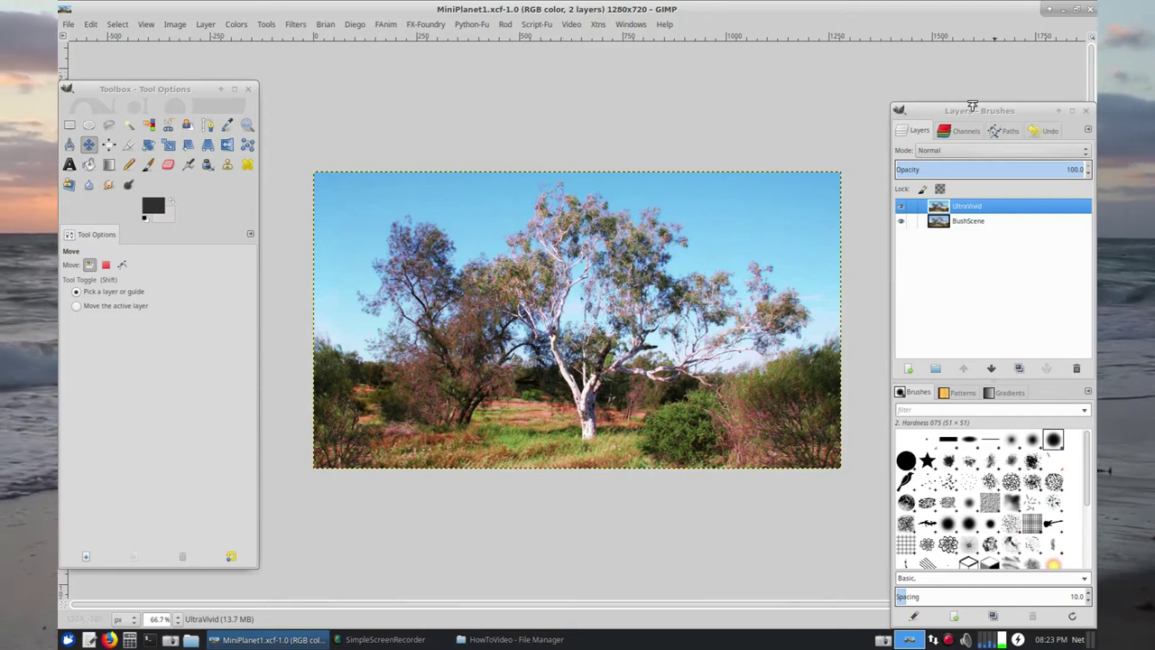
# Open the MathMap filter for the UltraVivid layer, maximize its window and widen the preview area.
pyautogui.moveTo(973, 110)
pyautogui.mouseDown()
pyautogui.moveTo(972, 86)
pyautogui.moveTo(984, 86)
pyautogui.mouseUp()
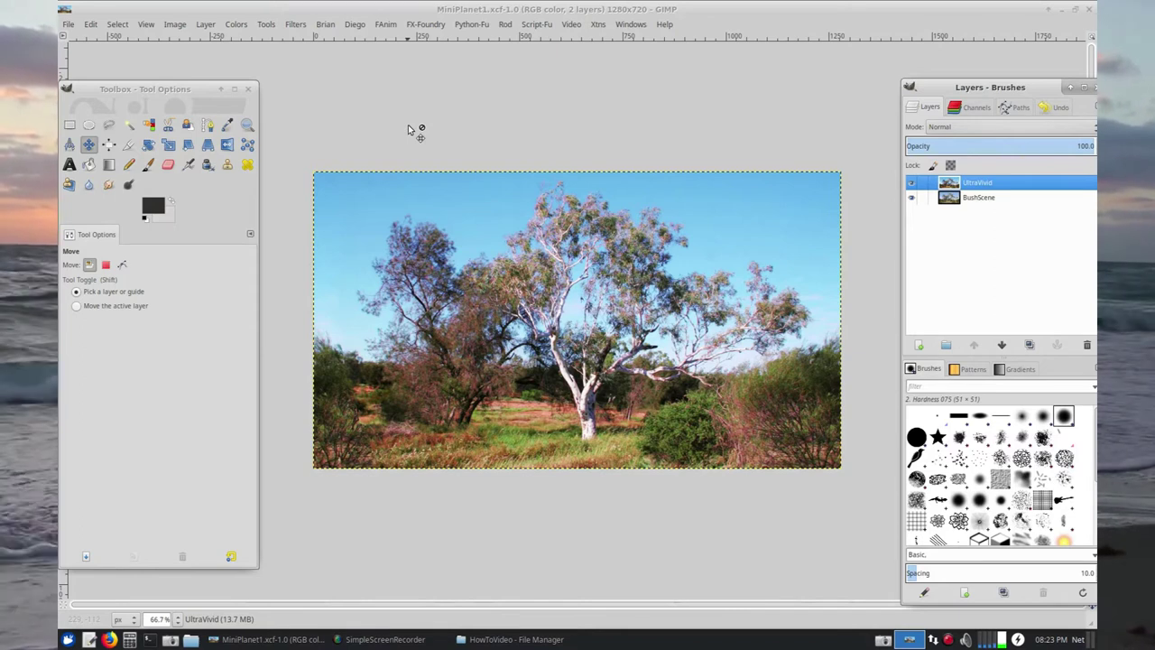
pyautogui.click(294, 25)
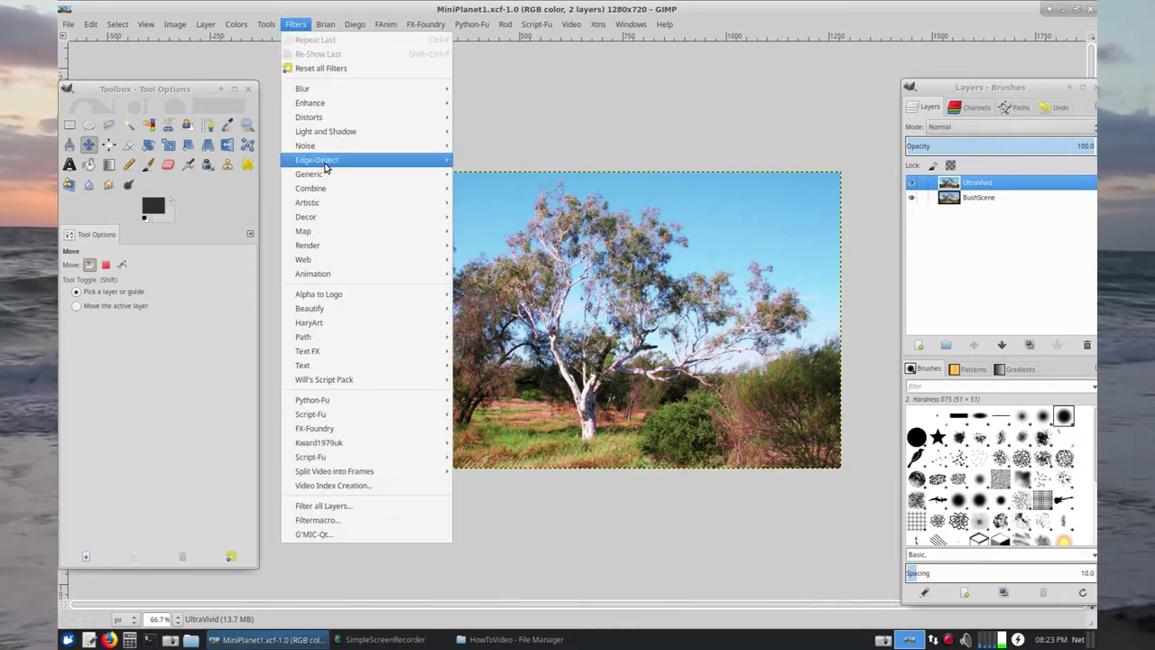
pyautogui.moveTo(328, 177)
pyautogui.moveTo(491, 218)
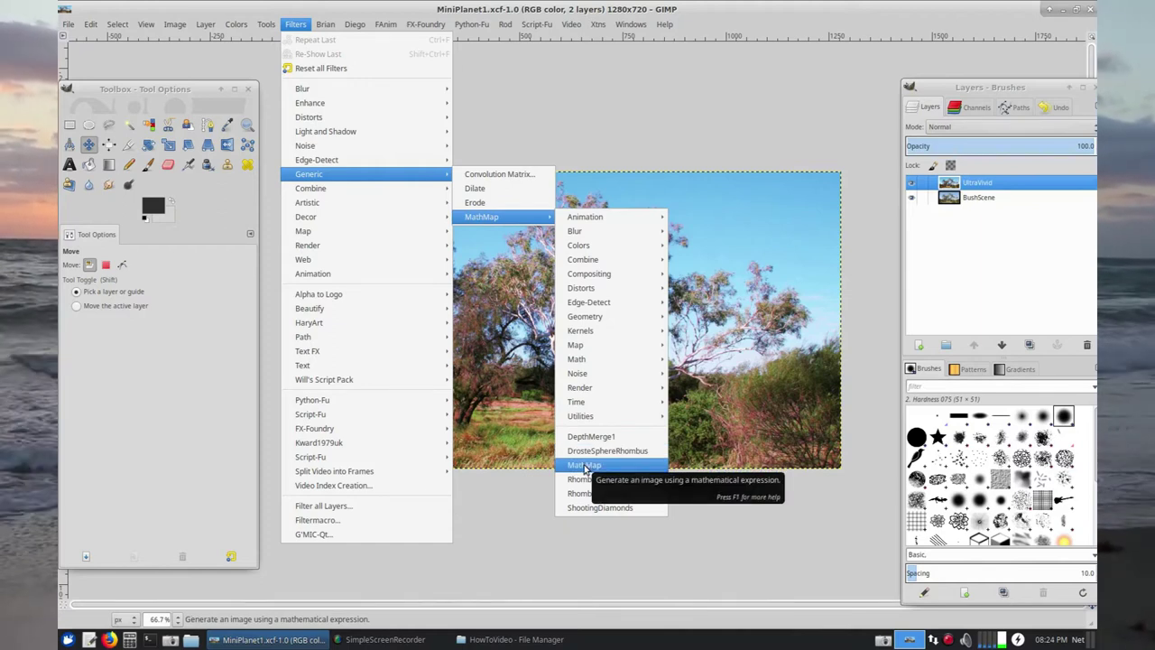
pyautogui.click(584, 465)
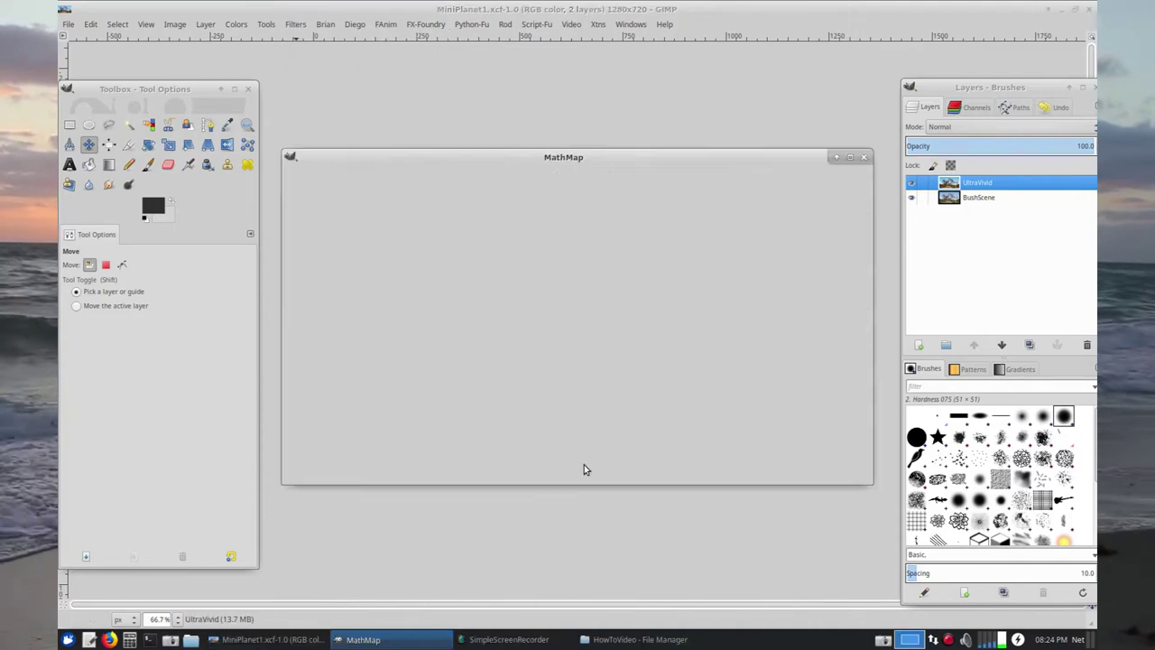
pyautogui.click(850, 159)
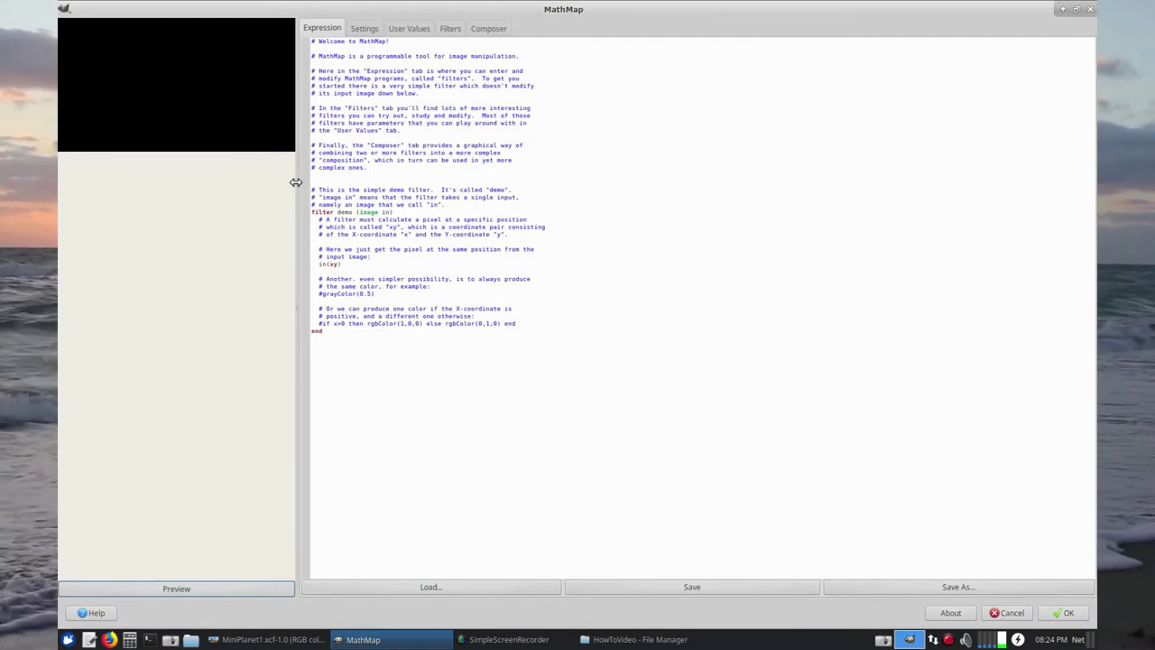
pyautogui.moveTo(296, 183); pyautogui.dragTo(382, 194)
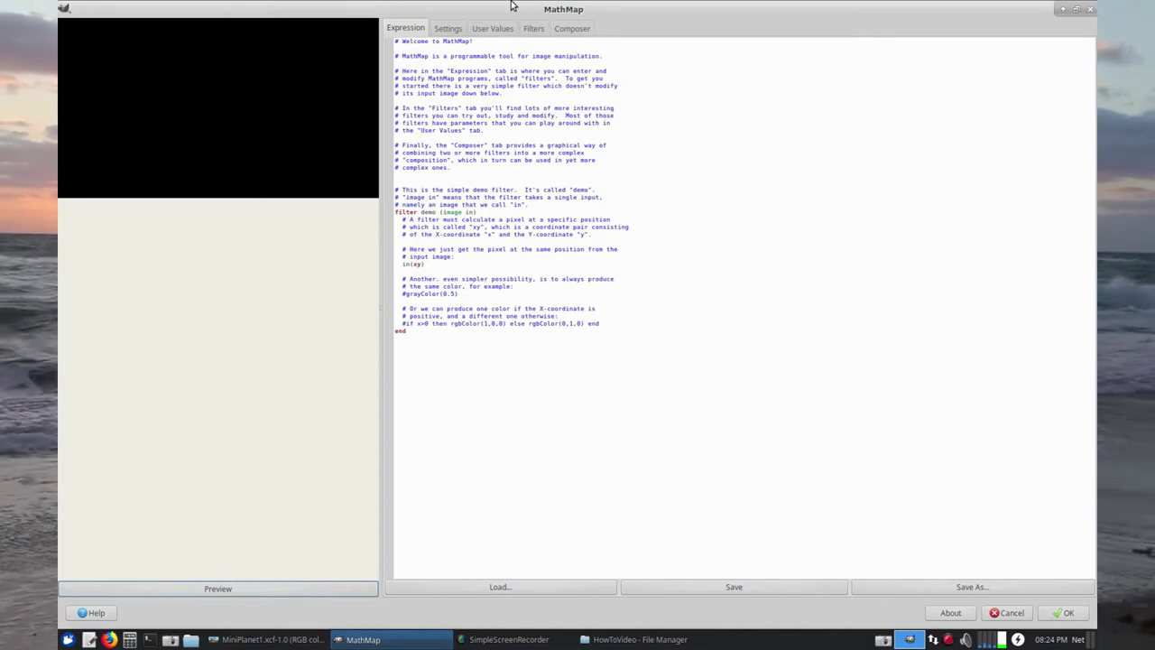
# Enable supersampling and set the edge behaviour to Reflect for both X and Y, with a slightly wider preview.
pyautogui.click(448, 30)
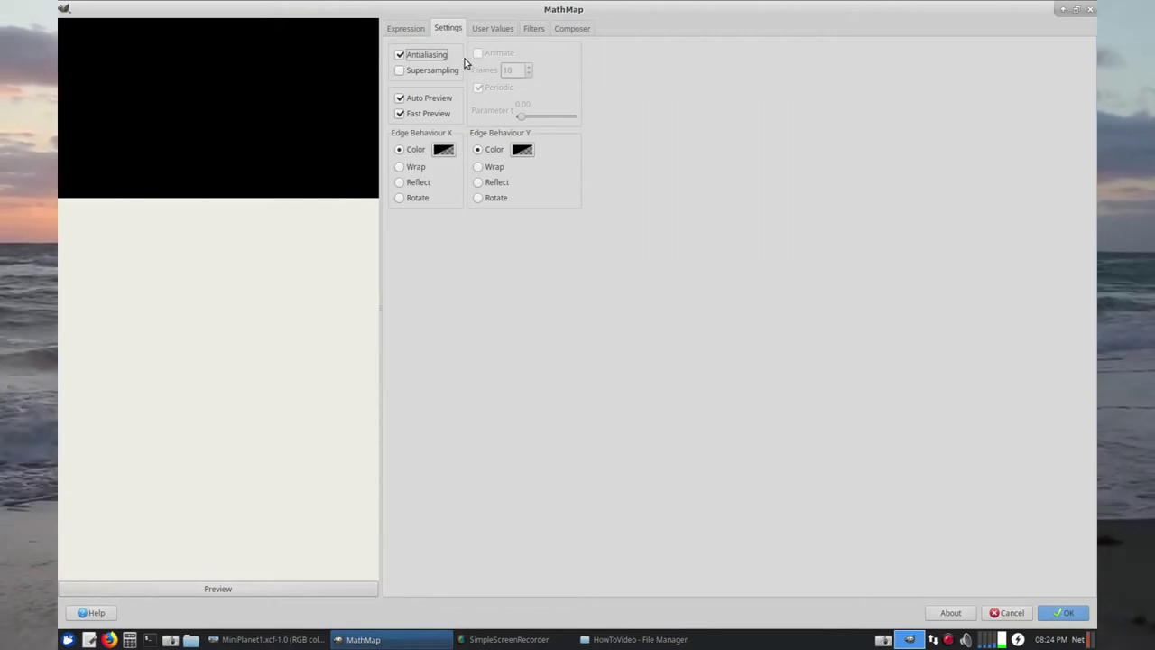
pyautogui.click(401, 77)
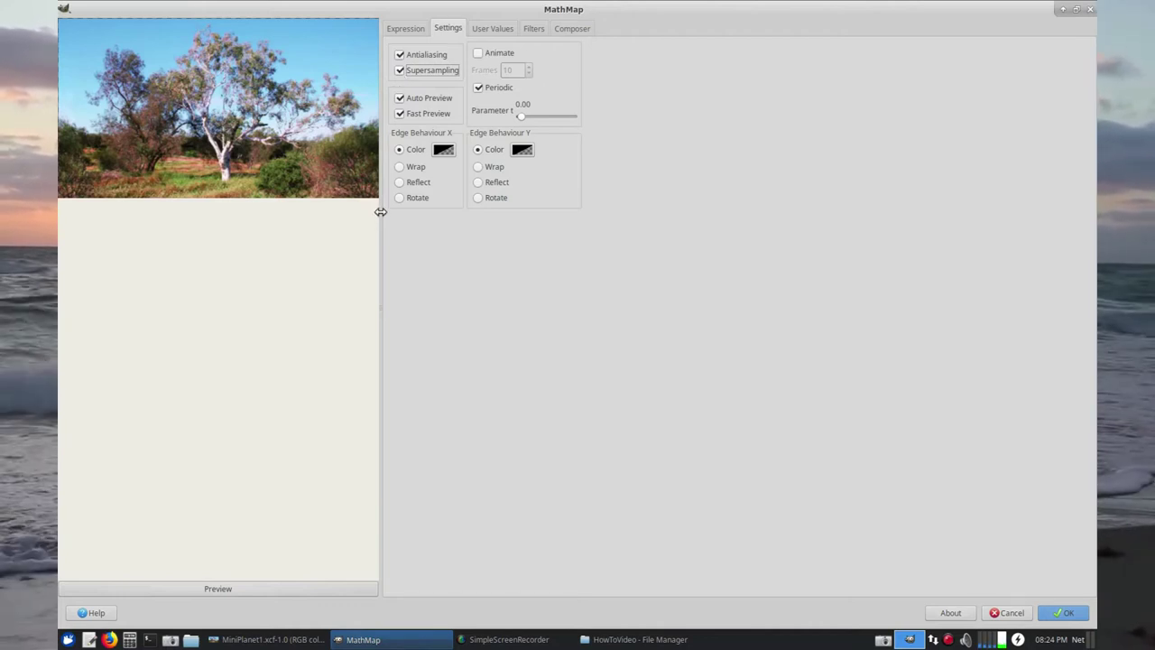
pyautogui.moveTo(381, 211); pyautogui.dragTo(390, 216)
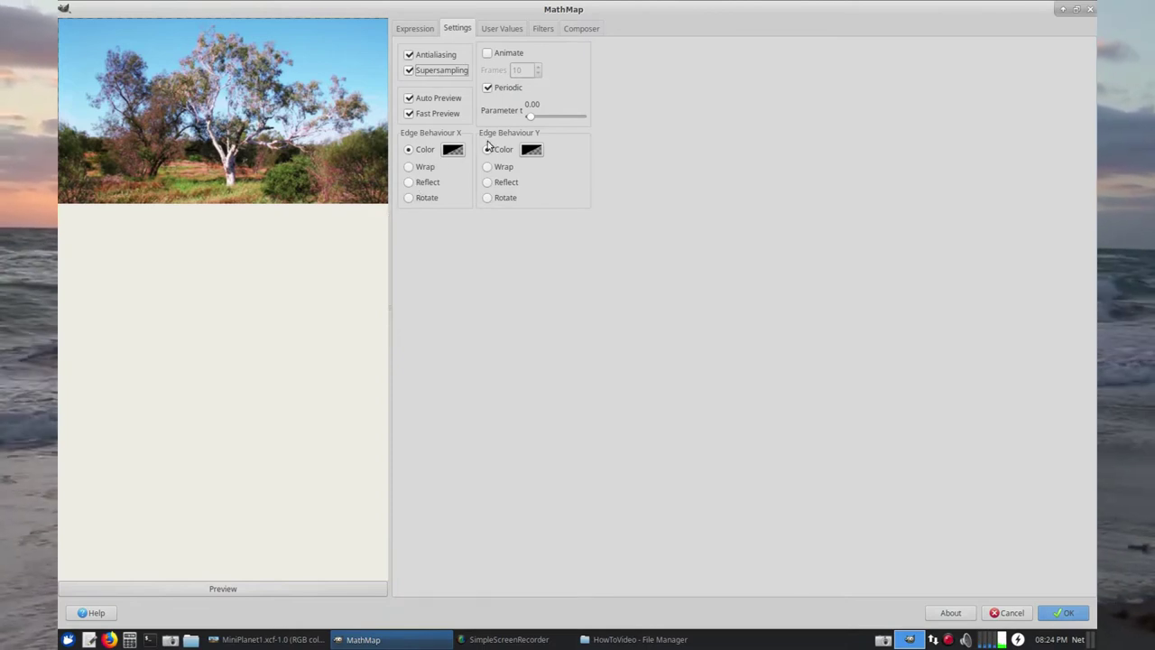
pyautogui.click(424, 183)
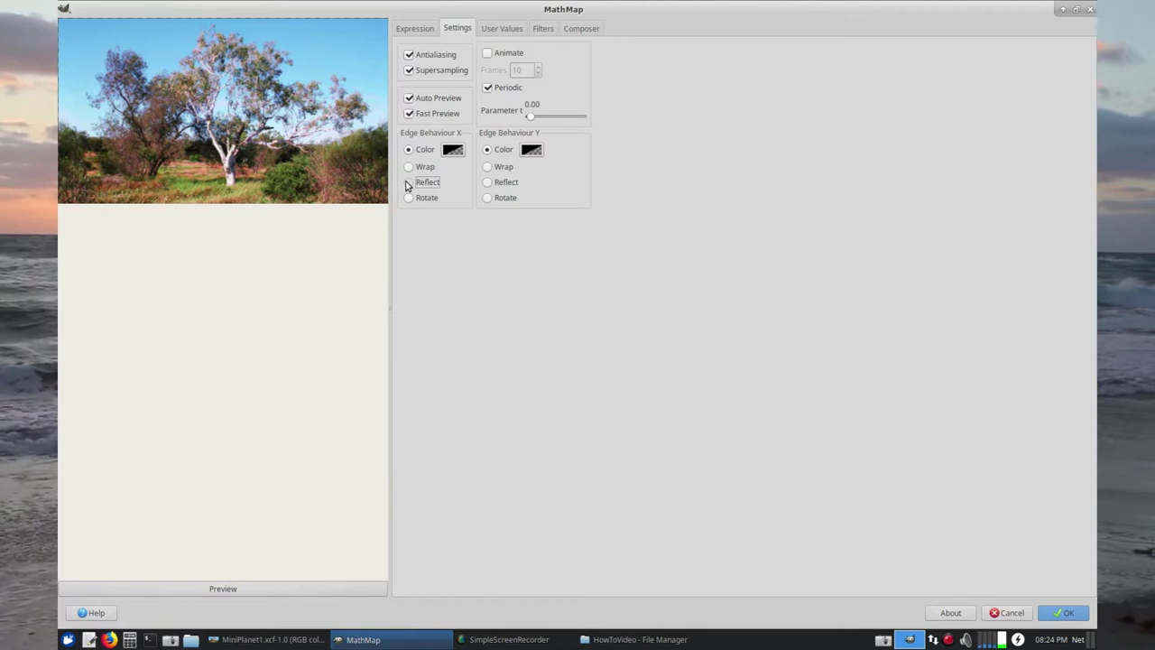
pyautogui.click(488, 183)
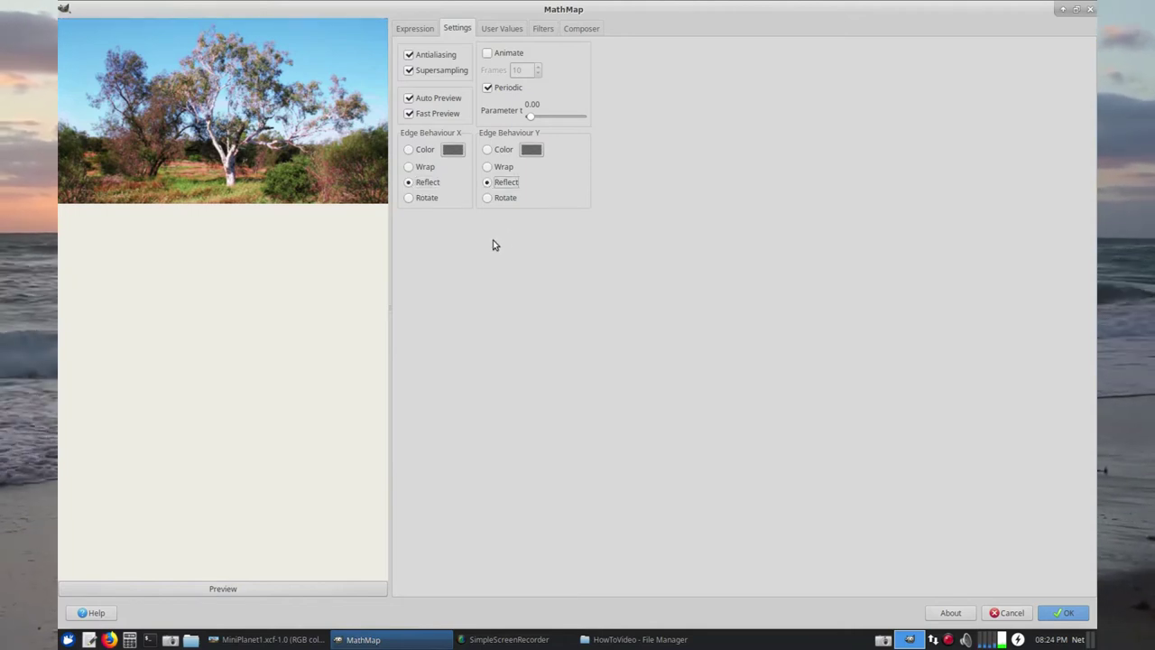
# Turn on animation in the MathMap settings and set the number of frames to 360.
pyautogui.click(487, 54)
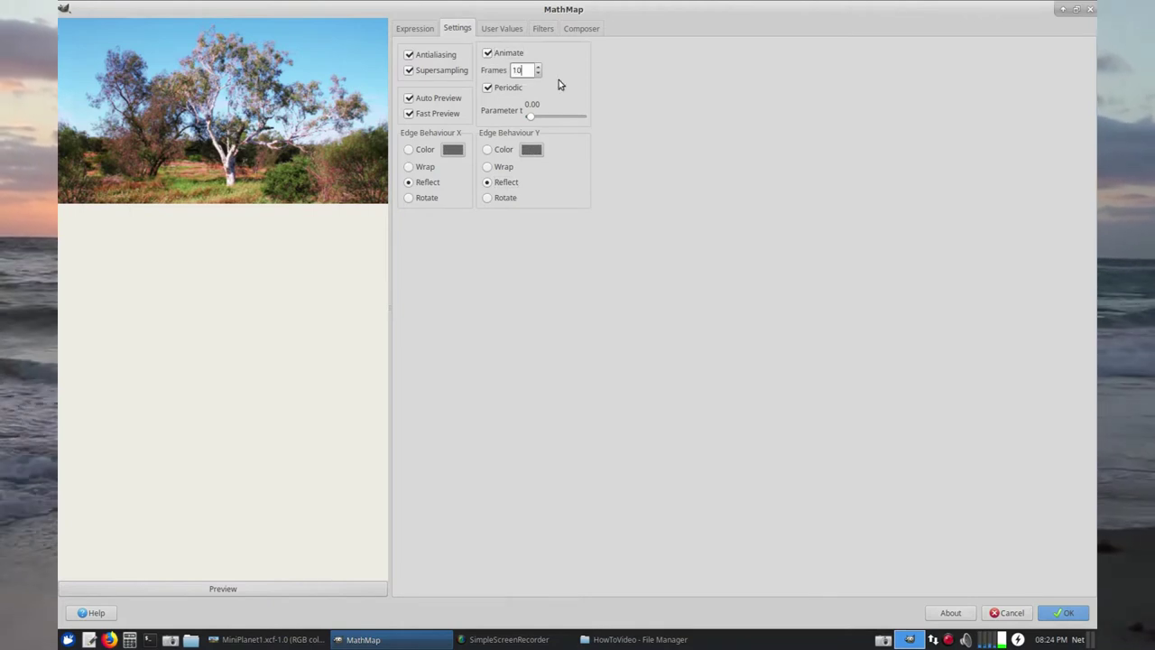
pyautogui.press('BackSpace')
pyautogui.press('BackSpace')
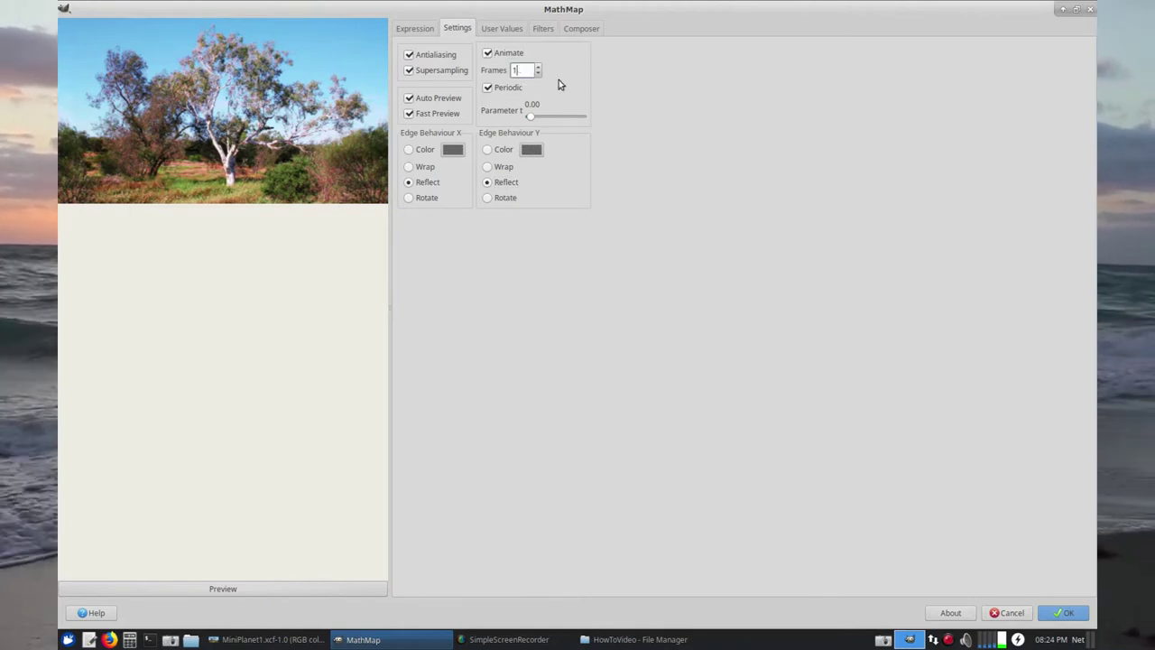
pyautogui.write('3')
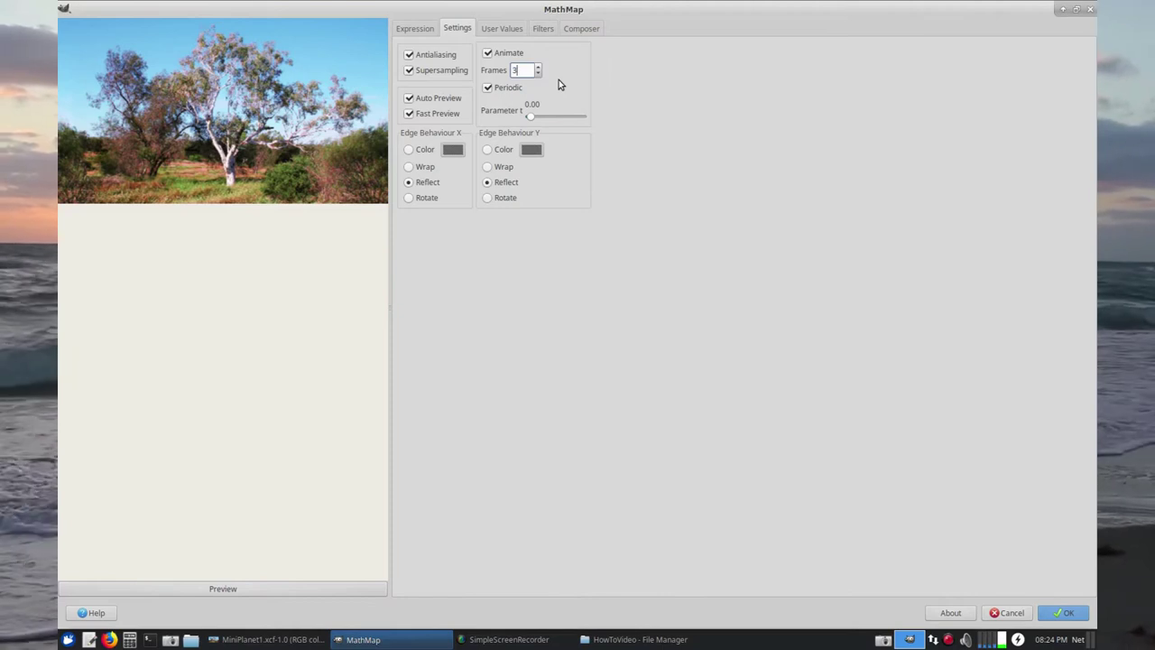
pyautogui.write('60')
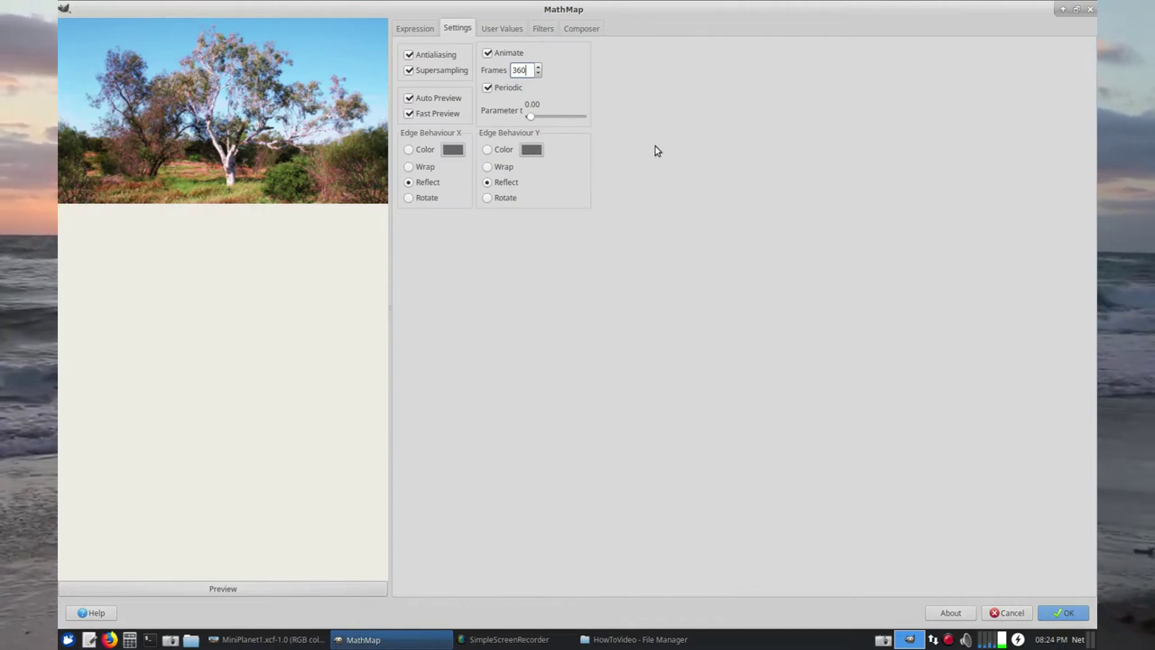
# Look over the user values and filter categories, and open the Composer with its filter list widened.
pyautogui.click(497, 31)
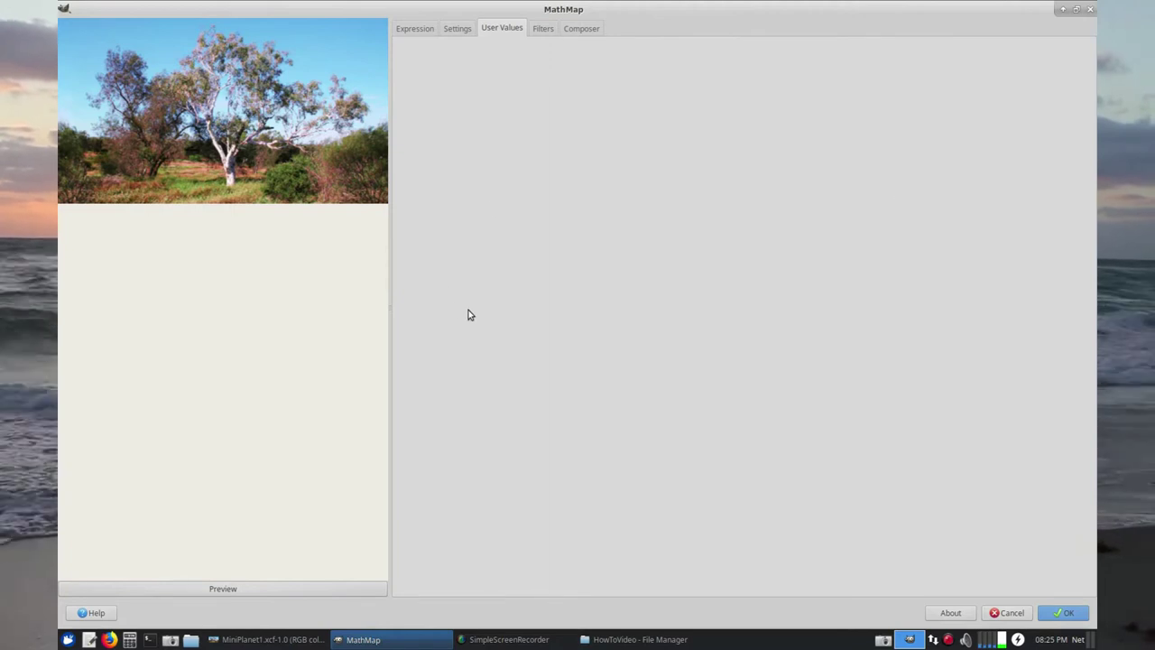
pyautogui.click(542, 30)
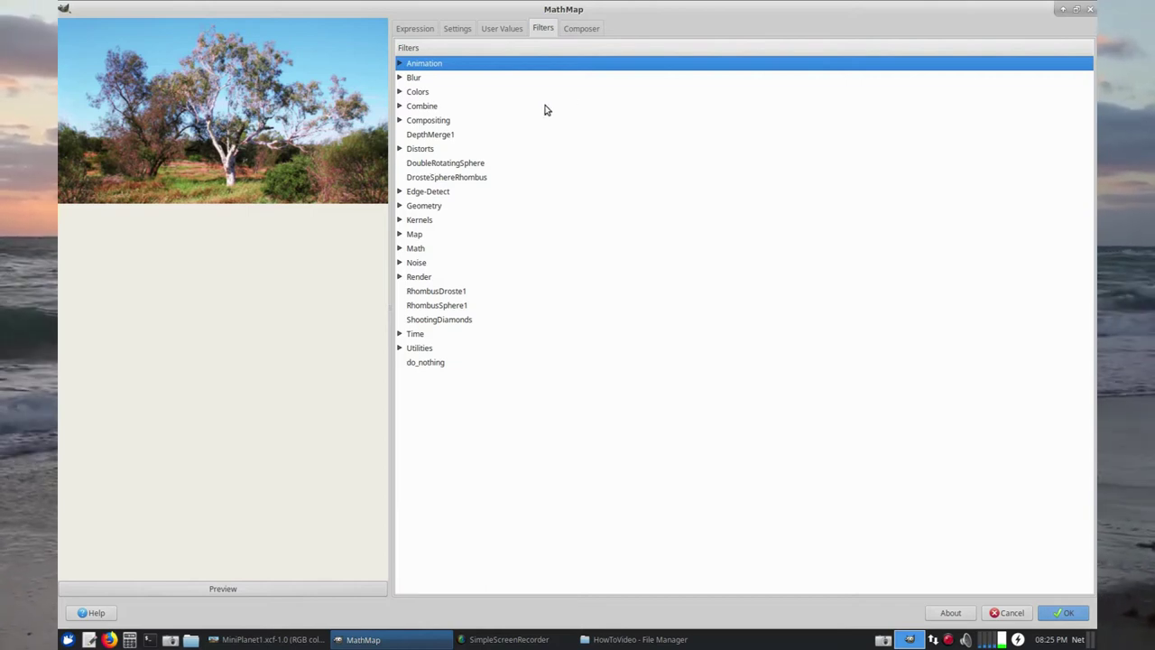
pyautogui.click(586, 35)
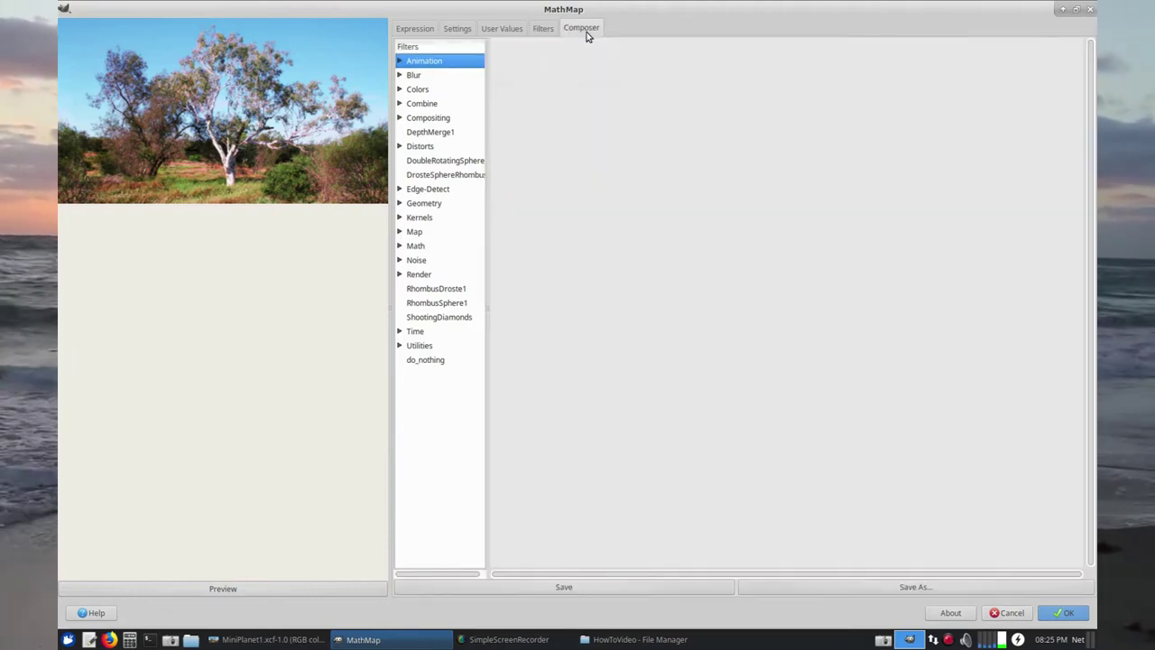
pyautogui.moveTo(486, 107); pyautogui.dragTo(546, 112)
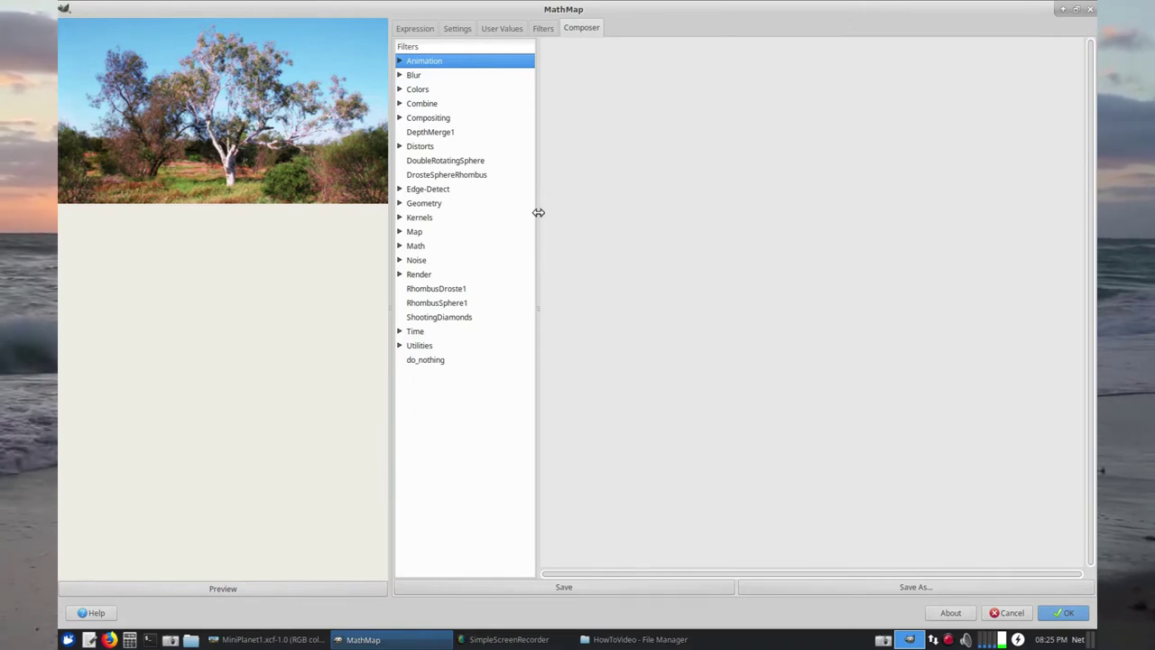
# Add the Miniplanet filter from Distorts as a node and place it midway down the canvas's left edge.
pyautogui.click(400, 147)
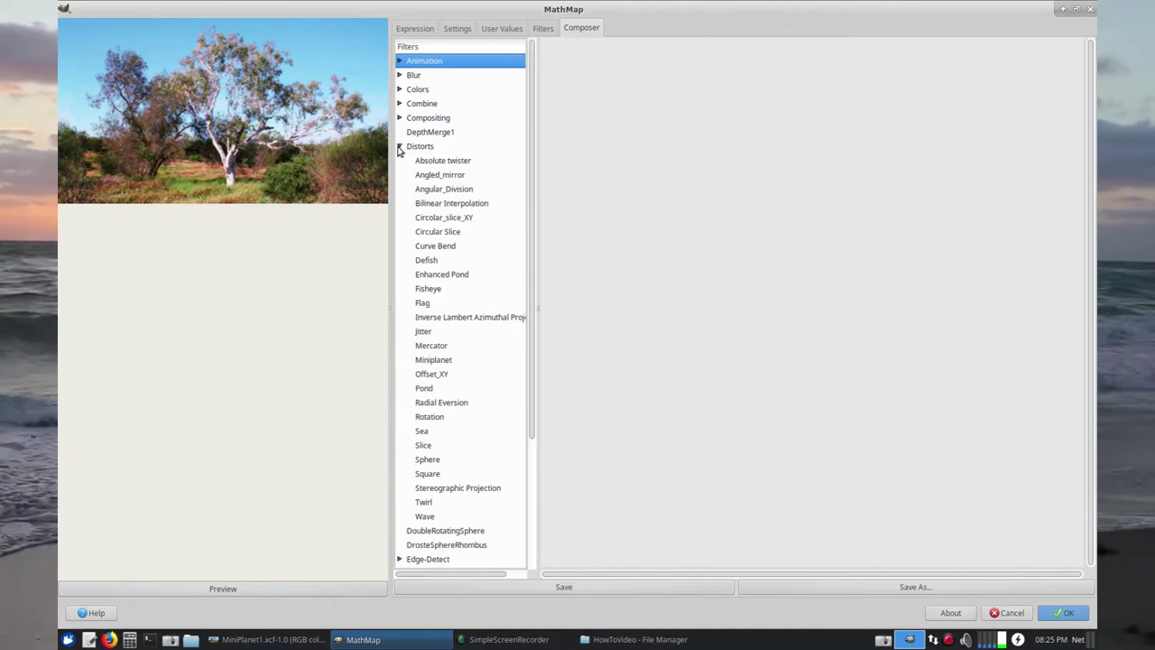
pyautogui.doubleClick(436, 360)
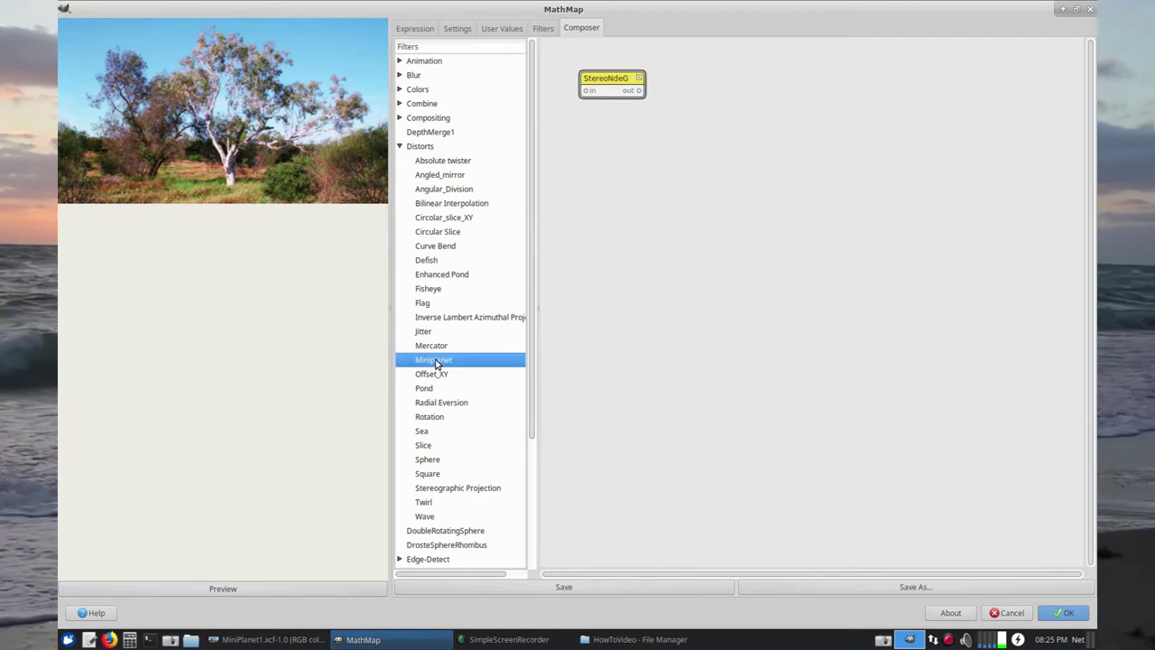
pyautogui.moveTo(611, 86); pyautogui.dragTo(582, 237)
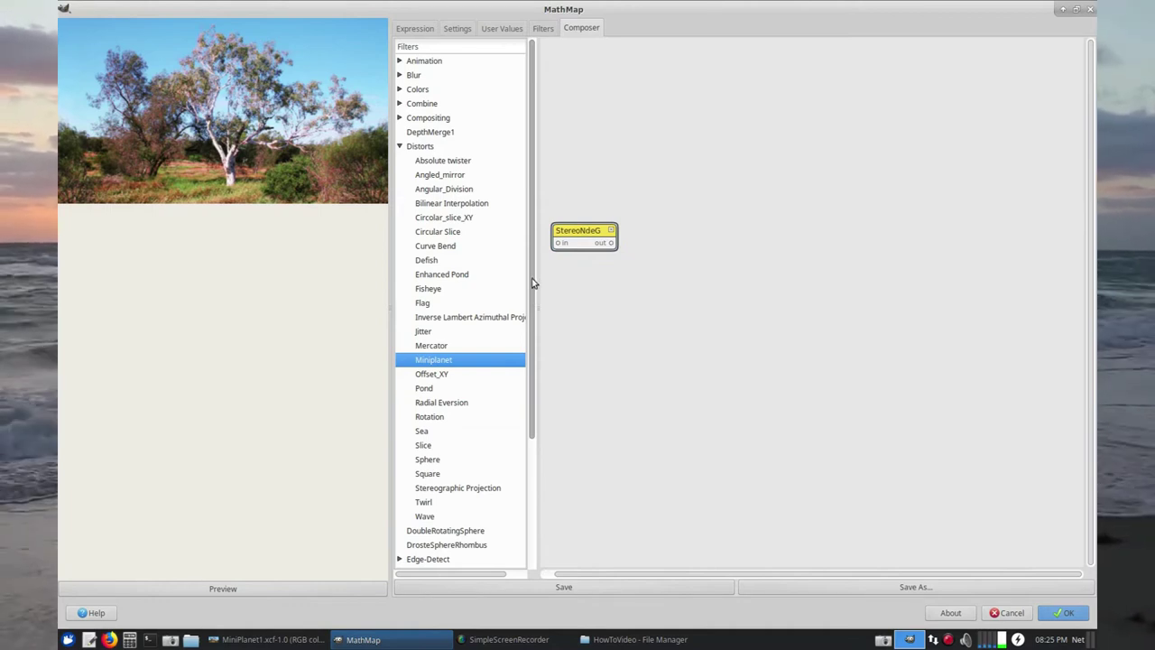
# Add the time_rotate filter from the Time category as a node directly to the right of the StereoNdeG node.
pyautogui.scroll(-4, 532, 287)
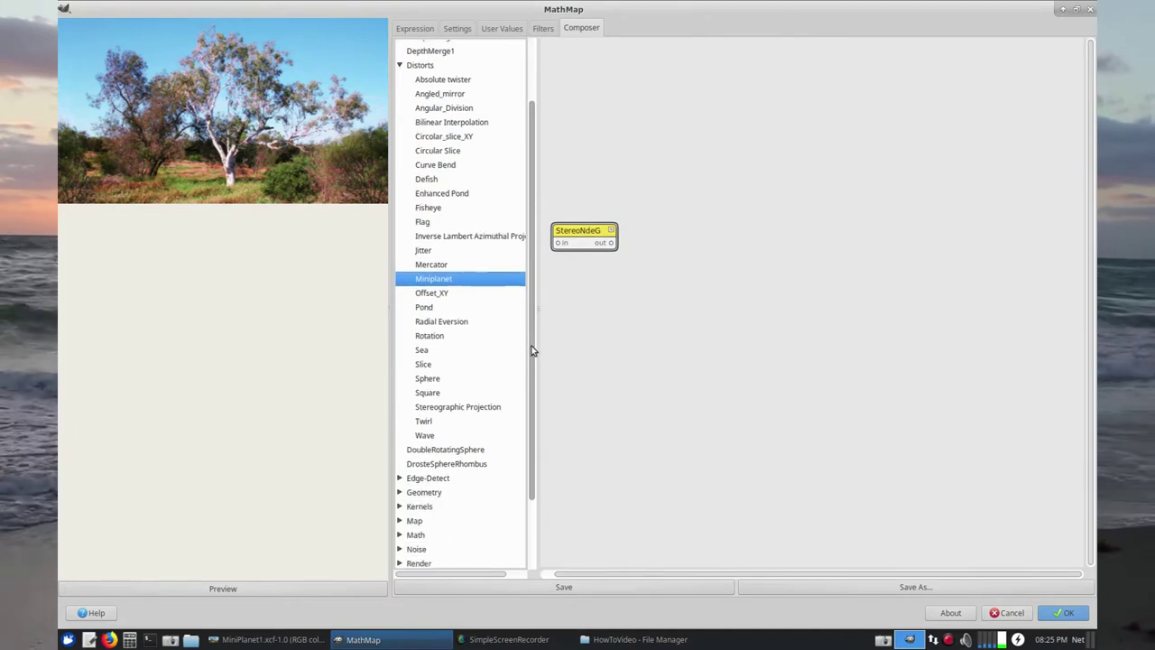
pyautogui.click(401, 531)
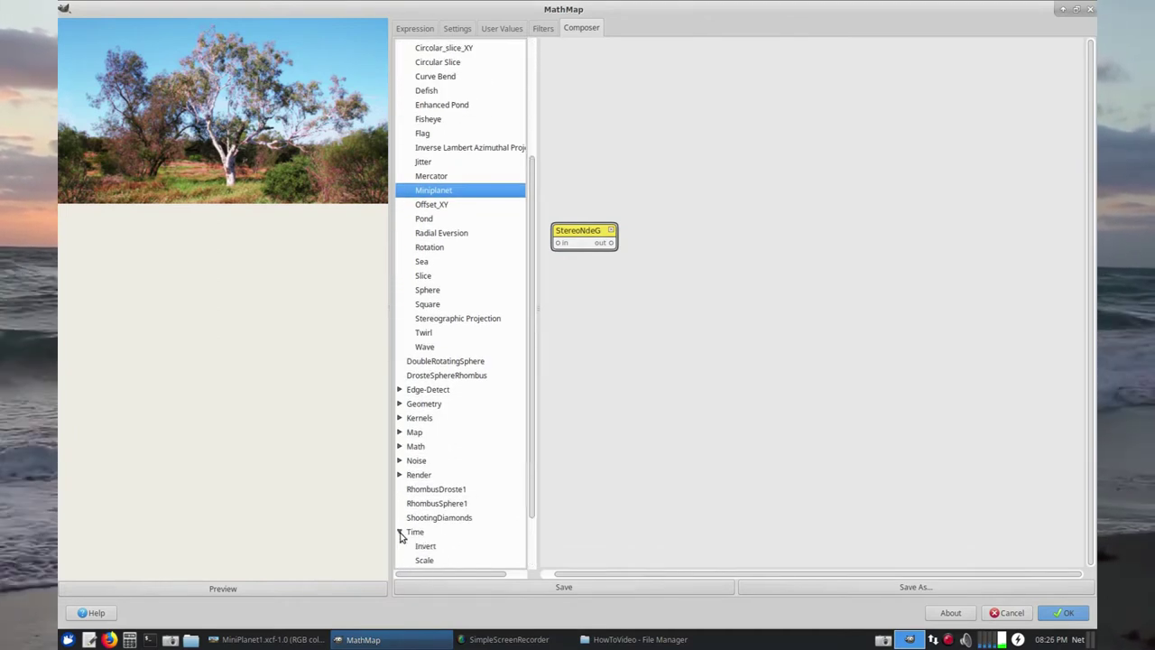
pyautogui.scroll(-2, 532, 478)
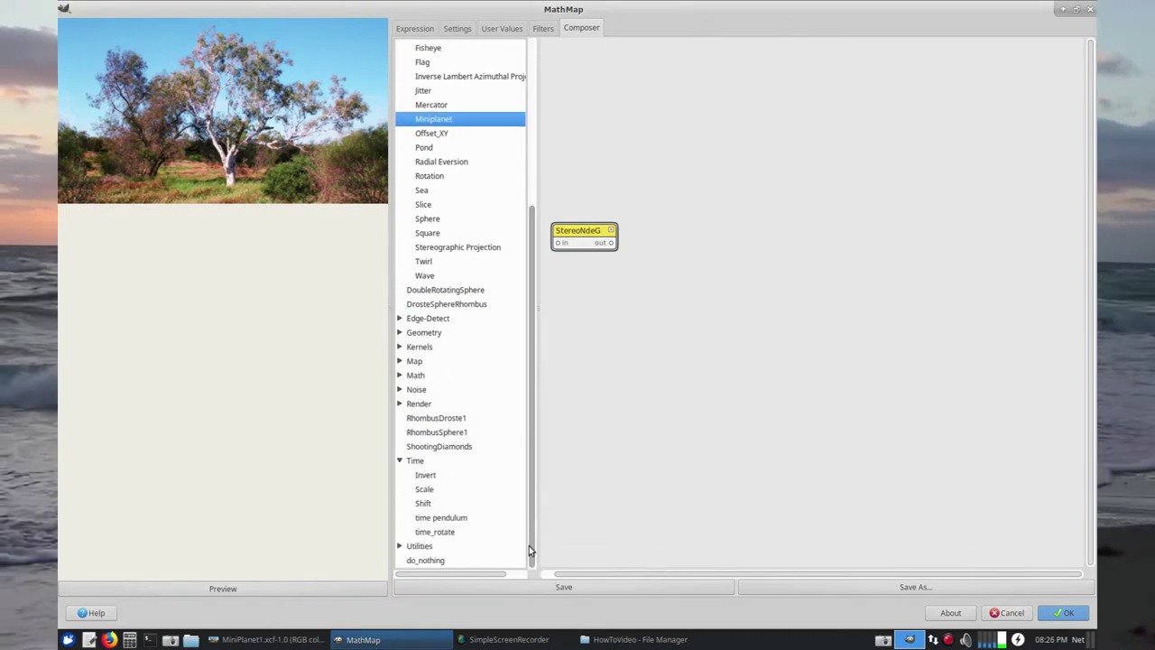
pyautogui.doubleClick(440, 533)
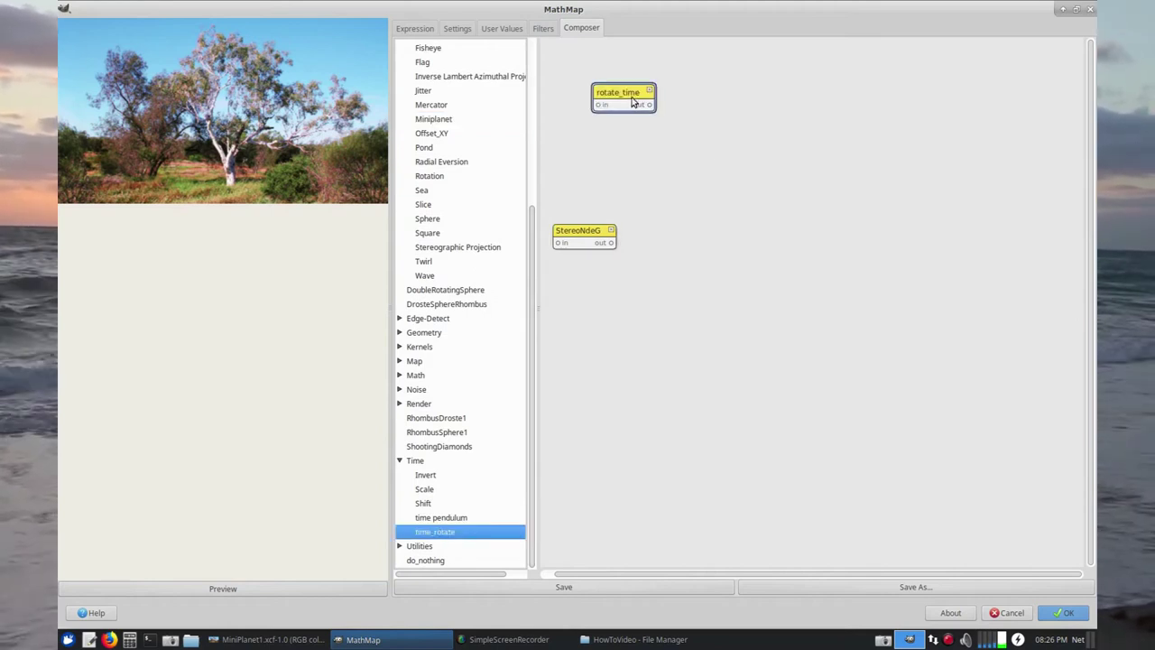
pyautogui.moveTo(636, 101); pyautogui.dragTo(671, 240)
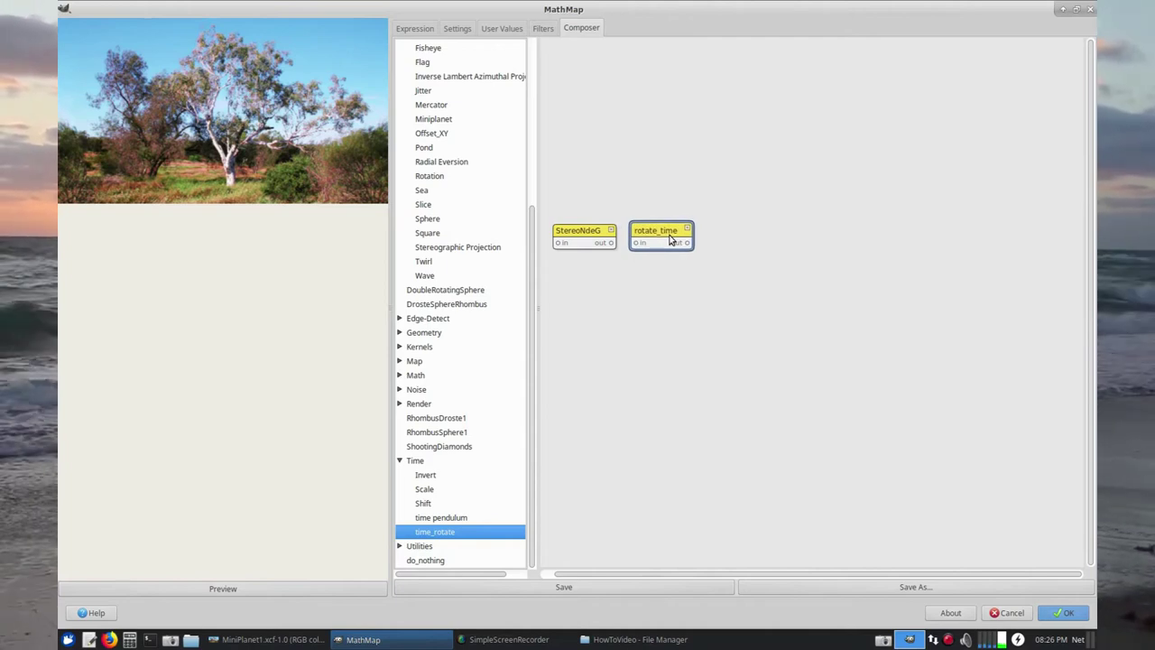
# Add the Bilinear Interpolation filter from Distorts as a node to the right of the rotate_time node.
pyautogui.moveTo(533, 257); pyautogui.dragTo(528, 113)
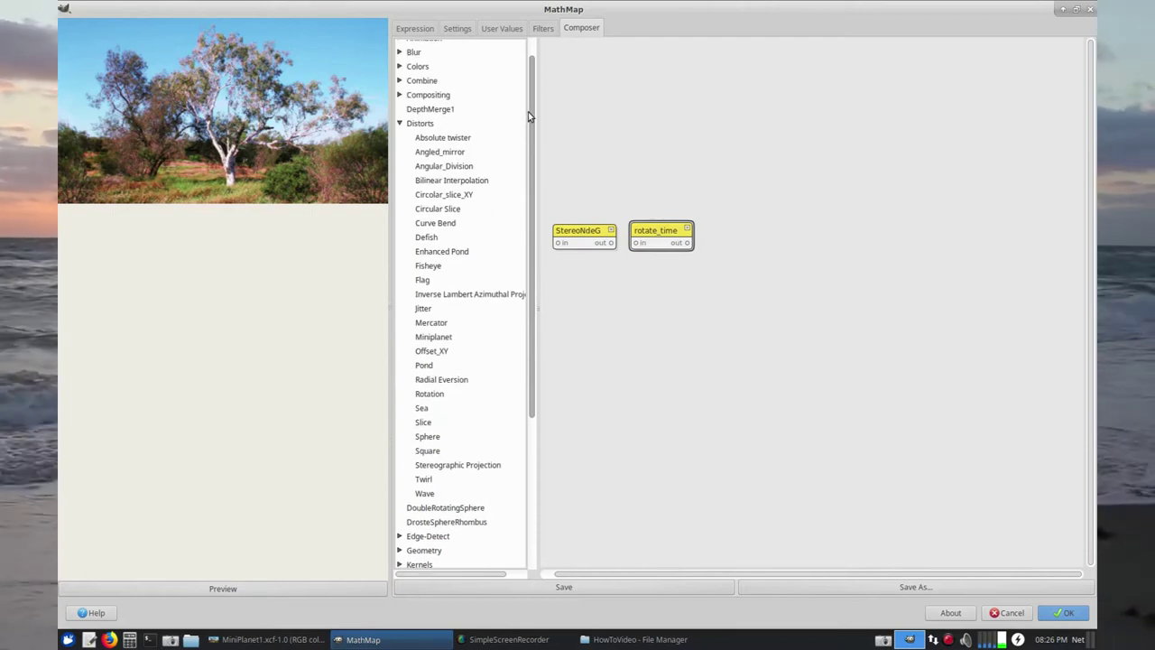
pyautogui.doubleClick(460, 182)
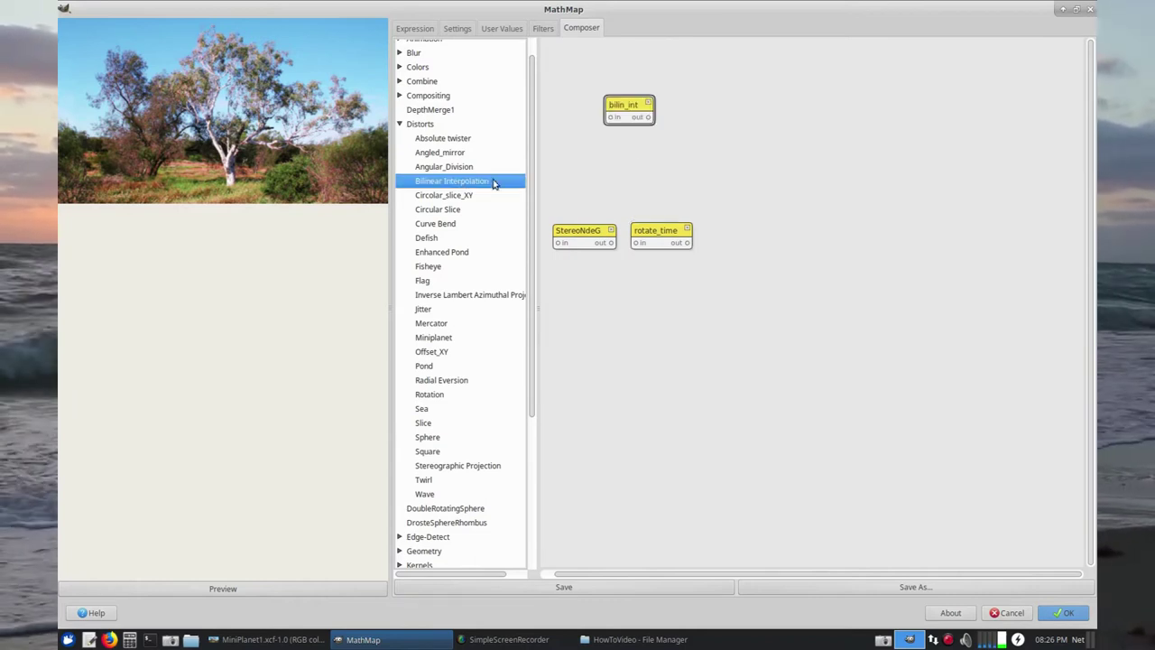
pyautogui.moveTo(627, 115); pyautogui.dragTo(726, 237)
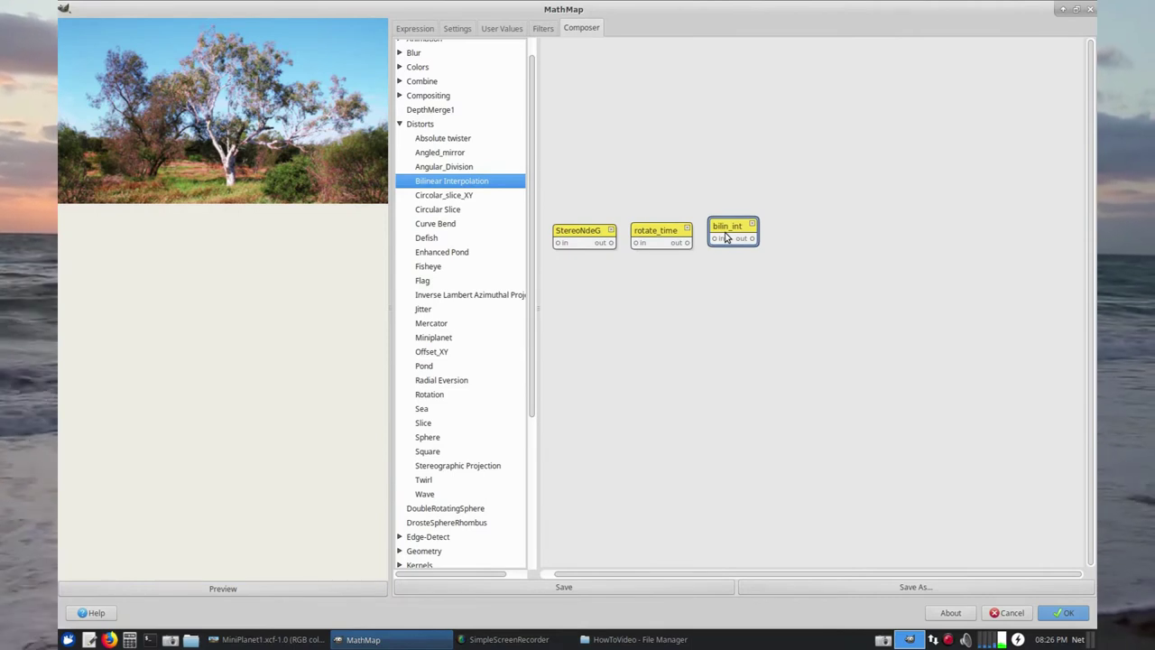
# Add the BPPannini filter from the Map category at the right end of the node row and align the bilin_int node.
pyautogui.moveTo(532, 249); pyautogui.dragTo(528, 402)
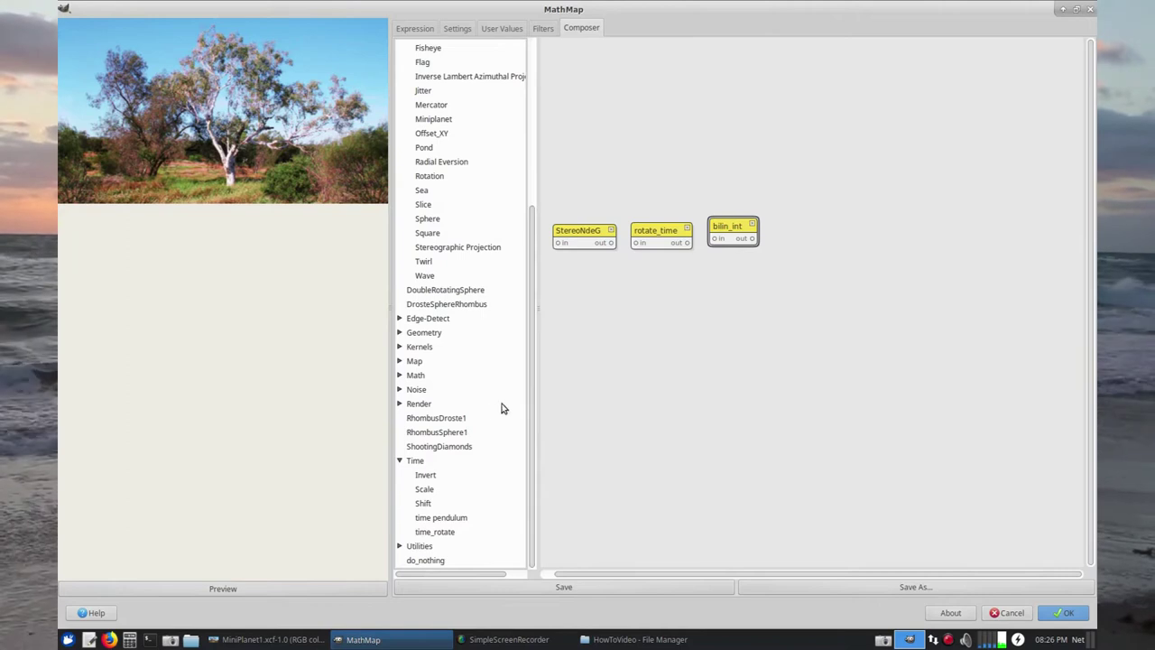
pyautogui.click(398, 361)
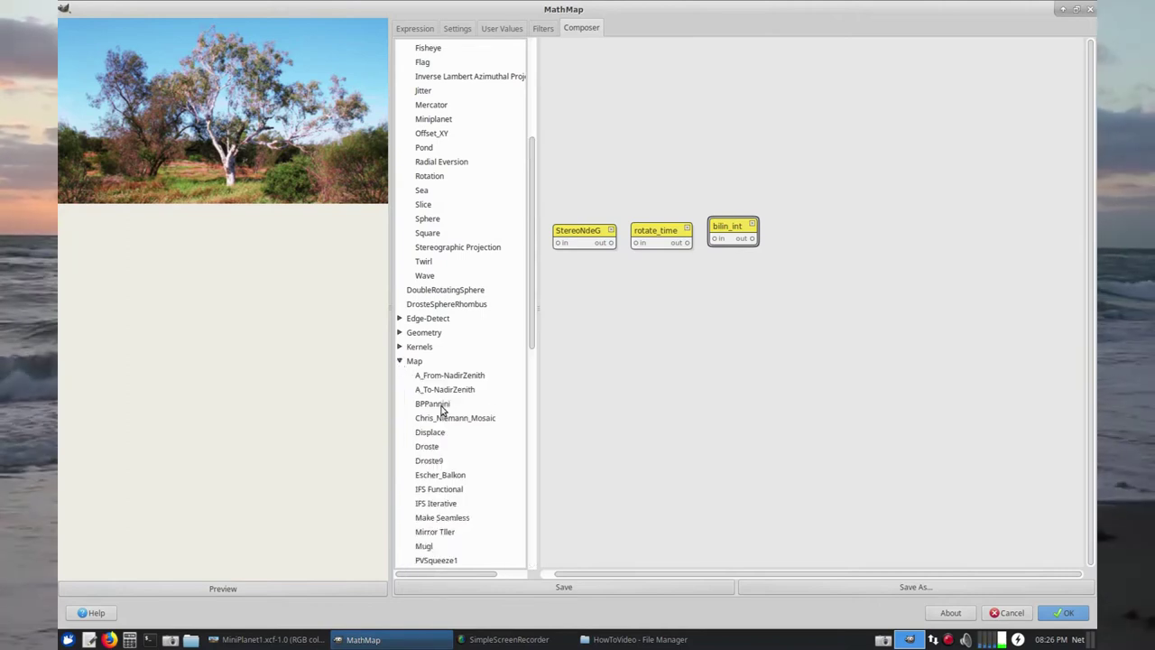
pyautogui.moveTo(443, 406); pyautogui.dragTo(735, 238)
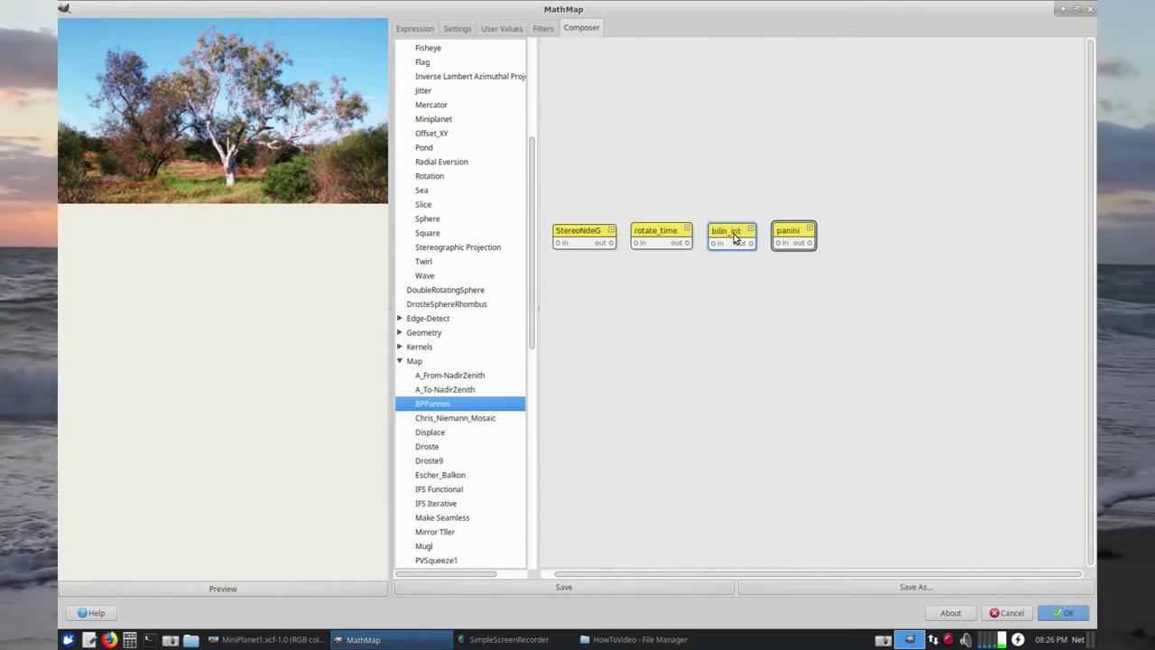
# Add the Brightness and Contrast filters from Colors as nodes and place them in that order after the panini node.
pyautogui.moveTo(532, 192); pyautogui.dragTo(529, 72)
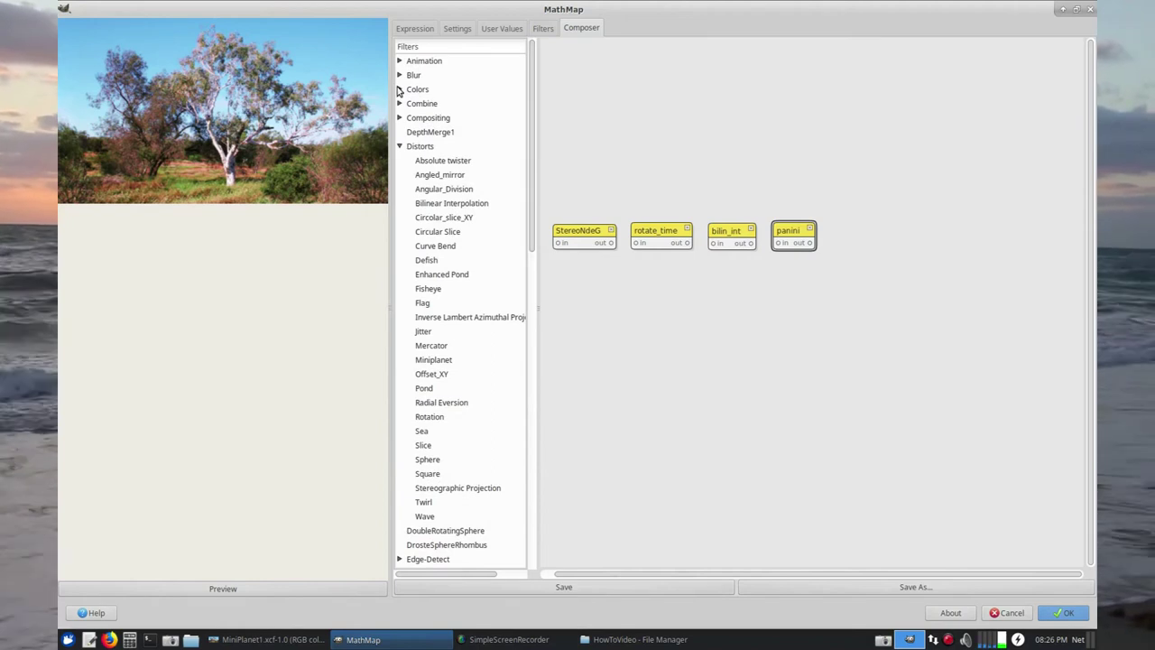
pyautogui.click(399, 90)
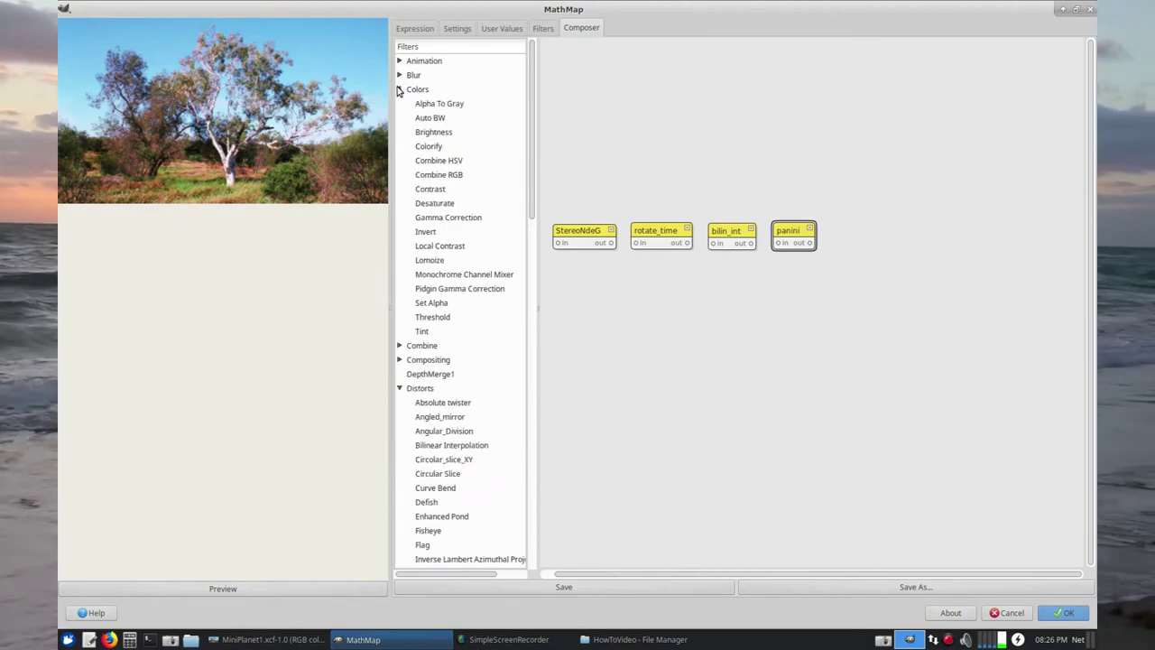
pyautogui.doubleClick(436, 134)
pyautogui.doubleClick(436, 189)
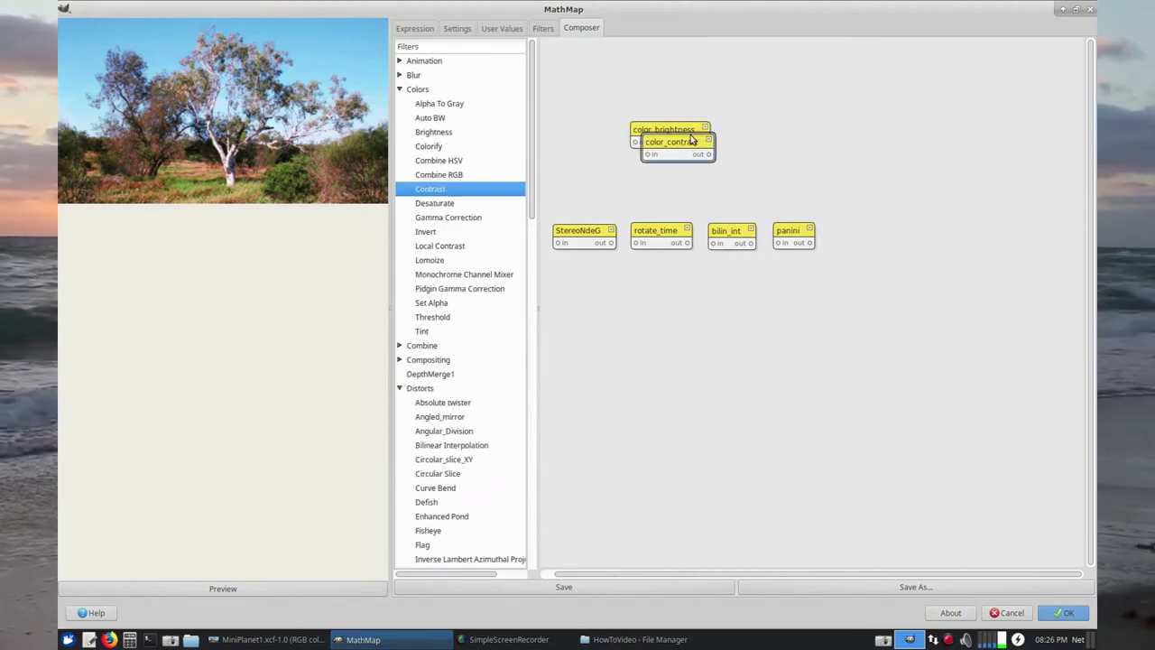
pyautogui.moveTo(684, 146); pyautogui.dragTo(883, 240)
pyautogui.moveTo(705, 174); pyautogui.dragTo(986, 235)
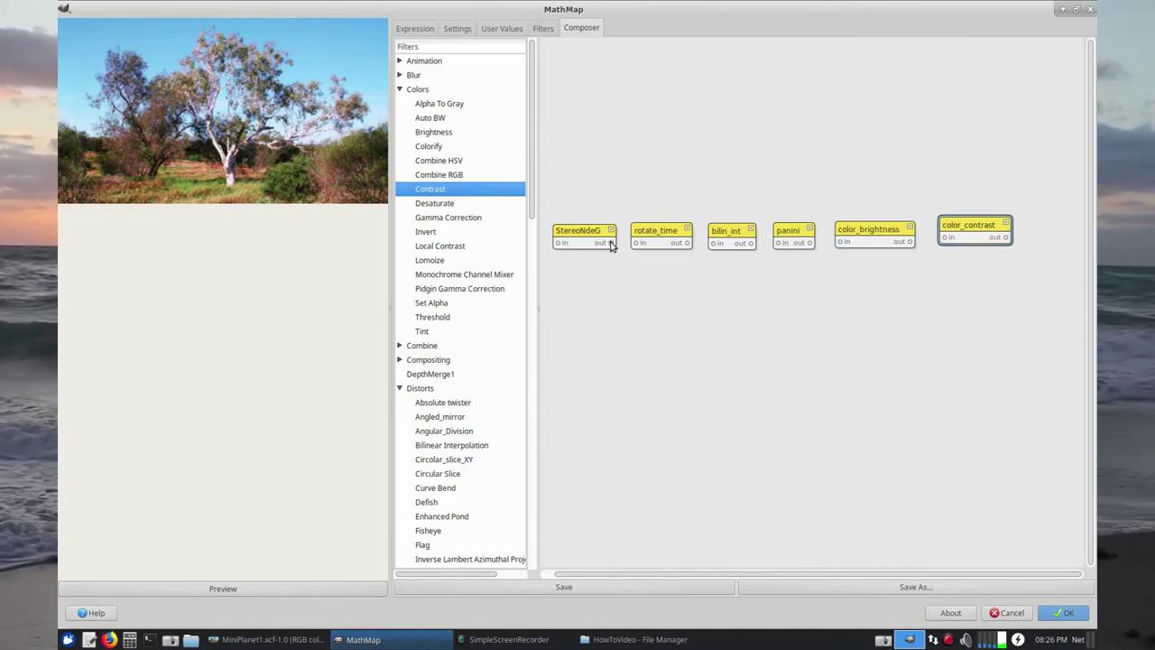
# Connect the six nodes output to input in sequence from StereoNdeG to color_contrast, and render the preview with its user values.
pyautogui.moveTo(623, 246); pyautogui.dragTo(636, 245)
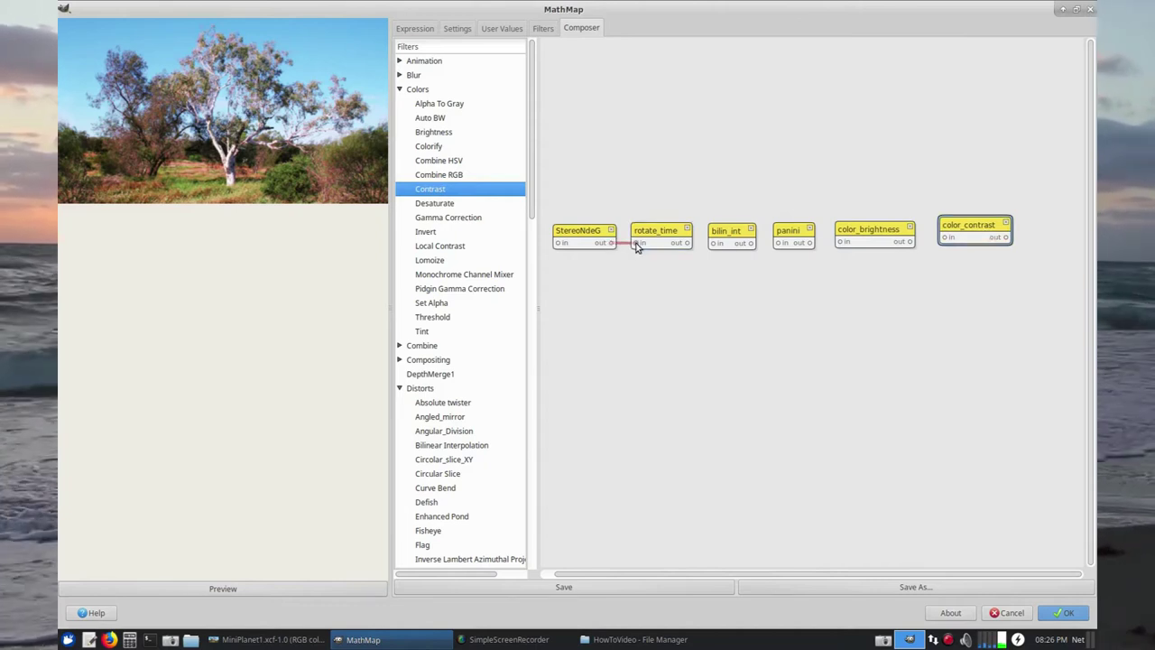
pyautogui.moveTo(707, 250); pyautogui.dragTo(838, 246)
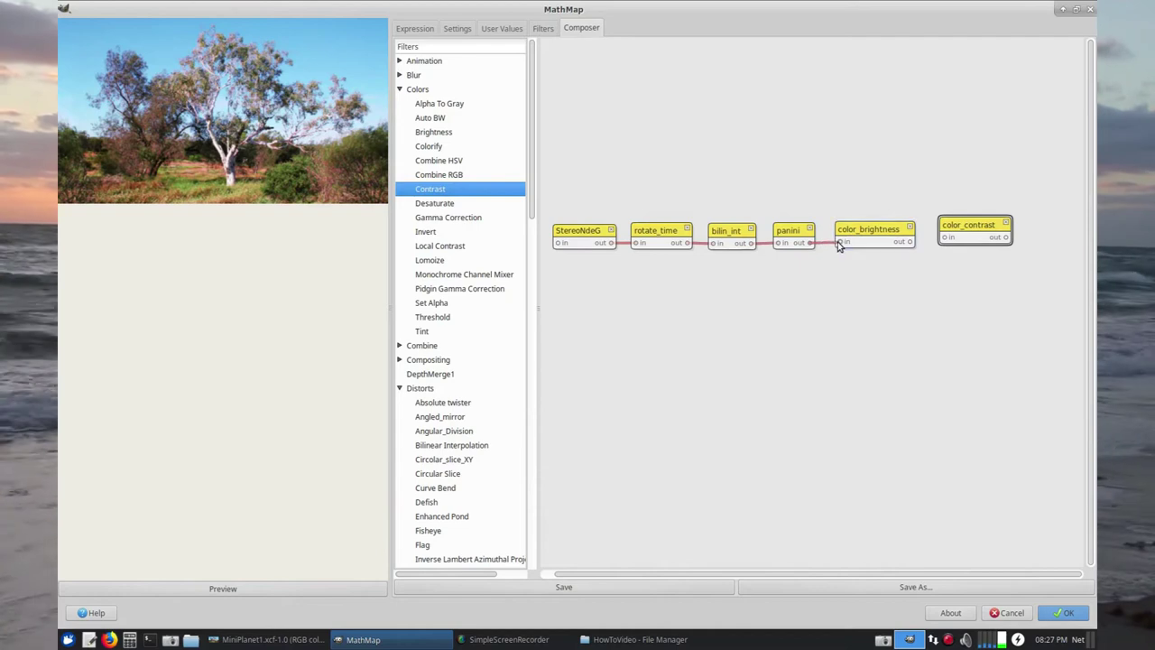
pyautogui.moveTo(909, 242); pyautogui.dragTo(943, 239)
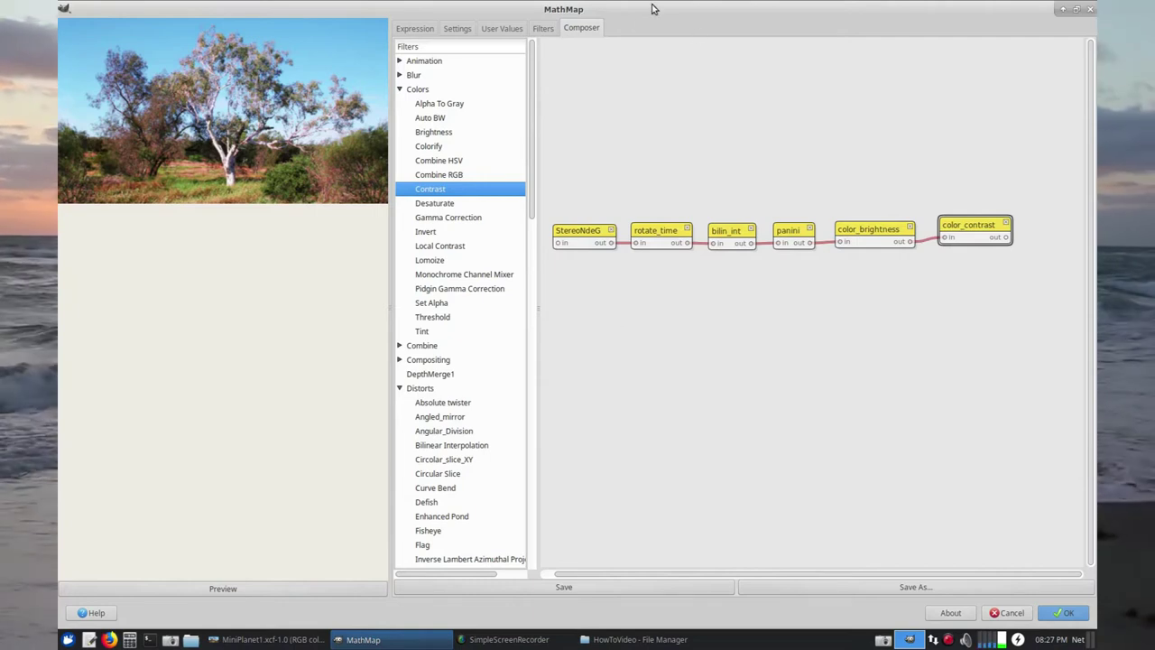
pyautogui.click(501, 29)
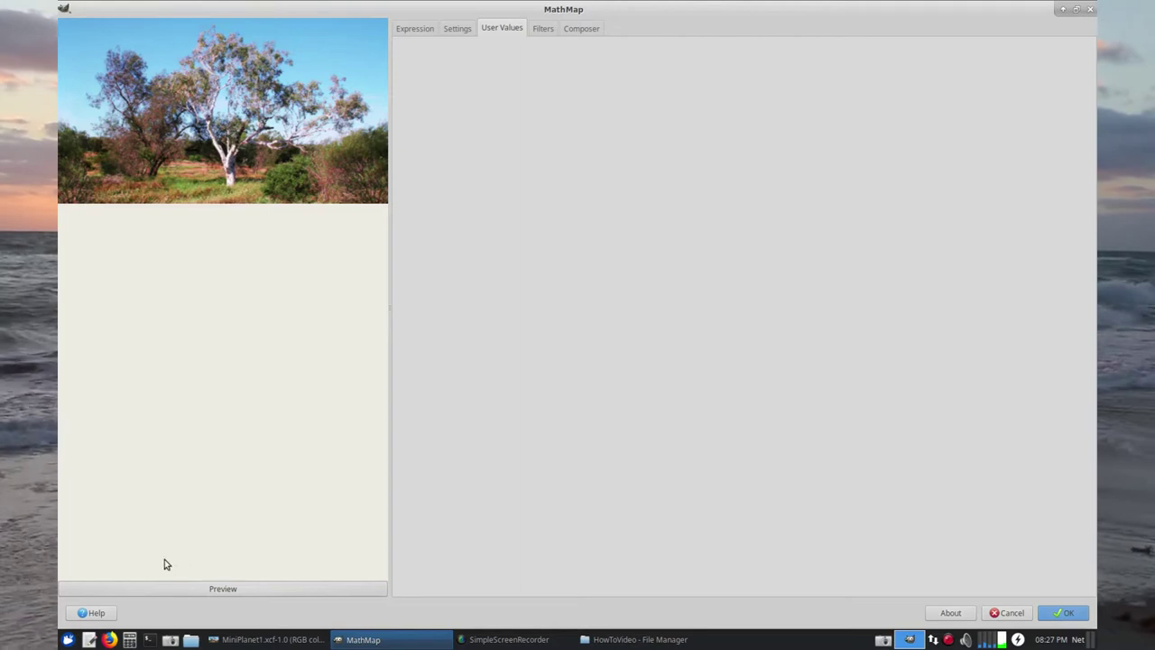
pyautogui.click(263, 593)
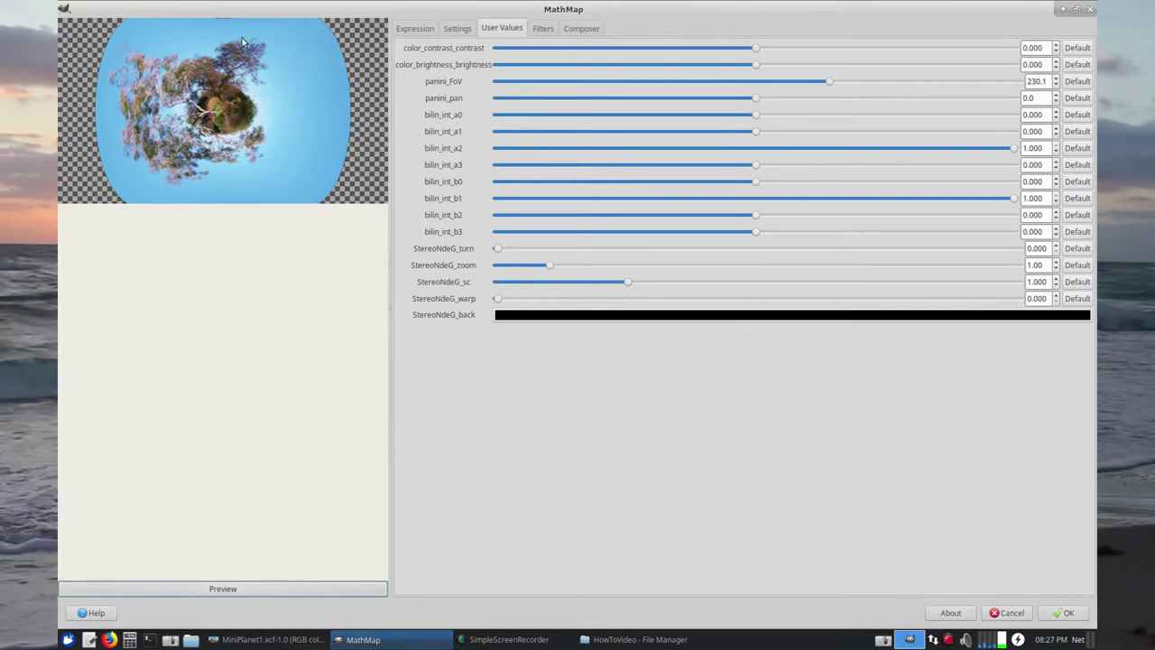
# Review the node chain and its user values, and preview the animation by sweeping Parameter t to 1.00 and back to 0.00.
pyautogui.click(583, 29)
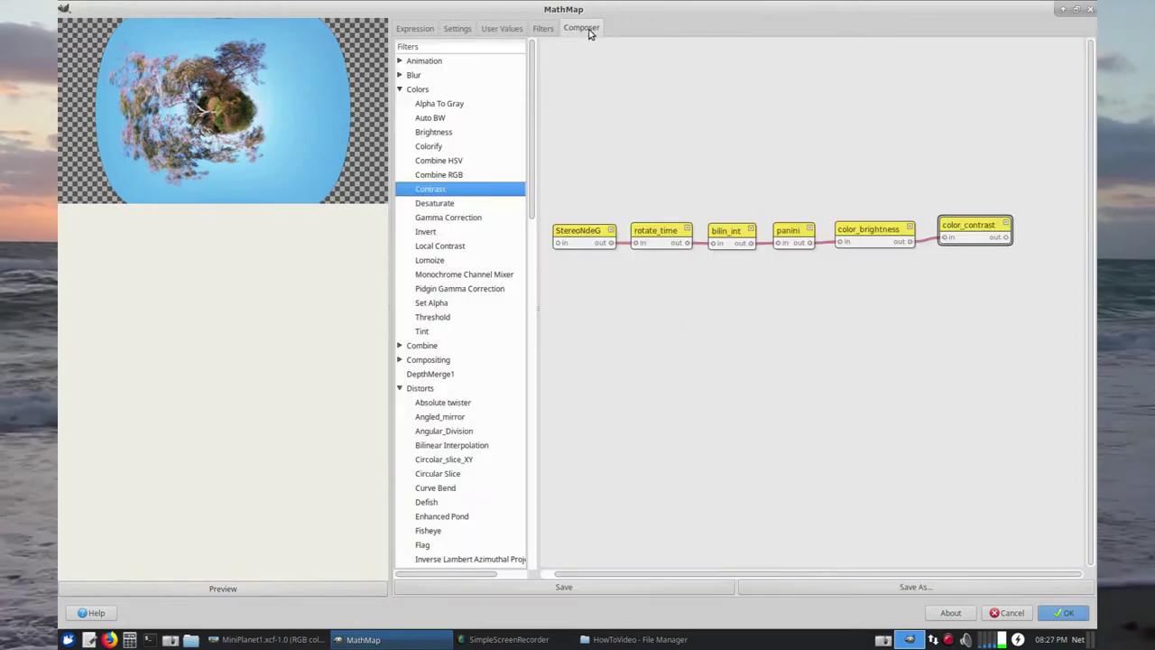
pyautogui.click(492, 31)
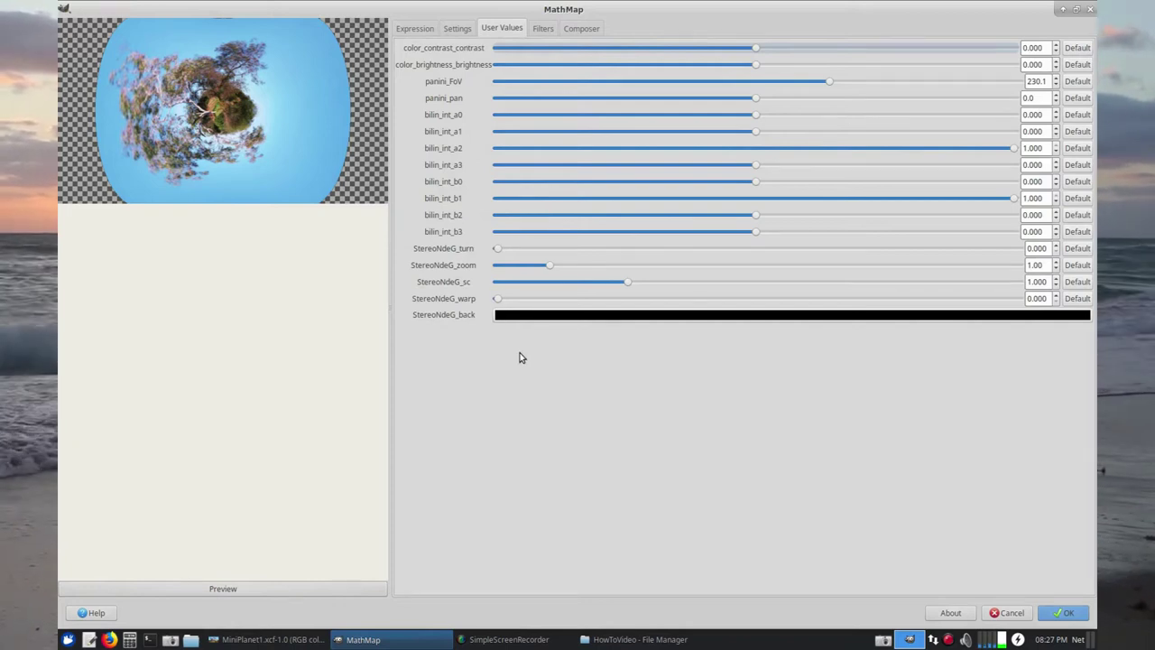
pyautogui.click(456, 29)
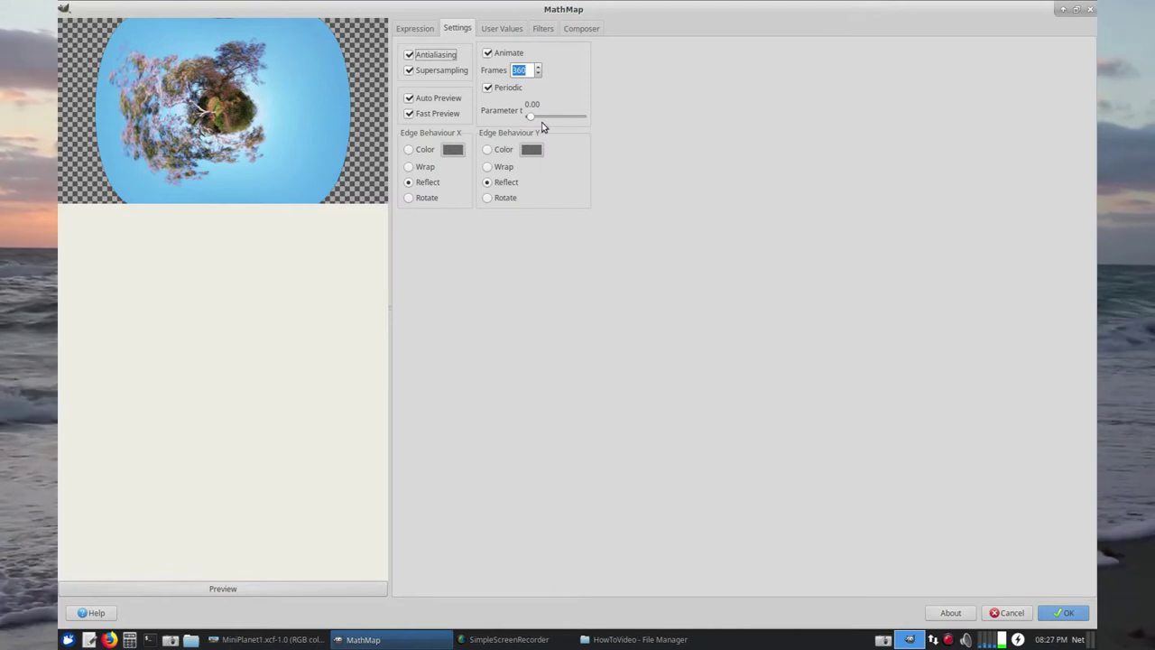
pyautogui.click(529, 118)
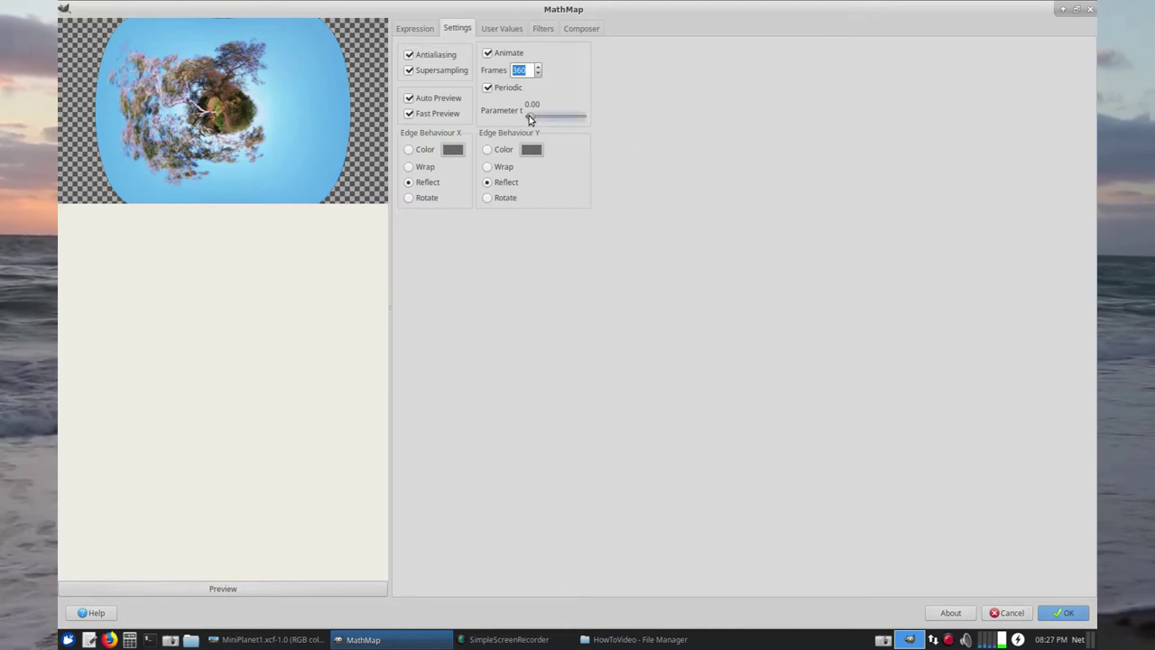
pyautogui.moveTo(530, 119); pyautogui.dragTo(583, 124)
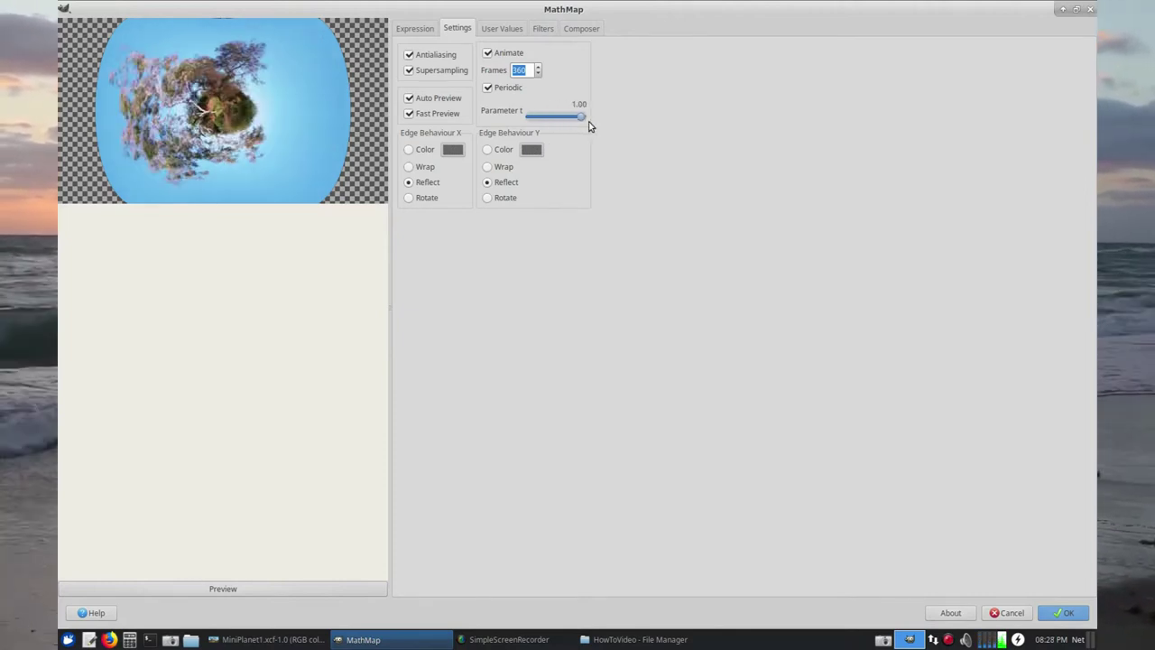
pyautogui.moveTo(581, 123); pyautogui.dragTo(483, 129)
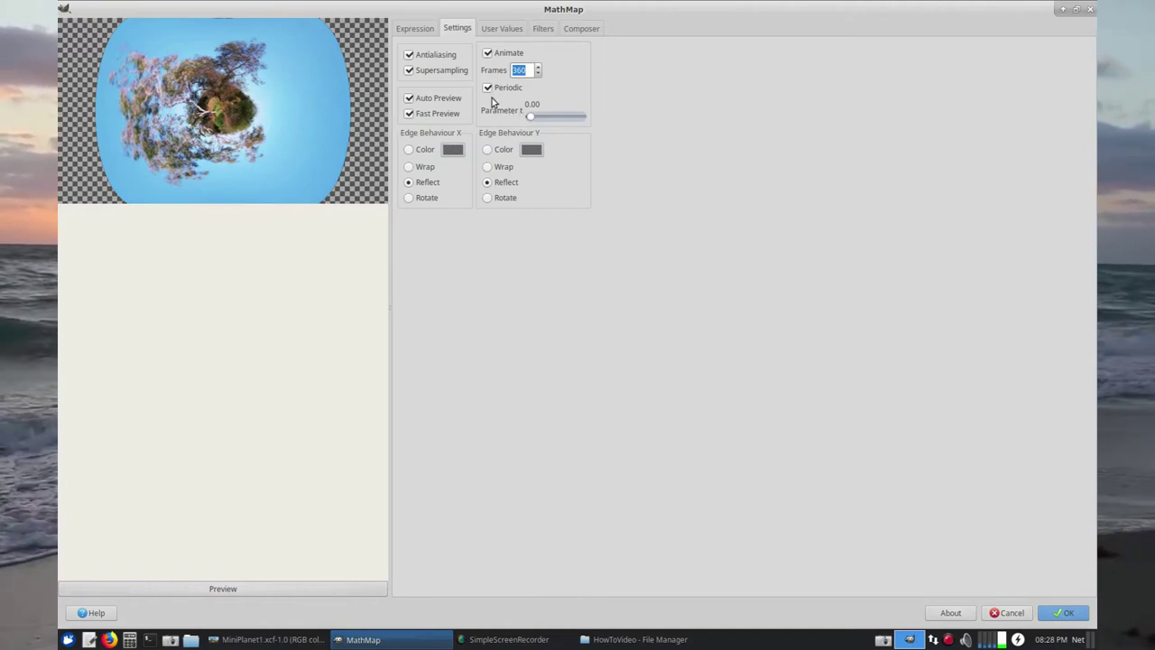
pyautogui.moveTo(529, 113)
pyautogui.mouseDown()
pyautogui.moveTo(593, 123)
pyautogui.moveTo(542, 129)
pyautogui.moveTo(530, 118)
pyautogui.mouseUp()
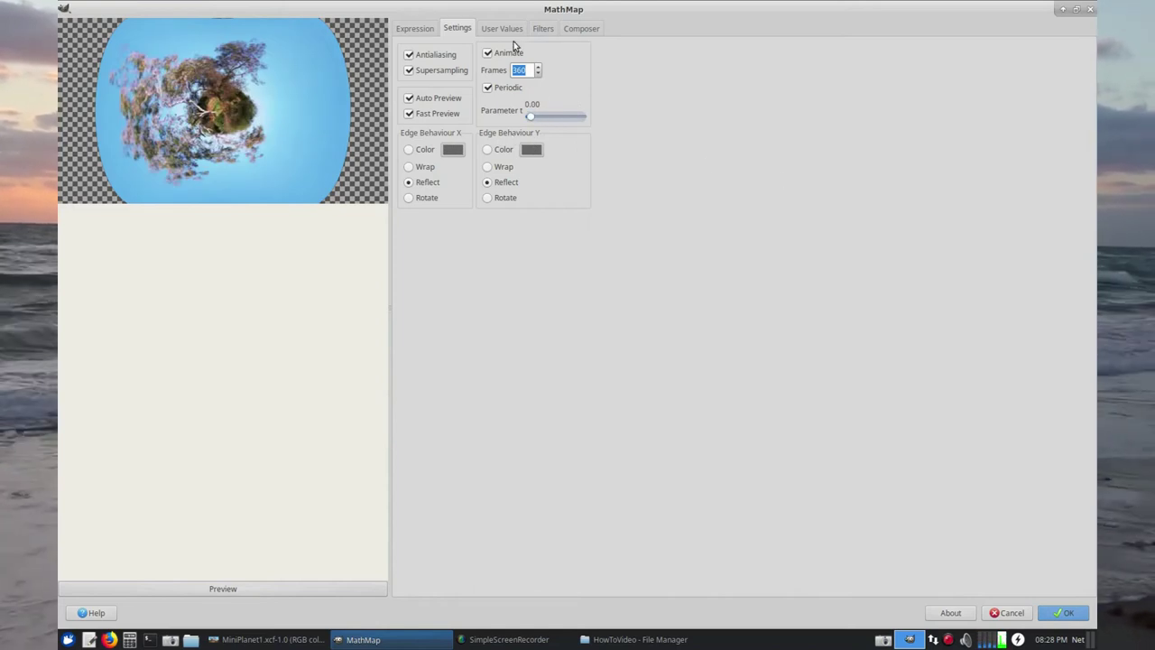
# Set the color_contrast contrast to about 0.197 and the color_brightness brightness to about 0.058.
pyautogui.click(502, 29)
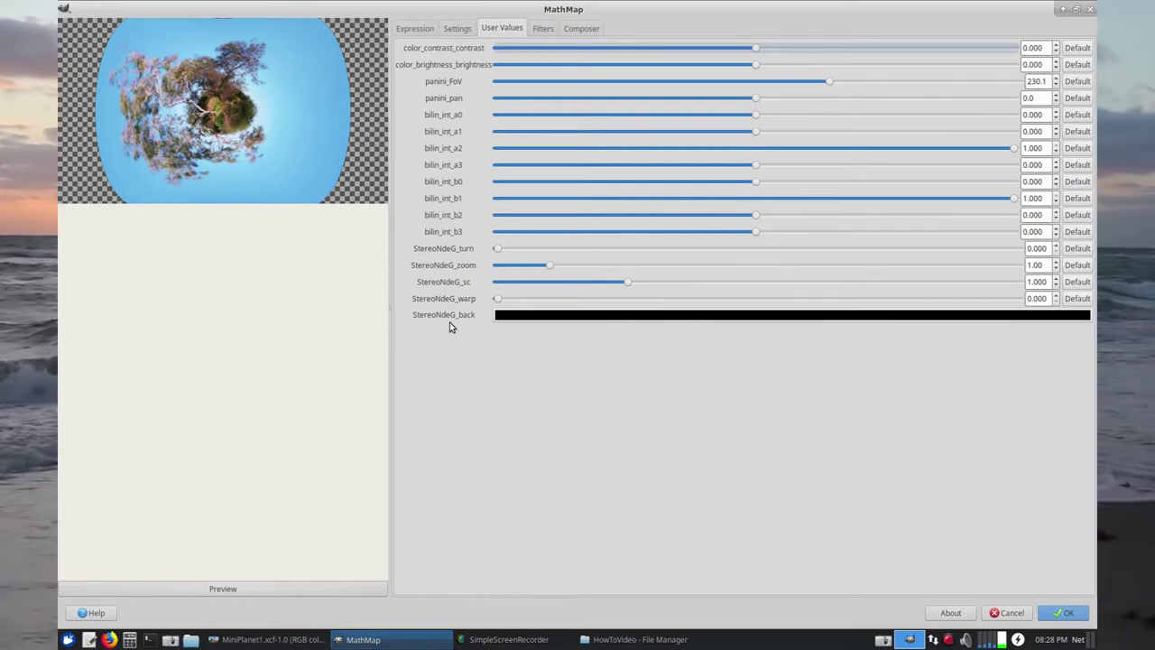
pyautogui.moveTo(756, 51)
pyautogui.mouseDown()
pyautogui.moveTo(817, 52)
pyautogui.moveTo(749, 70)
pyautogui.moveTo(770, 69)
pyautogui.mouseUp()
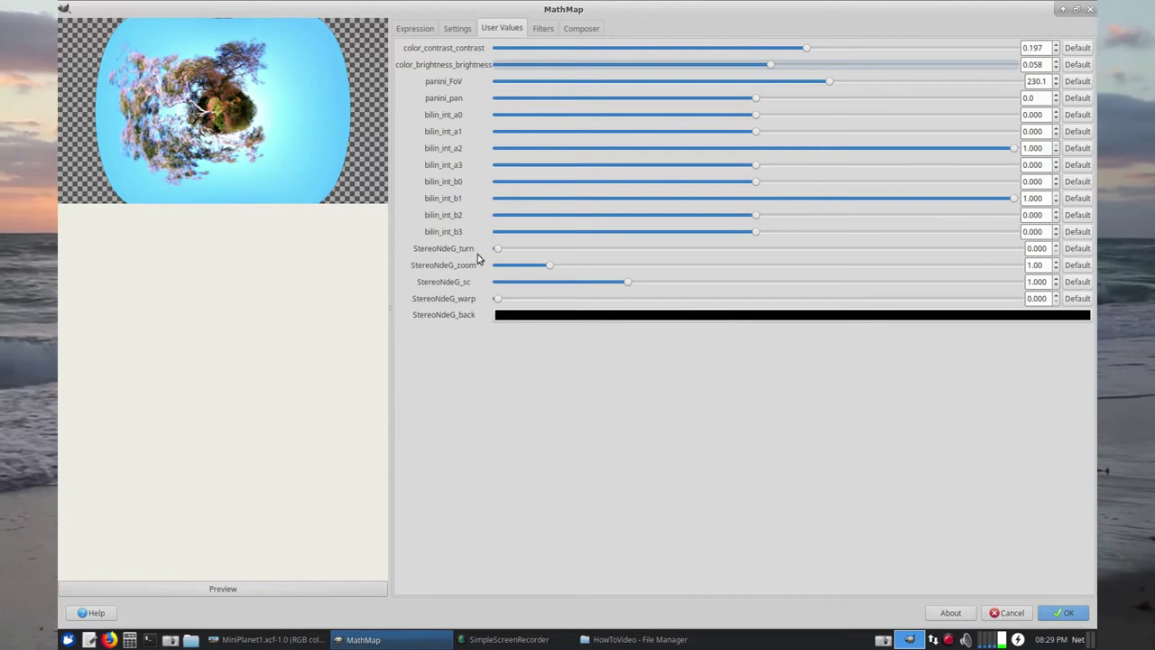
# Make the StereoNdeG background colour fully transparent by setting its alpha to 0.
pyautogui.click(586, 28)
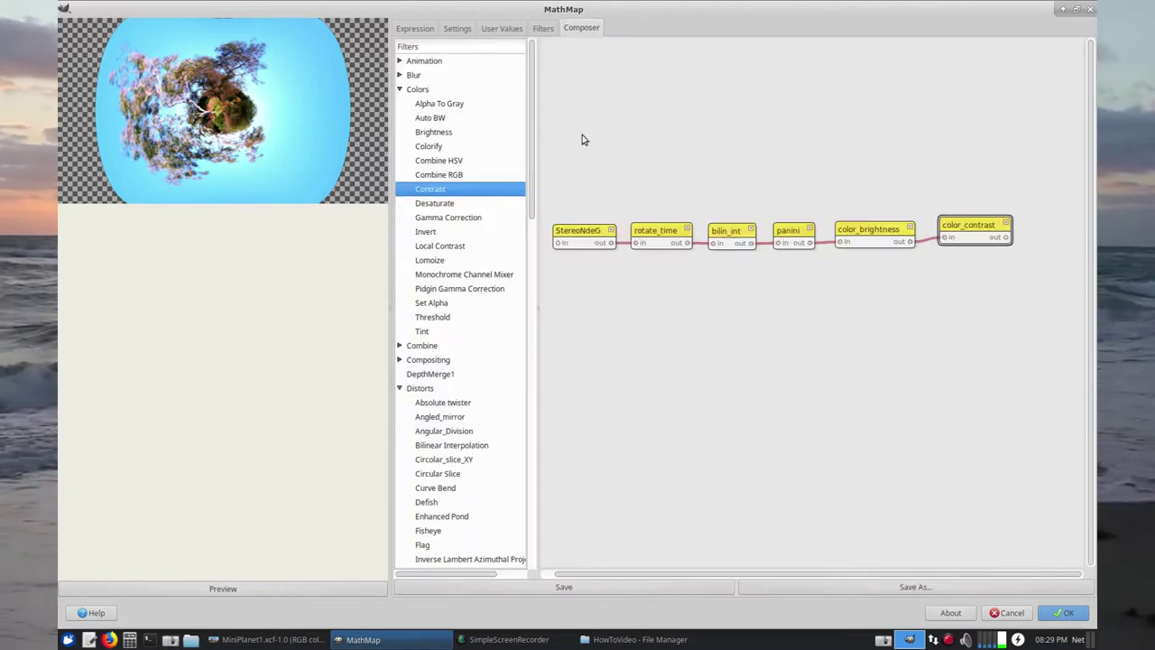
pyautogui.click(582, 236)
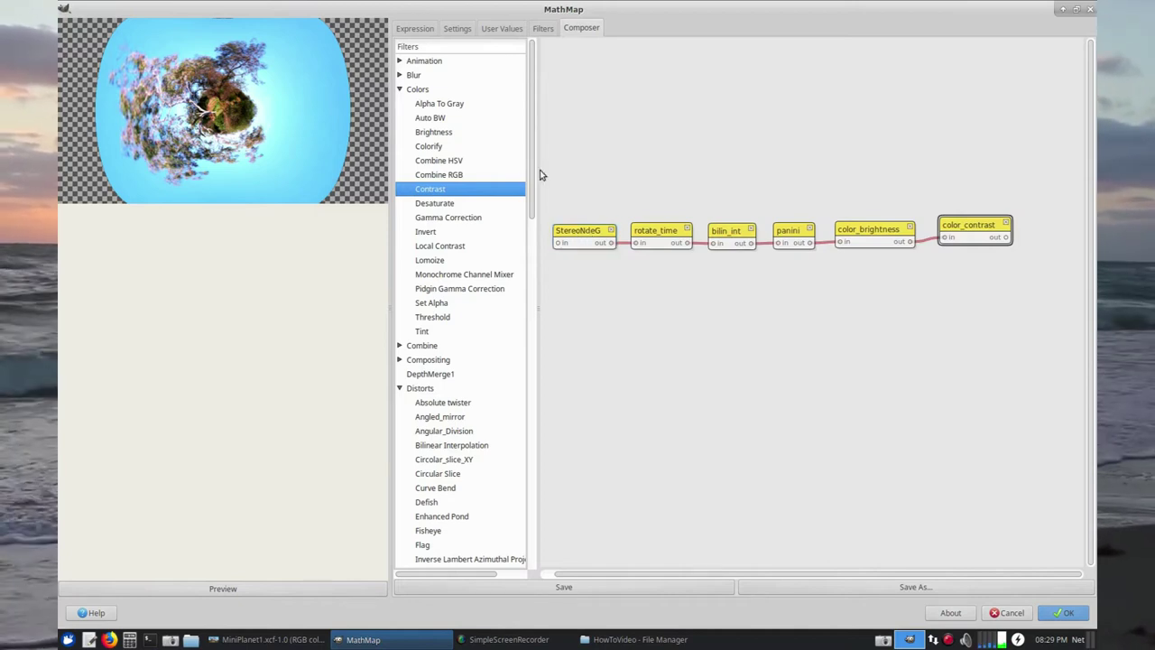
pyautogui.click(499, 30)
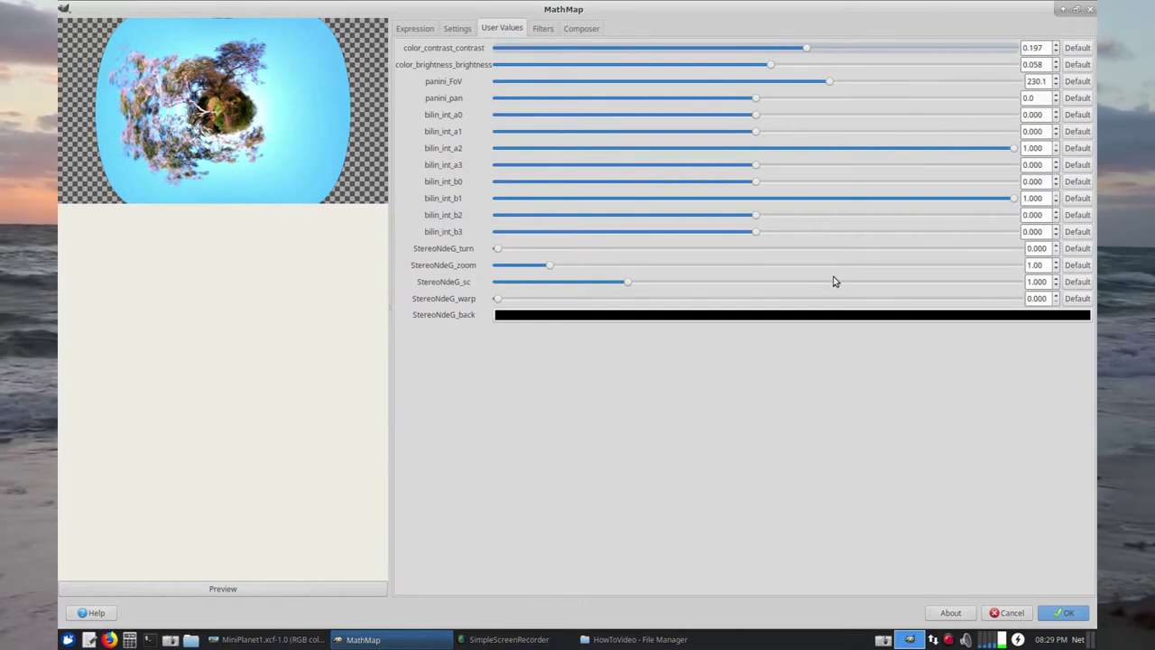
pyautogui.click(779, 316)
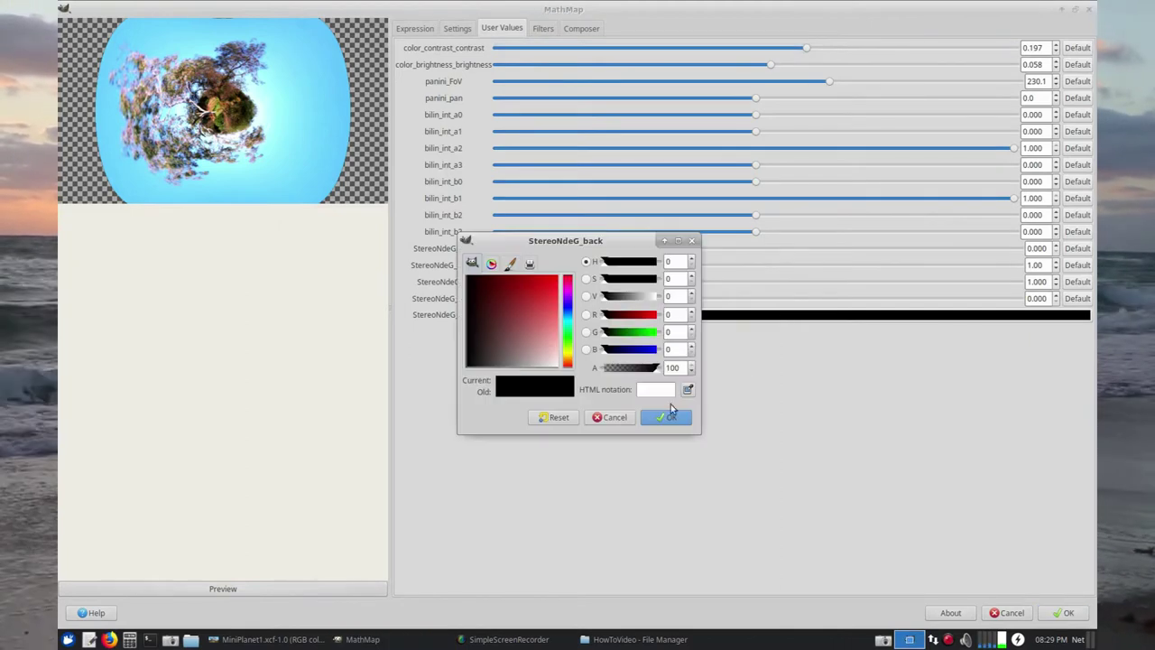
pyautogui.click(599, 367)
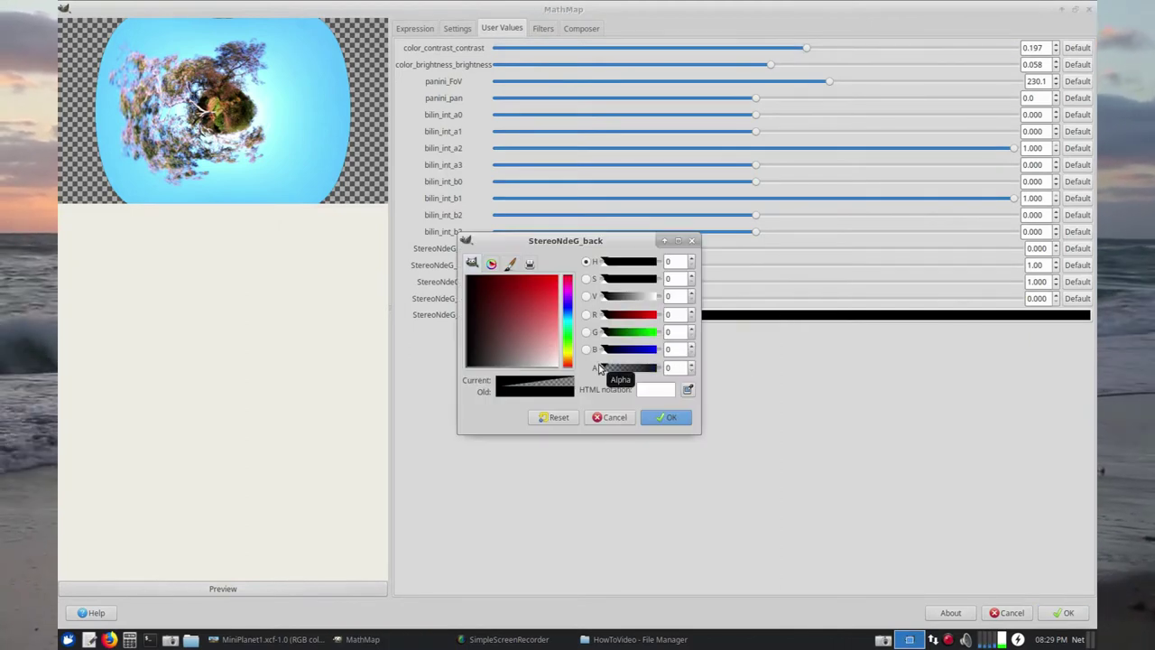
pyautogui.moveTo(599, 367)
pyautogui.mouseDown()
pyautogui.moveTo(619, 368)
pyautogui.moveTo(599, 365)
pyautogui.mouseUp()
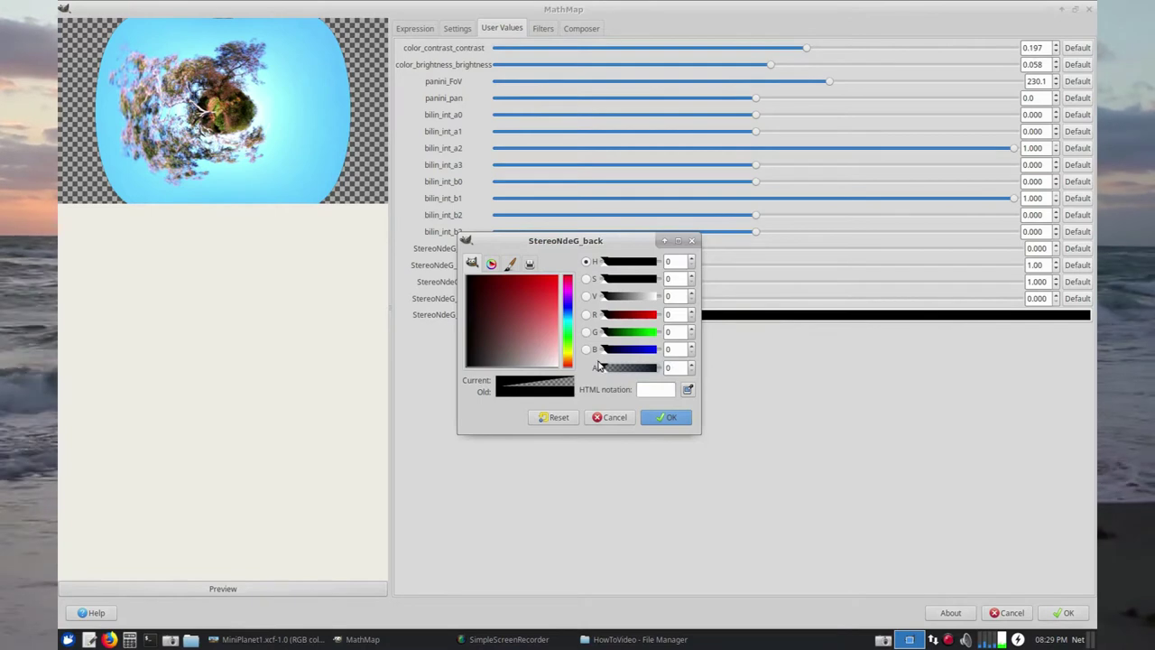
pyautogui.click(668, 420)
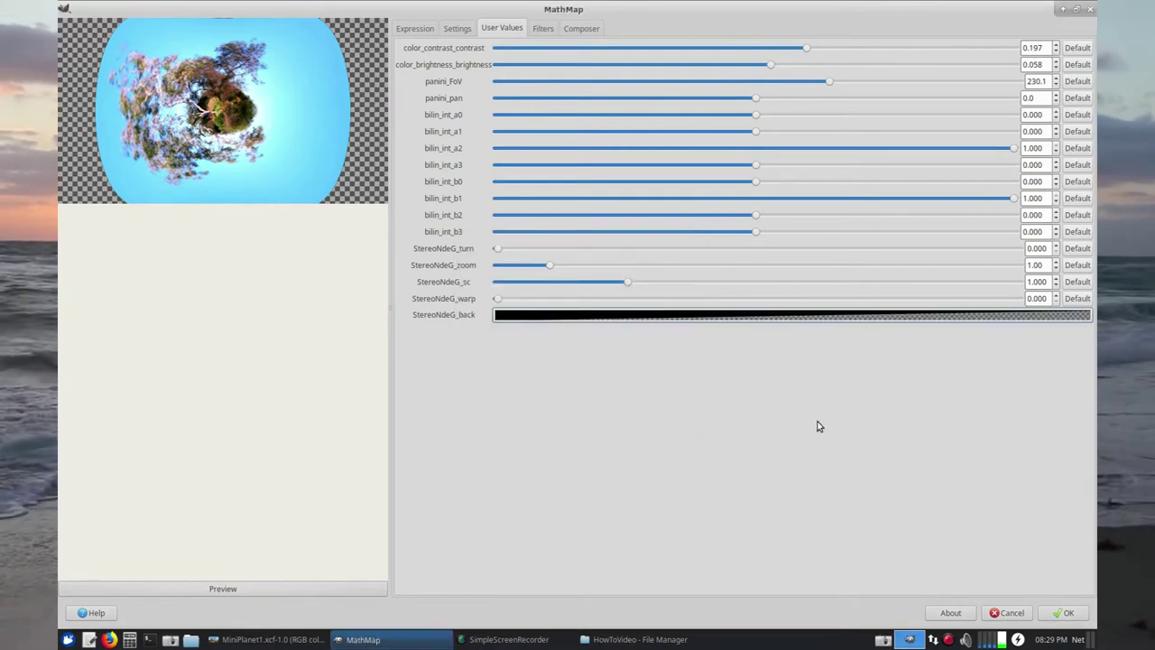
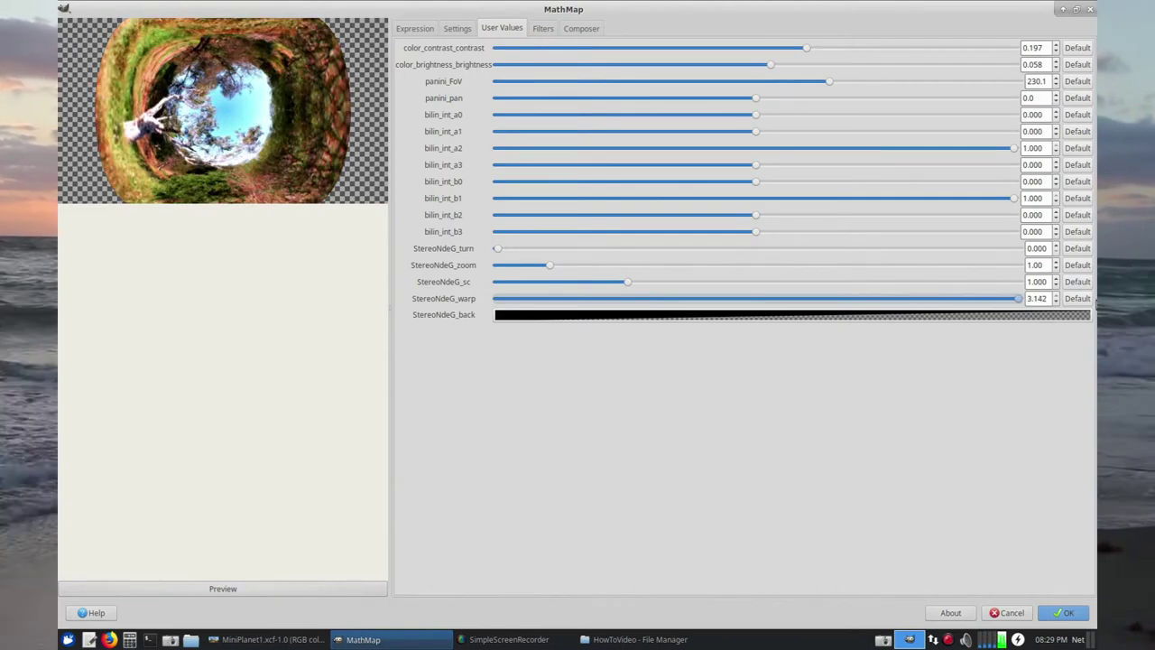
# Set the StereoNdeG warp to about 0.078, sc to 0.024 and zoom to 0.93, and the panini FoV to about 229.0.
pyautogui.moveTo(1018, 301); pyautogui.dragTo(512, 303)
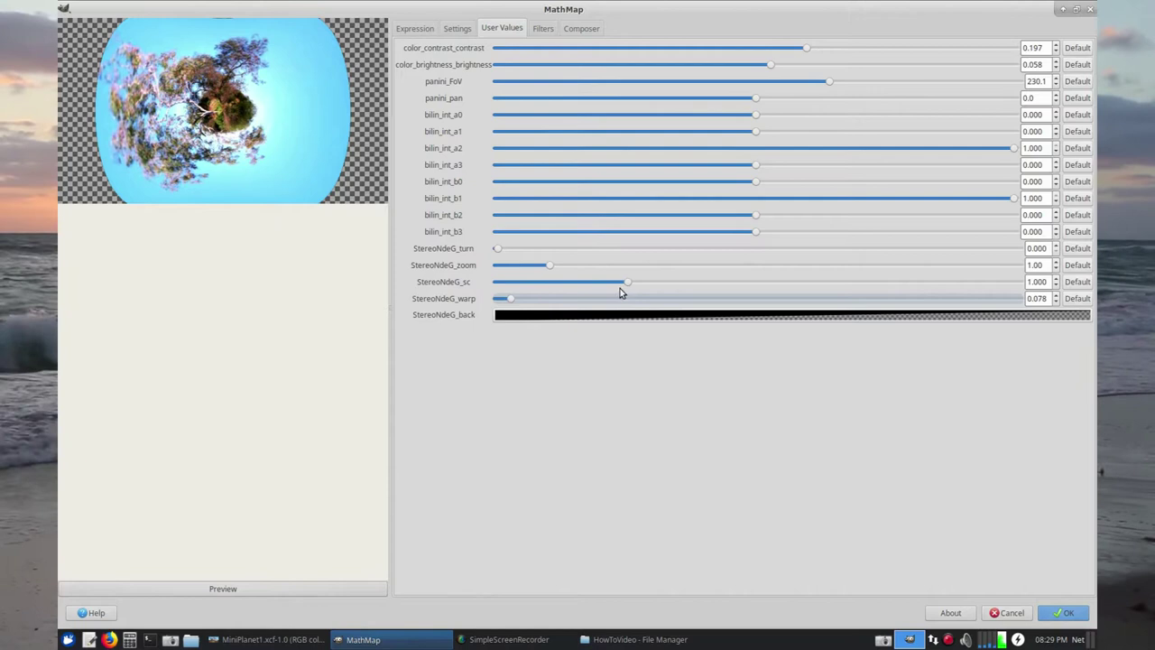
pyautogui.moveTo(626, 285); pyautogui.dragTo(499, 285)
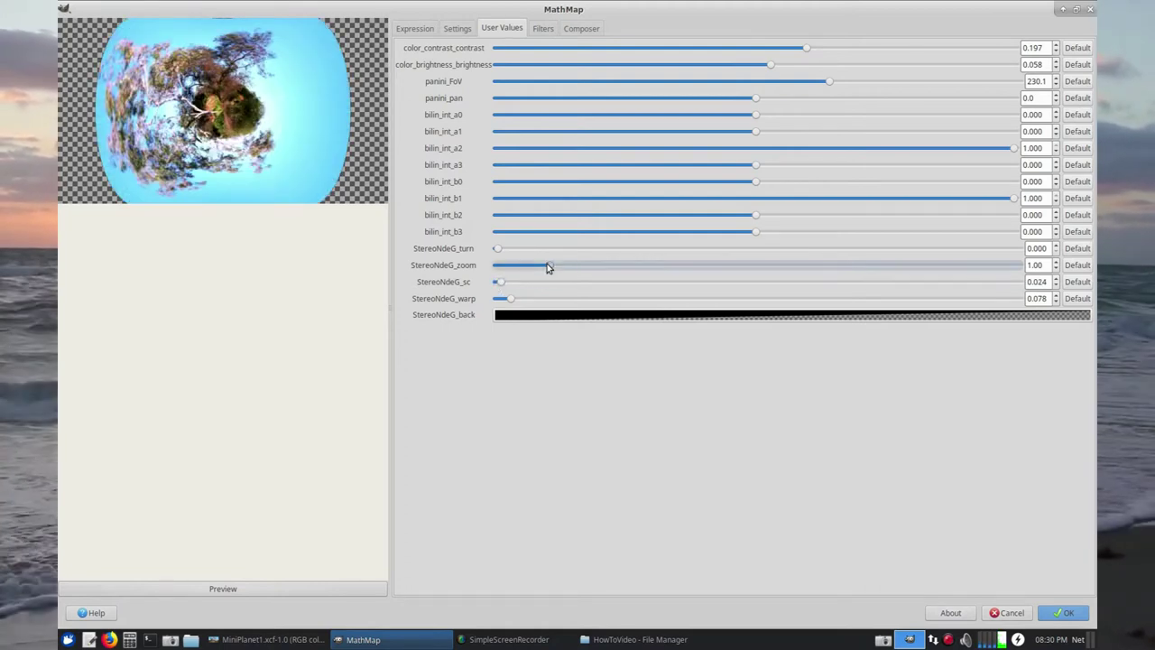
pyautogui.moveTo(548, 268)
pyautogui.mouseDown()
pyautogui.moveTo(583, 271)
pyautogui.moveTo(536, 271)
pyautogui.moveTo(608, 276)
pyautogui.moveTo(544, 287)
pyautogui.mouseUp()
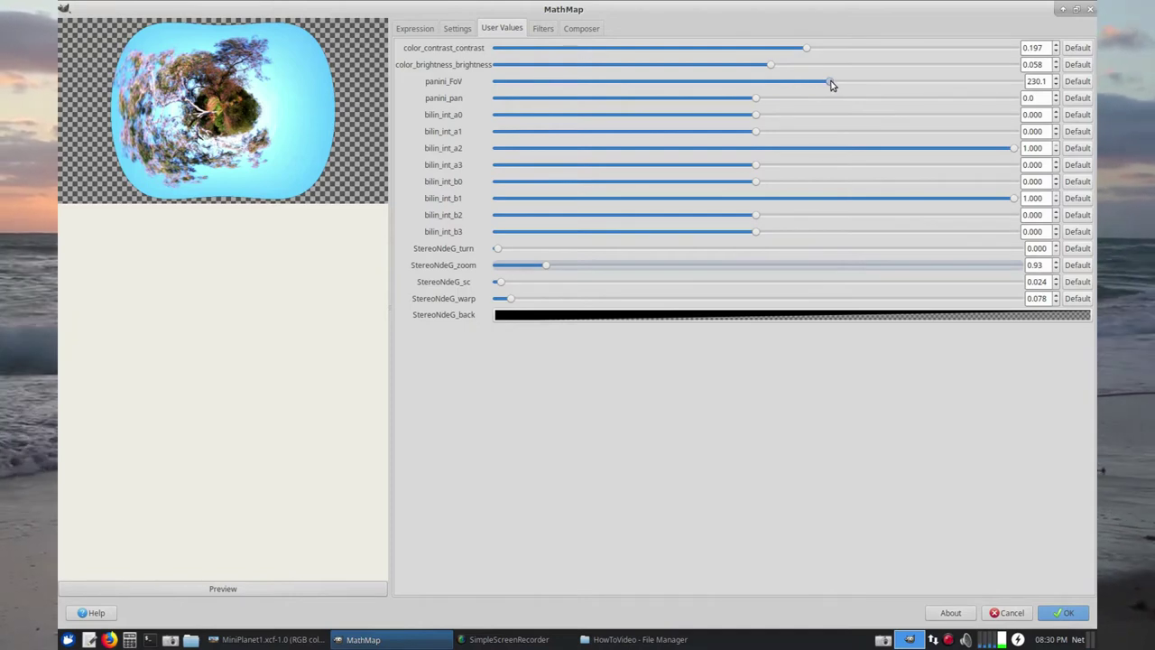
pyautogui.moveTo(831, 85)
pyautogui.mouseDown()
pyautogui.moveTo(781, 81)
pyautogui.moveTo(831, 83)
pyautogui.mouseUp()
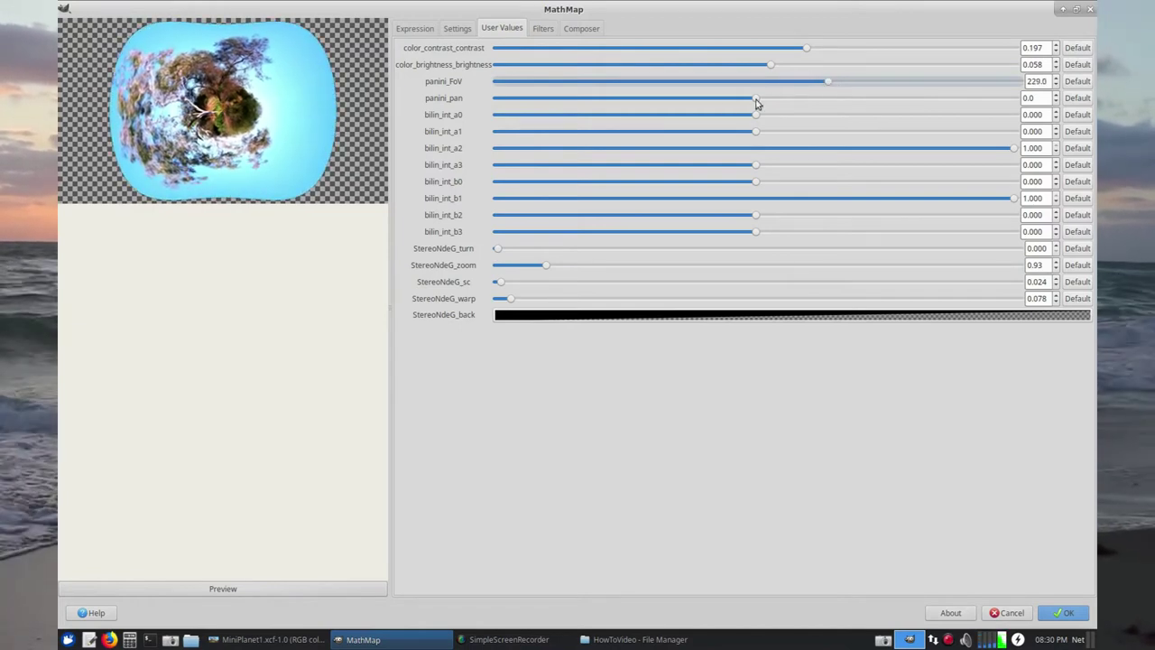
# Try a panini pan of about -18.6 in the animation preview, and reset the pan to its default.
pyautogui.moveTo(756, 101); pyautogui.dragTo(729, 104)
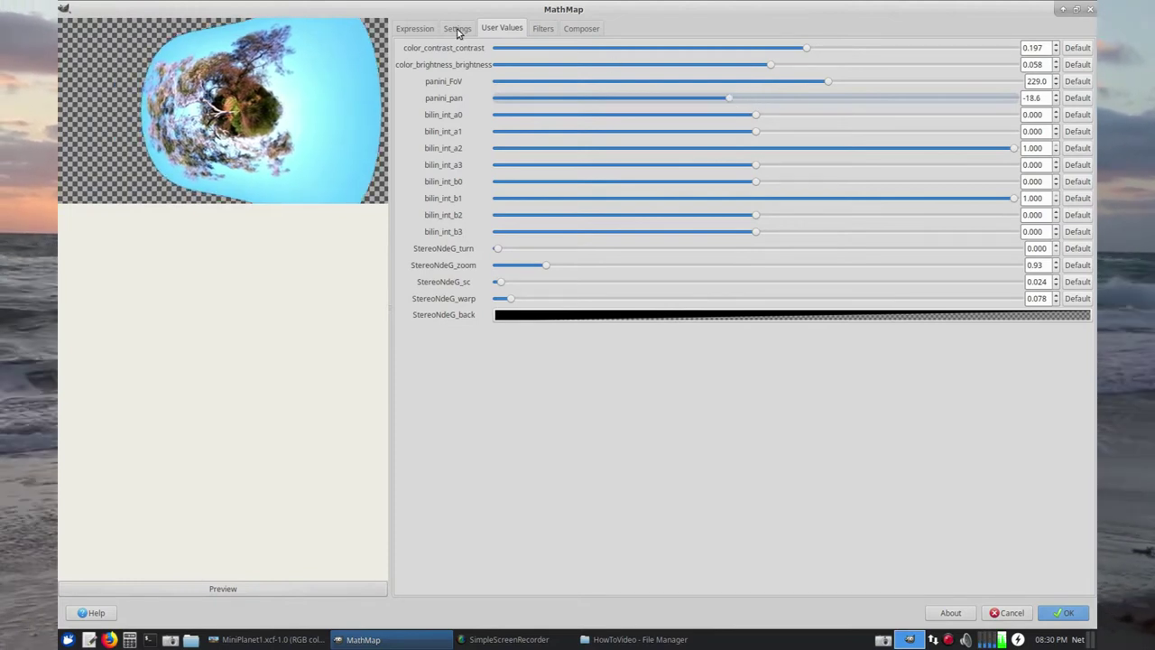
pyautogui.click(457, 29)
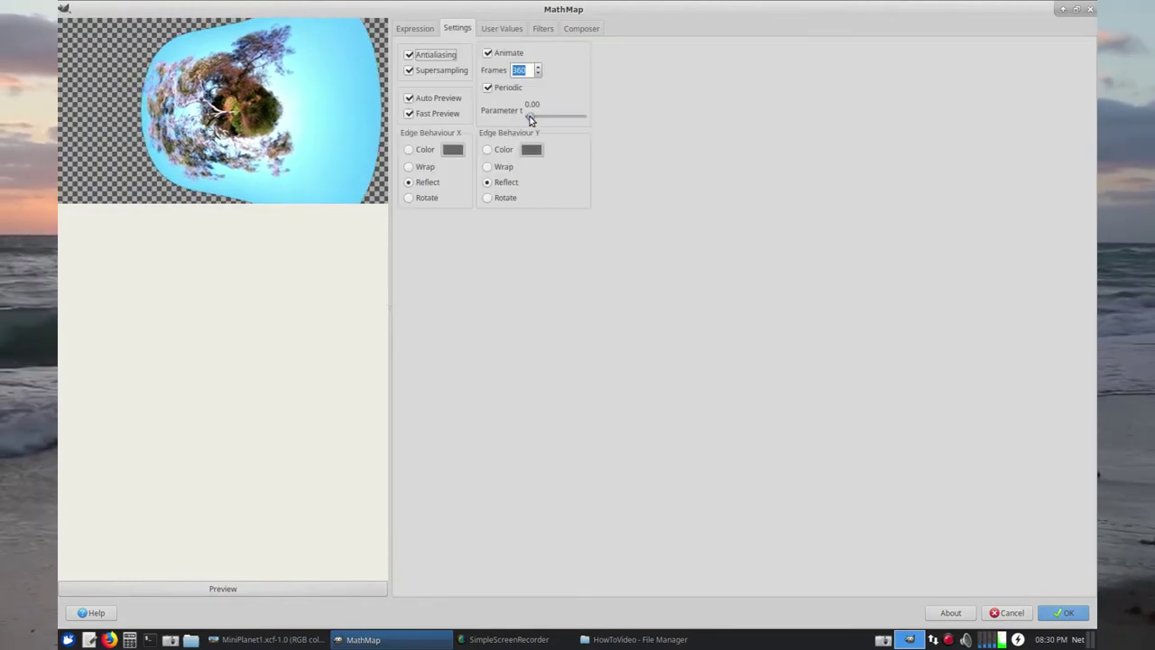
pyautogui.moveTo(531, 117); pyautogui.dragTo(553, 132)
pyautogui.click(502, 28)
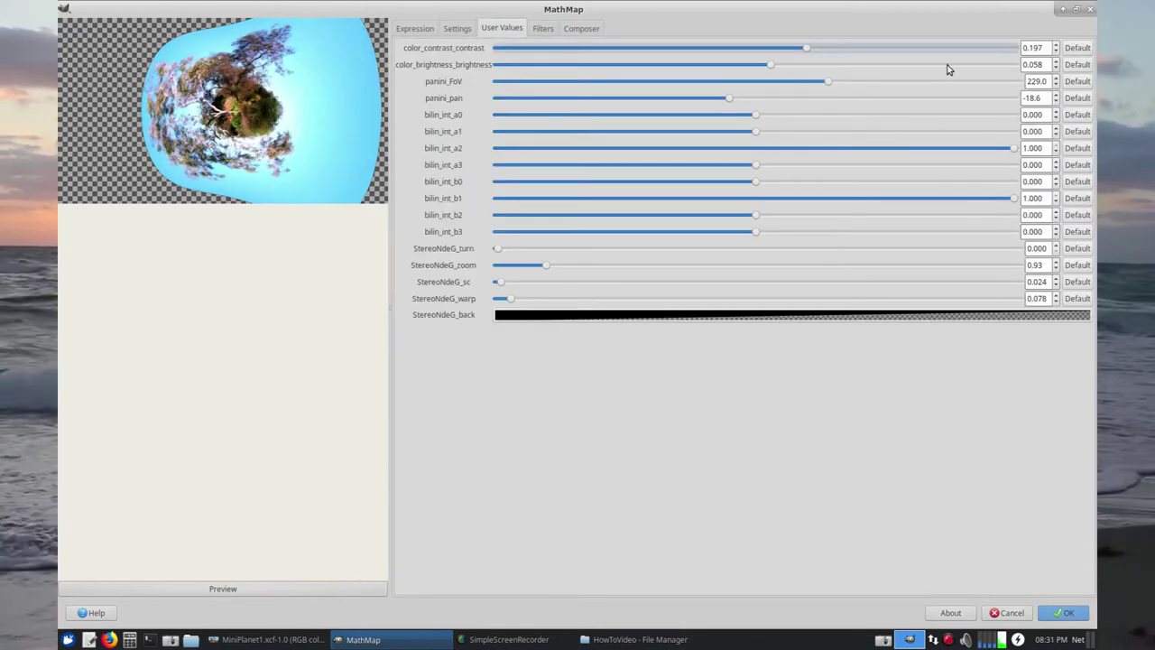
pyautogui.click(1079, 99)
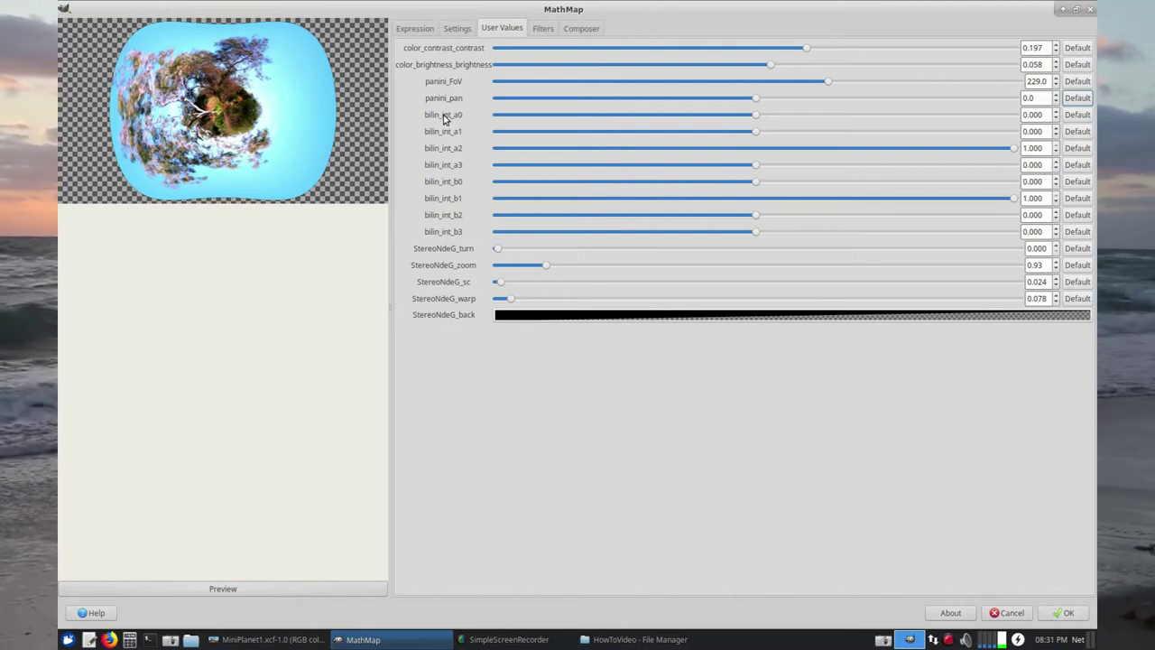
# Try a bilin_int_a0 value of about 0.048 on the mini planet, and reset it to its default.
pyautogui.click(579, 29)
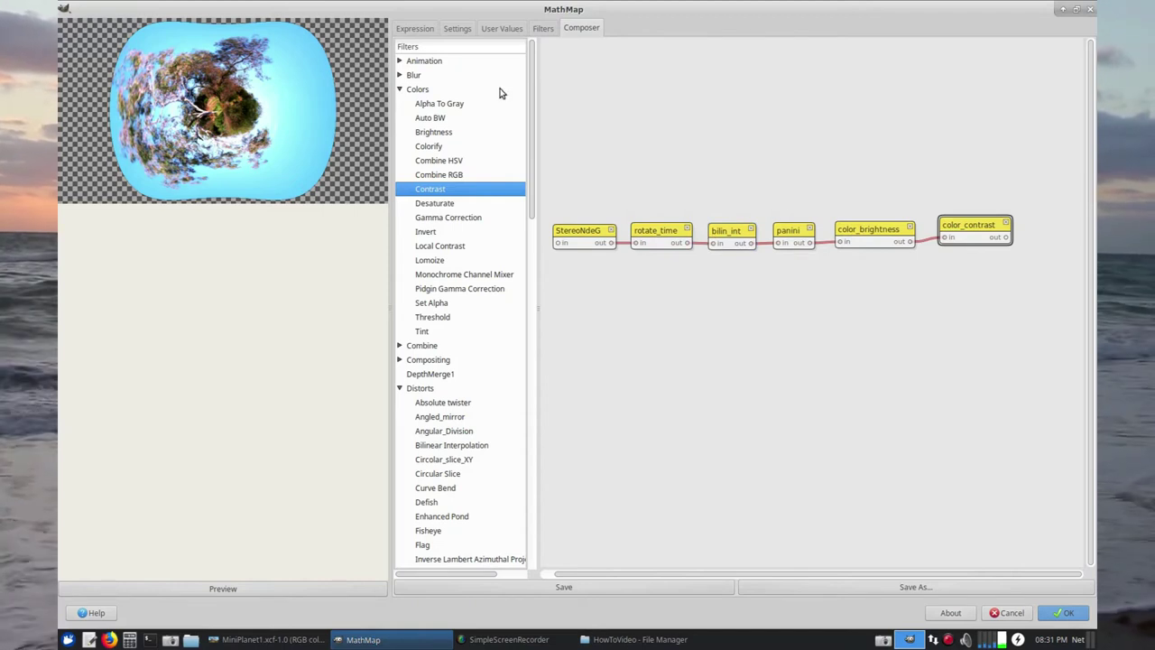
pyautogui.click(502, 28)
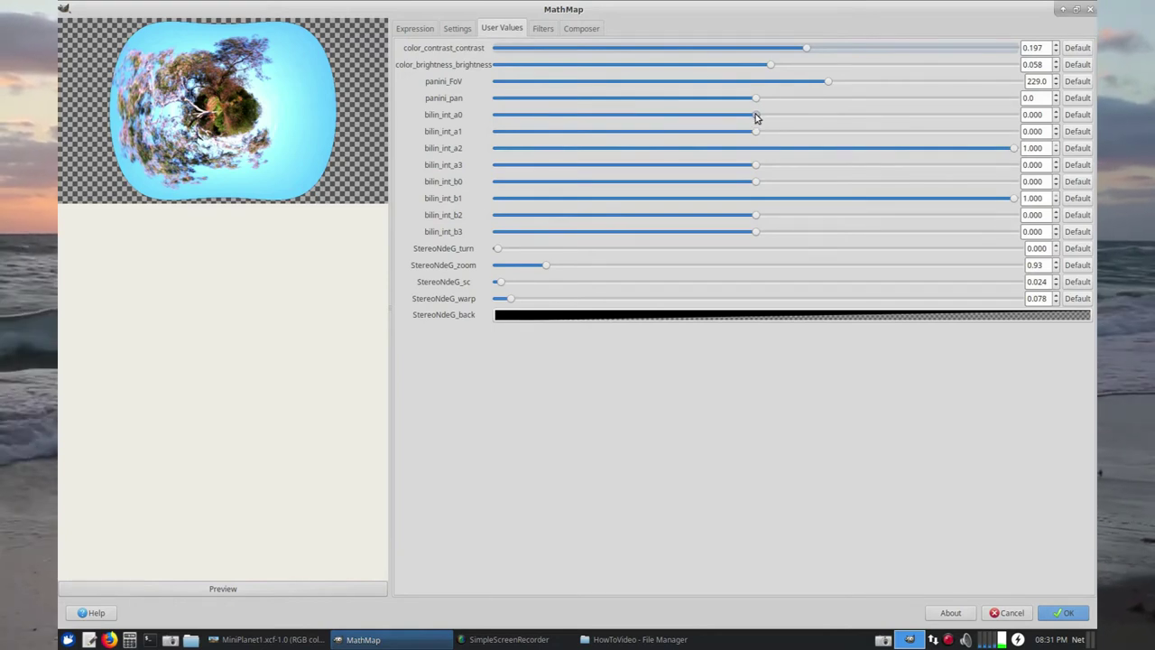
pyautogui.moveTo(756, 116)
pyautogui.mouseDown()
pyautogui.moveTo(727, 114)
pyautogui.moveTo(799, 121)
pyautogui.moveTo(746, 118)
pyautogui.moveTo(781, 118)
pyautogui.moveTo(763, 118)
pyautogui.mouseUp()
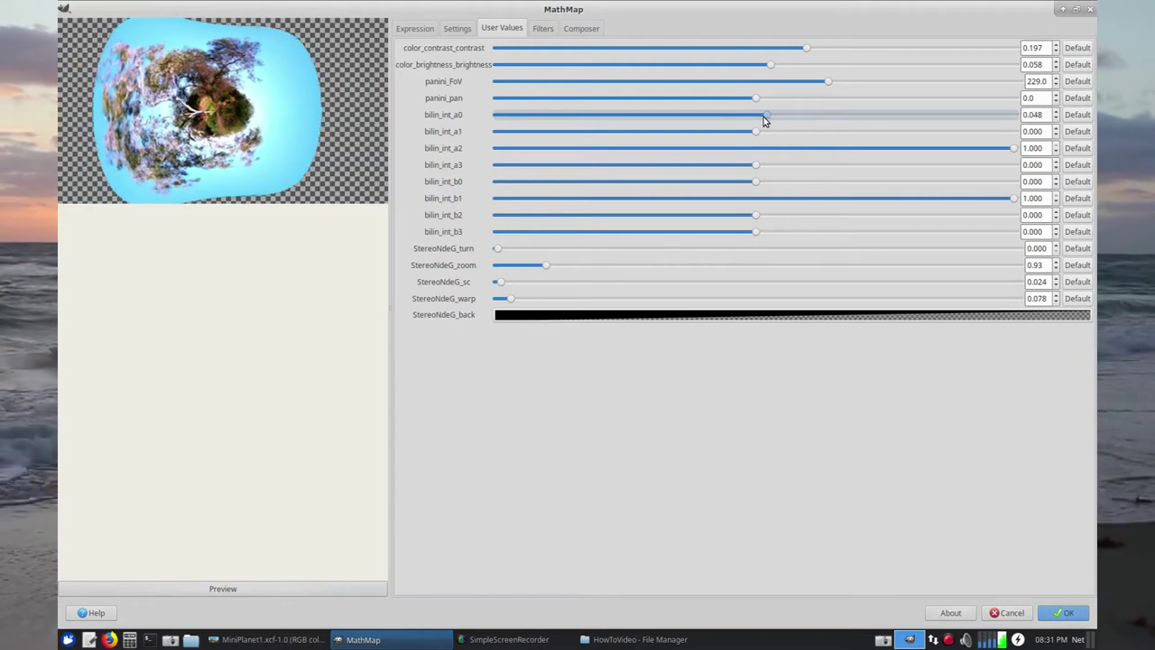
pyautogui.click(1074, 113)
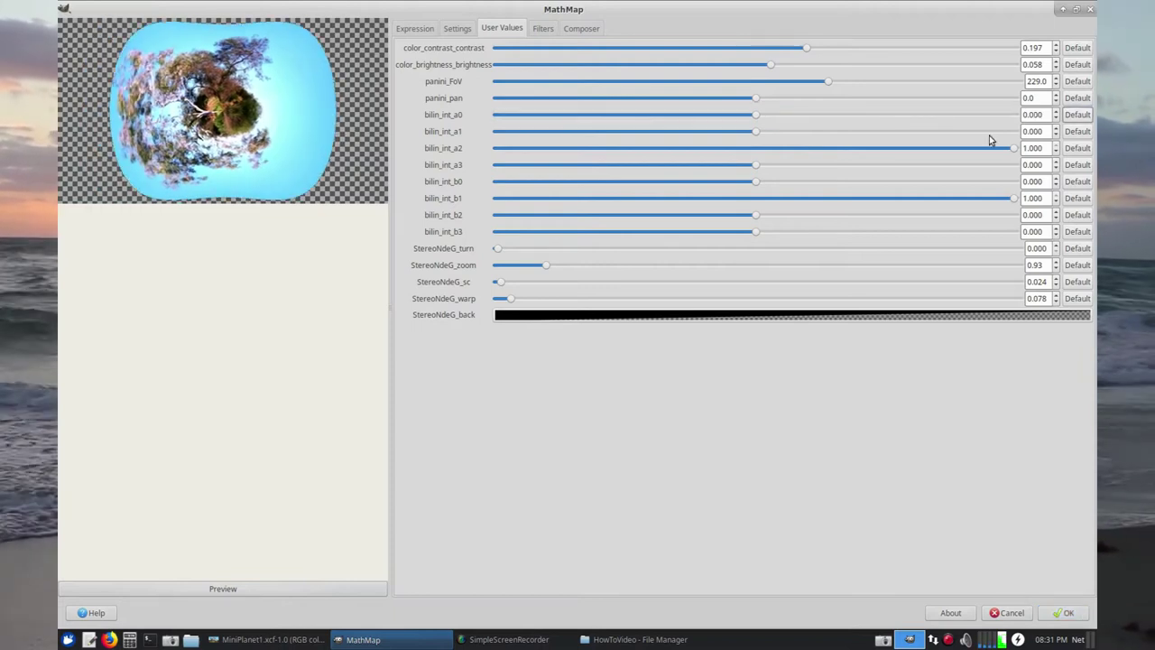
# Try a bilin_int_a1 value of about 0.326 at different points of the animation preview, and reset it to its default.
pyautogui.moveTo(757, 131); pyautogui.dragTo(841, 158)
pyautogui.click(456, 30)
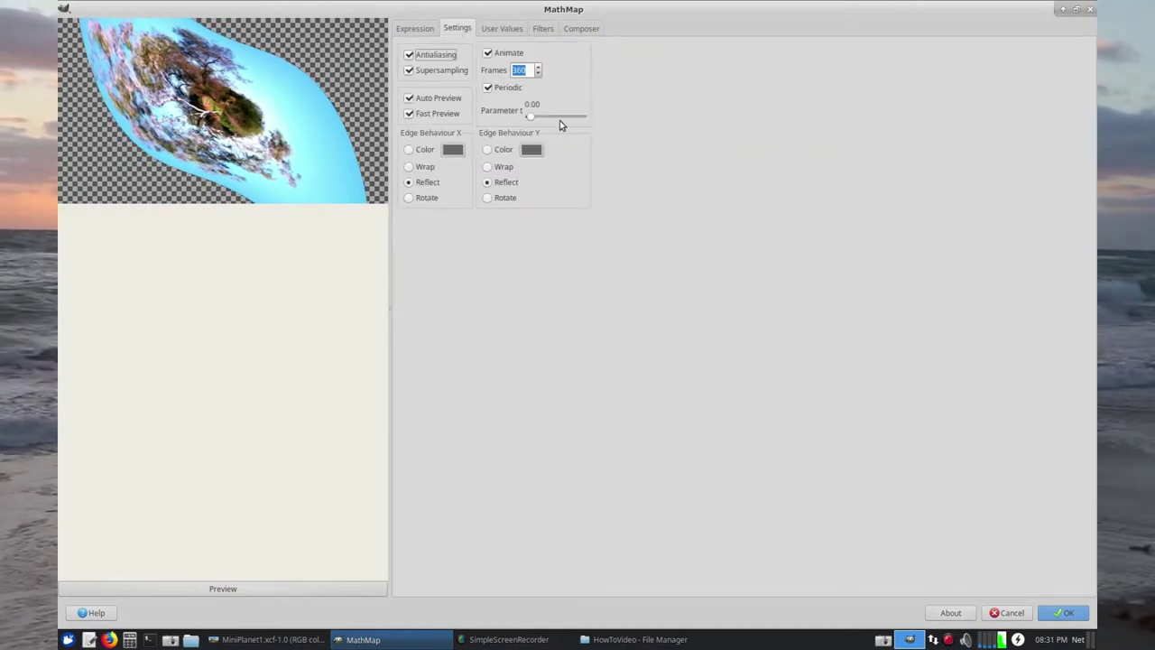
pyautogui.moveTo(535, 116)
pyautogui.mouseDown()
pyautogui.moveTo(610, 133)
pyautogui.moveTo(518, 126)
pyautogui.moveTo(580, 132)
pyautogui.moveTo(547, 132)
pyautogui.mouseUp()
pyautogui.click(504, 30)
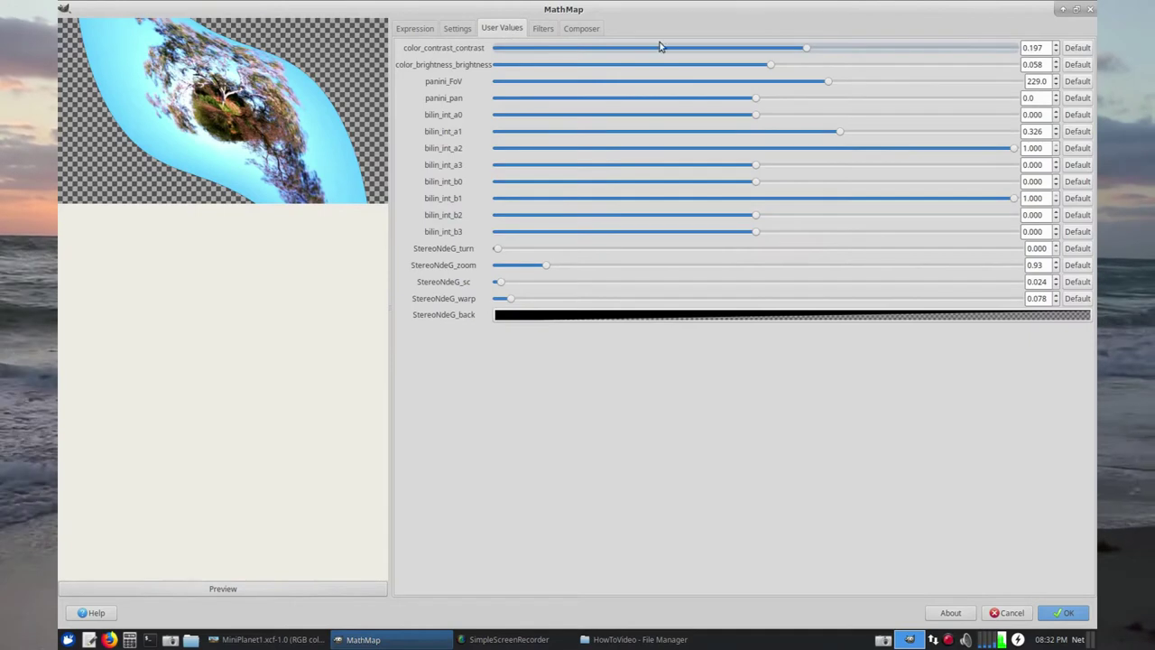
pyautogui.click(1077, 132)
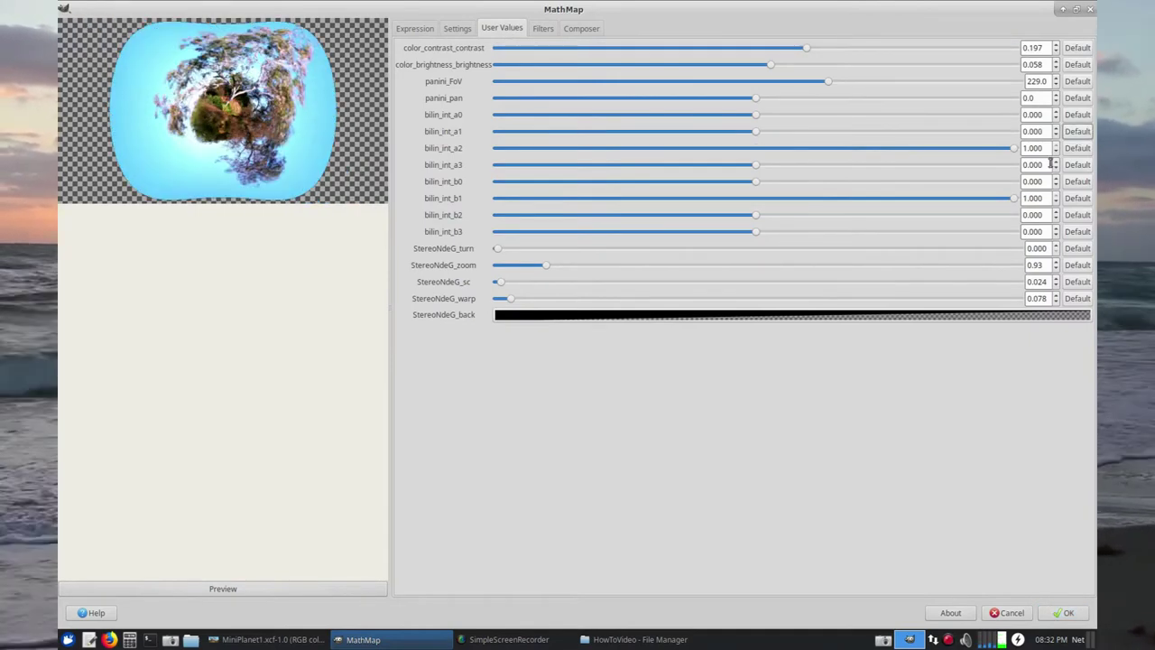
# Set bilin_int_a2 to about 0.847, and try a bilin_int_a3 value of about 0.330 before resetting a3 to its default.
pyautogui.moveTo(1015, 148); pyautogui.dragTo(976, 155)
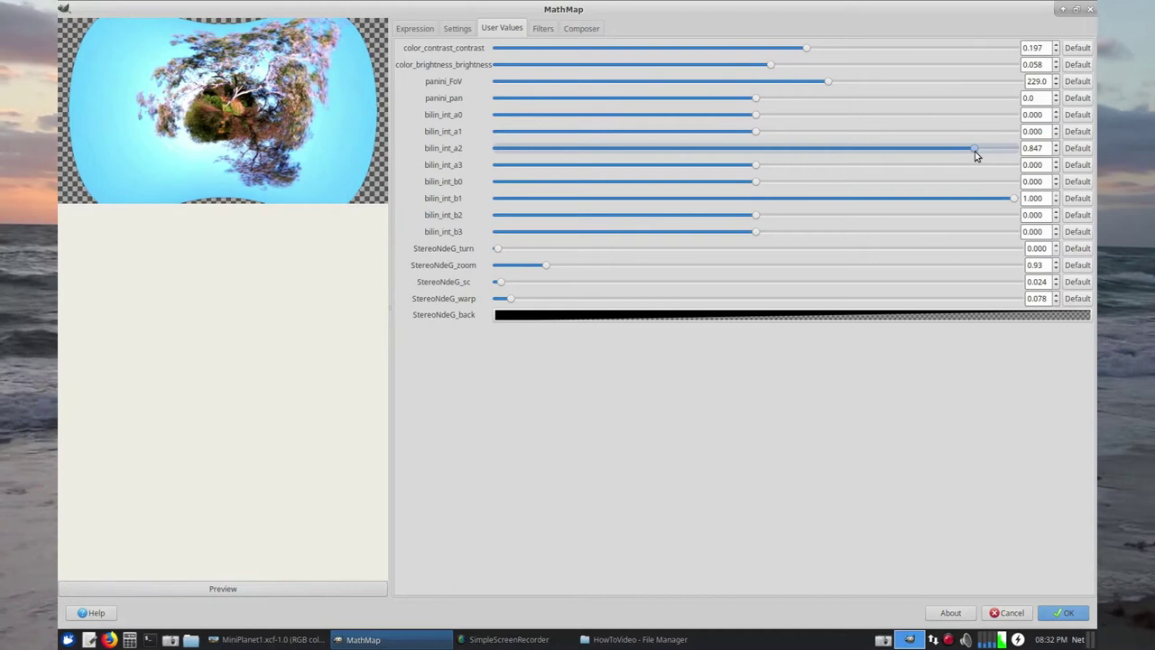
pyautogui.moveTo(760, 169); pyautogui.dragTo(930, 181)
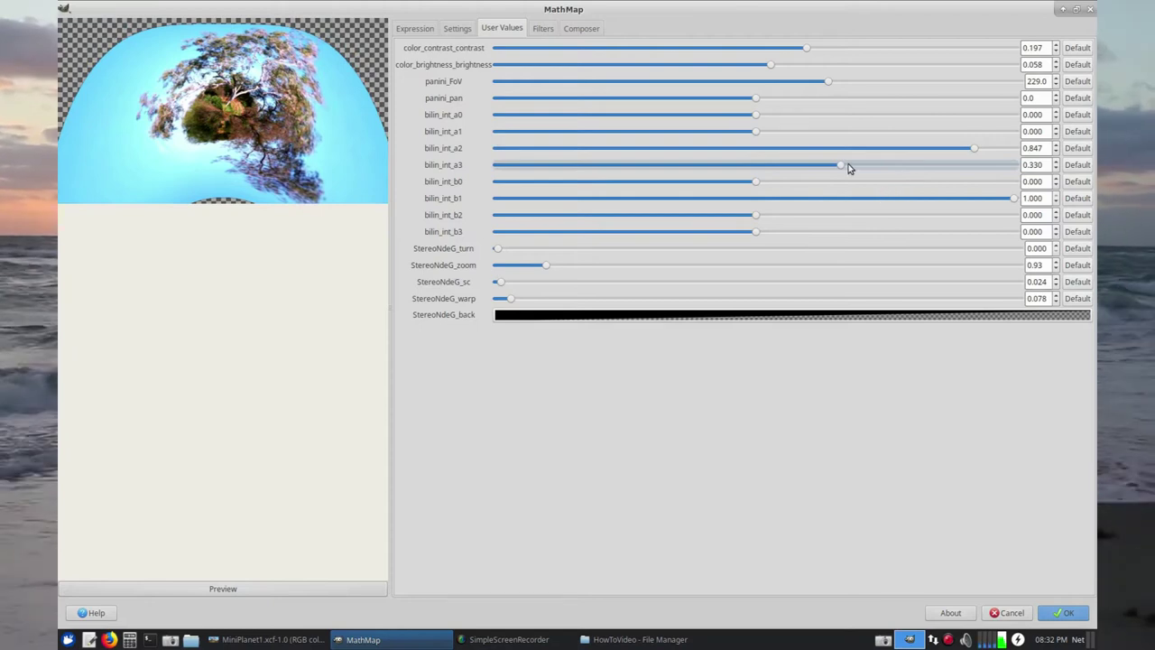
pyautogui.moveTo(844, 169); pyautogui.dragTo(765, 165)
pyautogui.click(1082, 166)
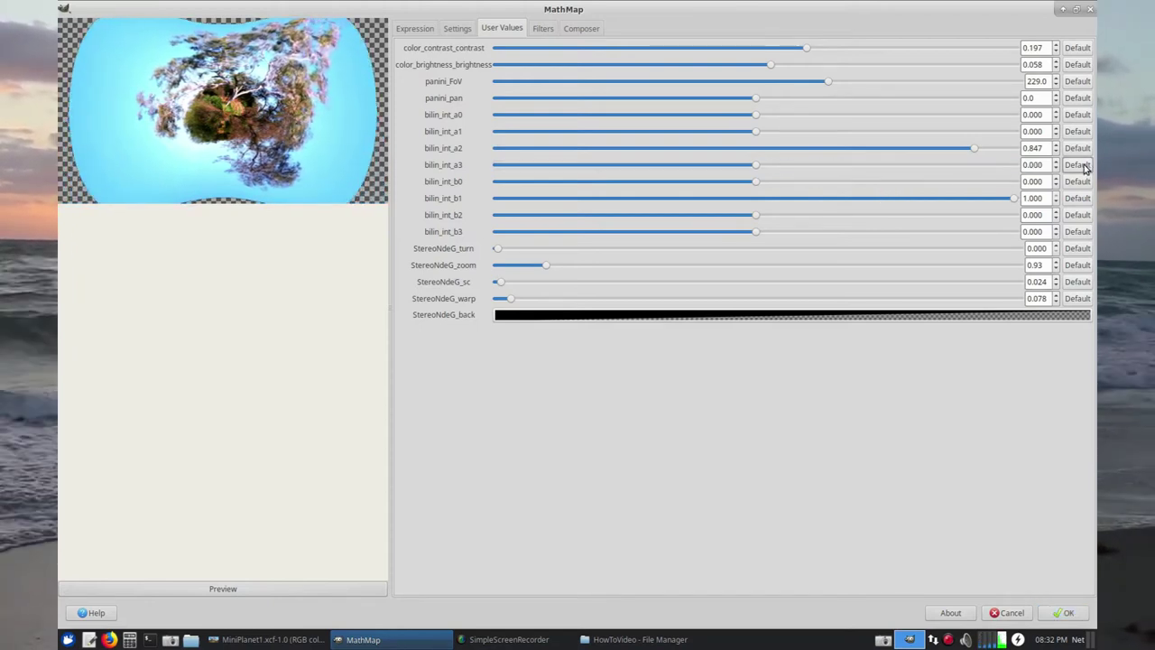
# Try bilin_int_b0 at about 0.041 and bilin_int_b1 at about 0.950, and reset both to their defaults.
pyautogui.moveTo(756, 184)
pyautogui.mouseDown()
pyautogui.moveTo(743, 185)
pyautogui.moveTo(767, 187)
pyautogui.mouseUp()
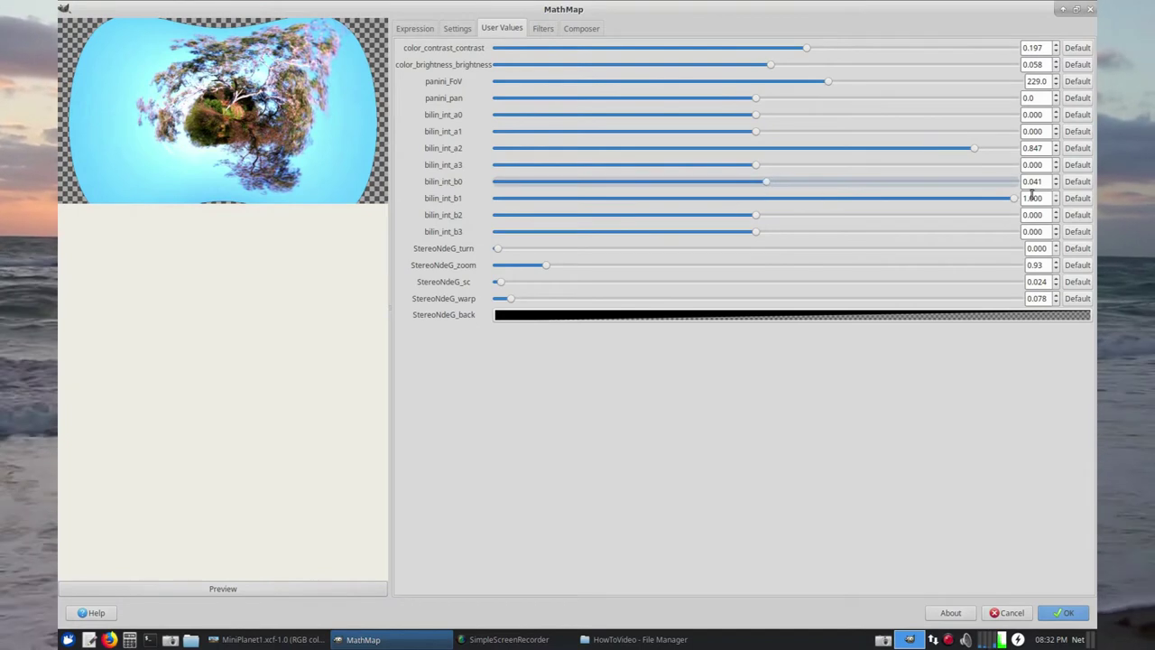
pyautogui.moveTo(1014, 200)
pyautogui.mouseDown()
pyautogui.moveTo(987, 203)
pyautogui.moveTo(1024, 199)
pyautogui.moveTo(999, 199)
pyautogui.mouseUp()
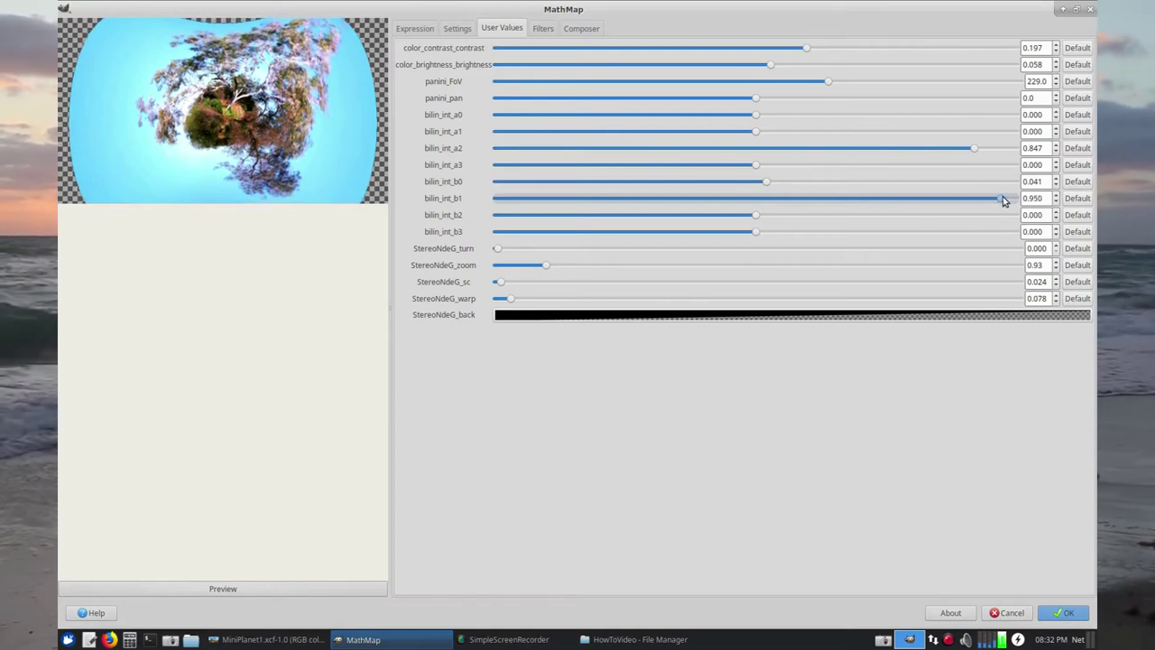
pyautogui.click(1075, 200)
pyautogui.click(1076, 182)
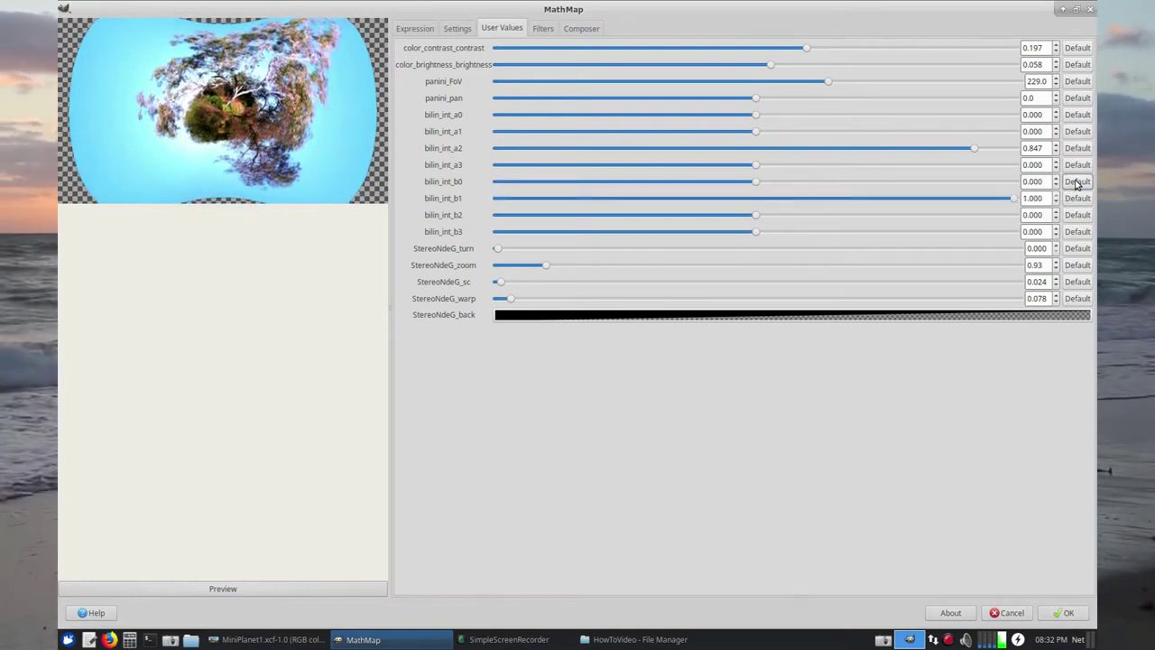
# Try bilin_int_b2 at about -0.024 and bilin_int_b3 at about 0.026, and reset both to their defaults.
pyautogui.moveTo(757, 216)
pyautogui.mouseDown()
pyautogui.moveTo(734, 216)
pyautogui.moveTo(785, 221)
pyautogui.moveTo(730, 219)
pyautogui.moveTo(758, 237)
pyautogui.moveTo(712, 235)
pyautogui.moveTo(818, 240)
pyautogui.moveTo(765, 235)
pyautogui.mouseUp()
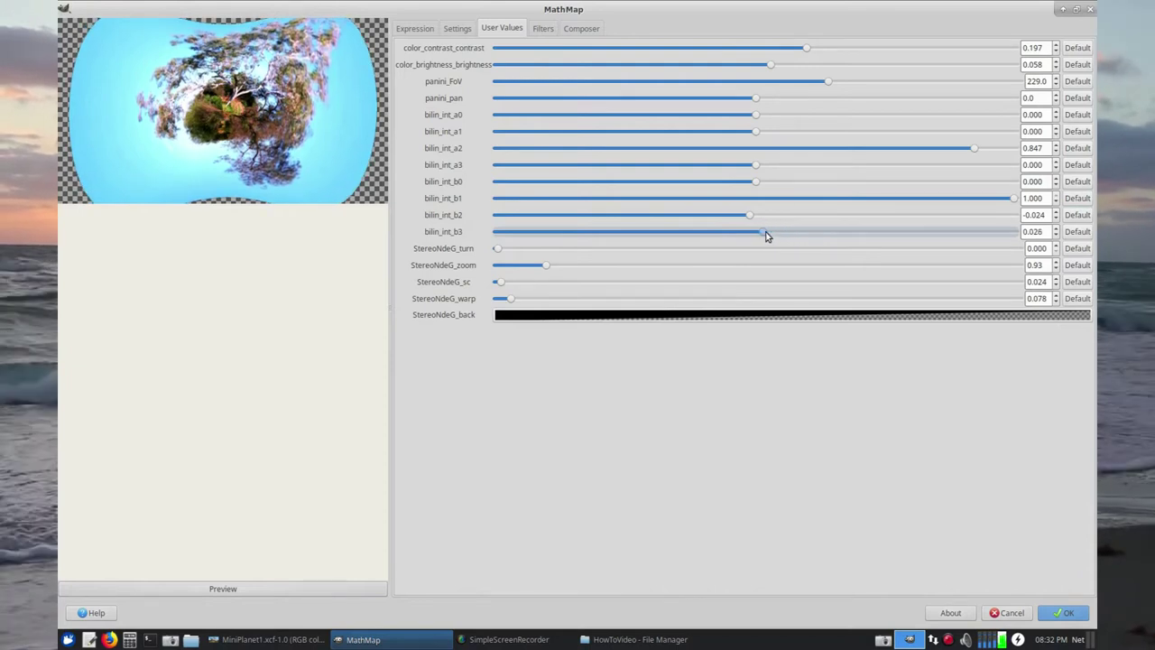
pyautogui.click(1077, 215)
pyautogui.click(1077, 231)
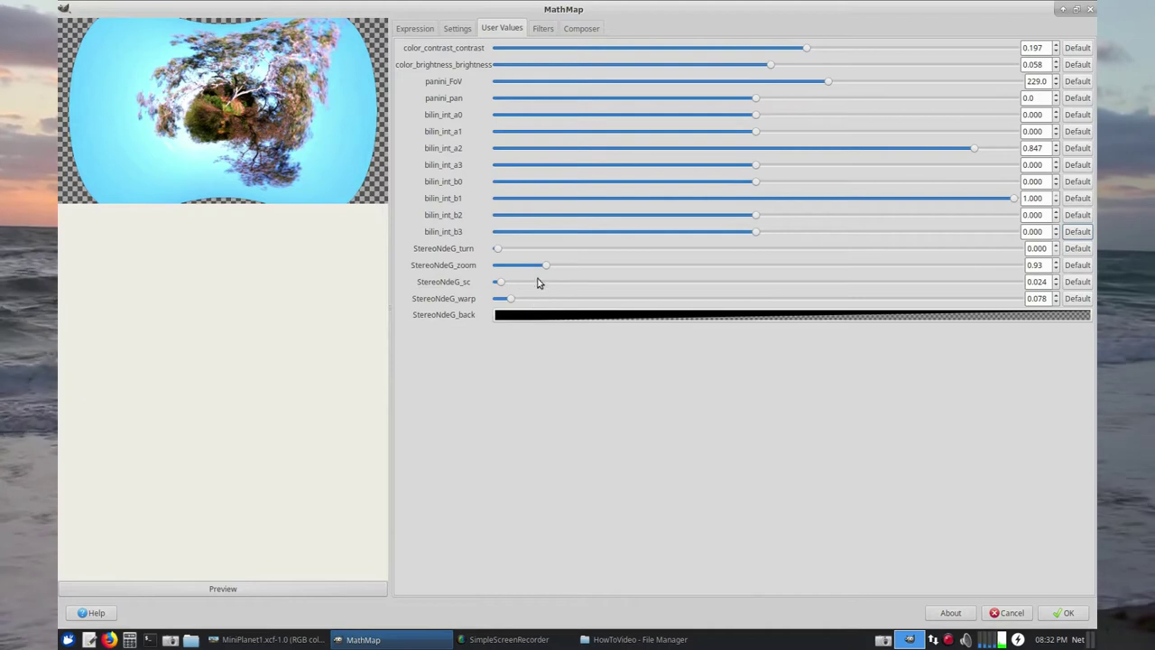
# Set the StereoNdeG zoom to about 0.87, sc to 0.086 and warp to 0.179, and preview the animation through to t = 1.00.
pyautogui.moveTo(547, 268); pyautogui.dragTo(513, 306)
pyautogui.moveTo(522, 304)
pyautogui.mouseDown()
pyautogui.moveTo(468, 304)
pyautogui.moveTo(533, 309)
pyautogui.mouseUp()
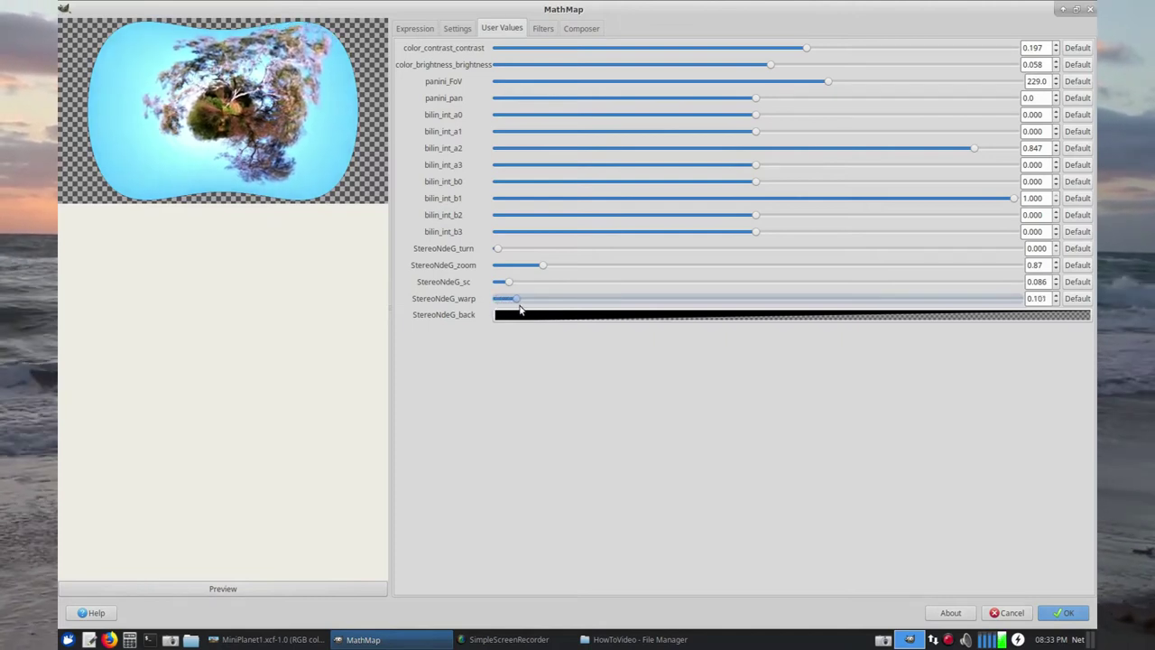
pyautogui.moveTo(528, 309); pyautogui.dragTo(529, 309)
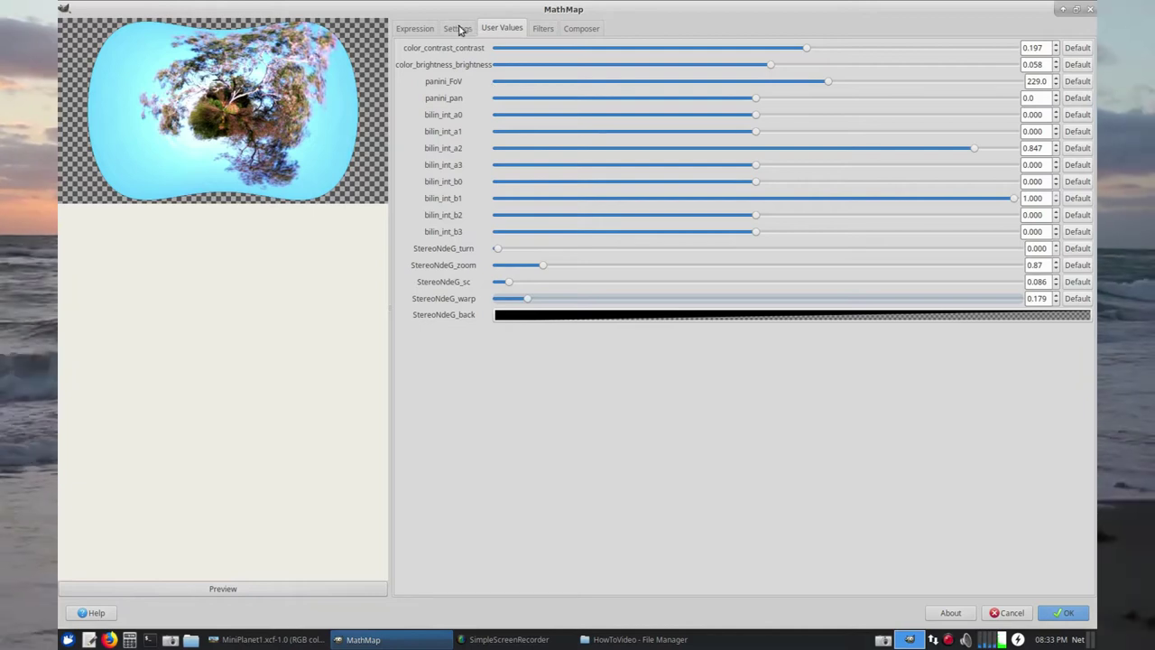
pyautogui.click(459, 29)
pyautogui.moveTo(551, 120); pyautogui.dragTo(593, 123)
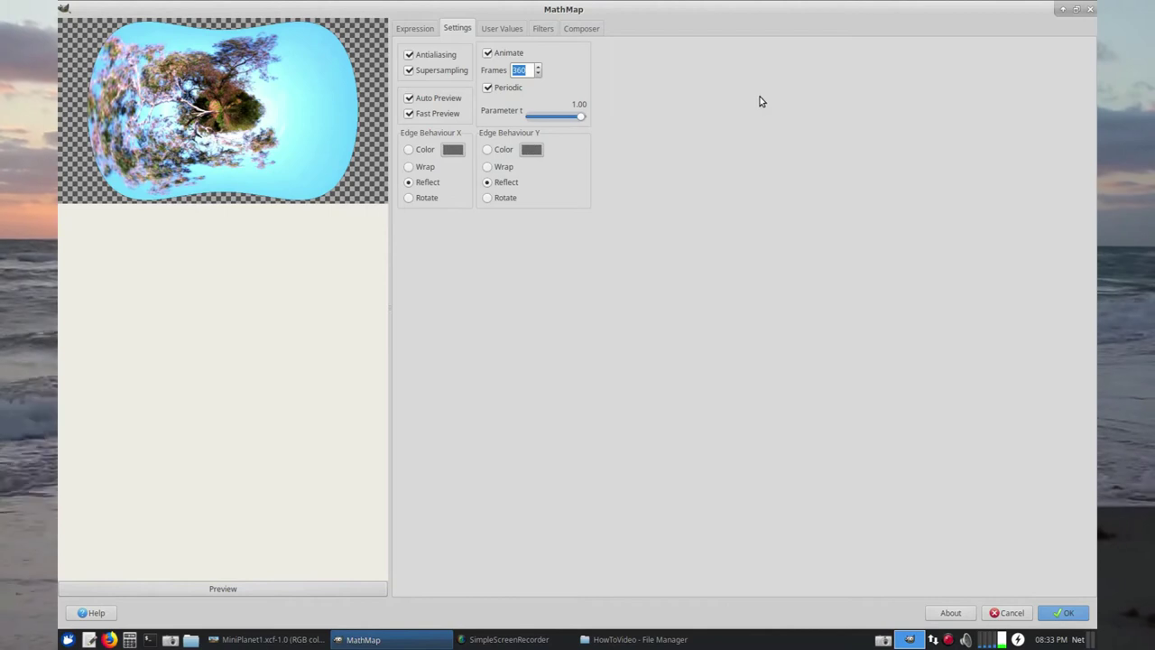
# Capture a screenshot region around the node chain in the filter composer, and discard the capture.
pyautogui.click(582, 29)
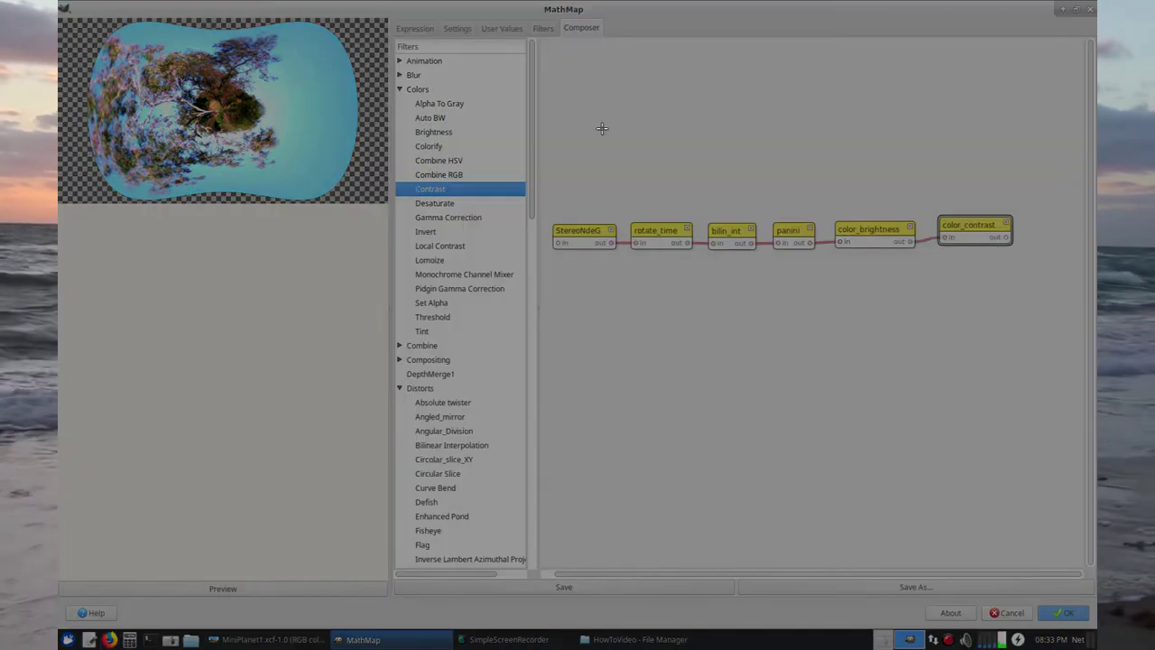
pyautogui.moveTo(549, 189); pyautogui.dragTo(1091, 293)
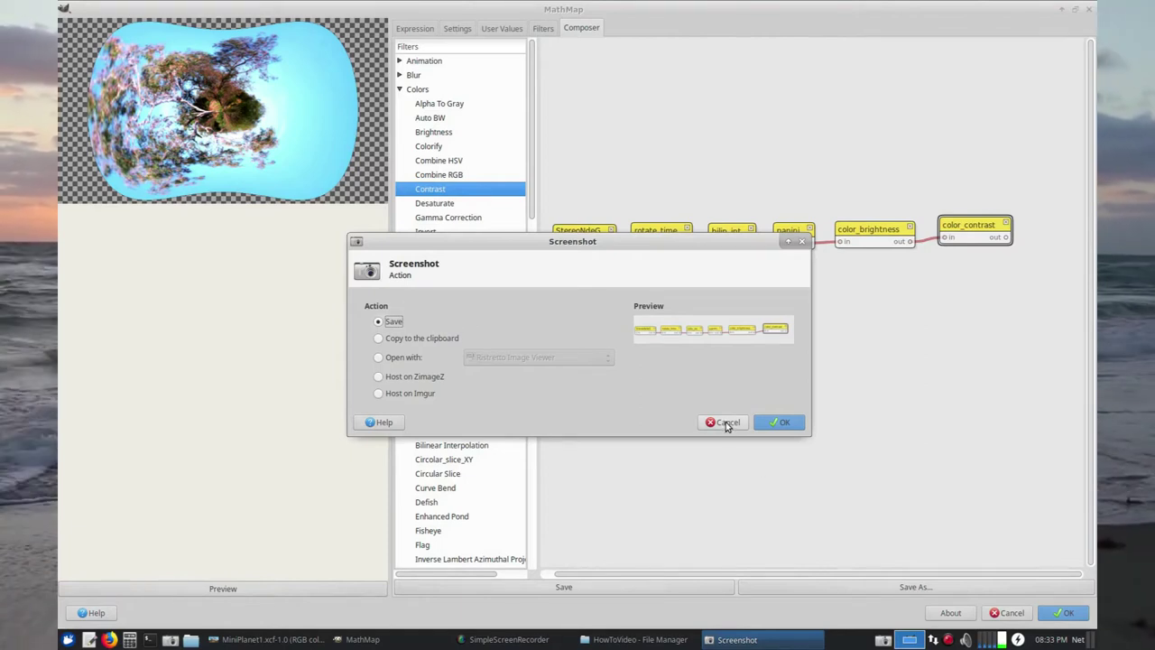
pyautogui.moveTo(700, 242); pyautogui.dragTo(846, 321)
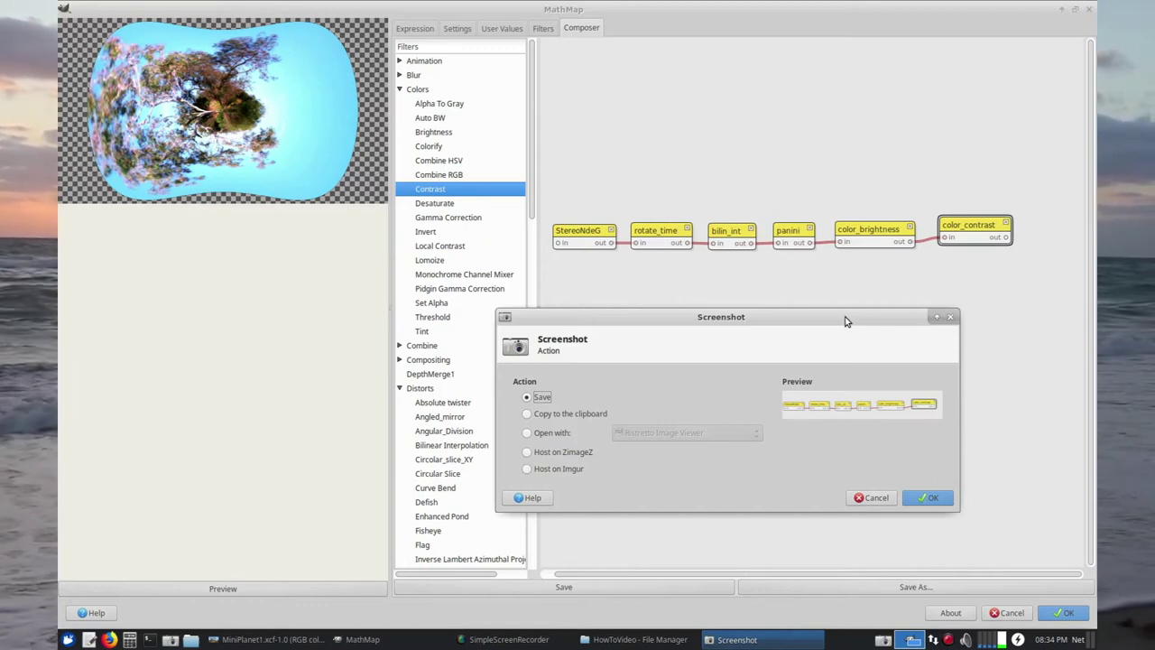
pyautogui.moveTo(846, 321); pyautogui.dragTo(839, 287)
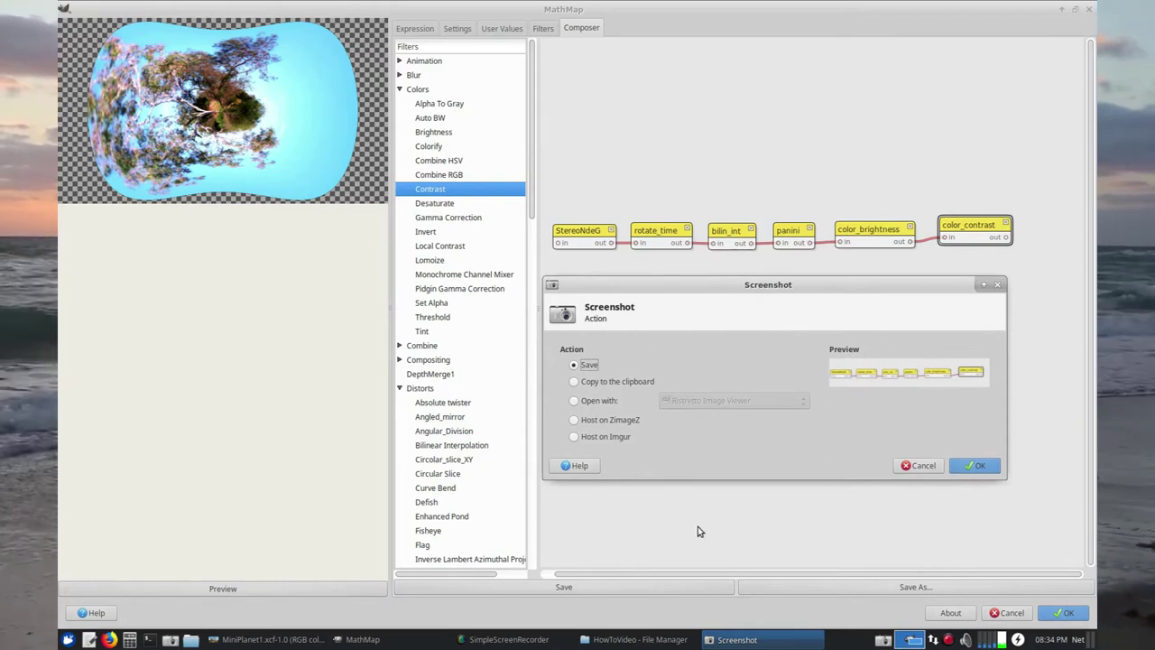
pyautogui.click(923, 466)
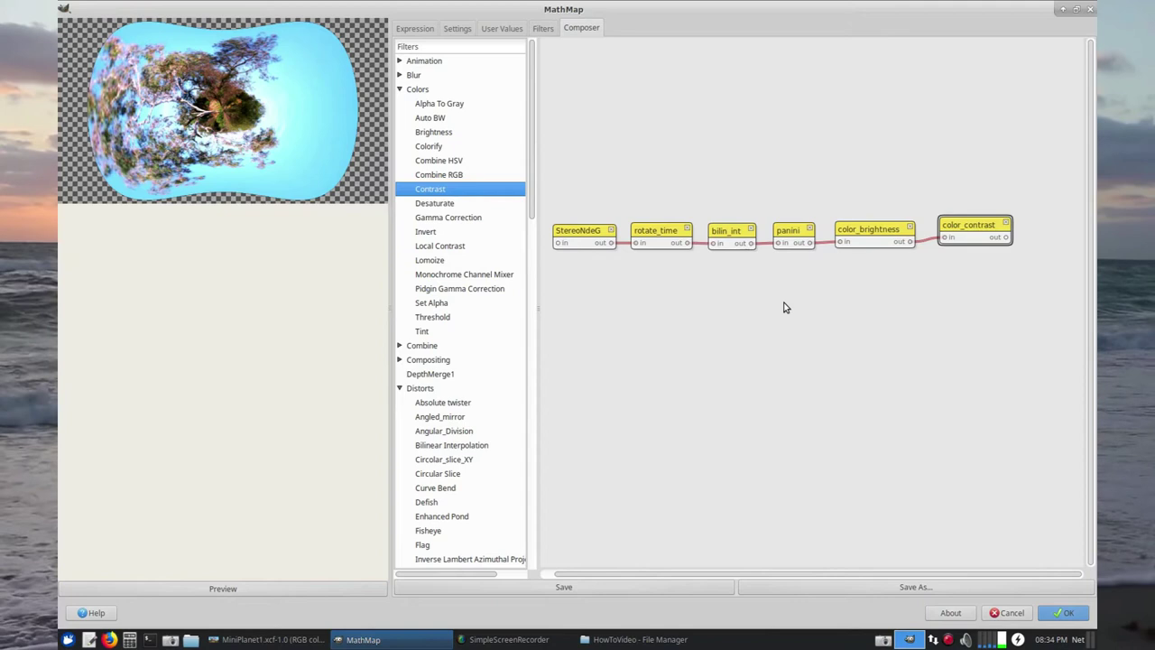
# Apply the composed filter with parameter t at 1.00 to render the 360 frames as layers, and move the layers window fully into view.
pyautogui.click(448, 29)
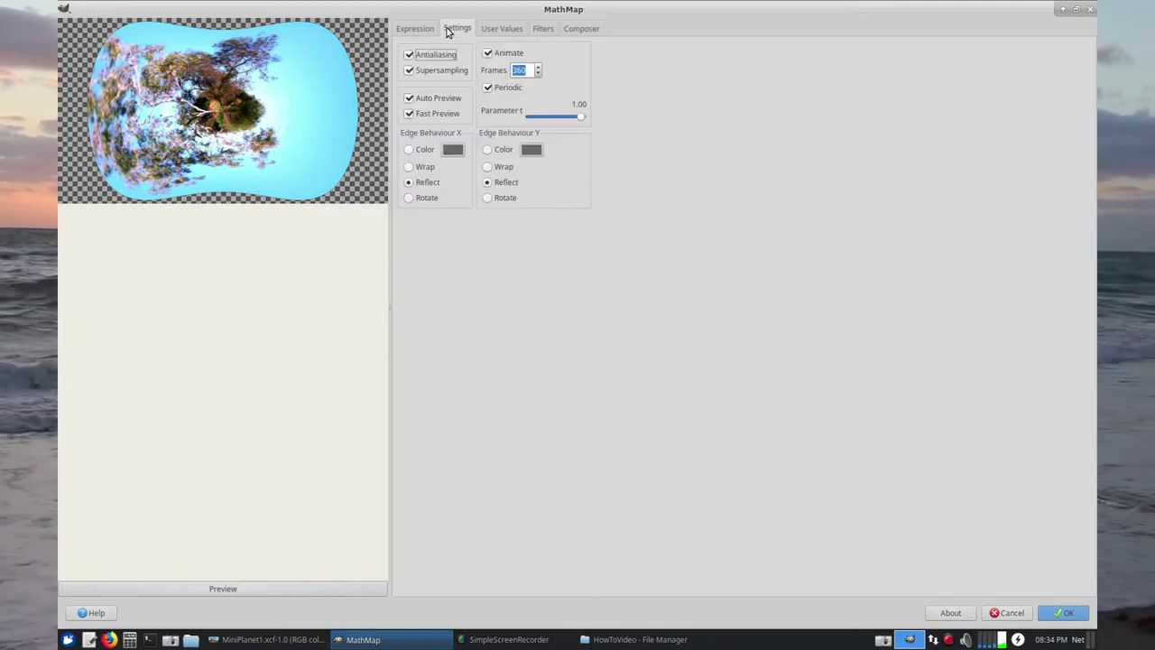
pyautogui.moveTo(583, 119)
pyautogui.mouseDown()
pyautogui.moveTo(532, 117)
pyautogui.moveTo(595, 121)
pyautogui.mouseUp()
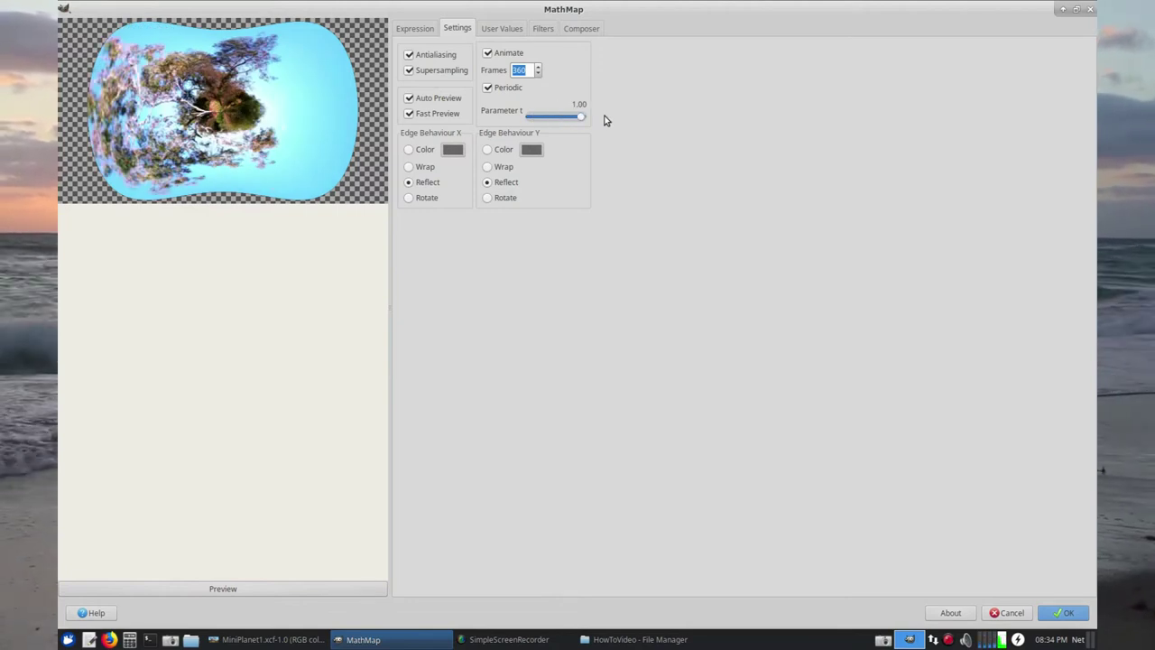
pyautogui.click(1061, 613)
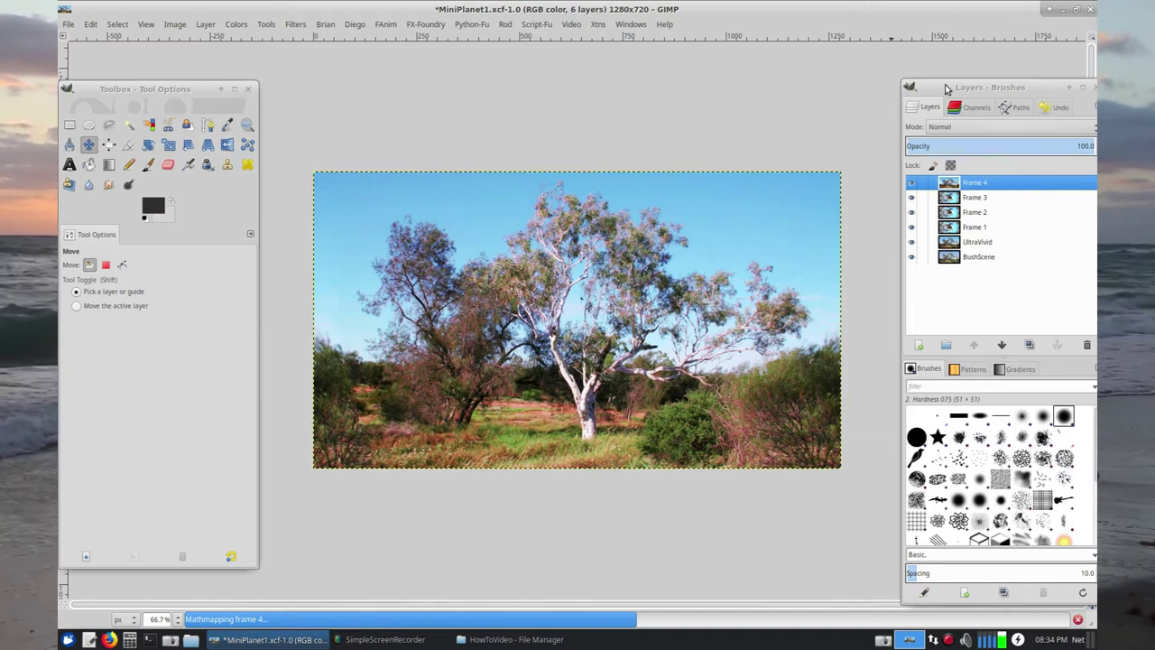
pyautogui.moveTo(946, 88); pyautogui.dragTo(880, 62)
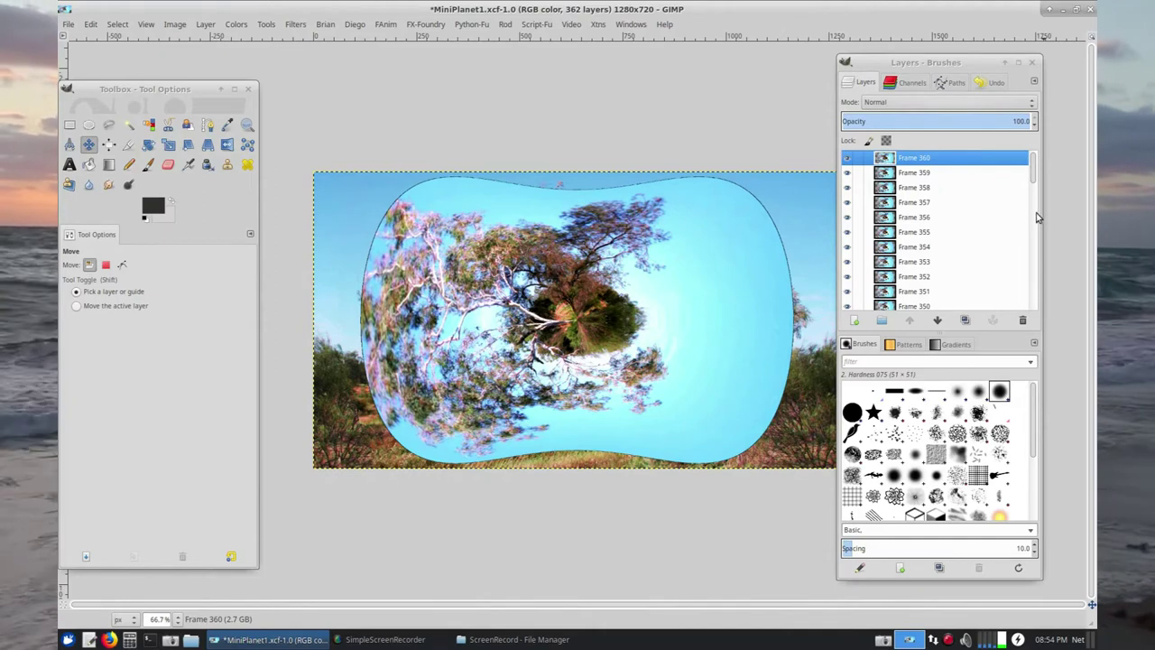
pyautogui.moveTo(1030, 161)
pyautogui.mouseDown()
pyautogui.moveTo(1026, 181)
pyautogui.moveTo(1030, 158)
pyautogui.mouseUp()
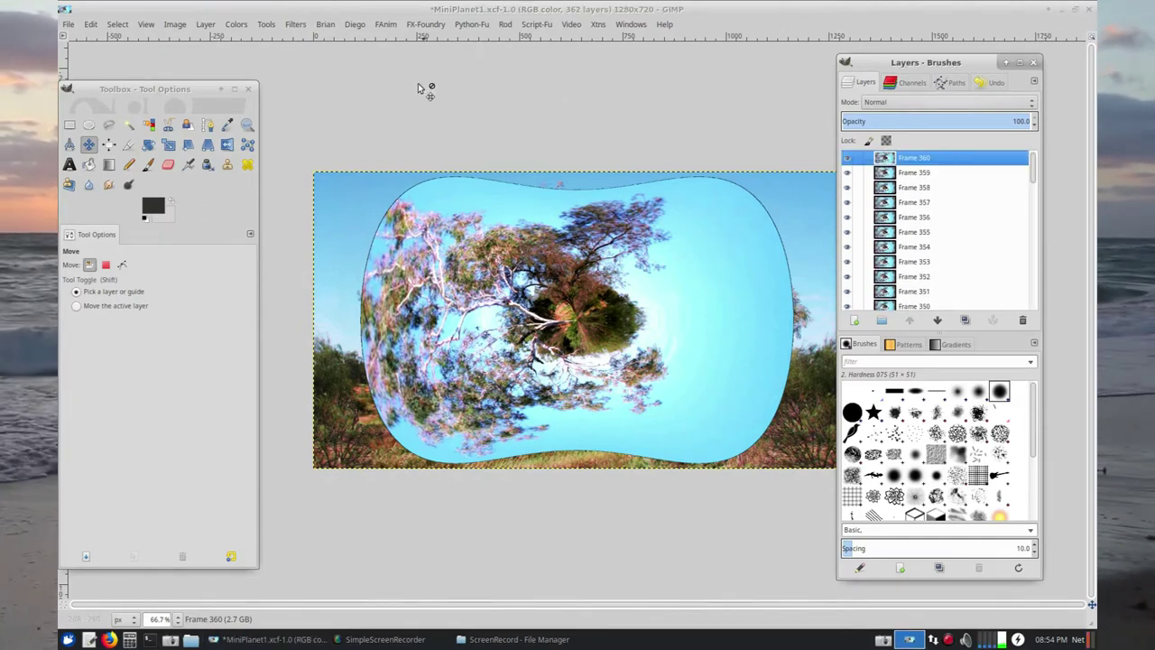
# Play back the rendered mini planet animation, and close the playback.
pyautogui.click(295, 25)
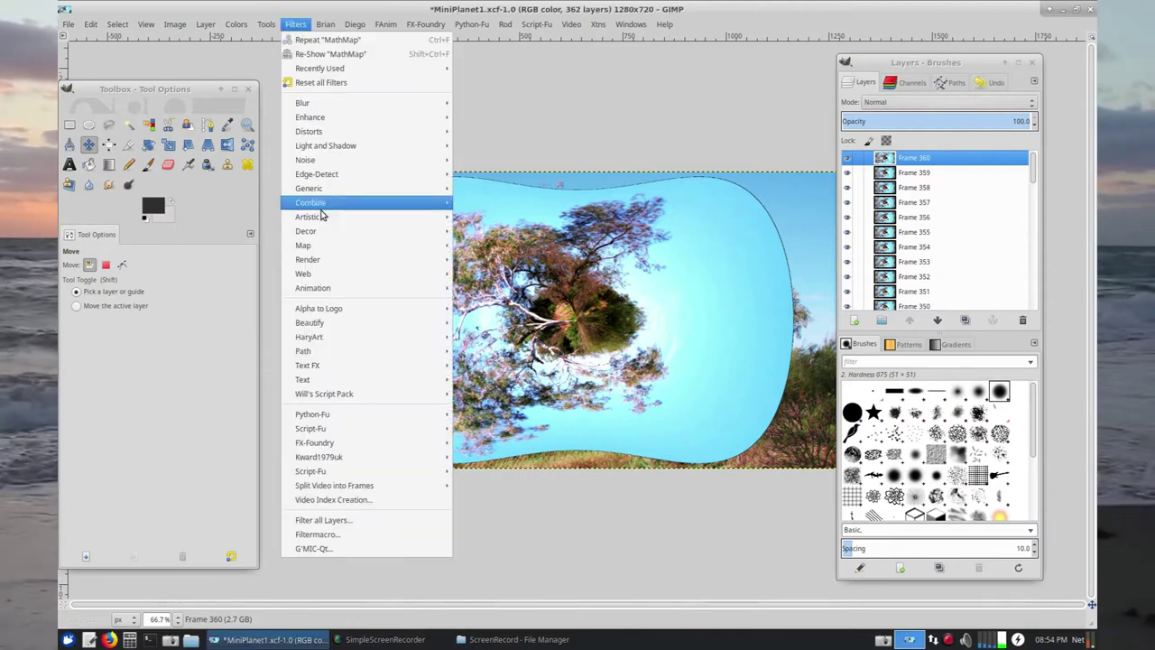
pyautogui.moveTo(322, 293)
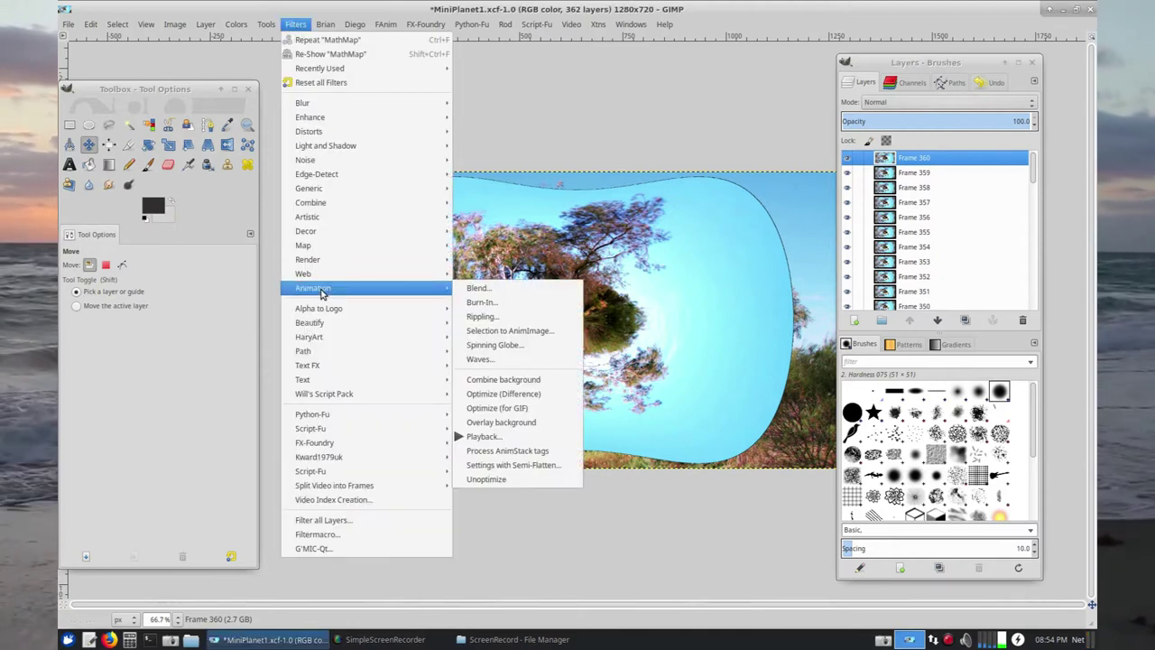
pyautogui.click(499, 438)
pyautogui.click(272, 29)
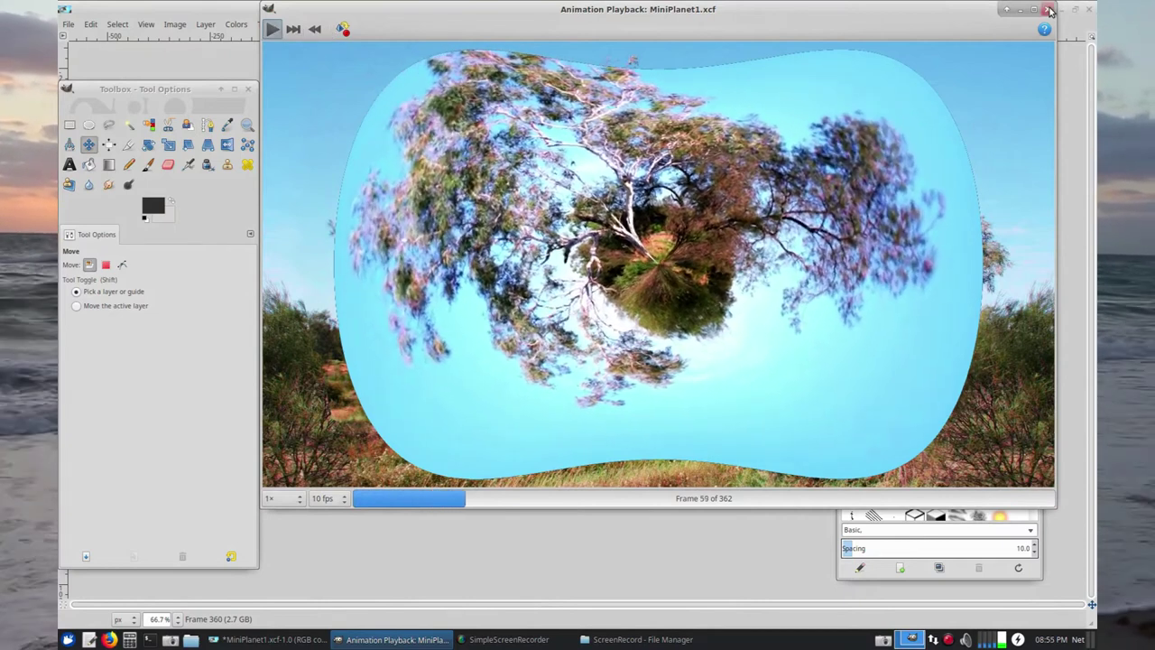
pyautogui.press('Escape')
# Delete the two source layers, UltraVivid and BushScene, from beneath the rendered frames.
pyautogui.moveTo(1034, 159); pyautogui.dragTo(1037, 307)
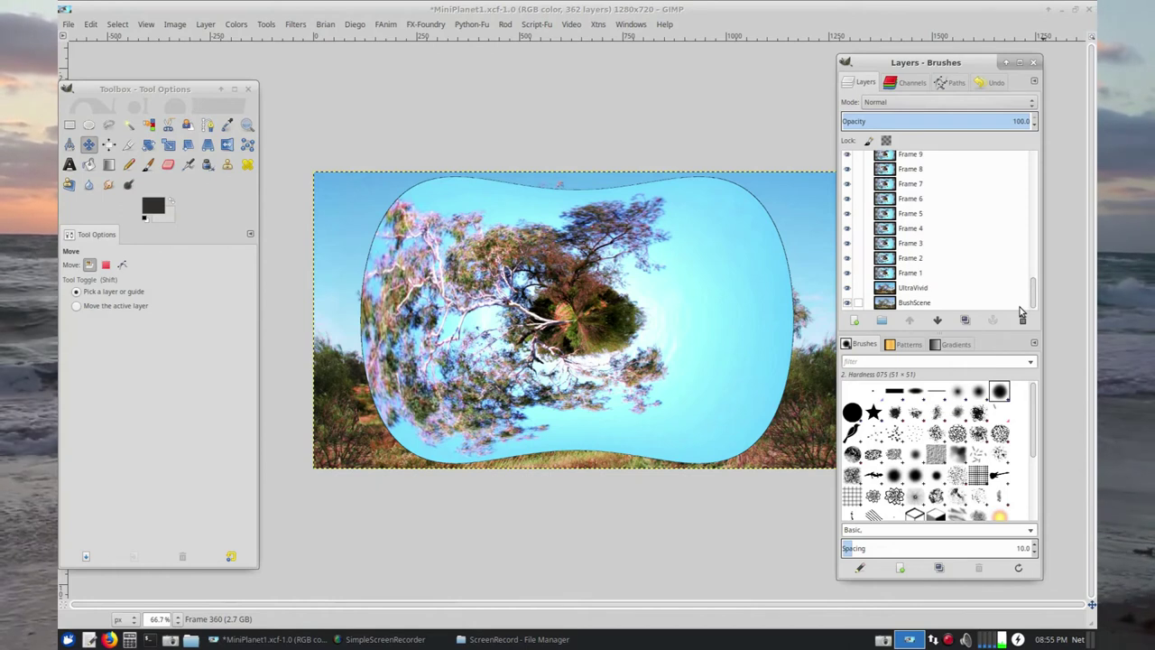
pyautogui.click(918, 303)
pyautogui.click(917, 287)
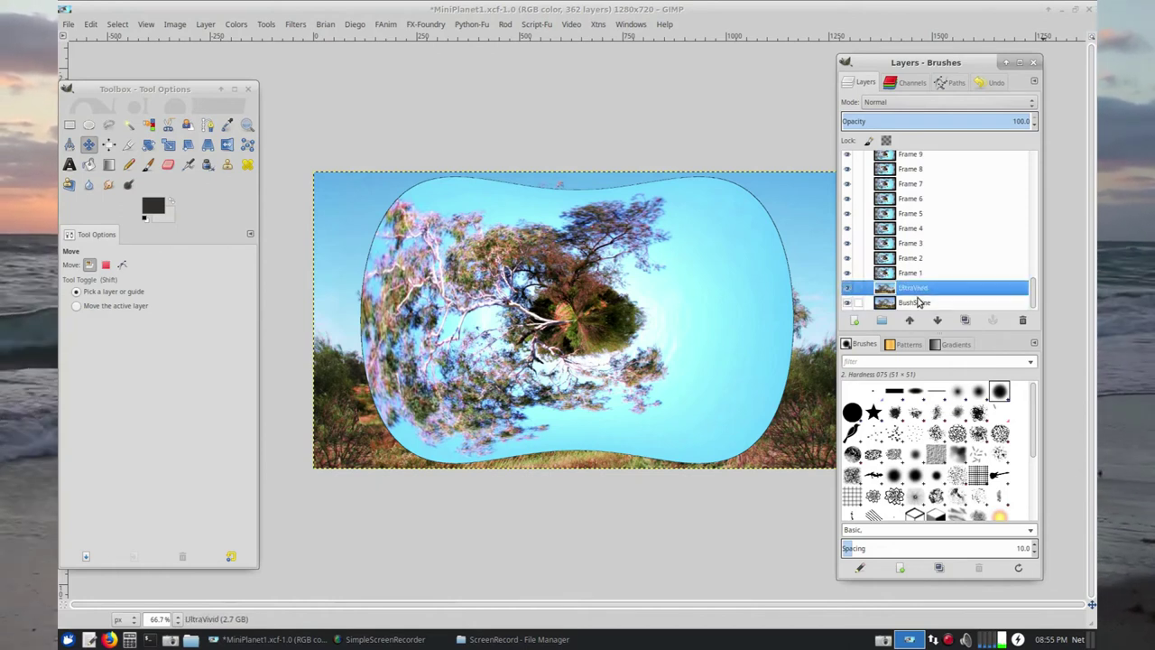
pyautogui.rightClick(917, 291)
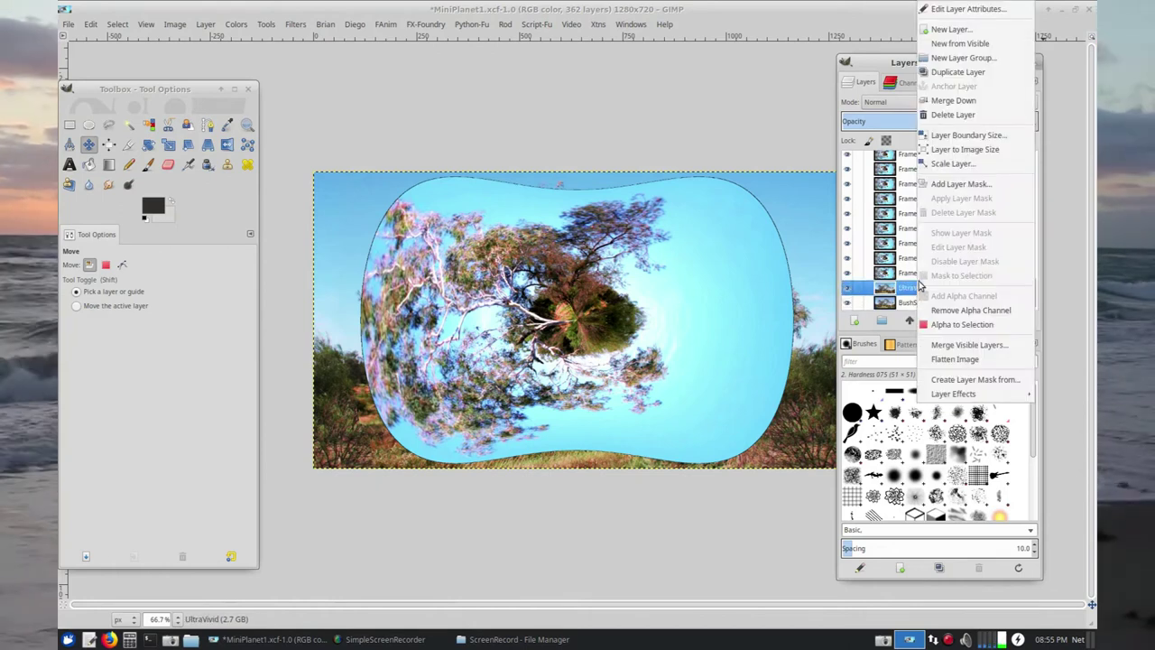
pyautogui.click(957, 116)
pyautogui.rightClick(911, 307)
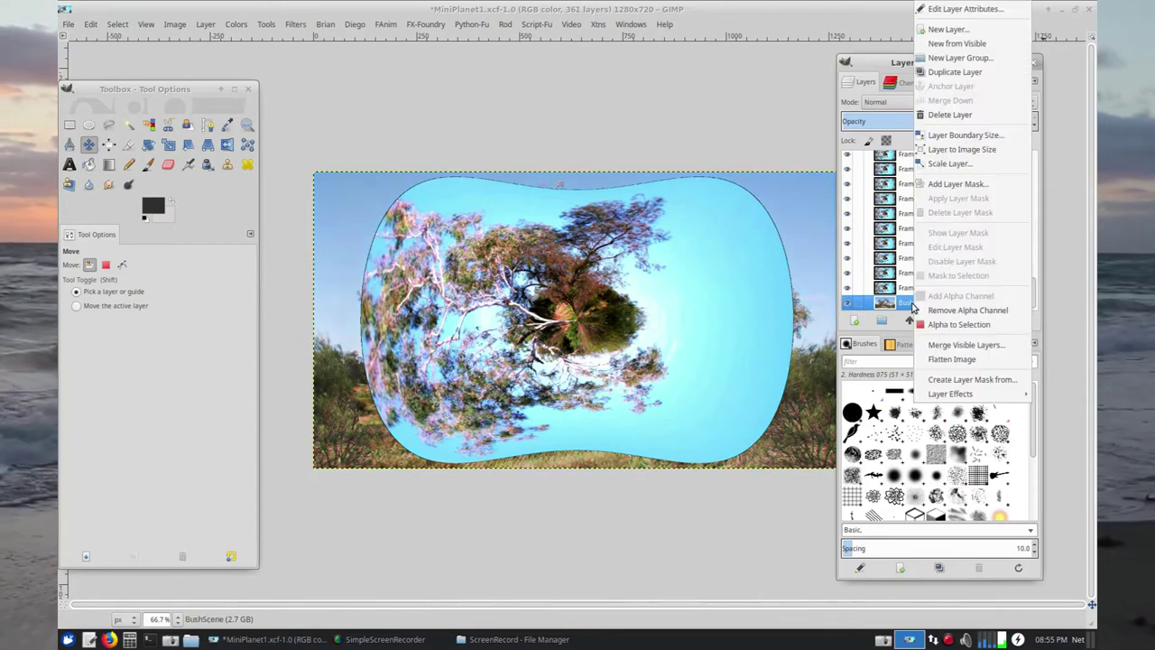
pyautogui.click(947, 116)
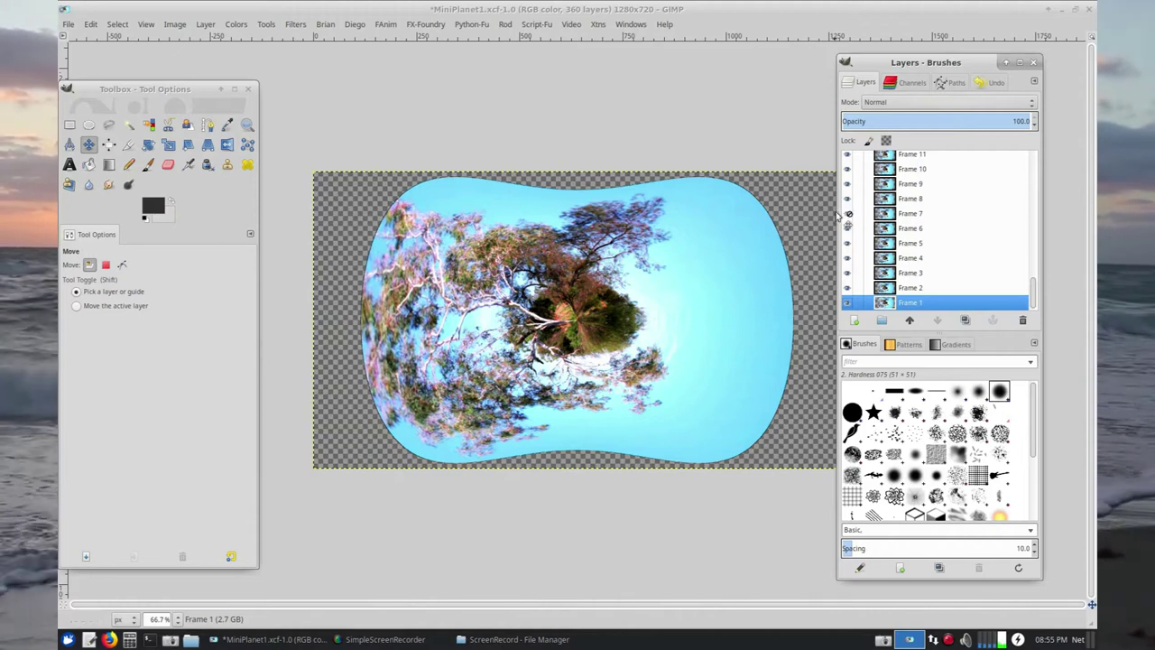
# Rename all frame layers with the pattern "Frame %03d (41ms)(replace)" using the Rename Layers script.
pyautogui.click(204, 26)
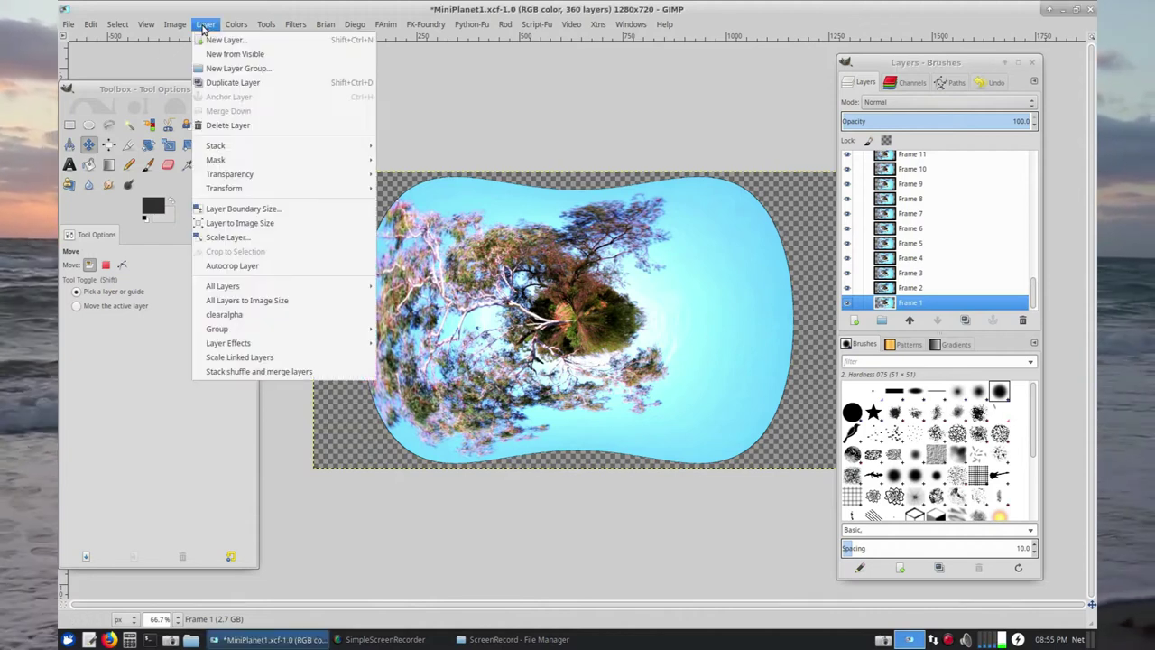
pyautogui.moveTo(177, 27)
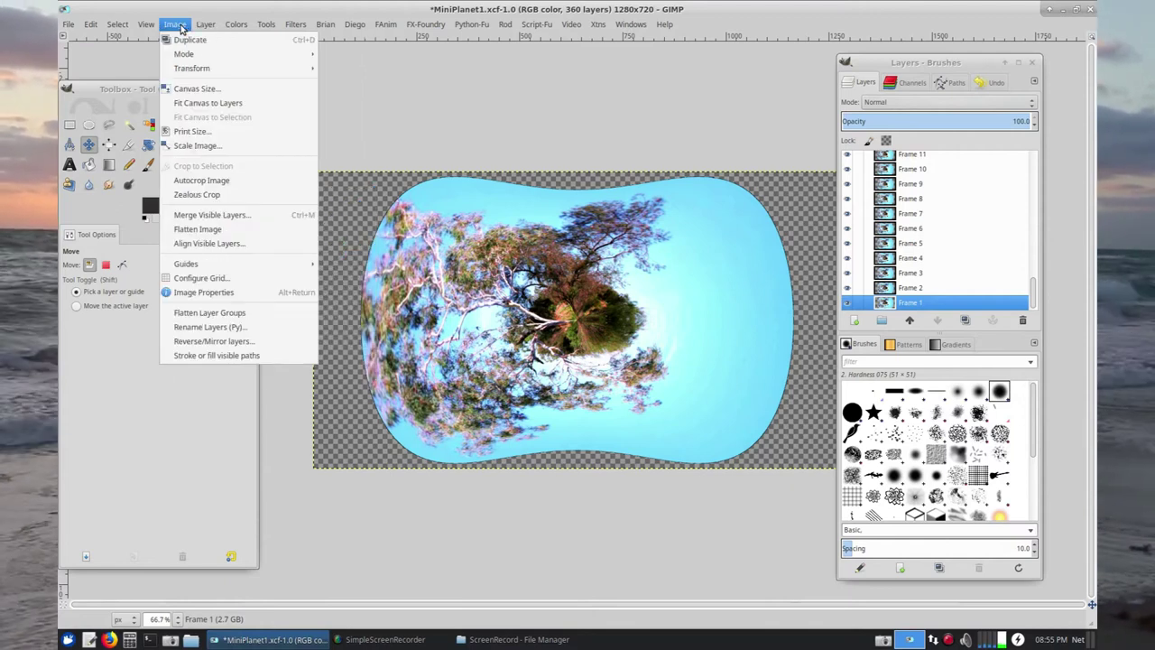
pyautogui.click(199, 330)
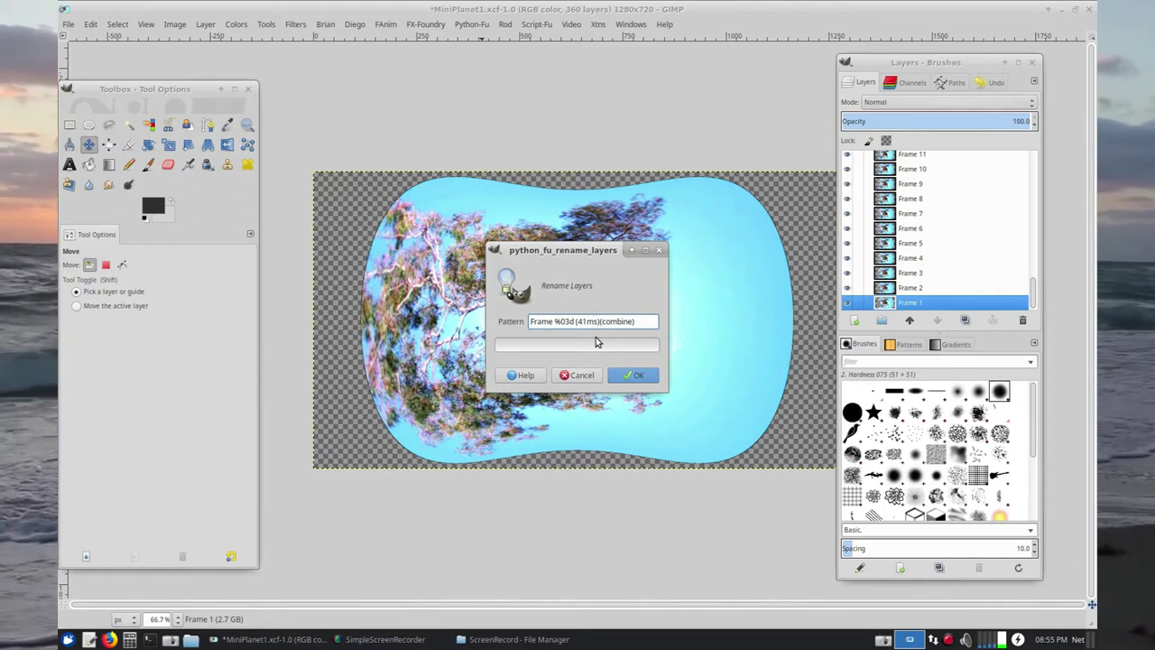
pyautogui.write('replace')
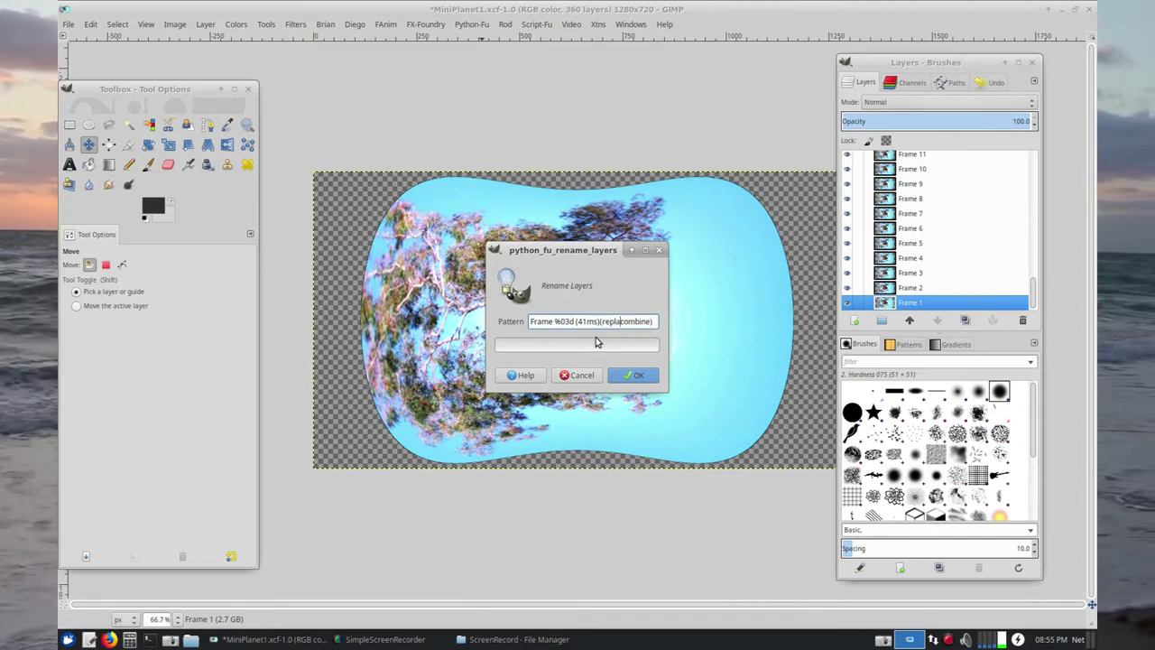
pyautogui.press('Delete')
pyautogui.press('Delete')
pyautogui.press('Delete')
pyautogui.press('Delete')
pyautogui.press('Delete')
pyautogui.press('Delete')
pyautogui.press('Delete')
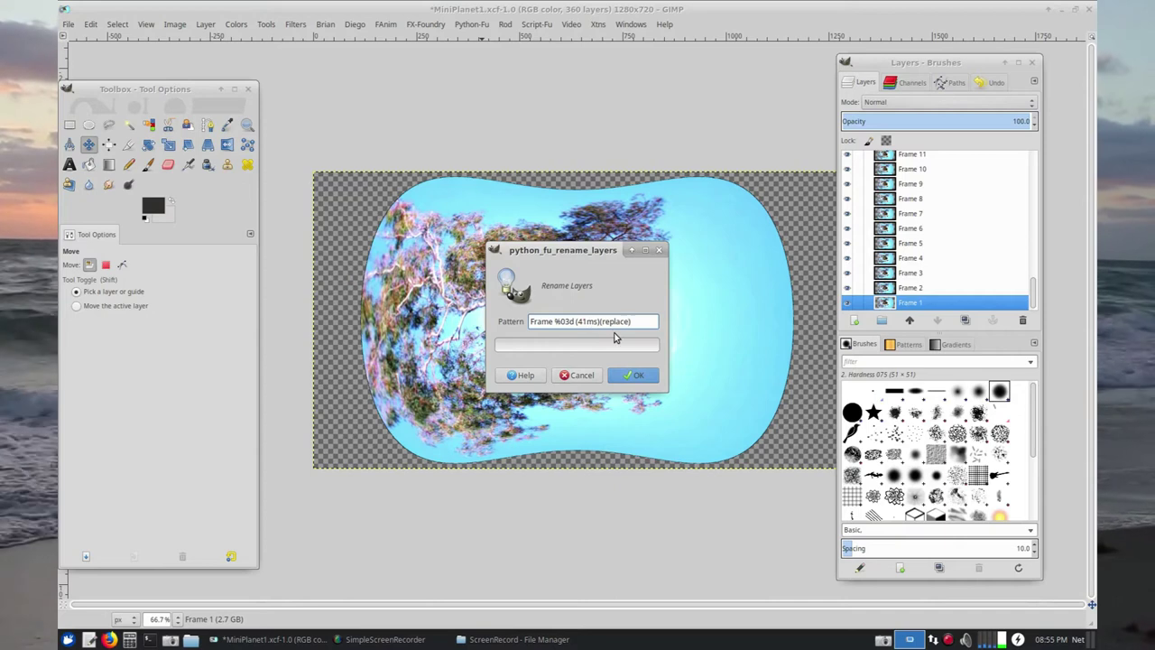
pyautogui.click(632, 376)
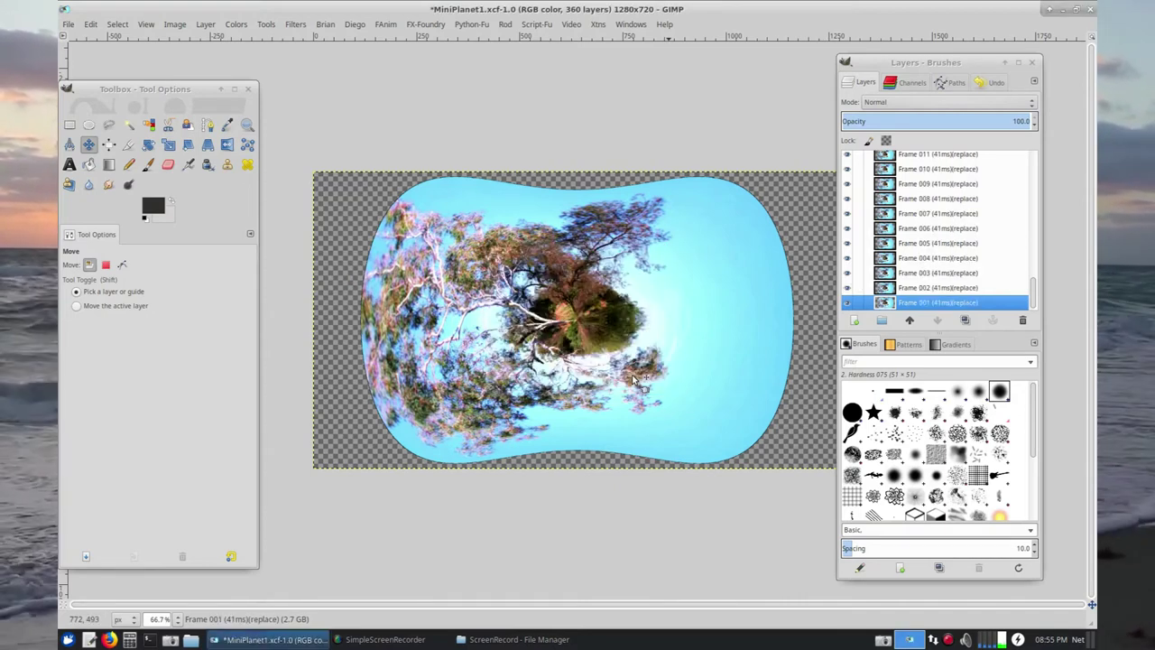
# Play back the animation of the renamed frame layers without the source layers, and close the playback.
pyautogui.click(297, 25)
pyautogui.moveTo(379, 287)
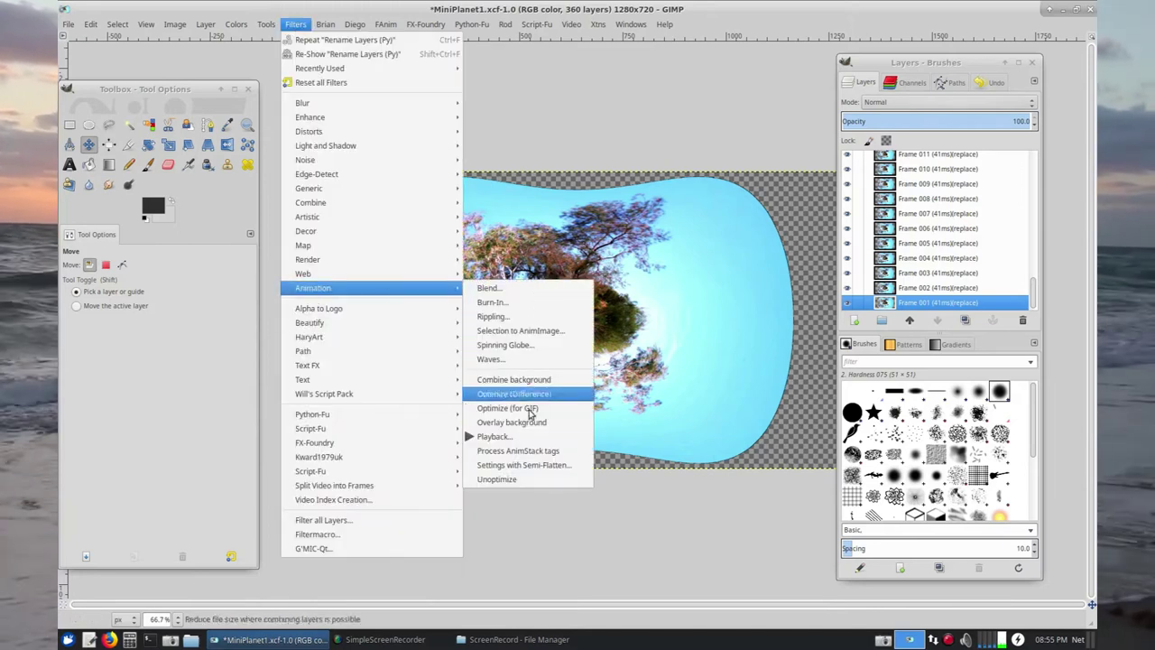
pyautogui.click(493, 436)
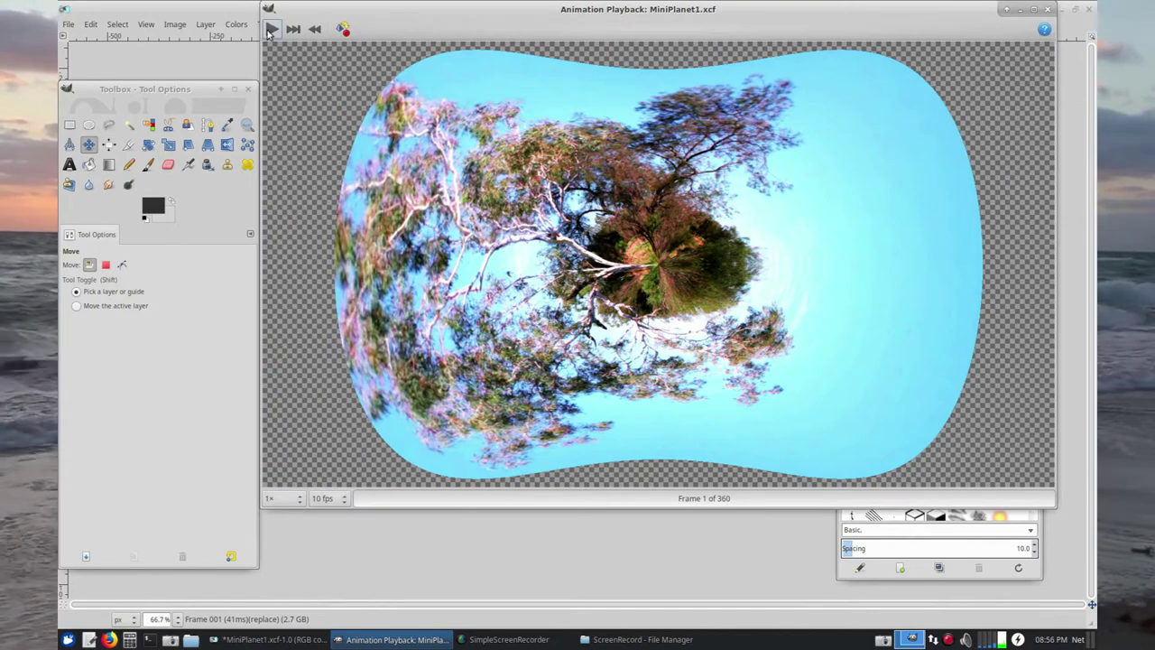
pyautogui.click(271, 30)
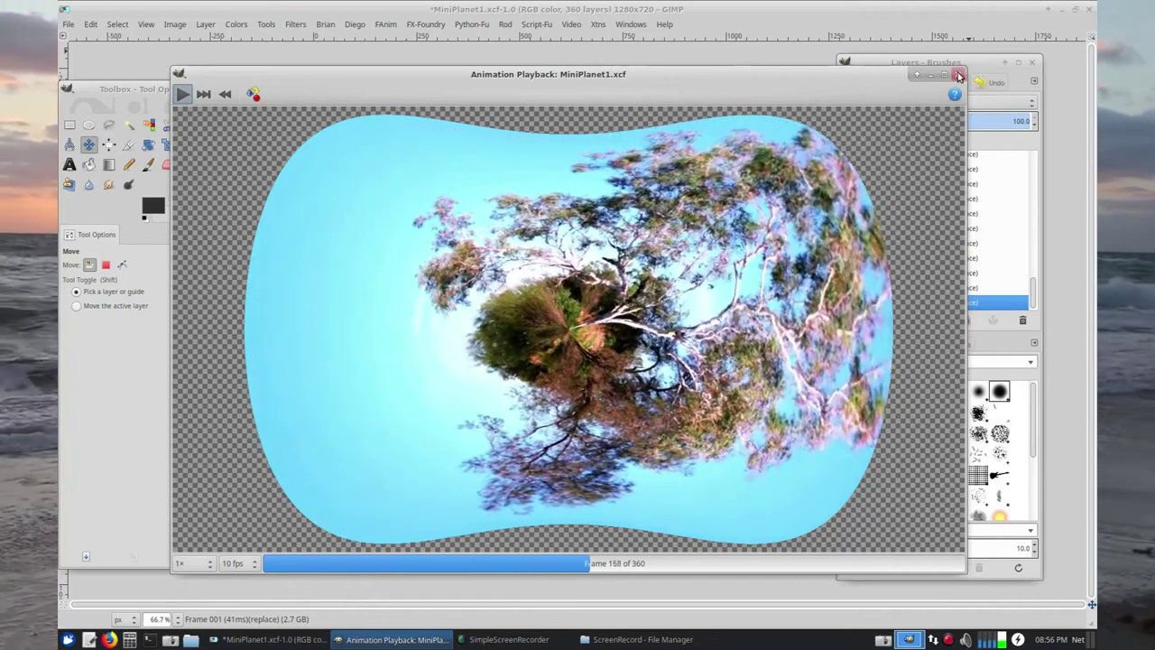
pyautogui.click(958, 76)
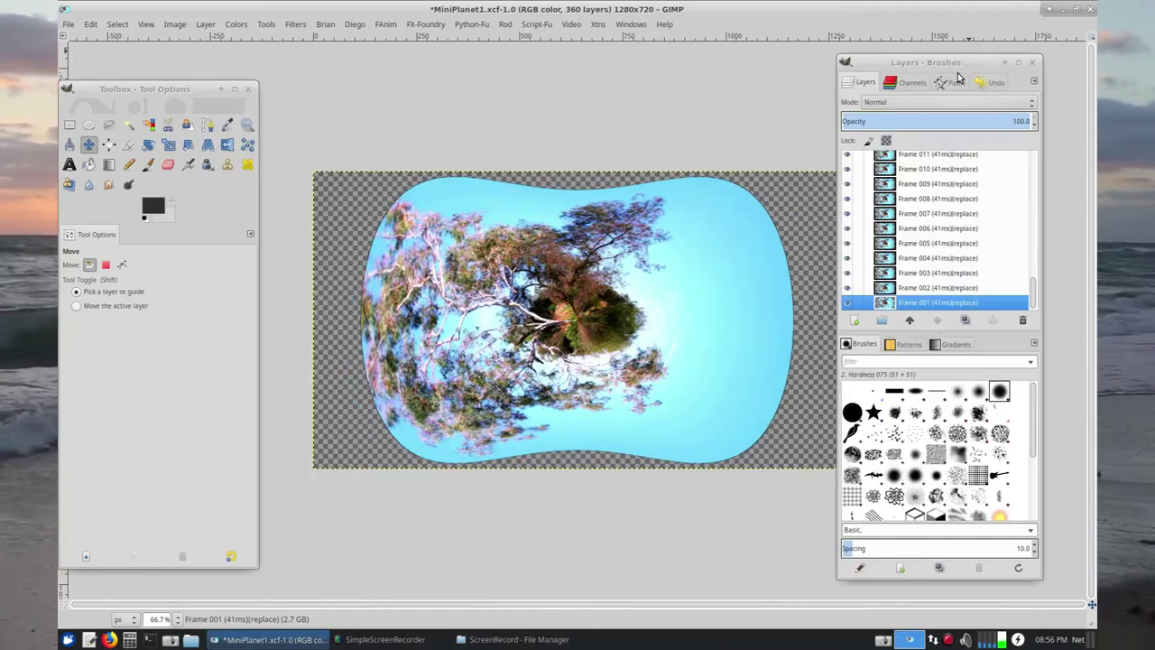
# Link all the frame layers, check the Pack Linked Layers command without applying it, and unlink the layers again.
pyautogui.moveTo(1036, 285)
pyautogui.mouseDown()
pyautogui.moveTo(1040, 222)
pyautogui.moveTo(1035, 298)
pyautogui.mouseUp()
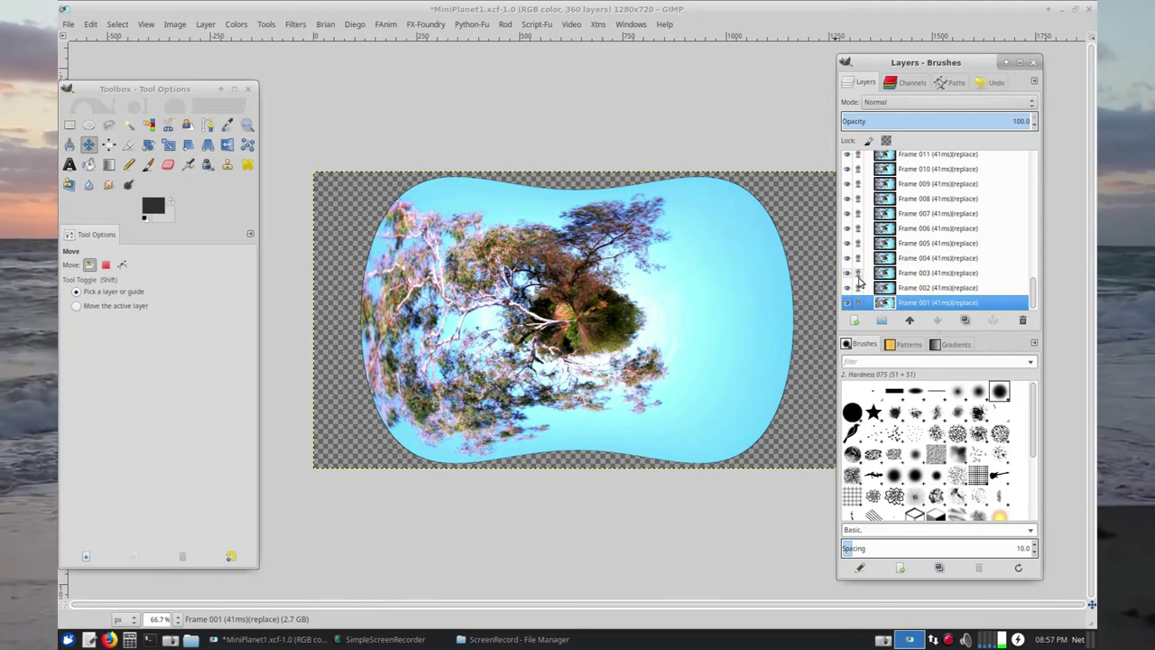
pyautogui.click(206, 25)
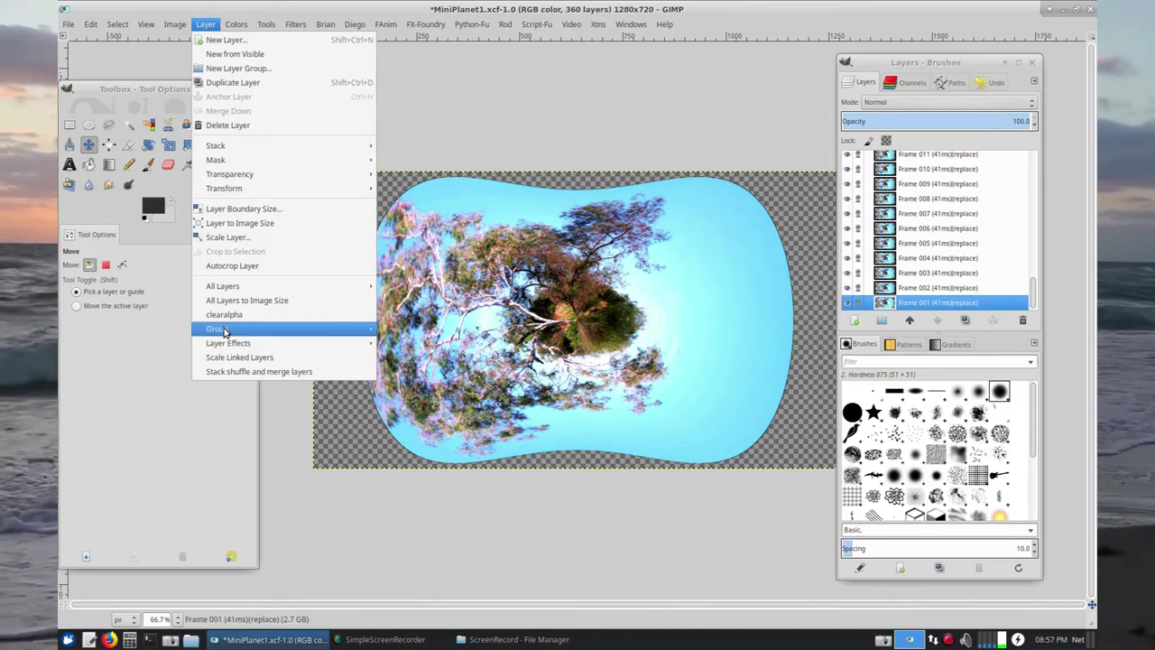
pyautogui.moveTo(343, 328)
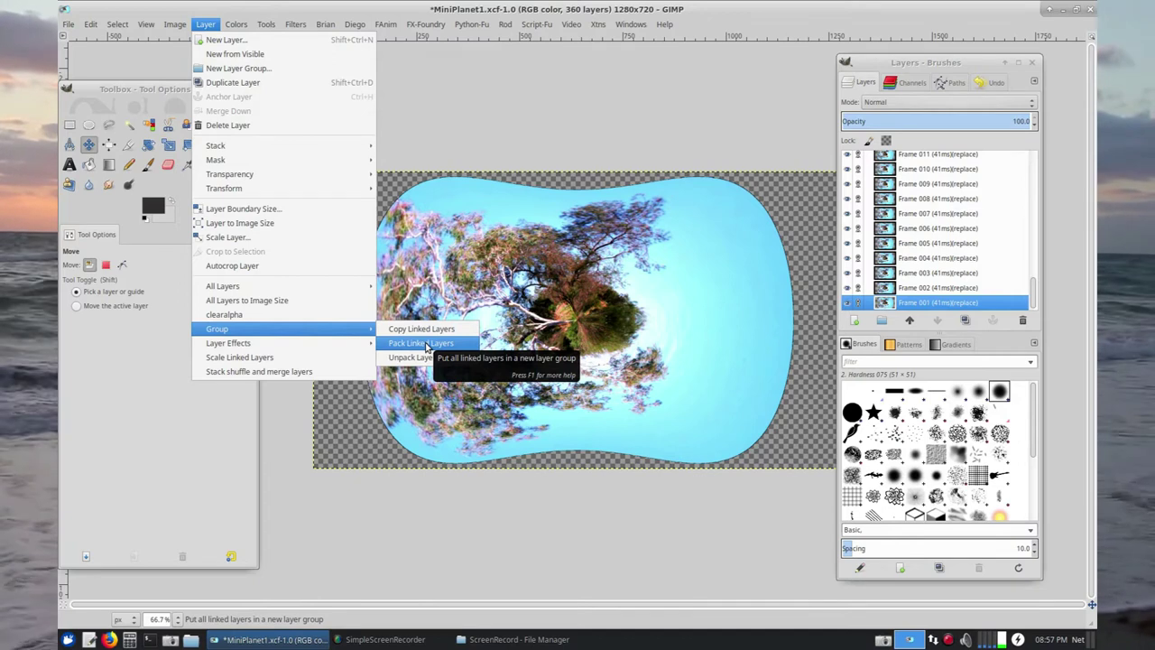
pyautogui.click(540, 140)
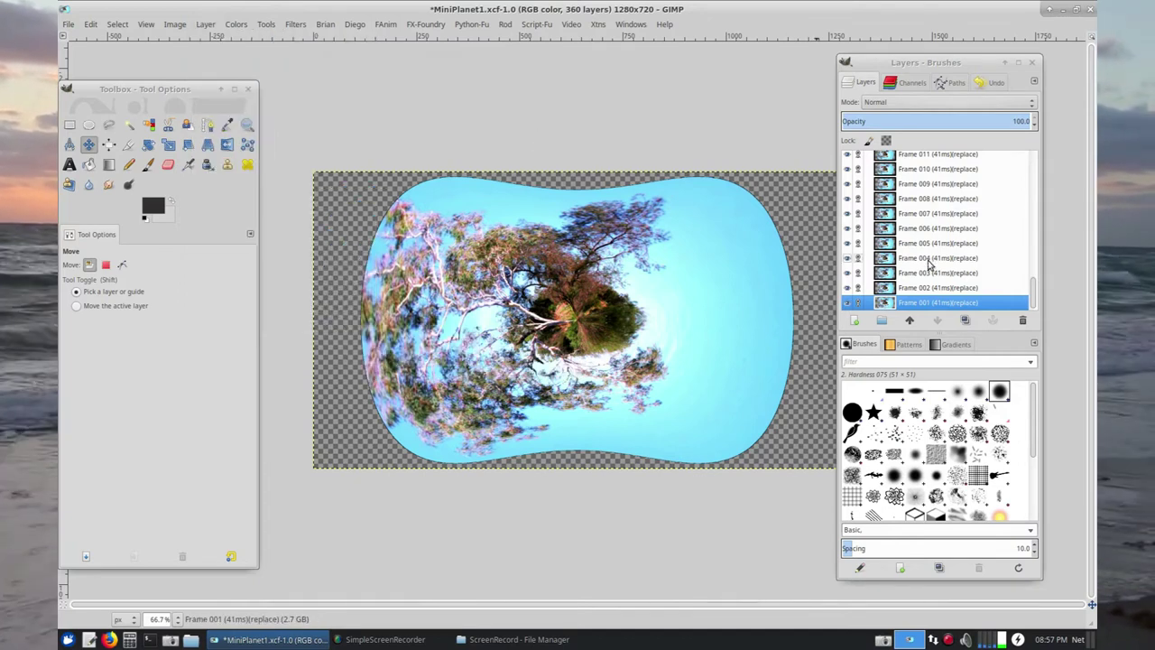
pyautogui.keyDown('shift'); pyautogui.click(858, 245); pyautogui.keyUp('shift')
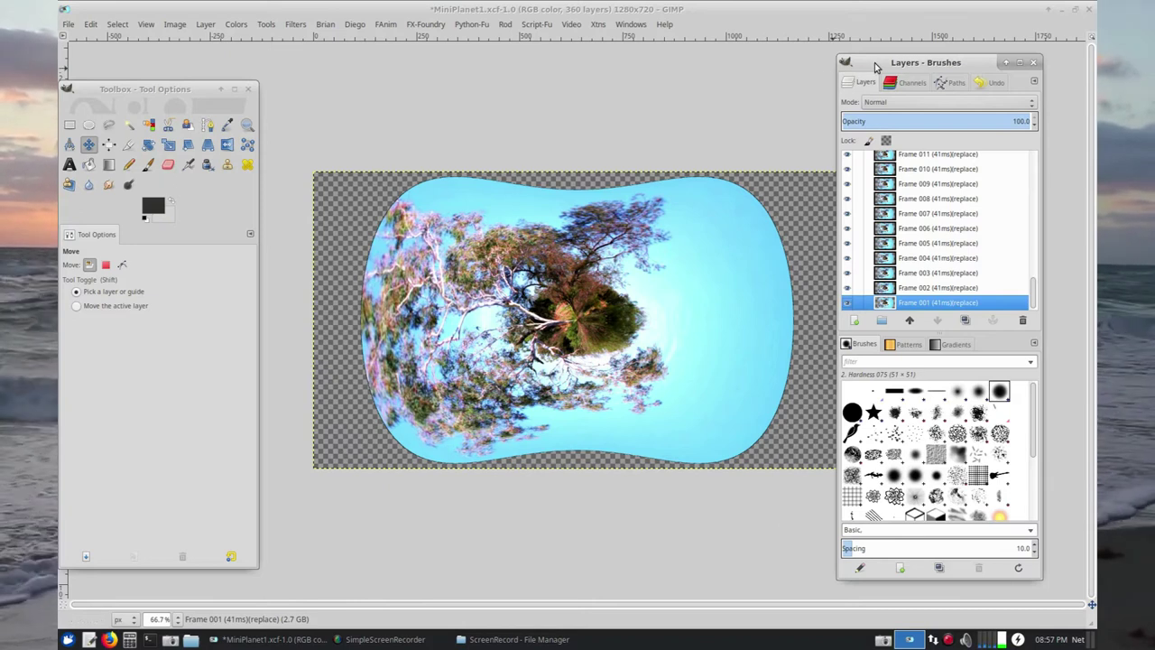
# Move the layers window clear of the canvas, and save the image as MiniPlanet2.xcf in the HowToVideo folder.
pyautogui.moveTo(874, 67); pyautogui.dragTo(911, 68)
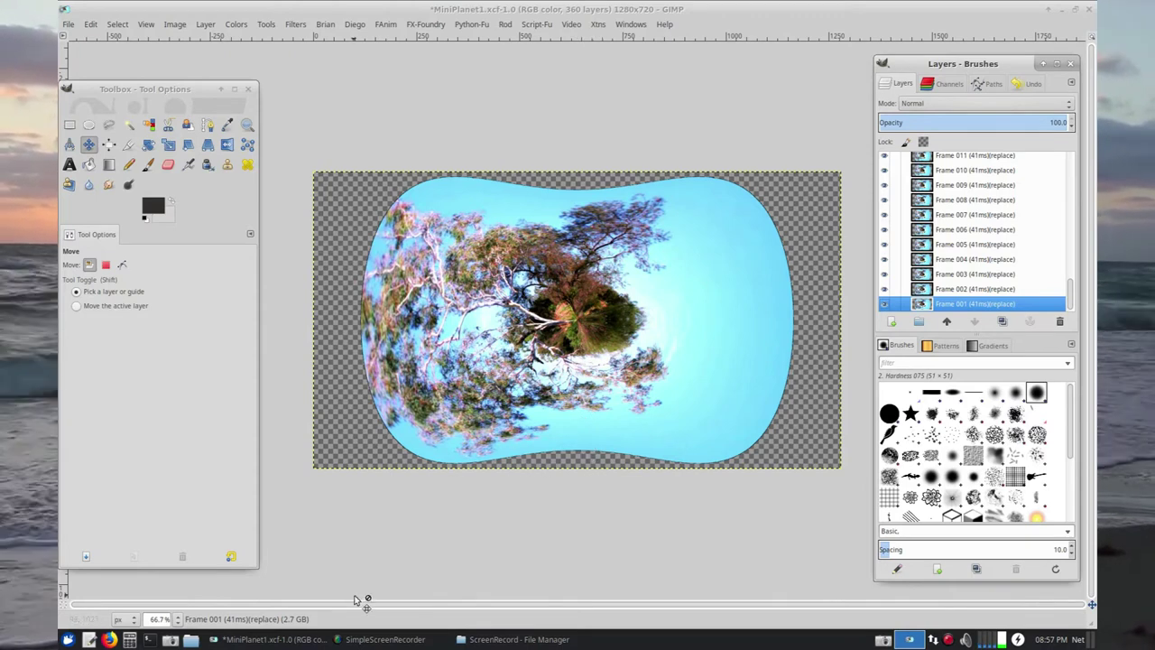
pyautogui.click(72, 24)
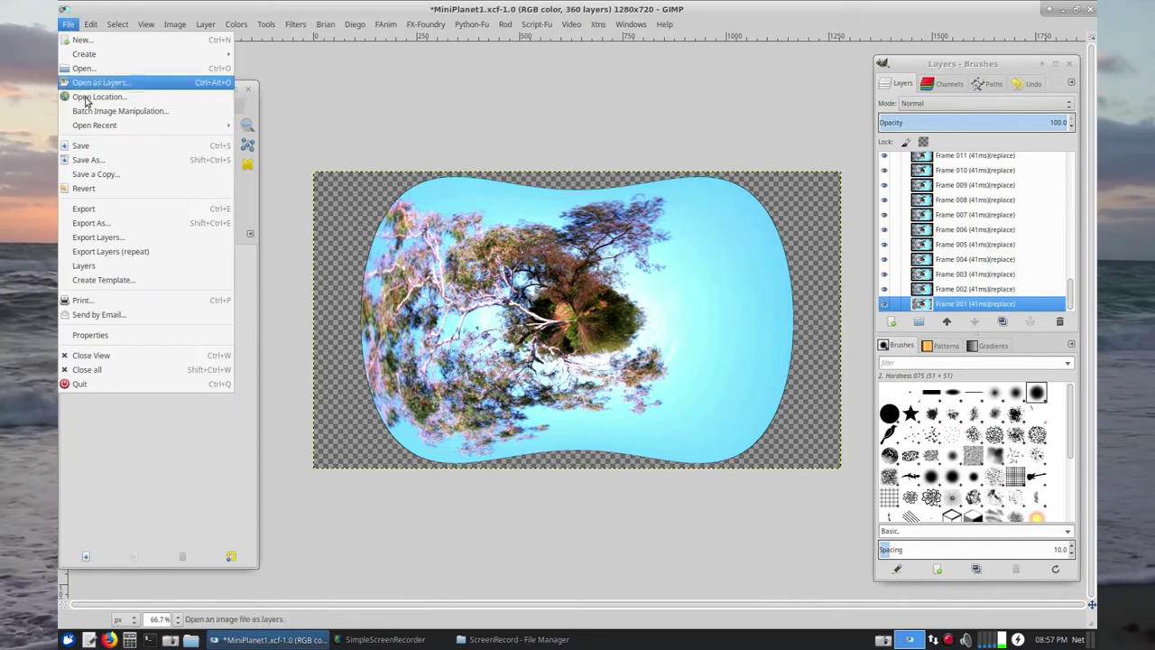
pyautogui.click(87, 159)
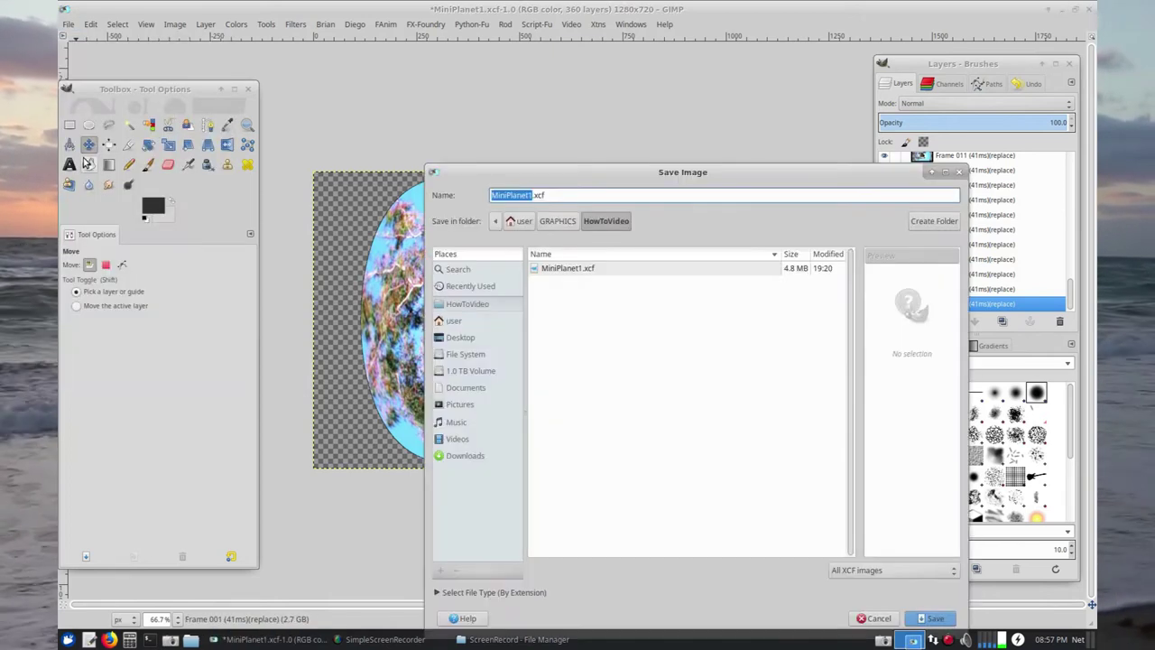
pyautogui.click(528, 195)
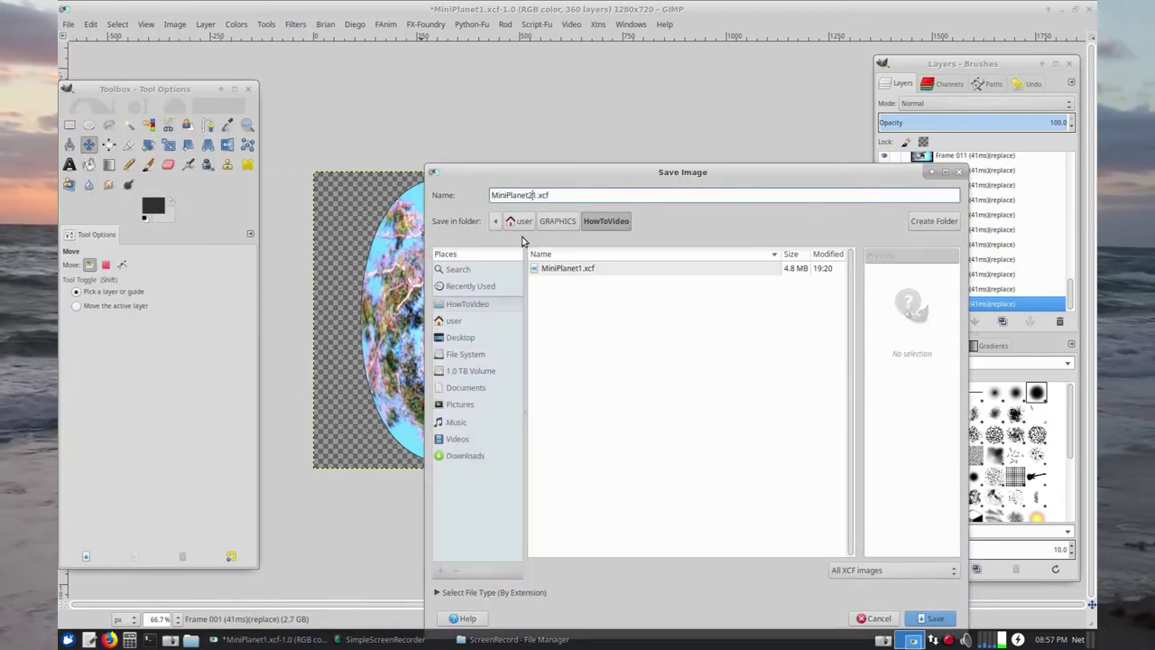
pyautogui.write('2')
pyautogui.press('Delete')
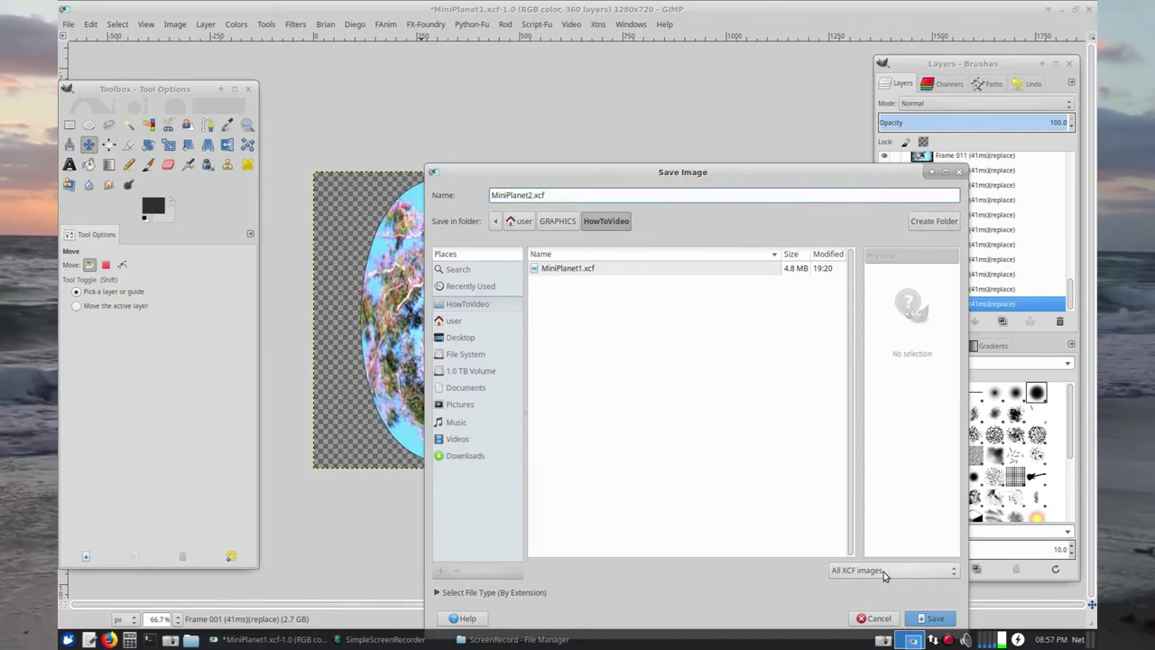
pyautogui.click(935, 619)
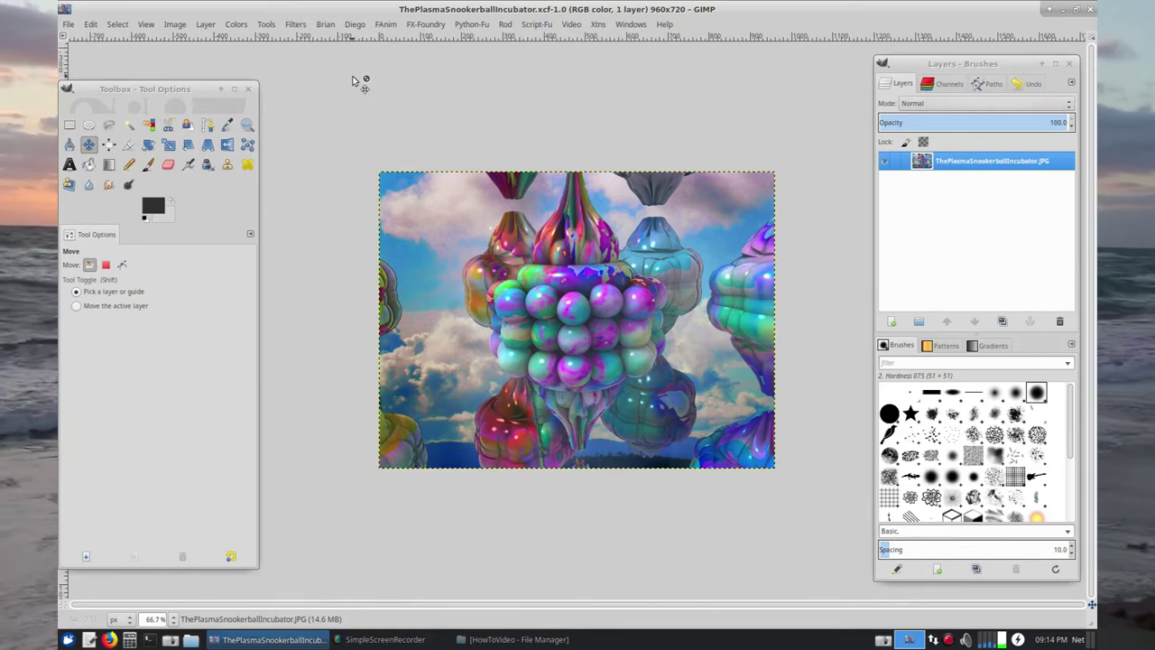
# Open the MathMap filter on the ThePlasmaSnookerballIncubator image and maximize its window.
pyautogui.click(295, 24)
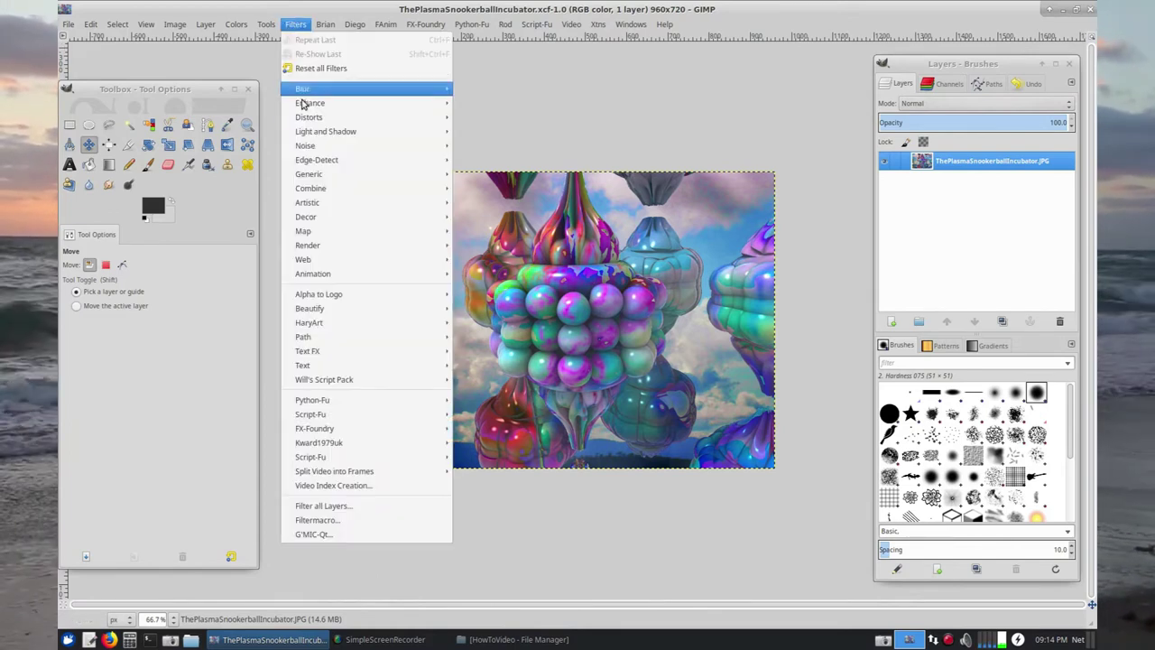
pyautogui.moveTo(424, 174)
pyautogui.moveTo(486, 218)
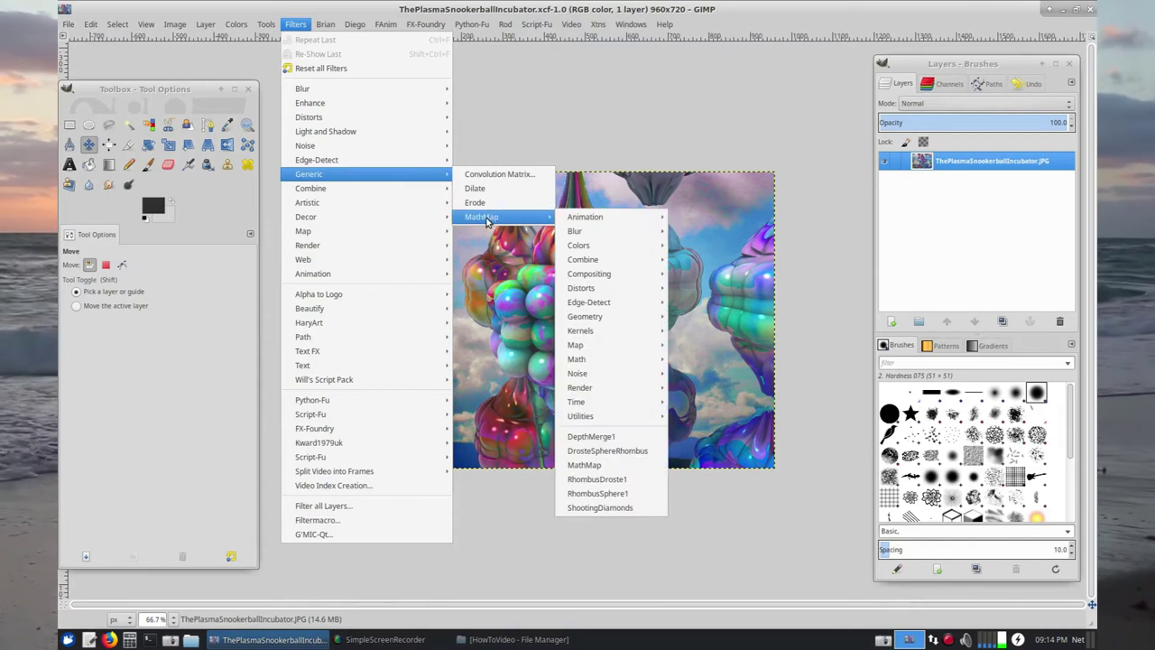
pyautogui.click(586, 464)
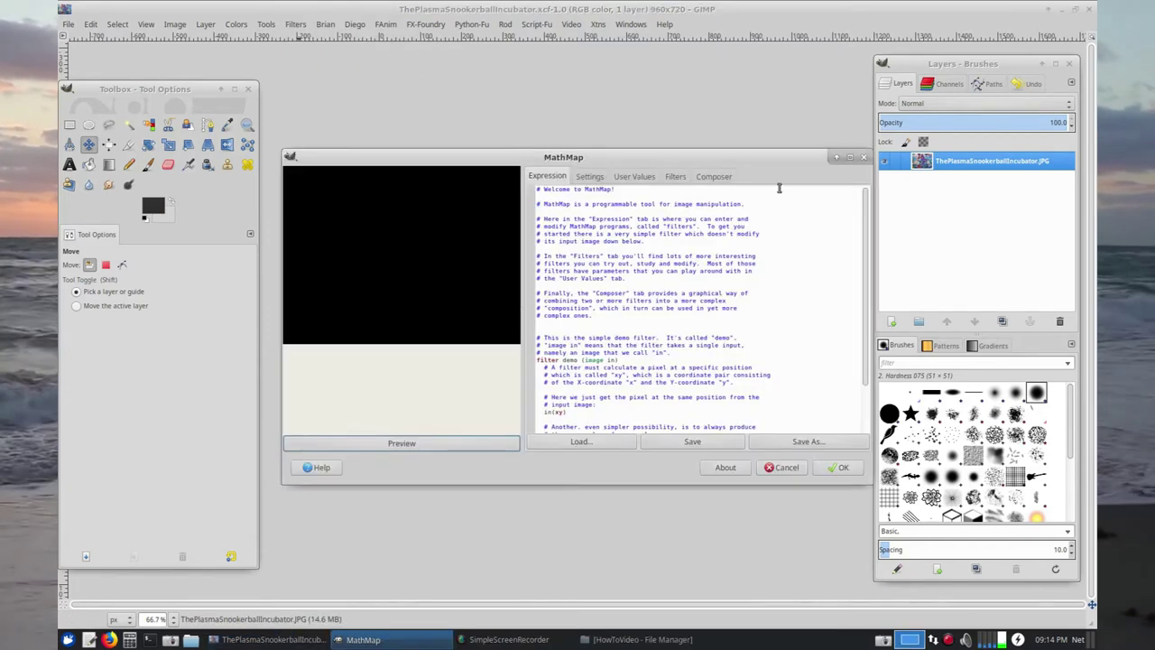
pyautogui.click(850, 157)
# Enable supersampling and animation with 360 frames in MathMap, and set the X and Y edge behaviour to Reflect.
pyautogui.click(364, 28)
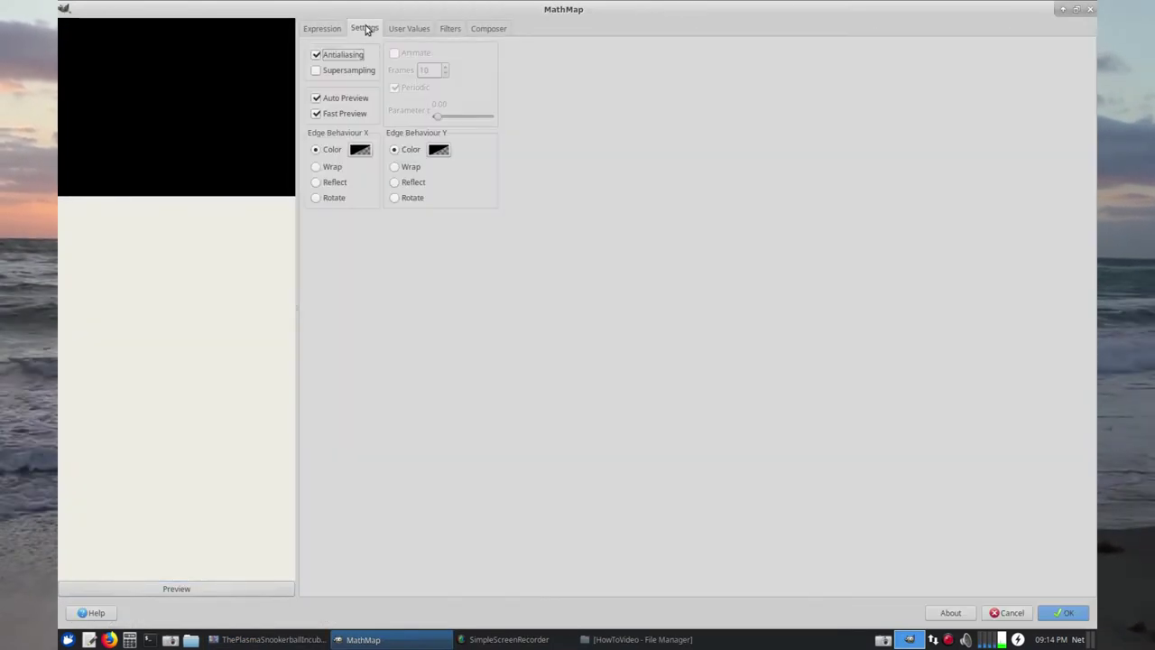
pyautogui.click(316, 71)
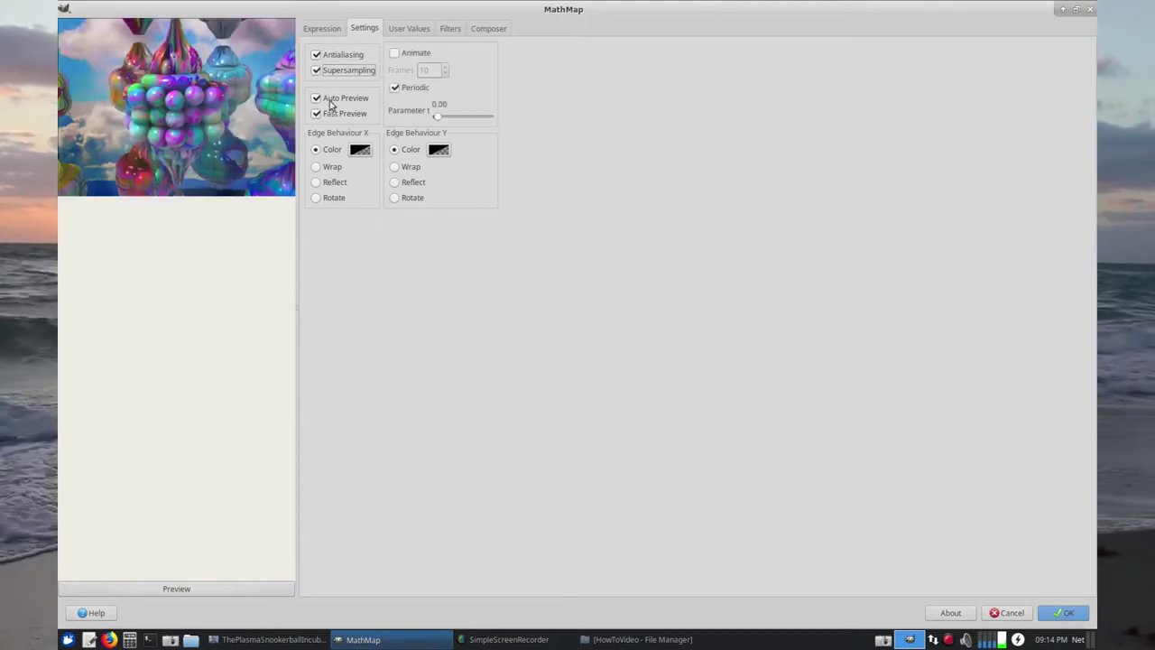
pyautogui.click(394, 54)
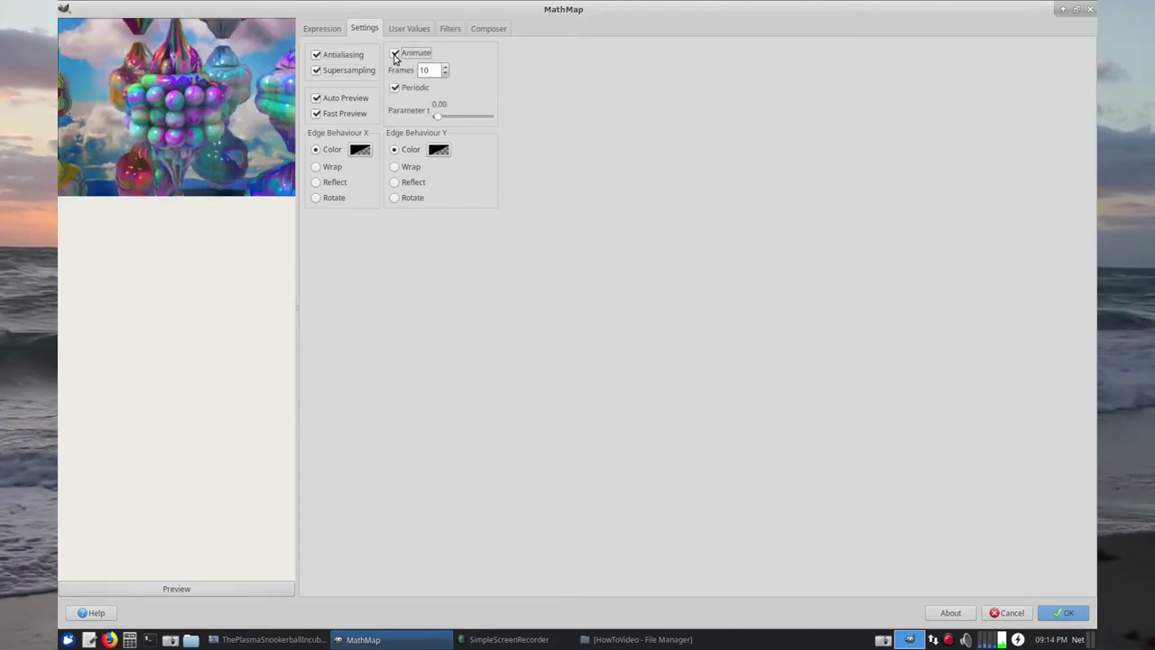
pyautogui.click(315, 183)
pyautogui.click(394, 182)
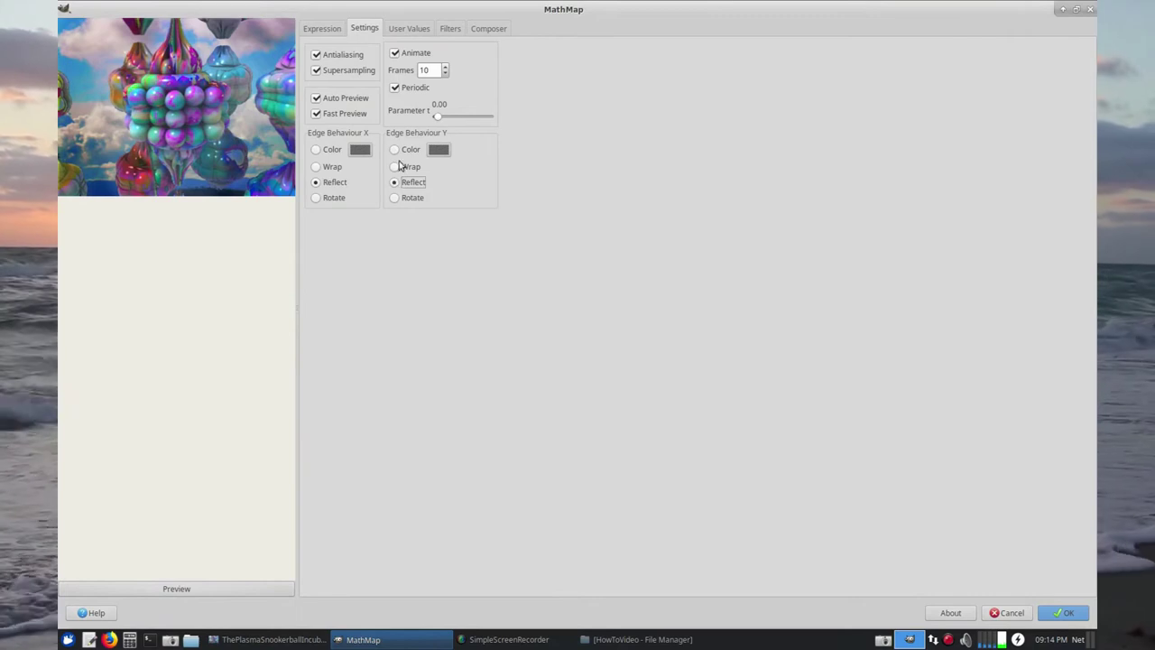
pyautogui.press('BackSpace')
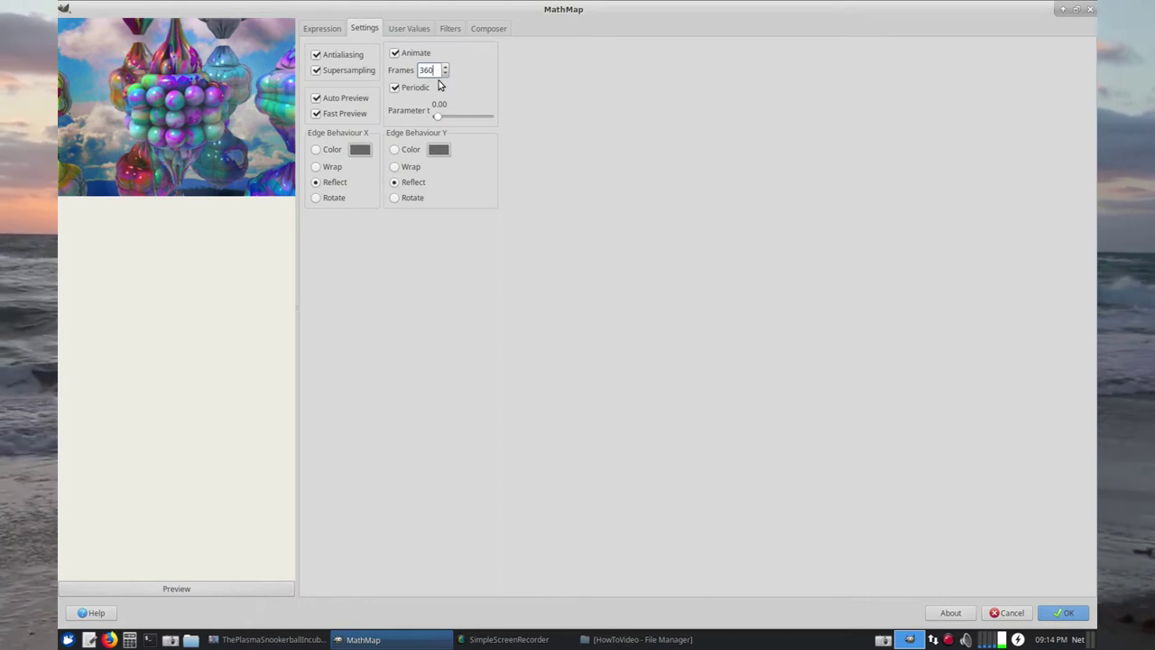
pyautogui.click(410, 28)
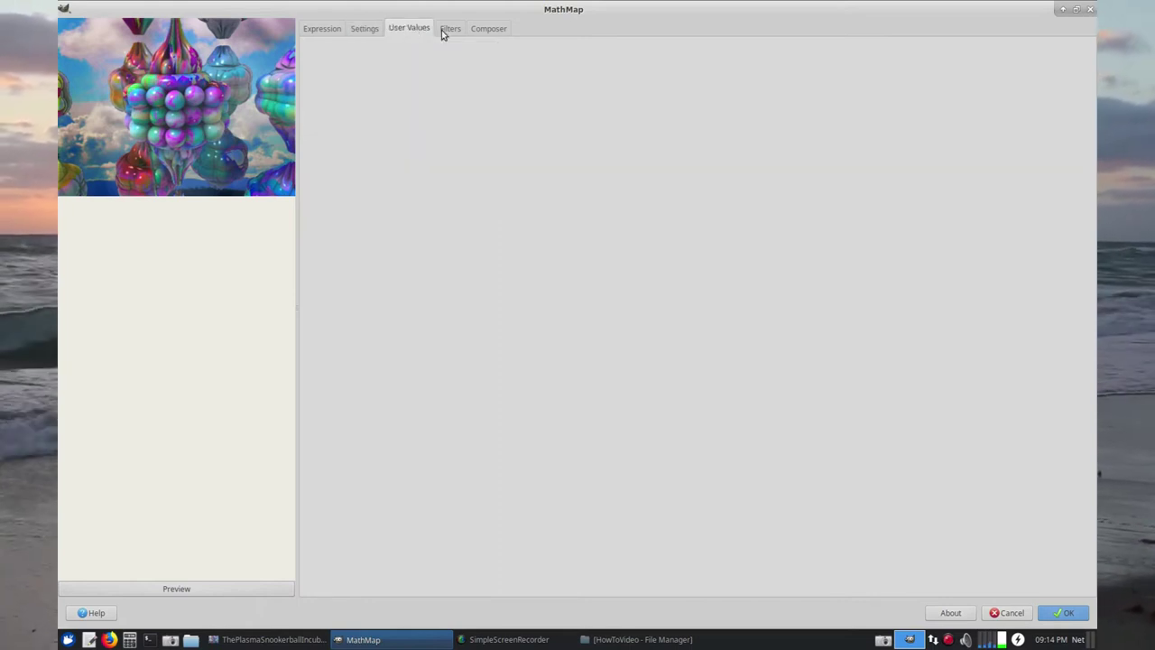
# Enlarge the preview area, and open the Composer with the Animation filters expanded and the filter list wide enough to read full names.
pyautogui.moveTo(297, 239); pyautogui.dragTo(353, 250)
pyautogui.click(507, 28)
pyautogui.click(546, 28)
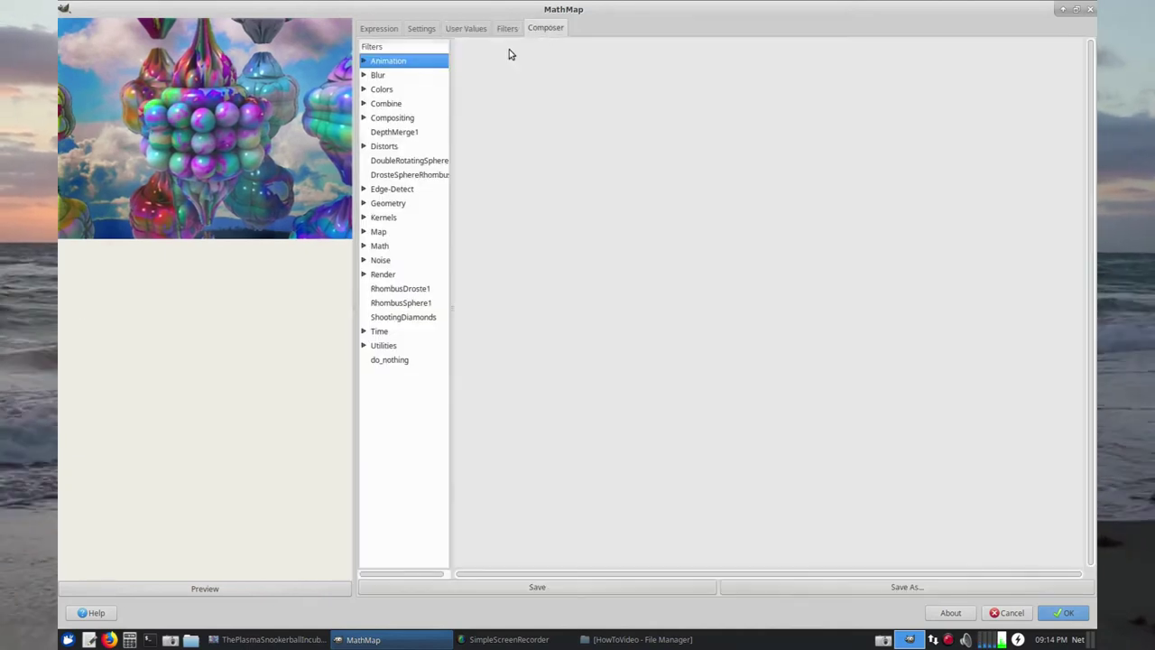
pyautogui.moveTo(451, 128); pyautogui.dragTo(488, 131)
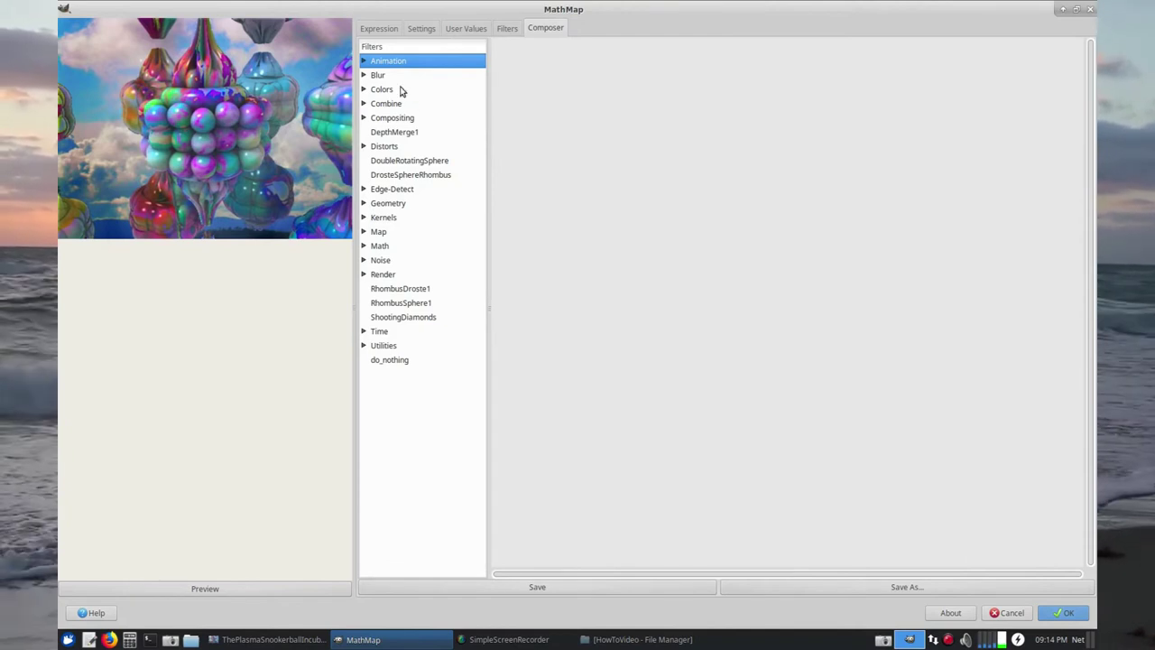
pyautogui.click(363, 61)
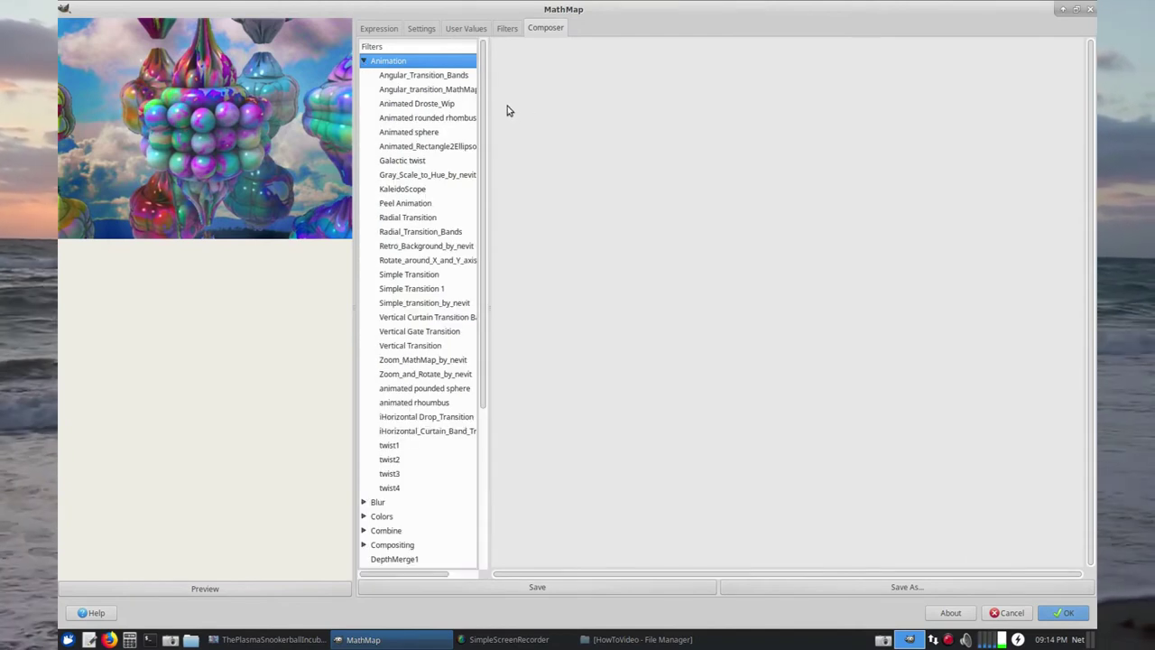
pyautogui.moveTo(490, 107); pyautogui.dragTo(523, 108)
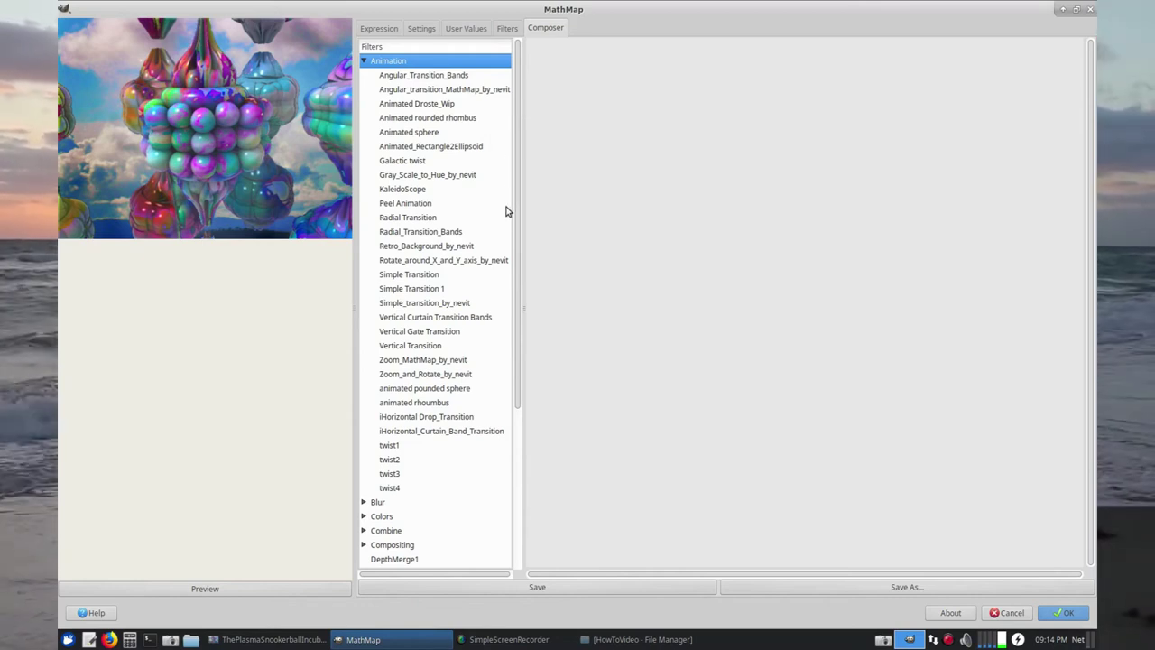
# Add an animated pounded sphere node, an animated rhoumbus node below it, and a second animated rhoumbus node to the sphere's right.
pyautogui.moveTo(516, 221); pyautogui.dragTo(514, 242)
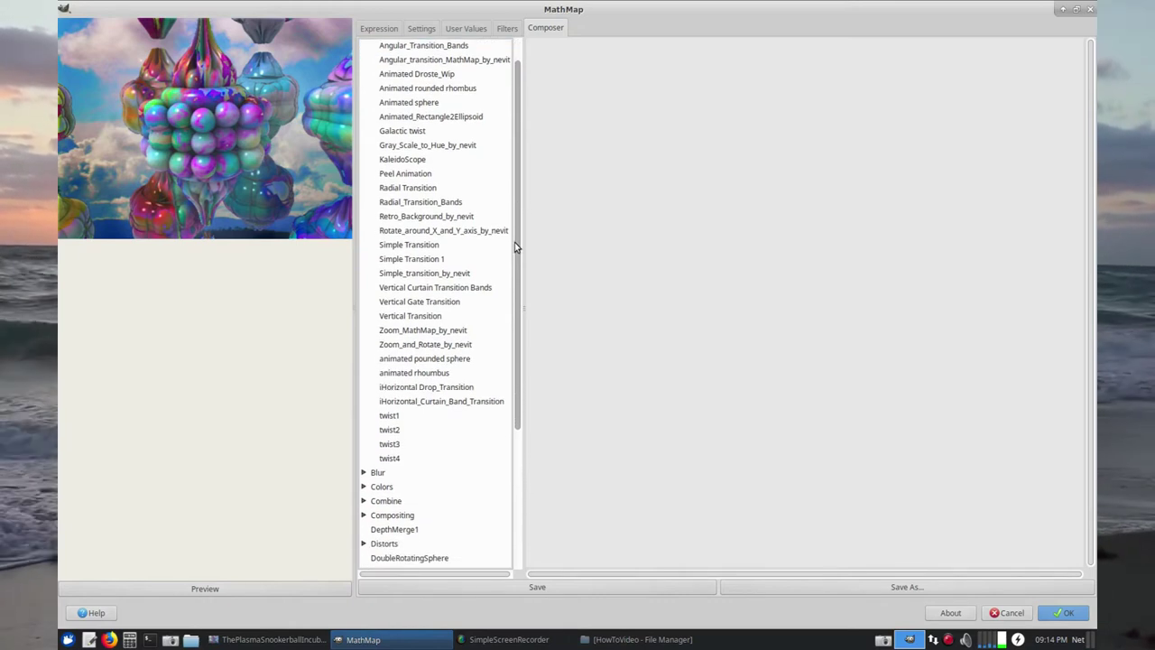
pyautogui.doubleClick(388, 359)
pyautogui.moveTo(641, 99); pyautogui.dragTo(608, 148)
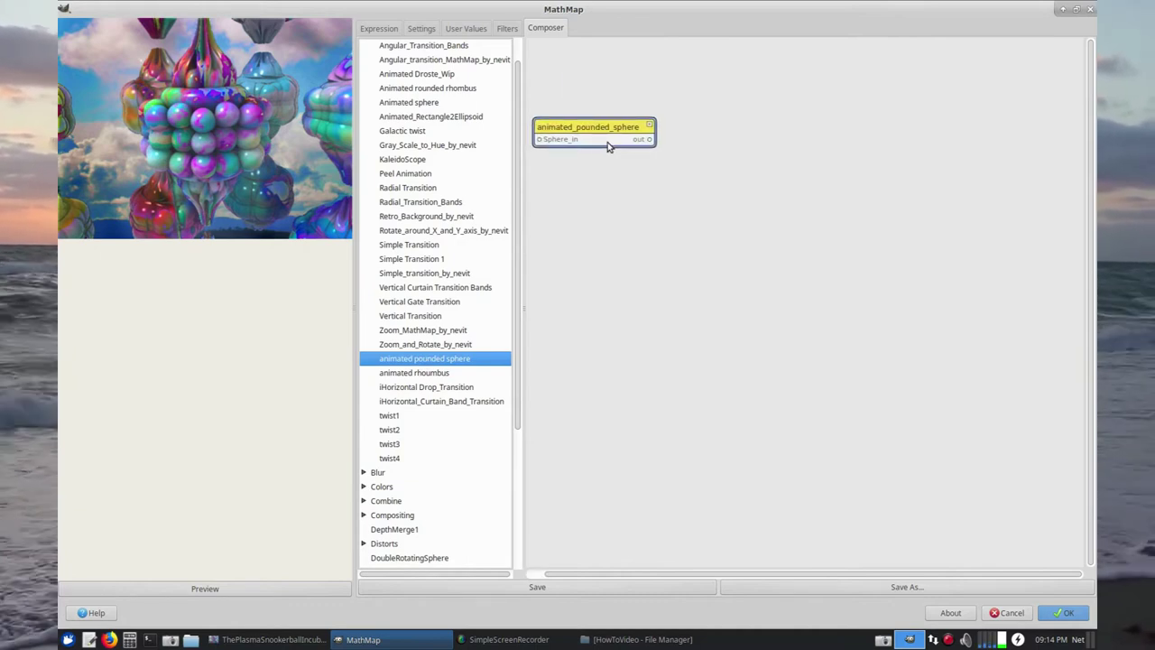
pyautogui.doubleClick(431, 372)
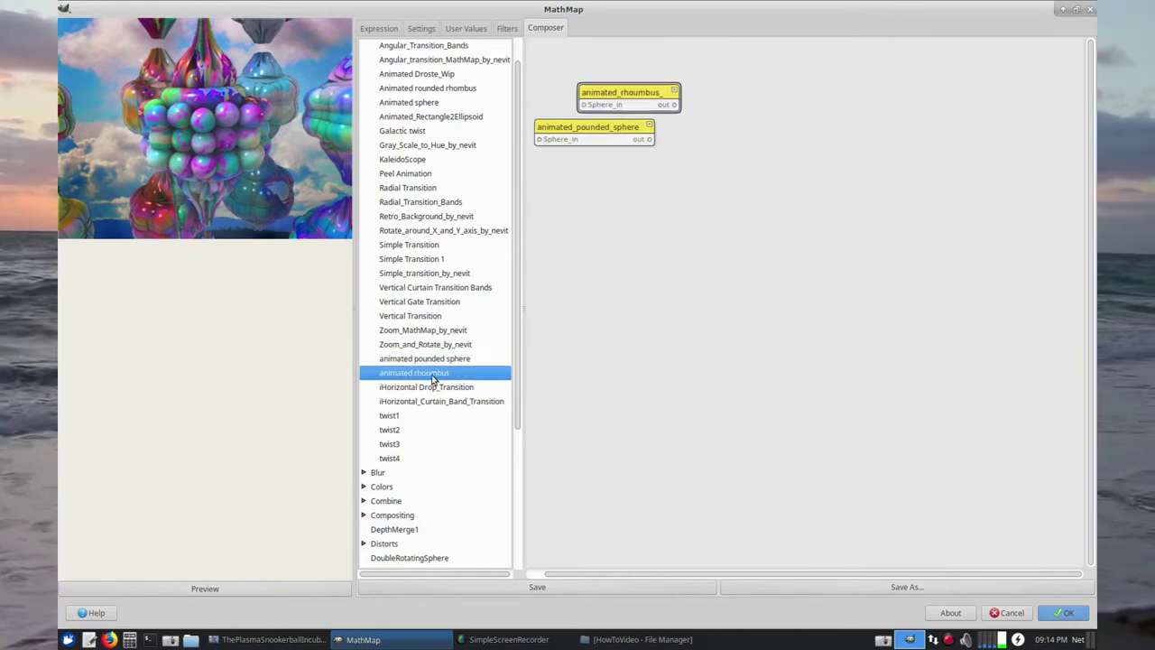
pyautogui.moveTo(660, 106); pyautogui.dragTo(672, 156)
pyautogui.moveTo(617, 185); pyautogui.dragTo(610, 147)
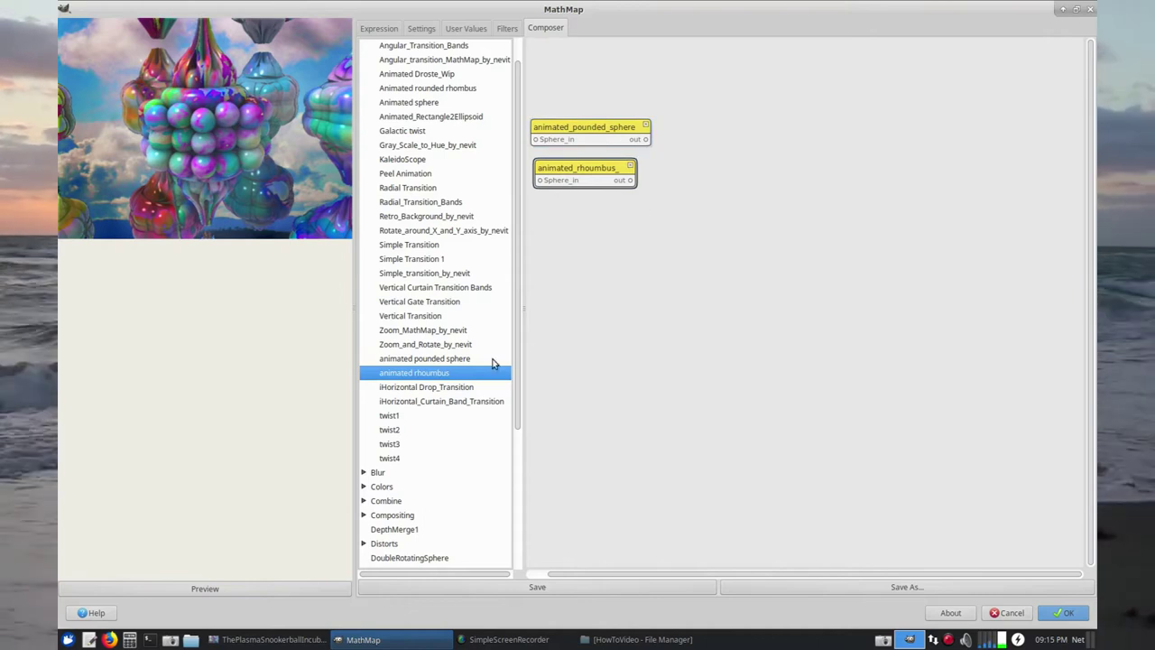
pyautogui.doubleClick(439, 377)
pyautogui.moveTo(678, 115); pyautogui.dragTo(753, 136)
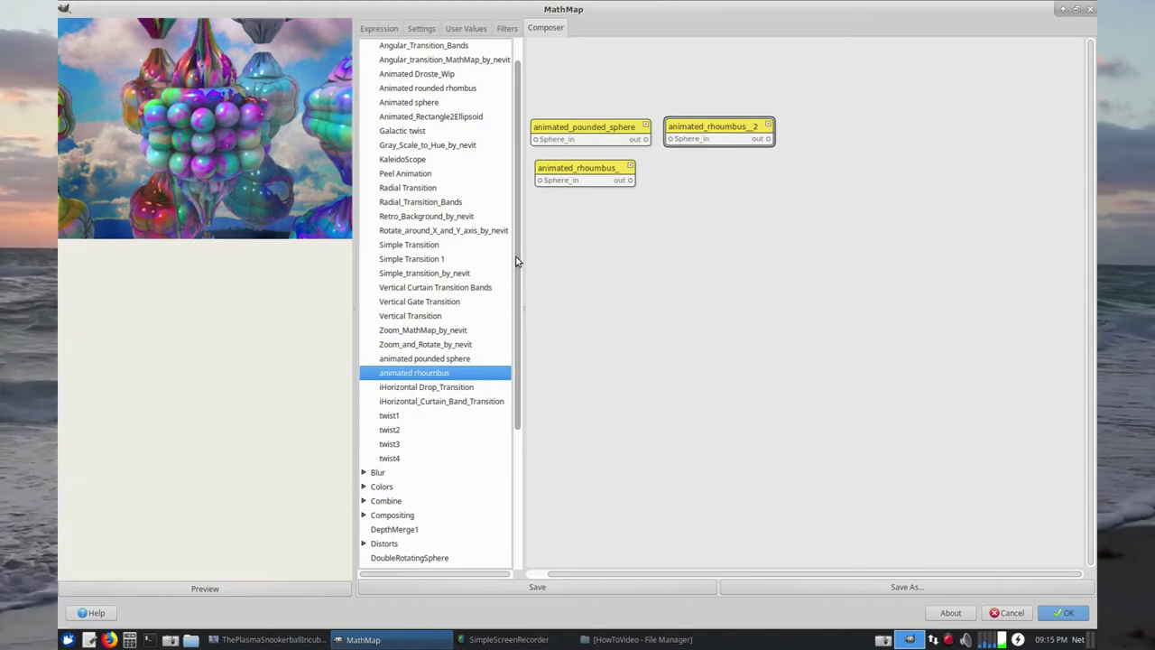
# Add the Galactic twist and Animated Droste_Wip filters in line to the right of the lower animated rhoumbus node.
pyautogui.scroll(2, 522, 225)
pyautogui.moveTo(427, 160); pyautogui.dragTo(699, 185)
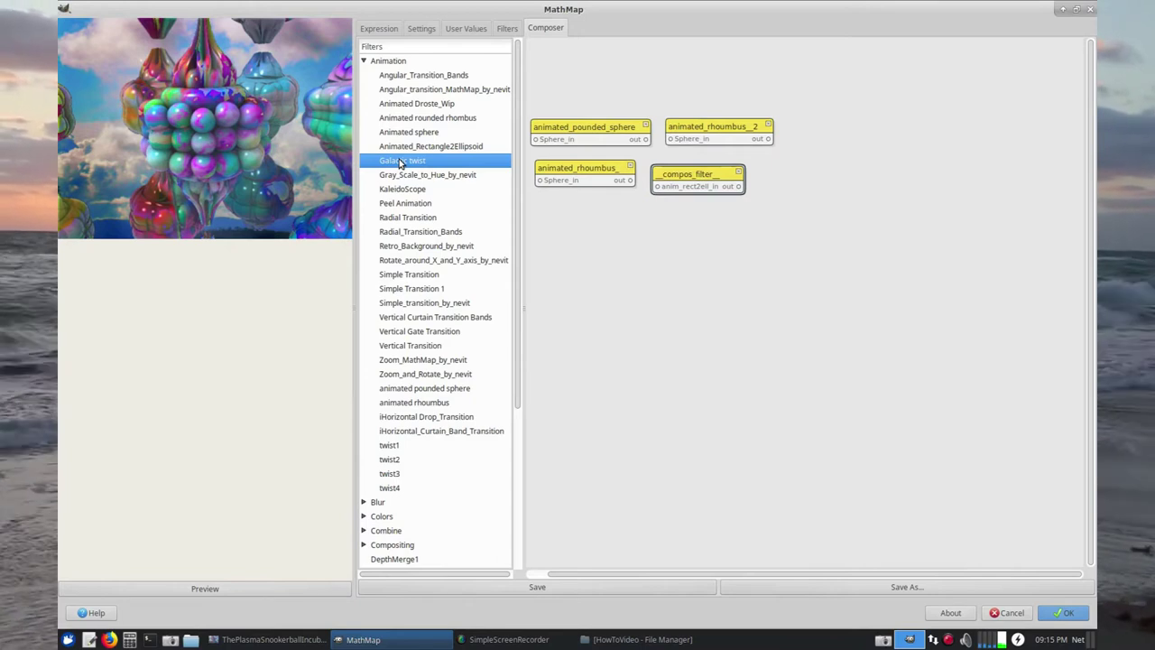
pyautogui.moveTo(675, 178); pyautogui.dragTo(677, 172)
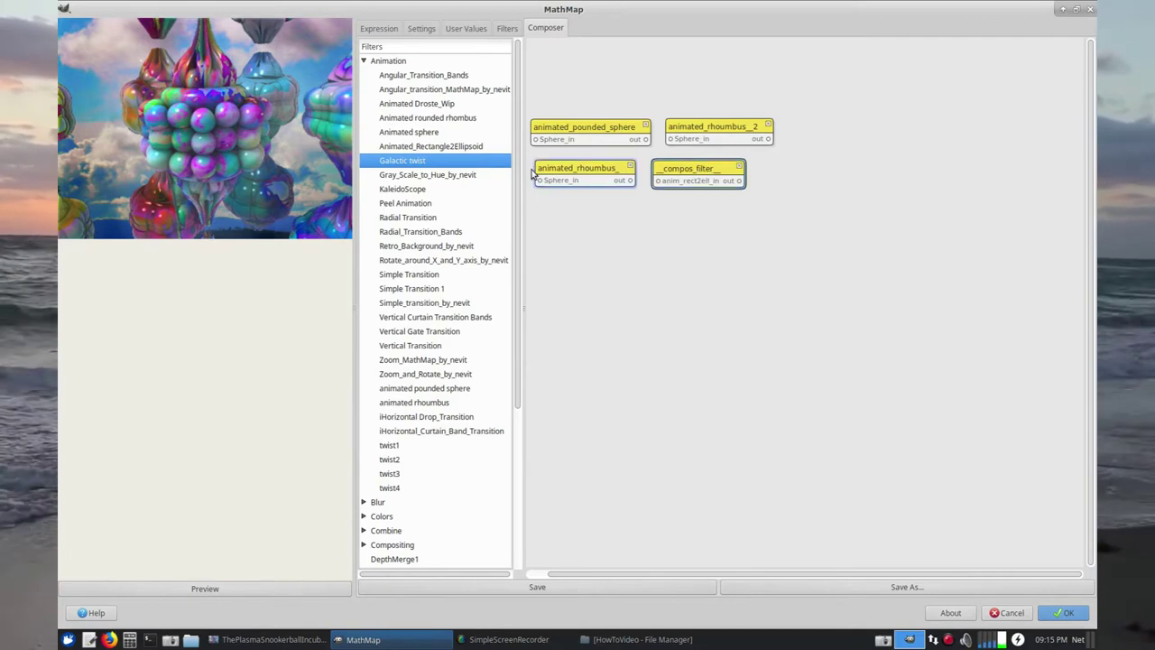
pyautogui.moveTo(421, 107); pyautogui.dragTo(795, 174)
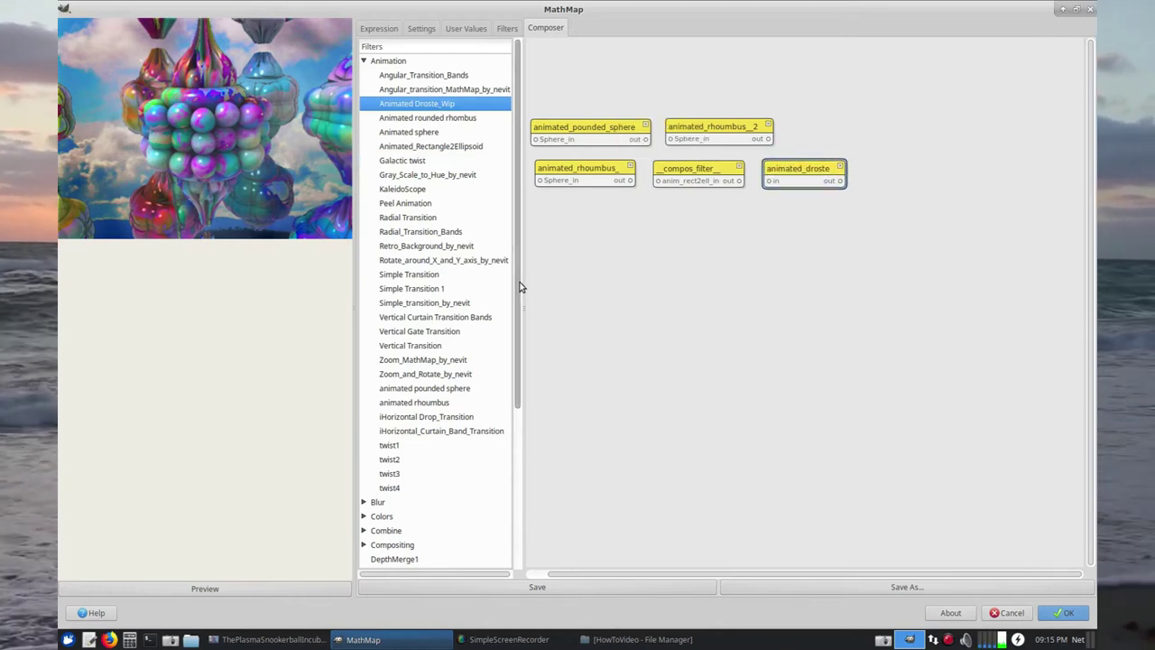
# Add the Mix filter from the Compositing category and place its node to the right of the upper row.
pyautogui.moveTo(520, 287); pyautogui.dragTo(525, 478)
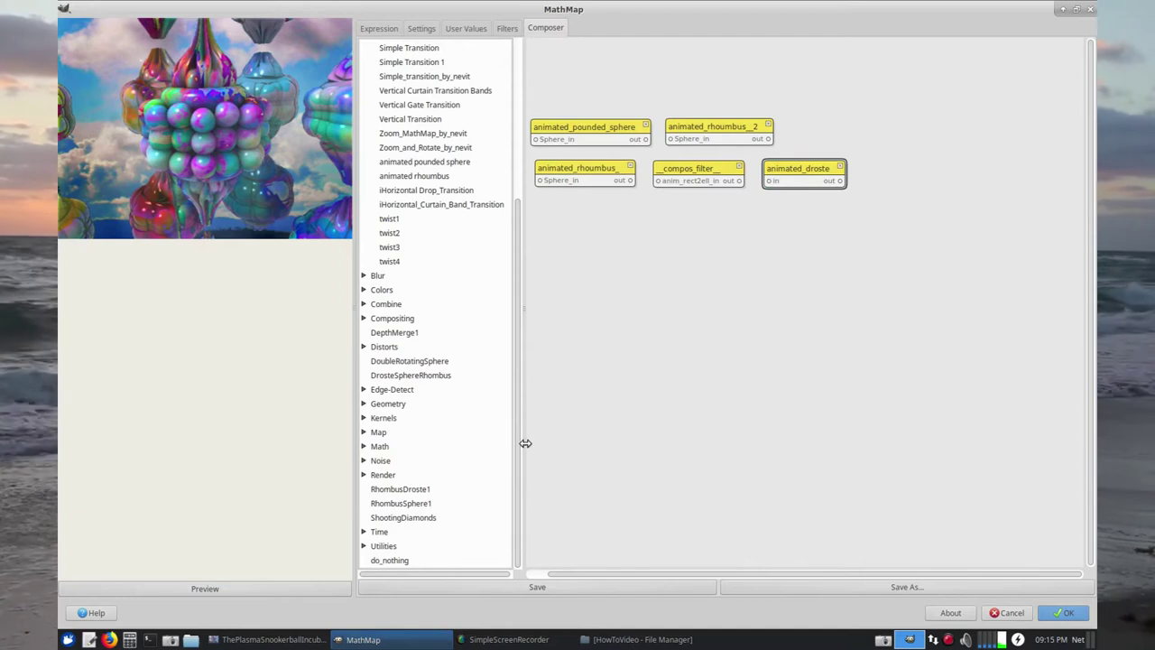
pyautogui.click(363, 305)
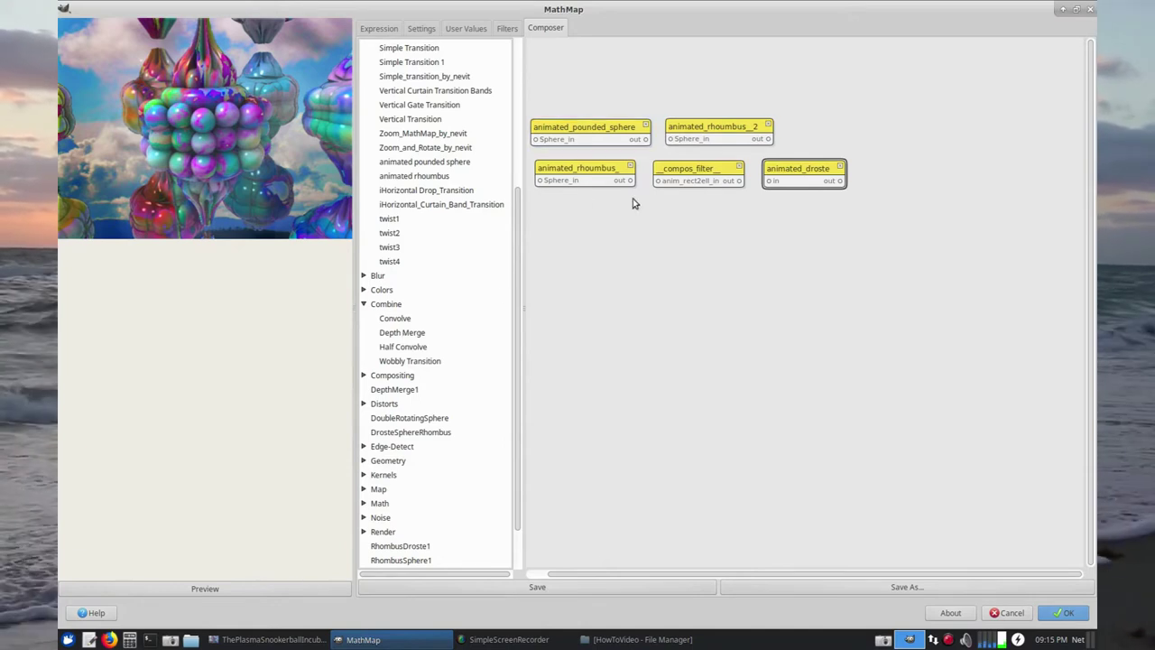
pyautogui.moveTo(517, 253); pyautogui.dragTo(525, 307)
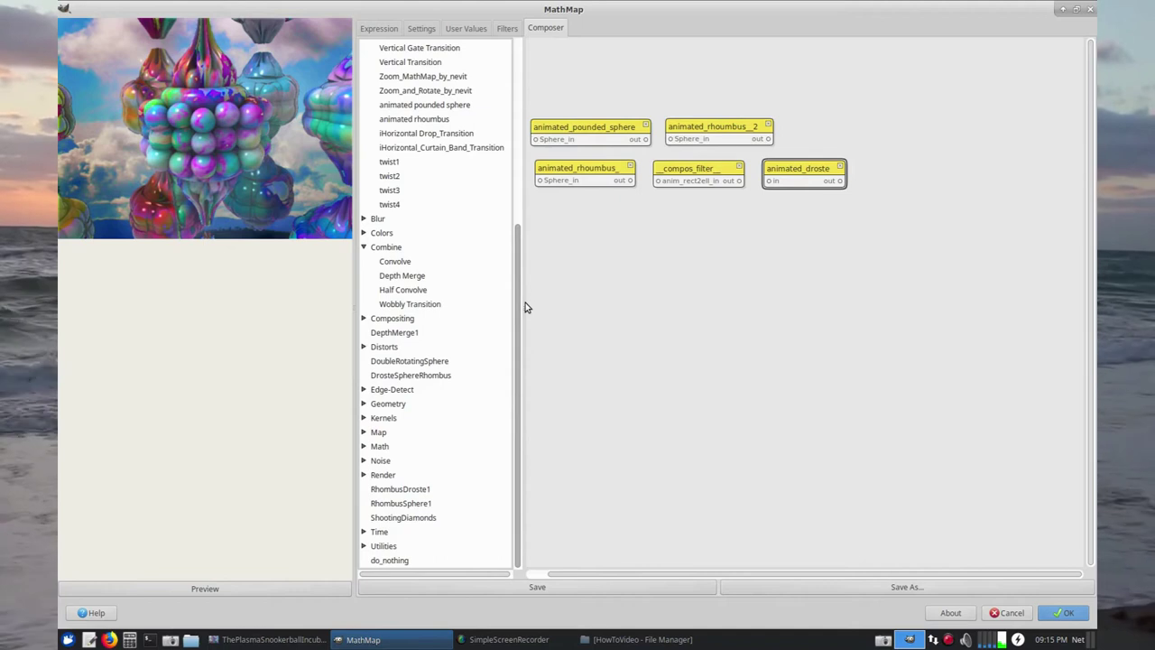
pyautogui.click(363, 318)
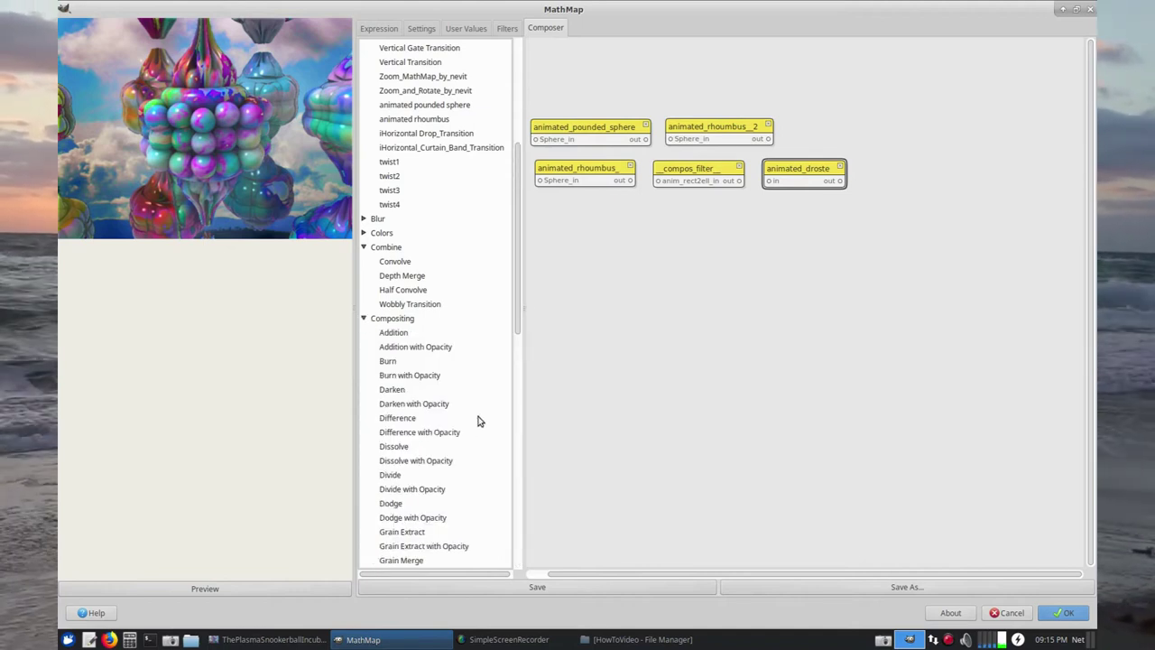
pyautogui.scroll(-2, 461, 499)
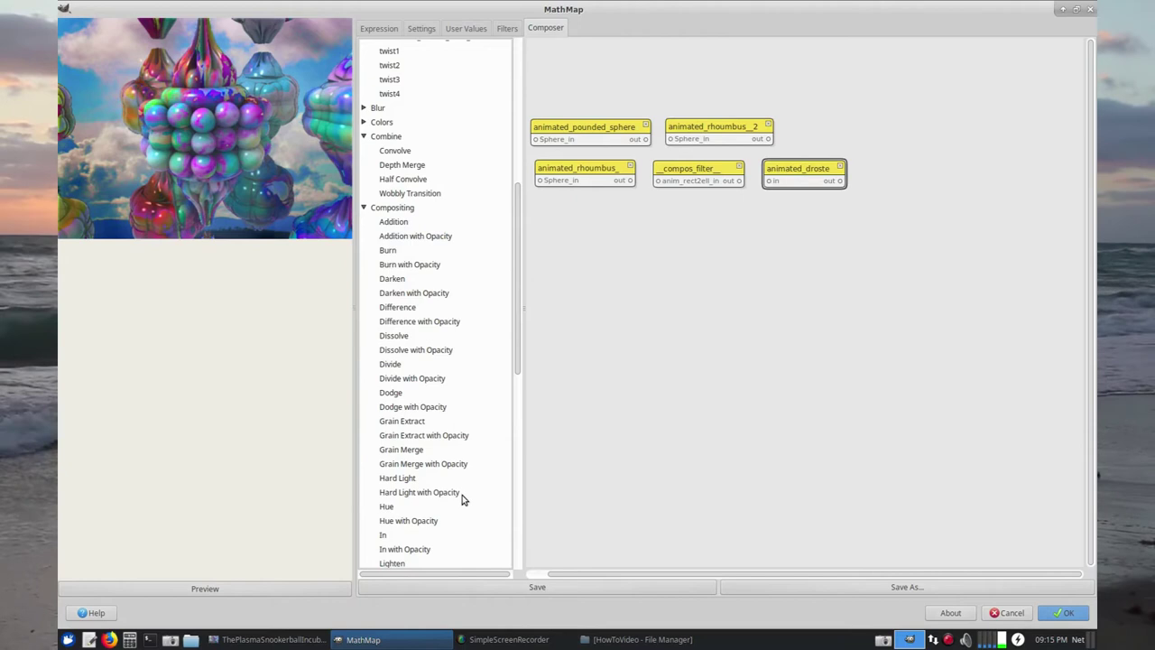
pyautogui.scroll(-1, 462, 499)
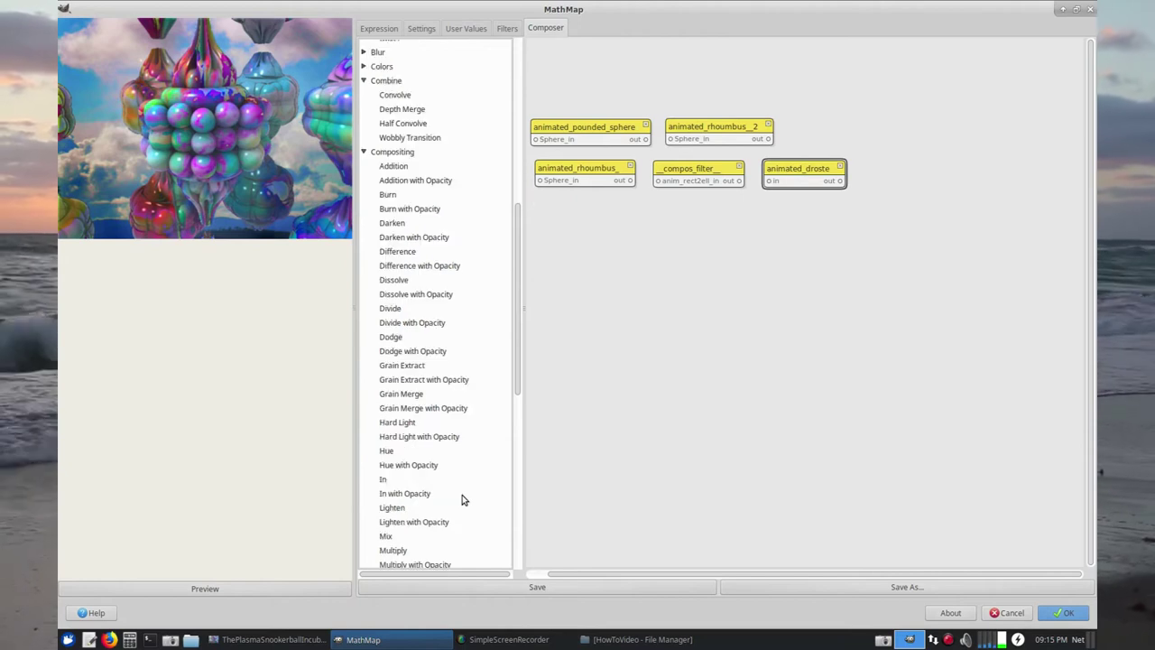
pyautogui.doubleClick(390, 538)
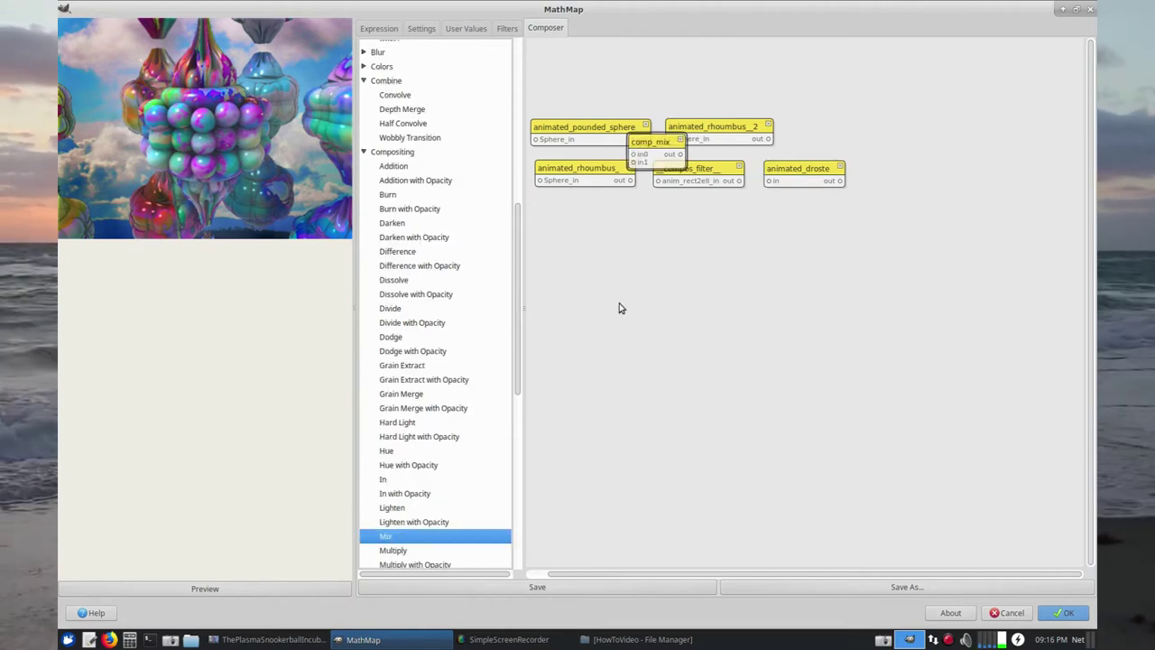
pyautogui.moveTo(664, 144); pyautogui.dragTo(896, 140)
# Add the Brightness and Contrast color filters in line to the right of the mix node, and shift the mix node slightly left.
pyautogui.scroll(5, 517, 217)
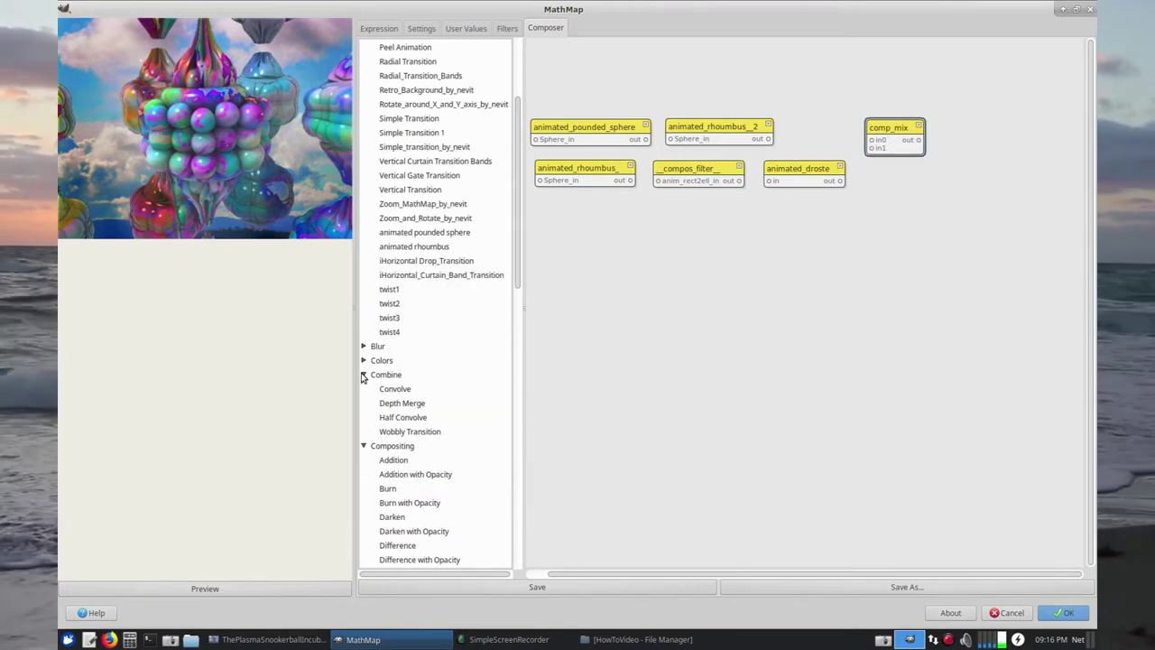
pyautogui.click(363, 360)
pyautogui.doubleClick(408, 404)
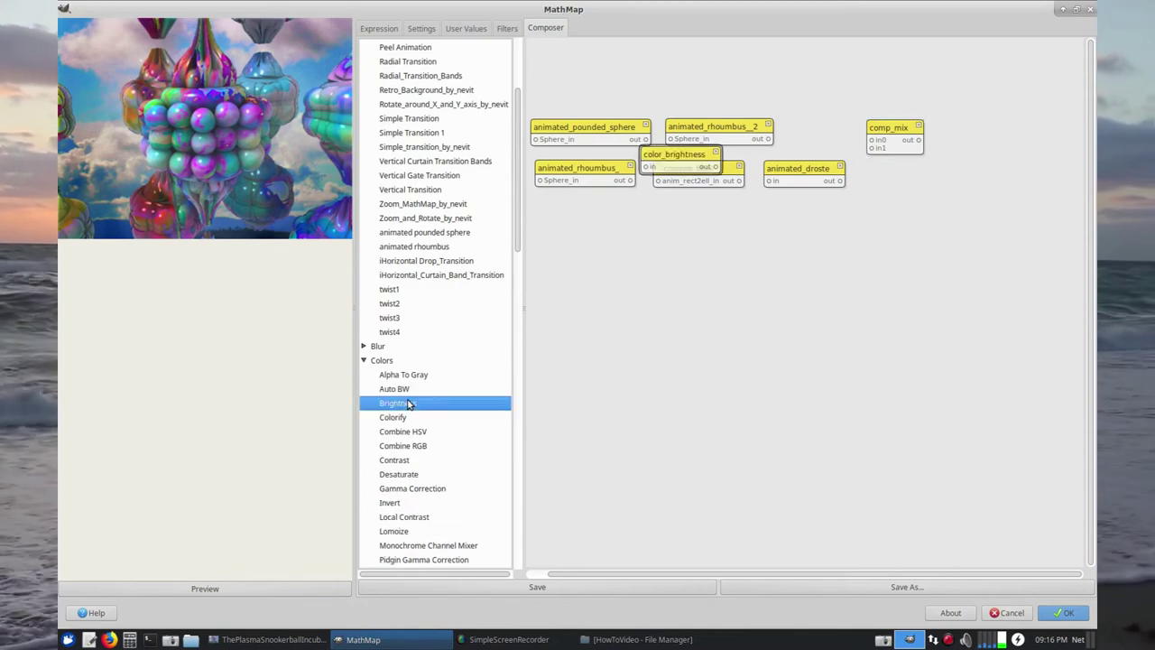
pyautogui.doubleClick(407, 462)
pyautogui.moveTo(708, 172); pyautogui.dragTo(1002, 138)
pyautogui.moveTo(735, 256); pyautogui.dragTo(1097, 124)
pyautogui.moveTo(878, 126); pyautogui.dragTo(864, 126)
# Connect pounded sphere and second rhoumbus to mix in0, first rhoumbus, twist and droste to in1, and the mix output through brightness to contrast.
pyautogui.moveTo(644, 140); pyautogui.dragTo(671, 139)
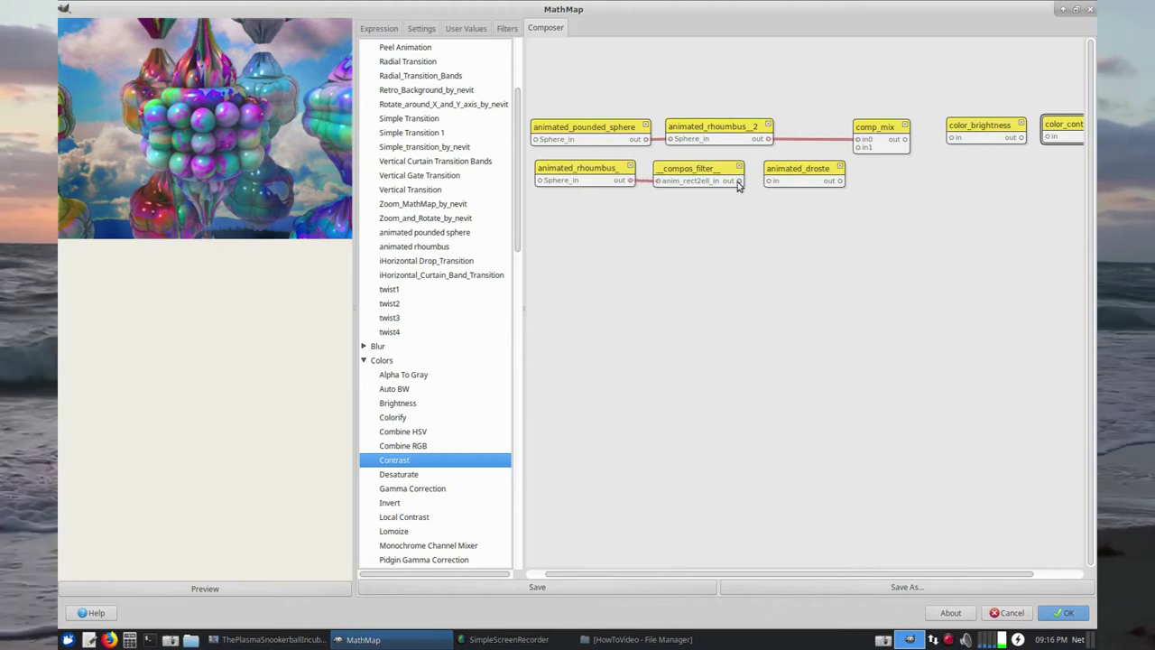
pyautogui.moveTo(739, 181); pyautogui.dragTo(768, 181)
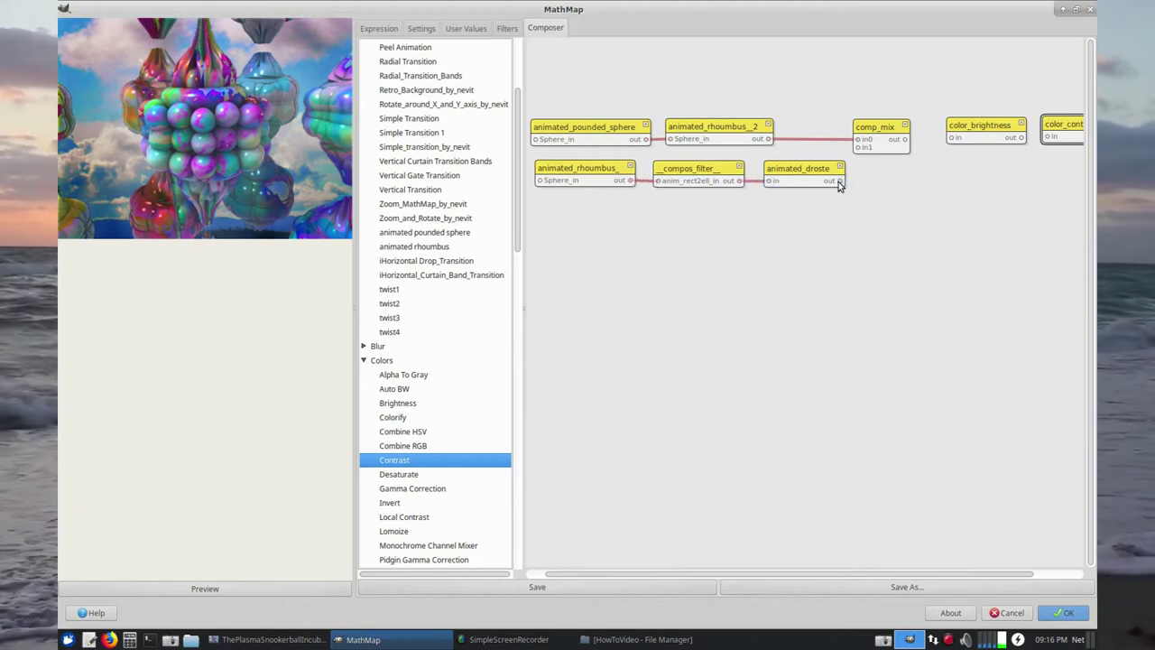
pyautogui.moveTo(840, 182); pyautogui.dragTo(857, 152)
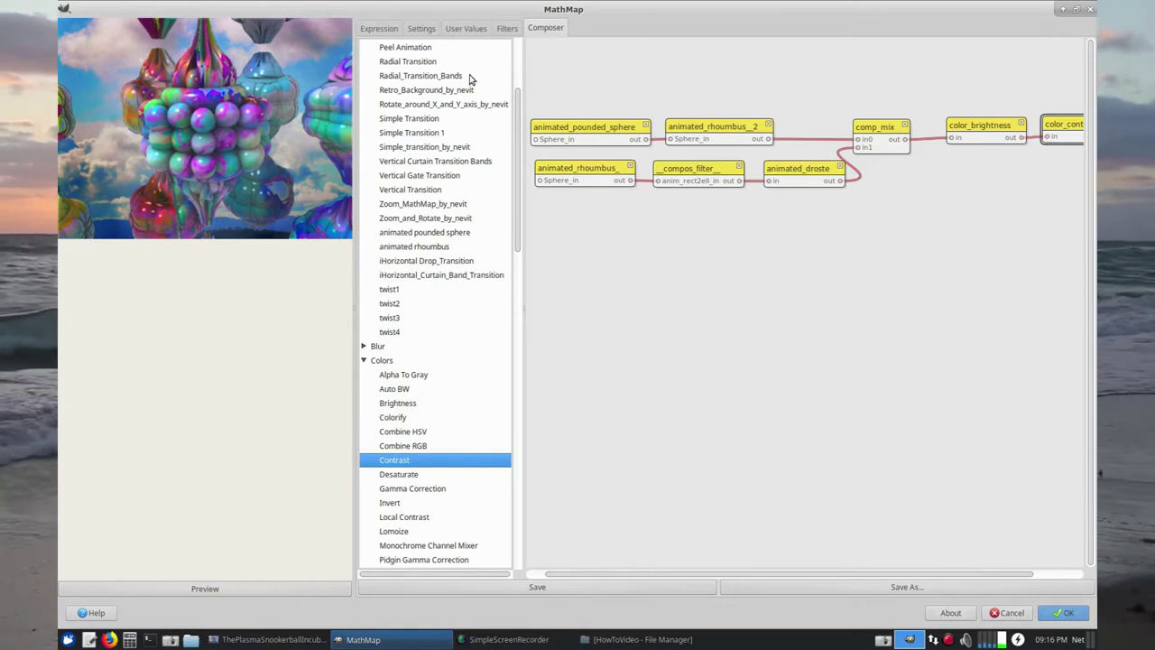
# Preview the composed filter to load its user values, and look through the whole parameter list.
pyautogui.click(467, 30)
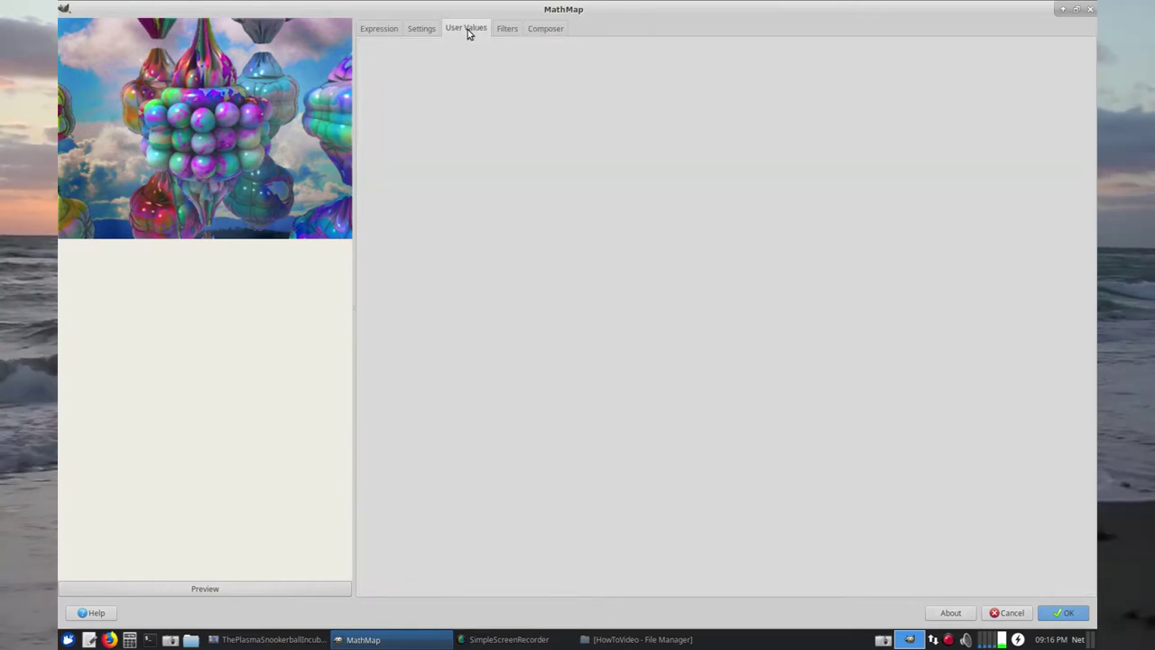
pyautogui.click(279, 592)
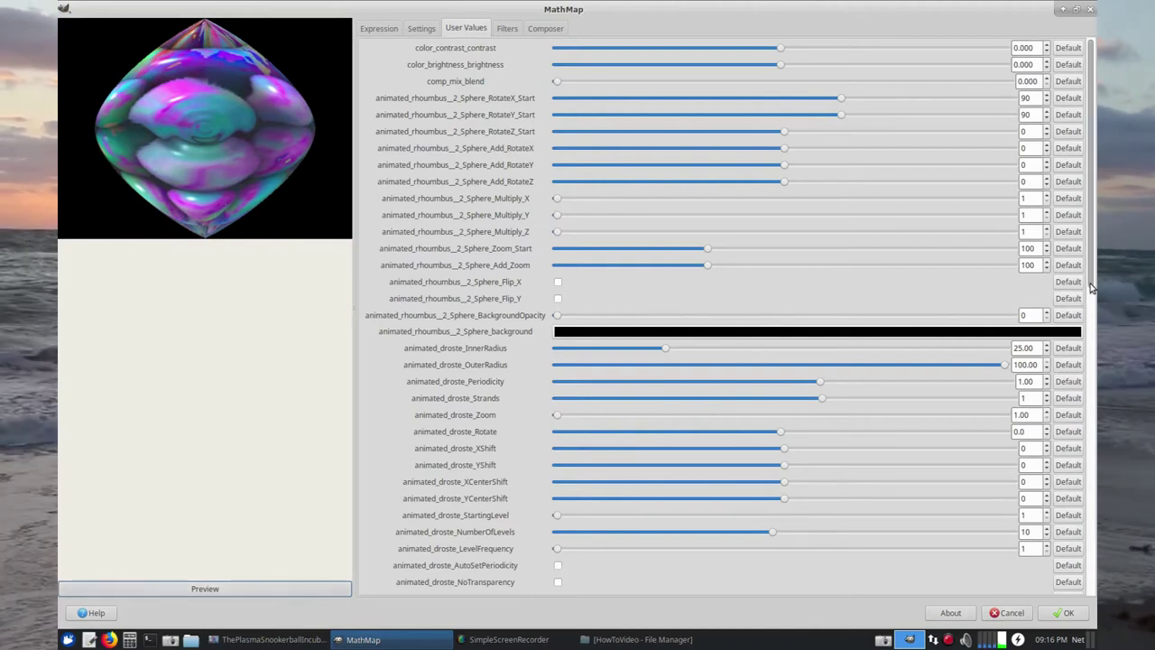
pyautogui.moveTo(1090, 282); pyautogui.dragTo(1065, 615)
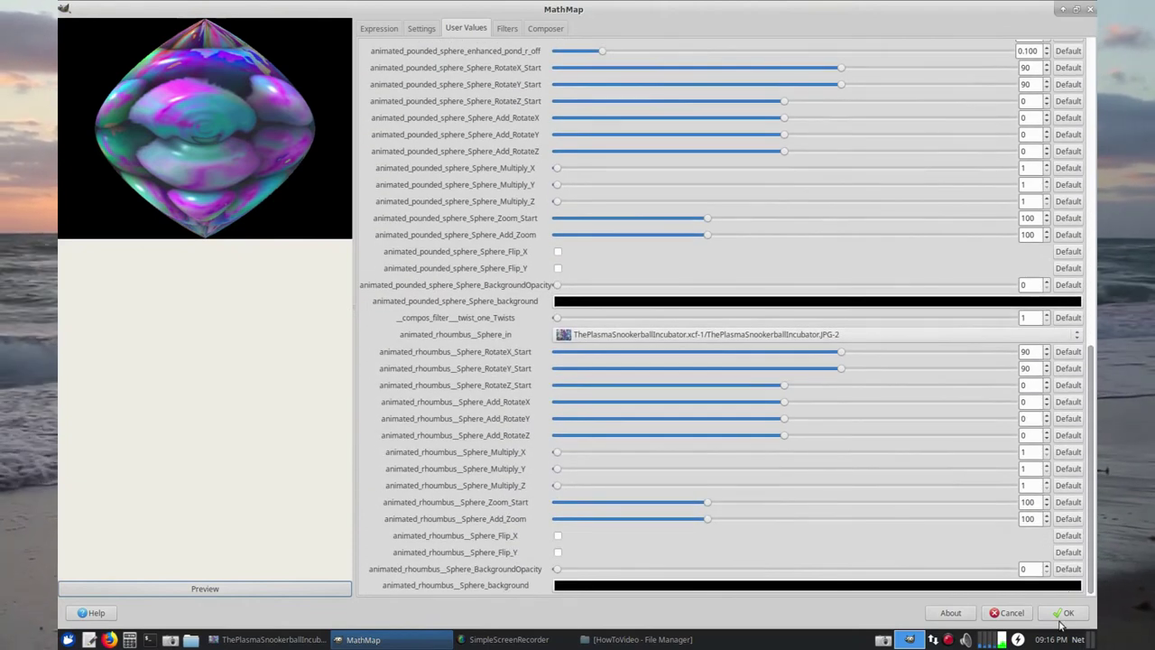
pyautogui.scroll(10, 1066, 572)
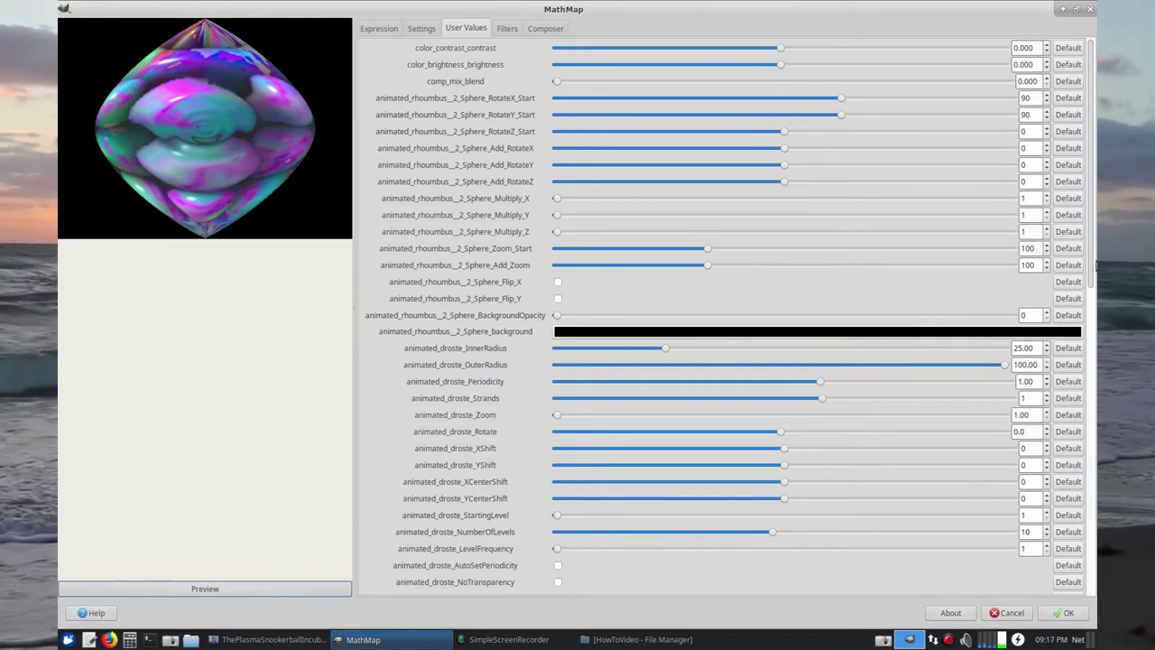
pyautogui.moveTo(1092, 203); pyautogui.dragTo(1078, 515)
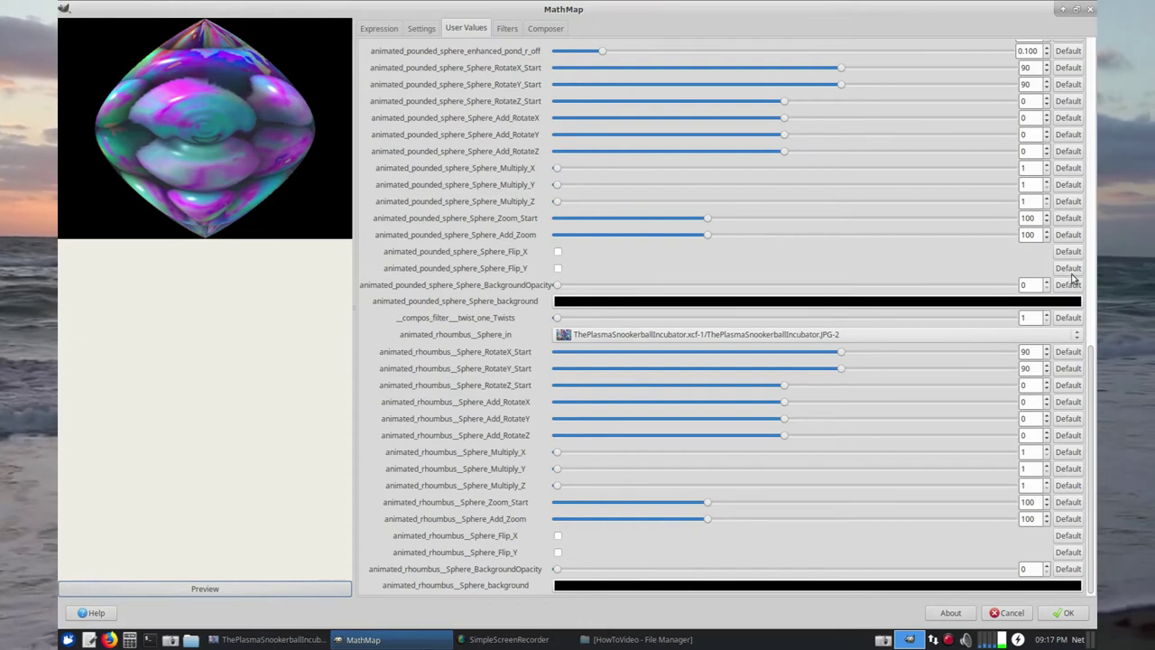
pyautogui.moveTo(1092, 354); pyautogui.dragTo(1093, 36)
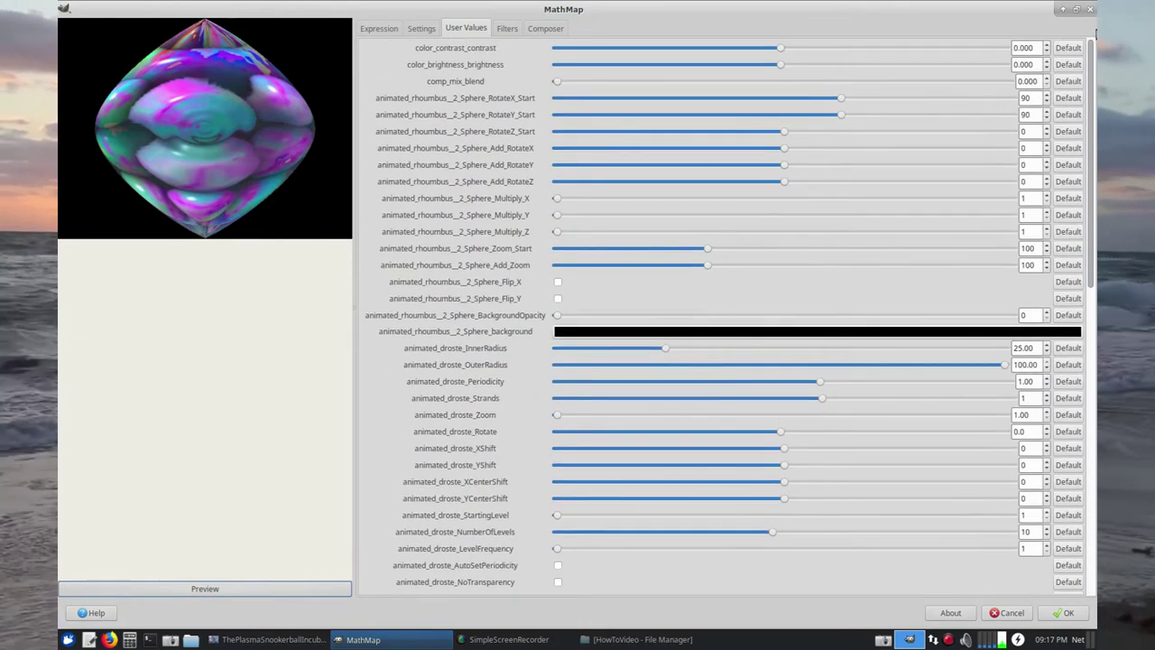
pyautogui.moveTo(1094, 34); pyautogui.dragTo(1094, 63)
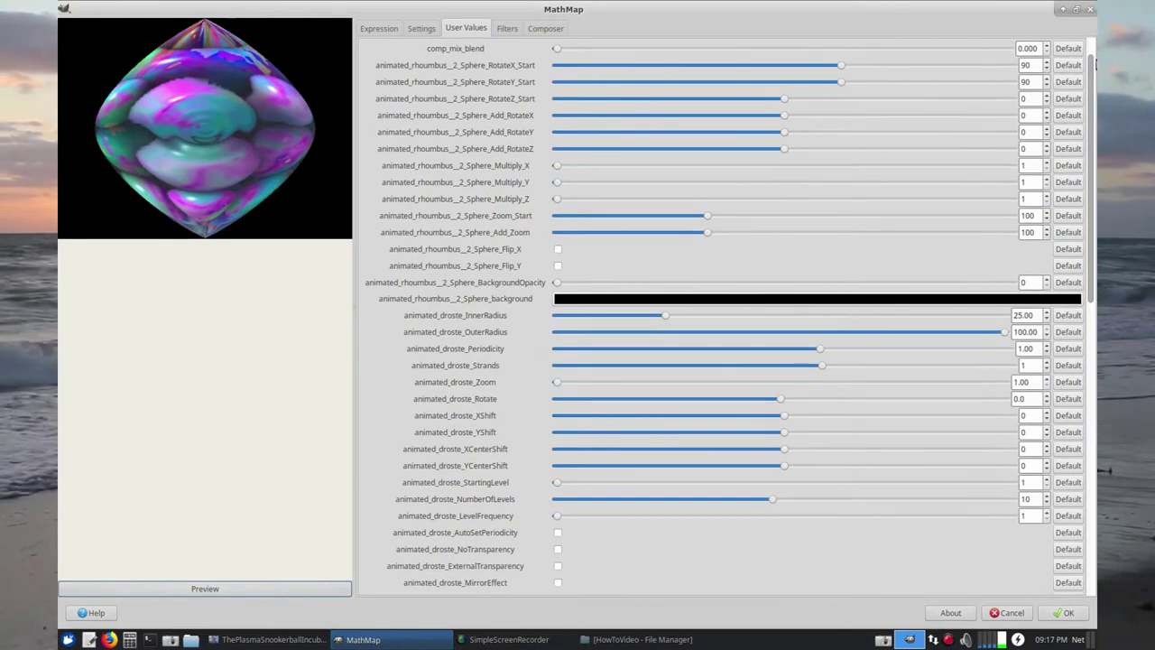
# Set the animation's Parameter t to 0.43 to preview a different moment.
pyautogui.click(419, 28)
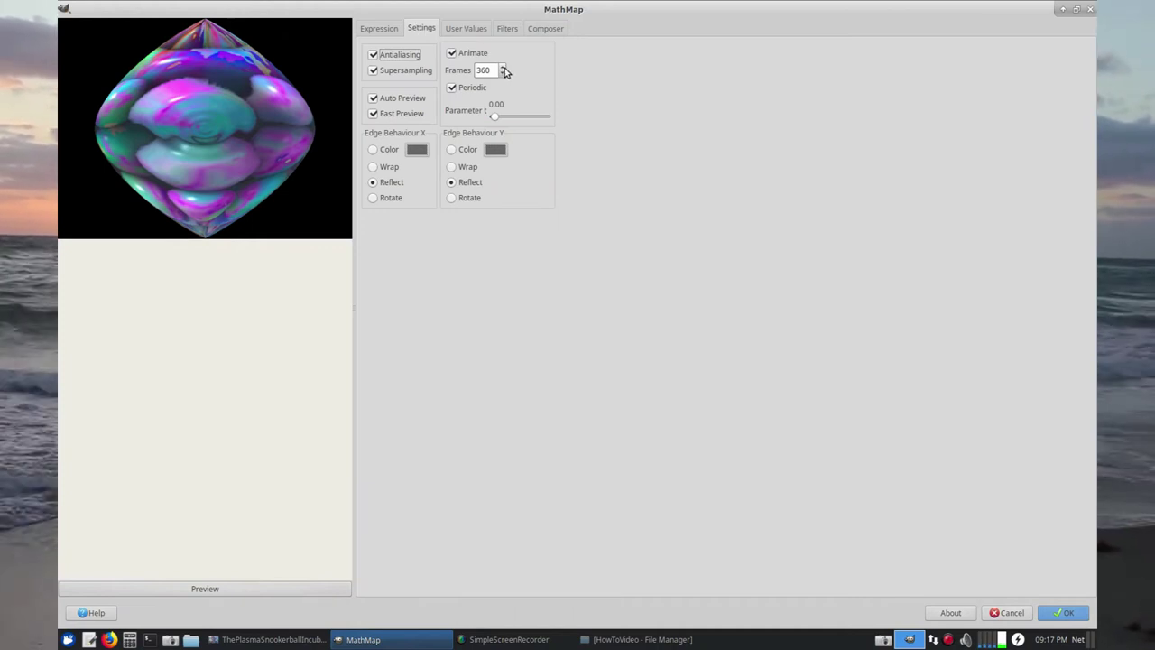
pyautogui.moveTo(493, 121)
pyautogui.mouseDown()
pyautogui.moveTo(570, 125)
pyautogui.moveTo(472, 128)
pyautogui.moveTo(569, 127)
pyautogui.moveTo(496, 125)
pyautogui.mouseUp()
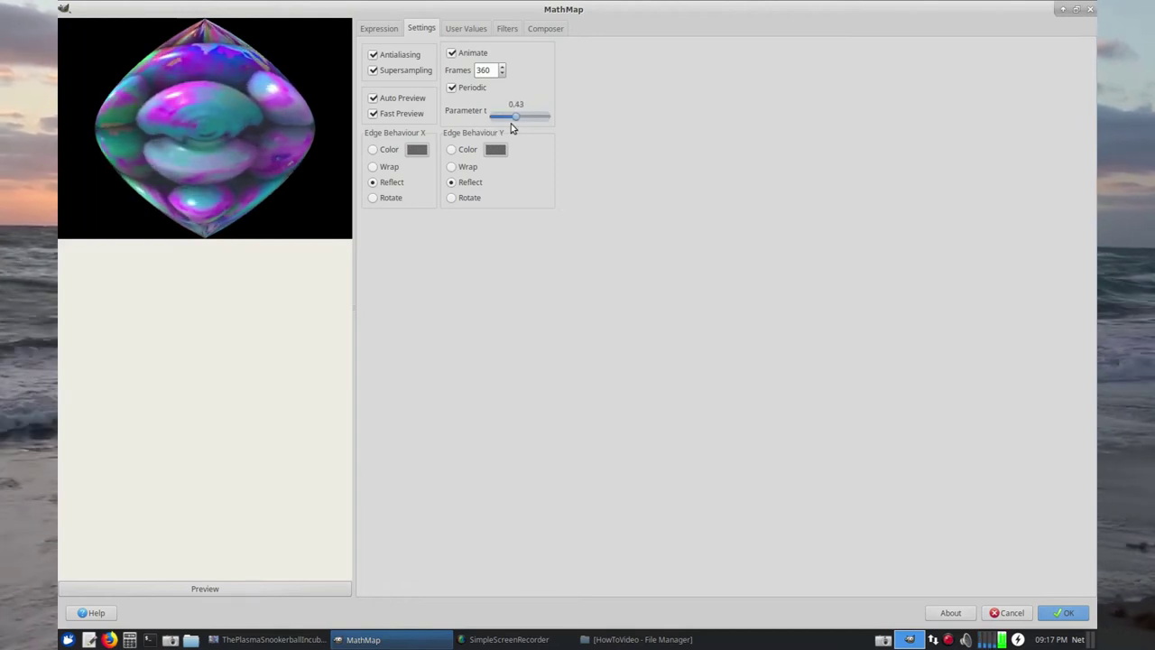
# Make the background colors of the first animated rhoumbus and the pounded sphere fully transparent by setting their alpha to 0.
pyautogui.click(467, 31)
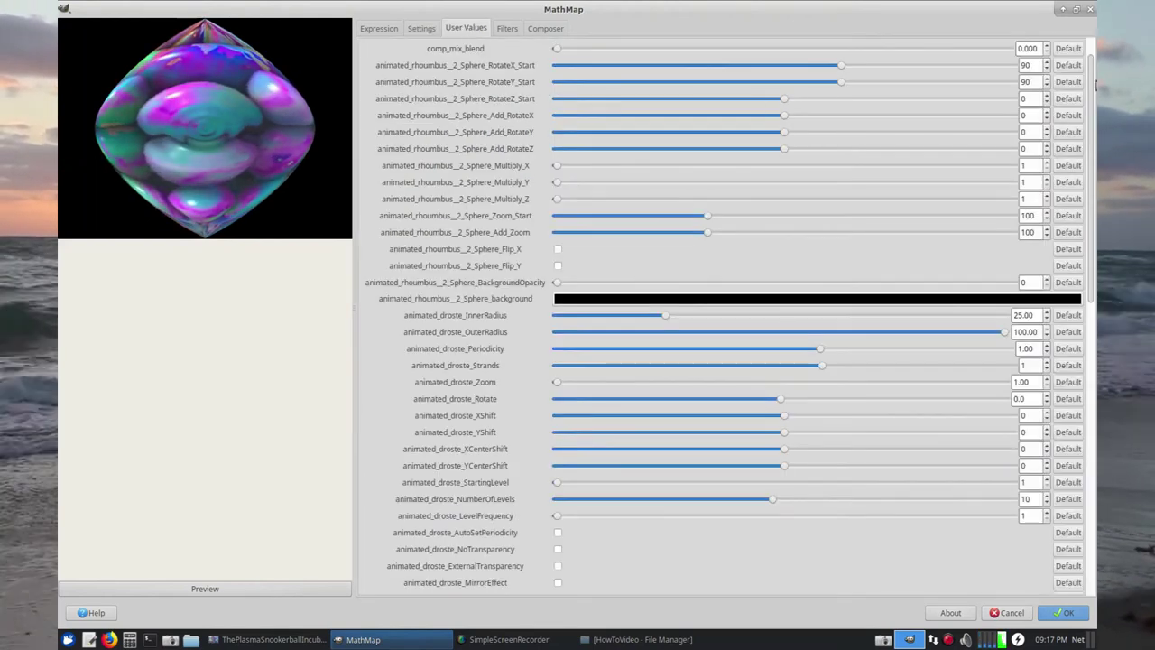
pyautogui.moveTo(1090, 135); pyautogui.dragTo(920, 523)
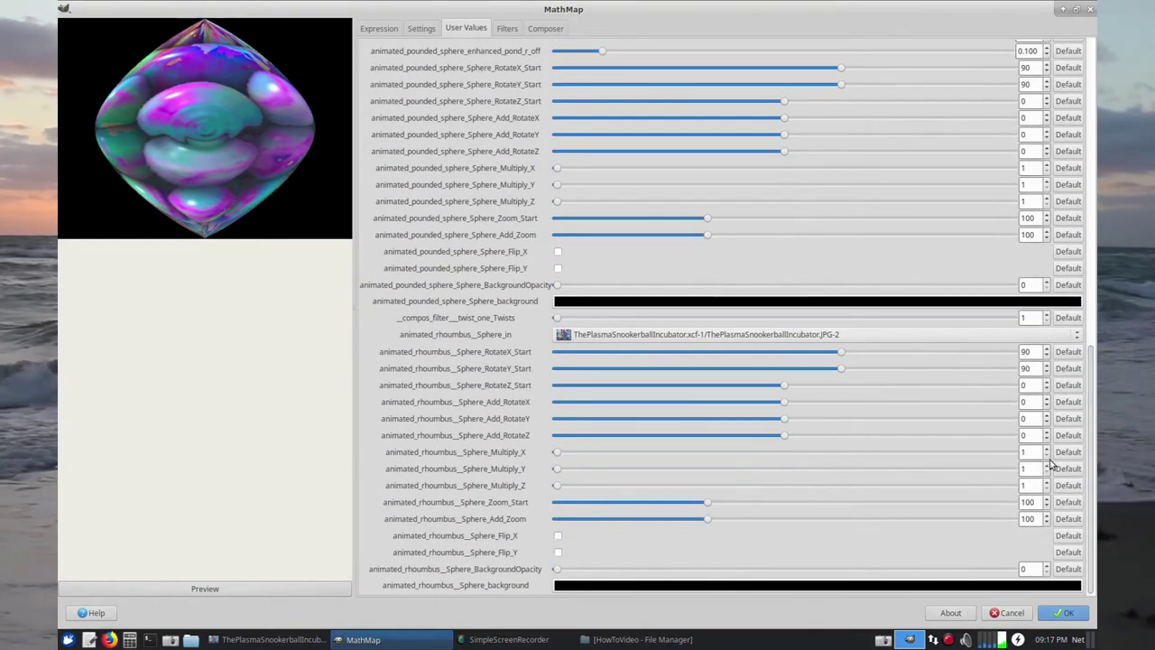
pyautogui.click(736, 586)
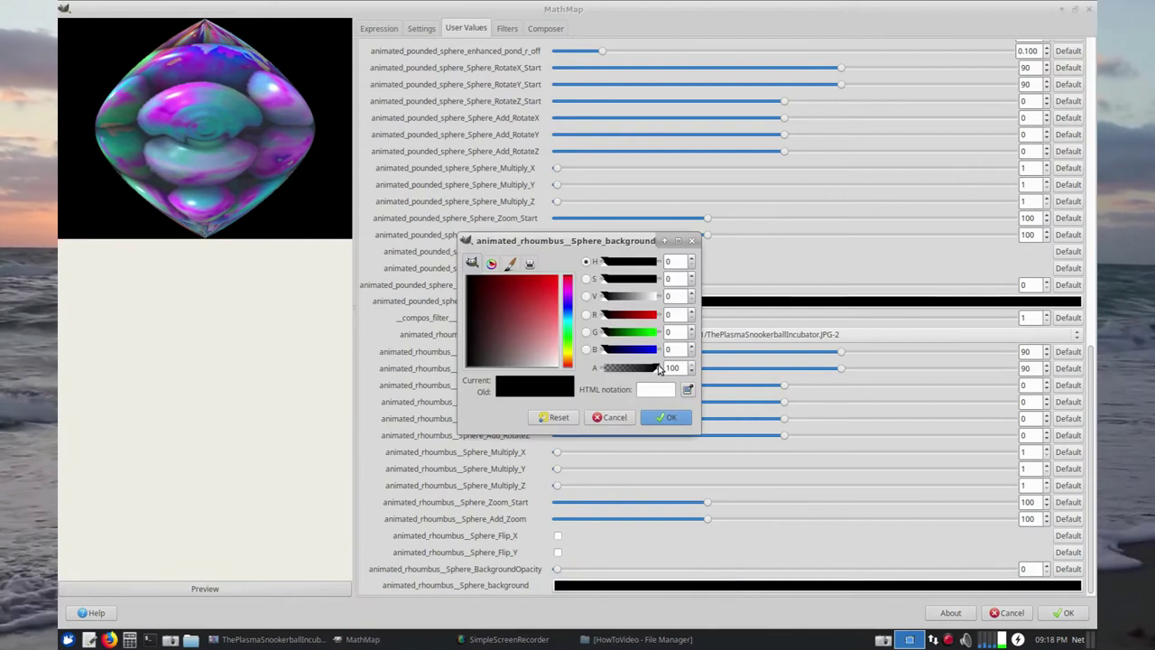
pyautogui.click(665, 418)
pyautogui.click(668, 300)
pyautogui.moveTo(656, 367); pyautogui.dragTo(599, 367)
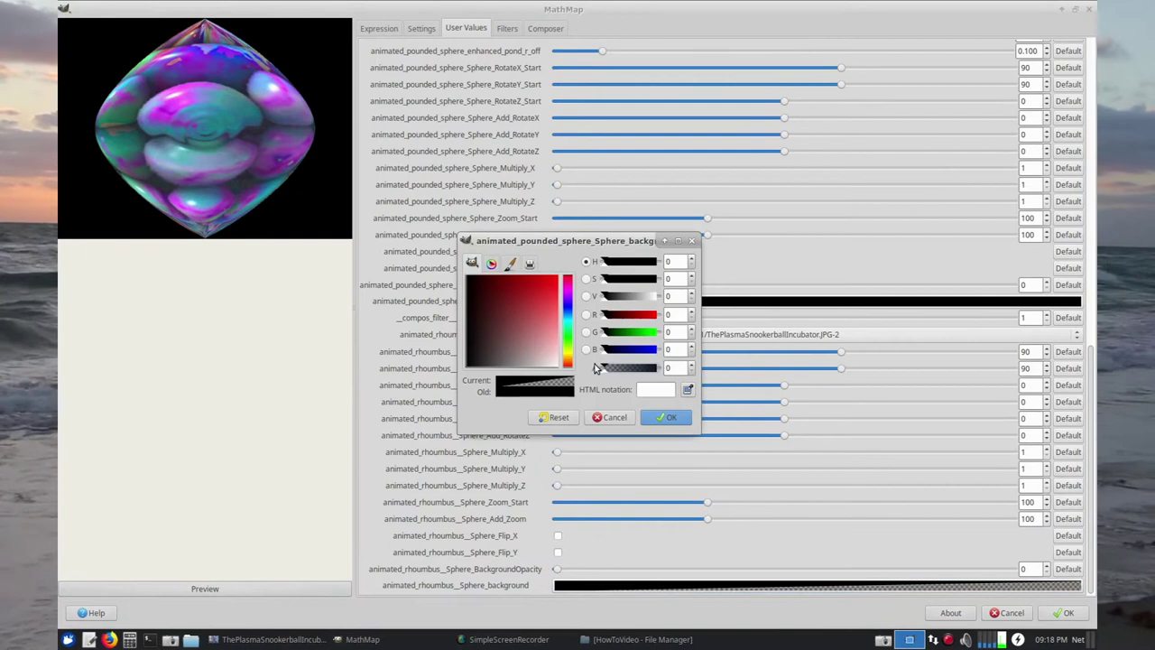
pyautogui.click(666, 418)
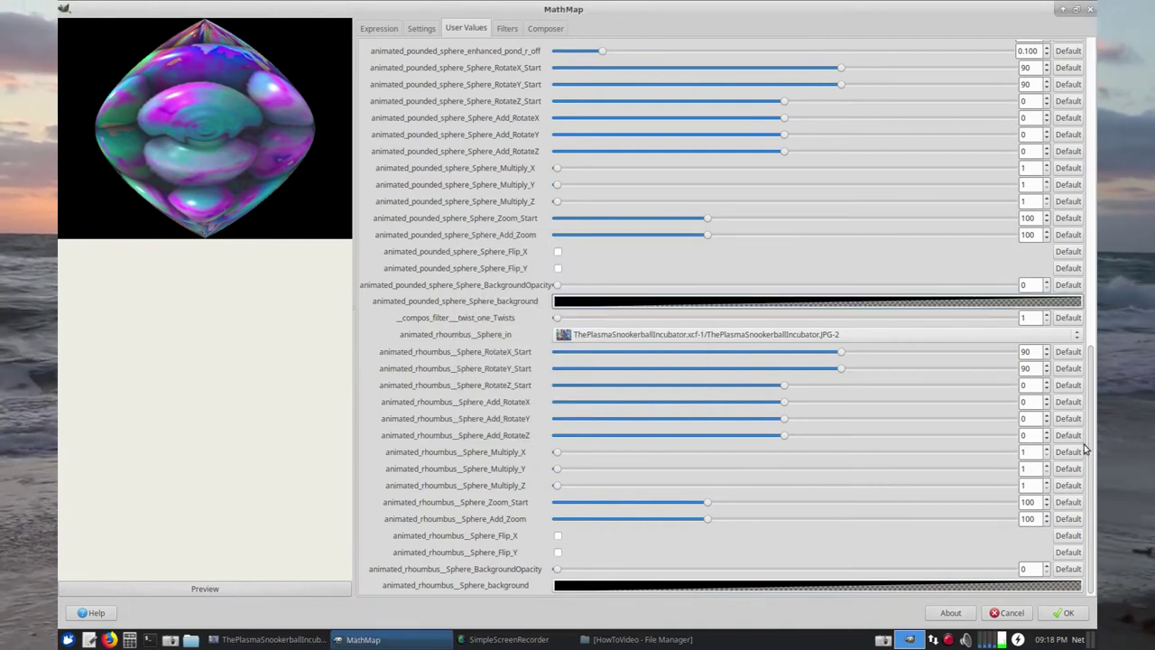
# Make the second animated rhoumbus's background color fully transparent with alpha 0.
pyautogui.scroll(1, 1092, 462)
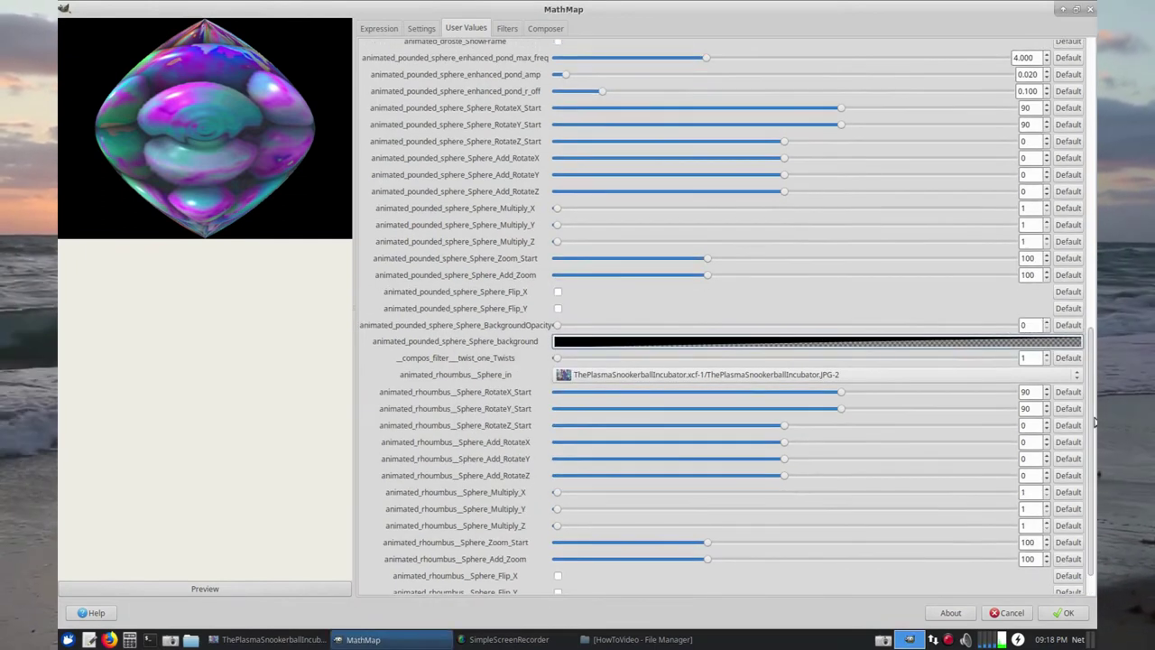
pyautogui.scroll(-1, 1085, 435)
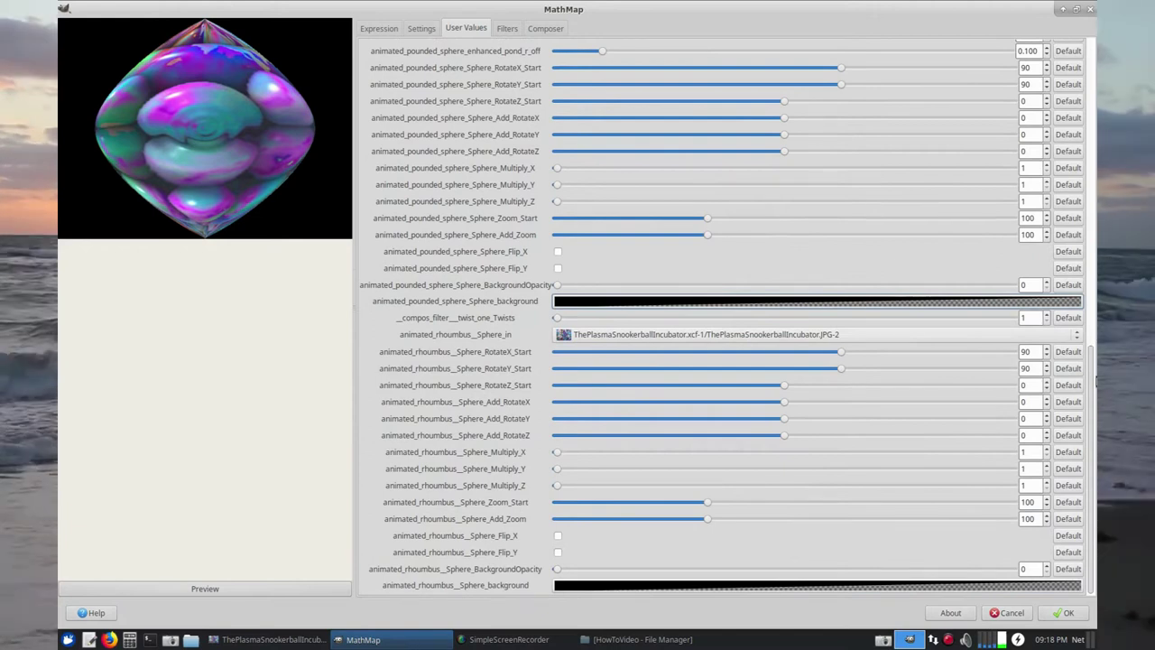
pyautogui.scroll(1, 1092, 347)
pyautogui.scroll(12, 1092, 347)
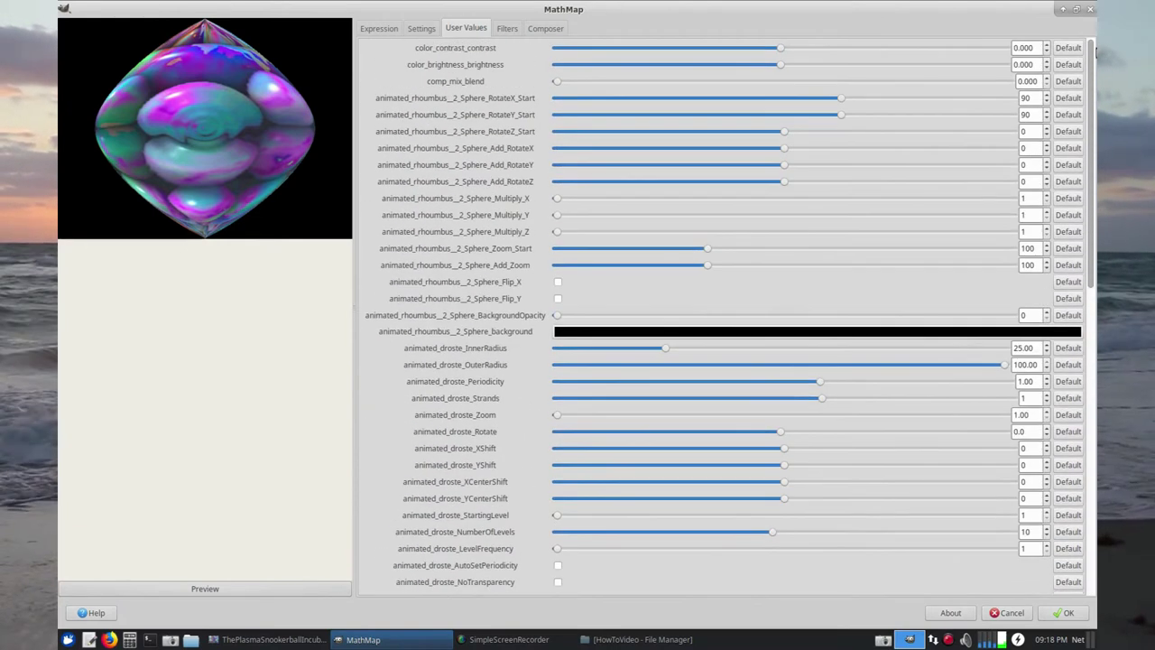
pyautogui.click(626, 331)
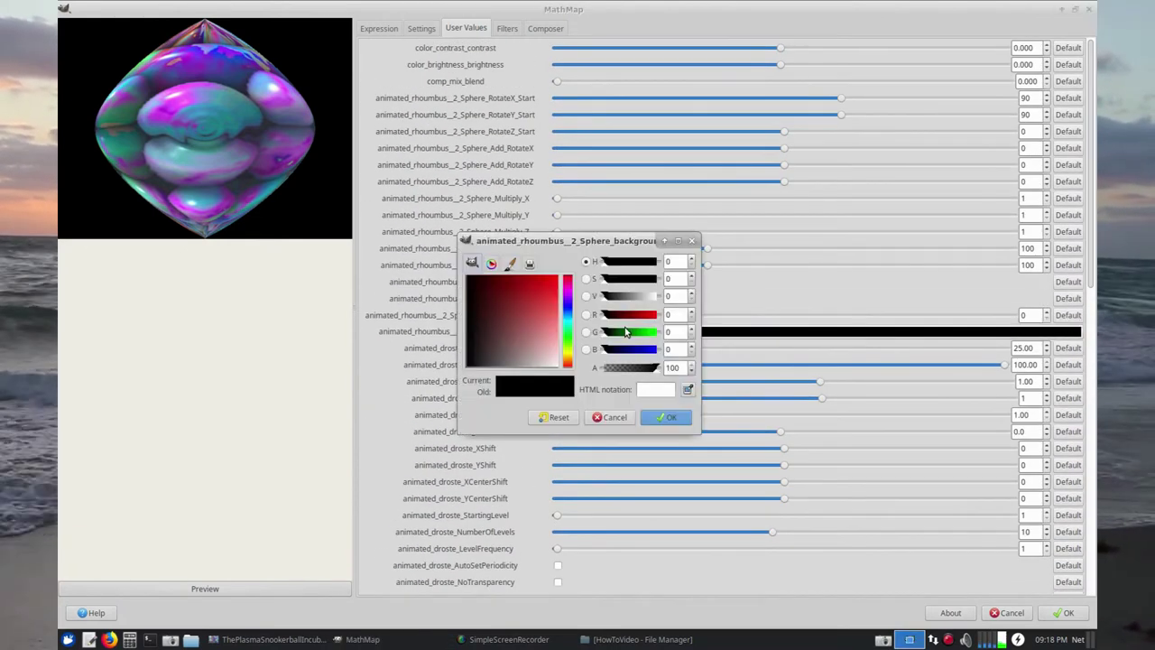
pyautogui.moveTo(636, 367); pyautogui.dragTo(603, 368)
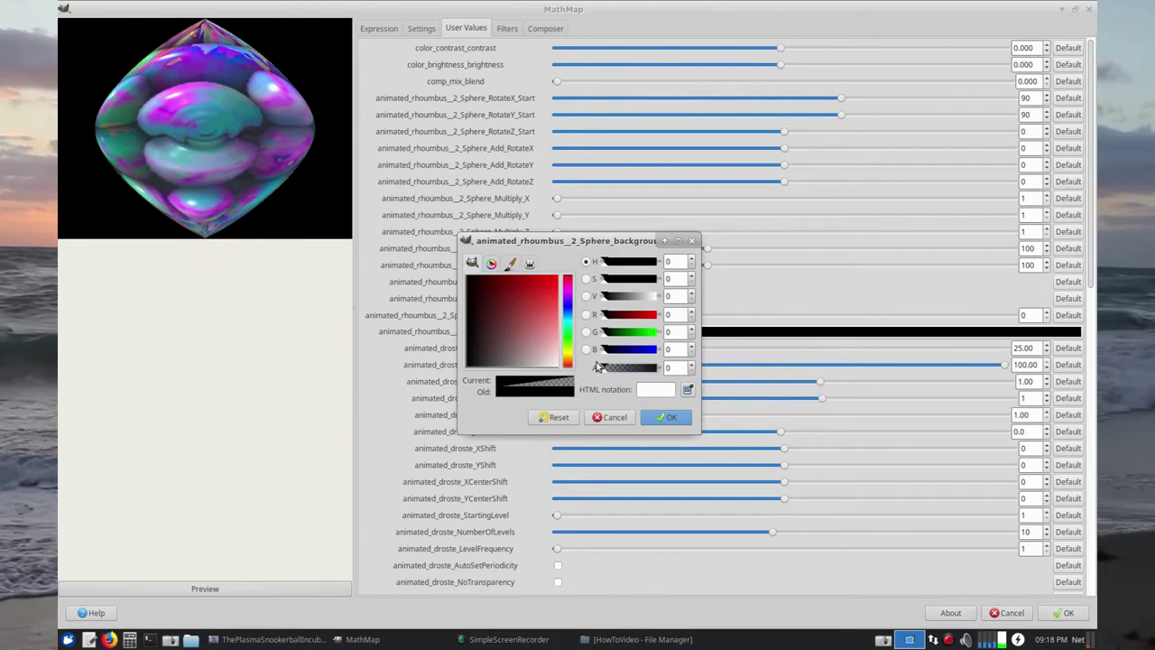
pyautogui.click(653, 416)
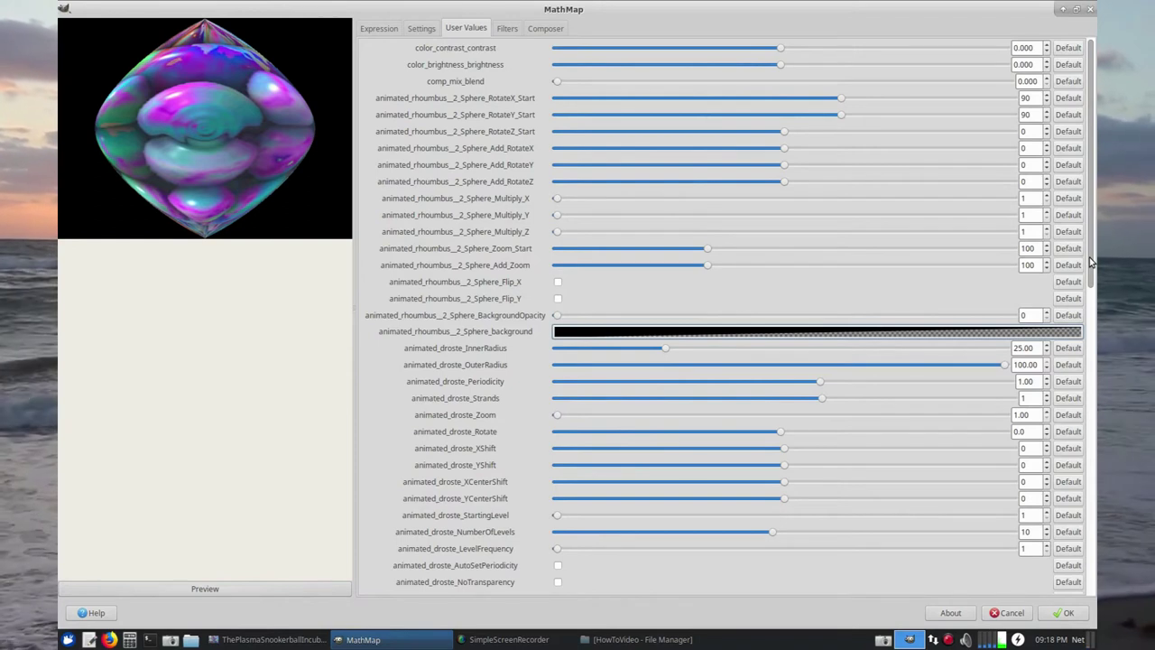
# Check which source images are available for the first animated rhoumbus's Sphere_in input.
pyautogui.moveTo(1090, 262); pyautogui.dragTo(1094, 582)
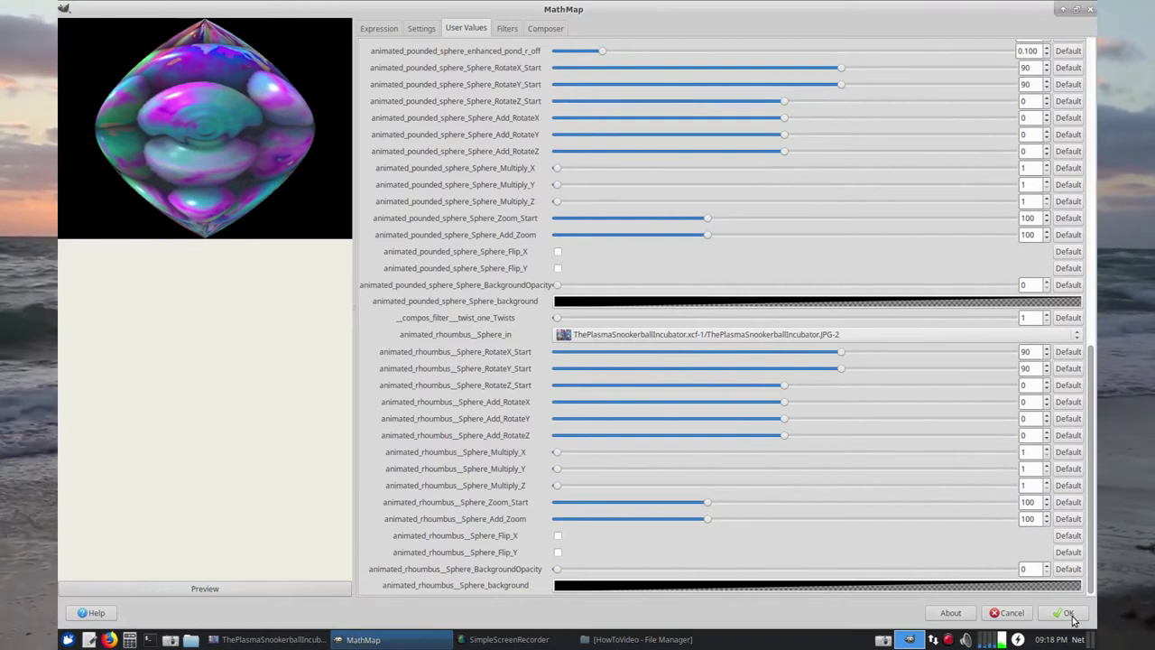
pyautogui.moveTo(1092, 568); pyautogui.dragTo(1065, 615)
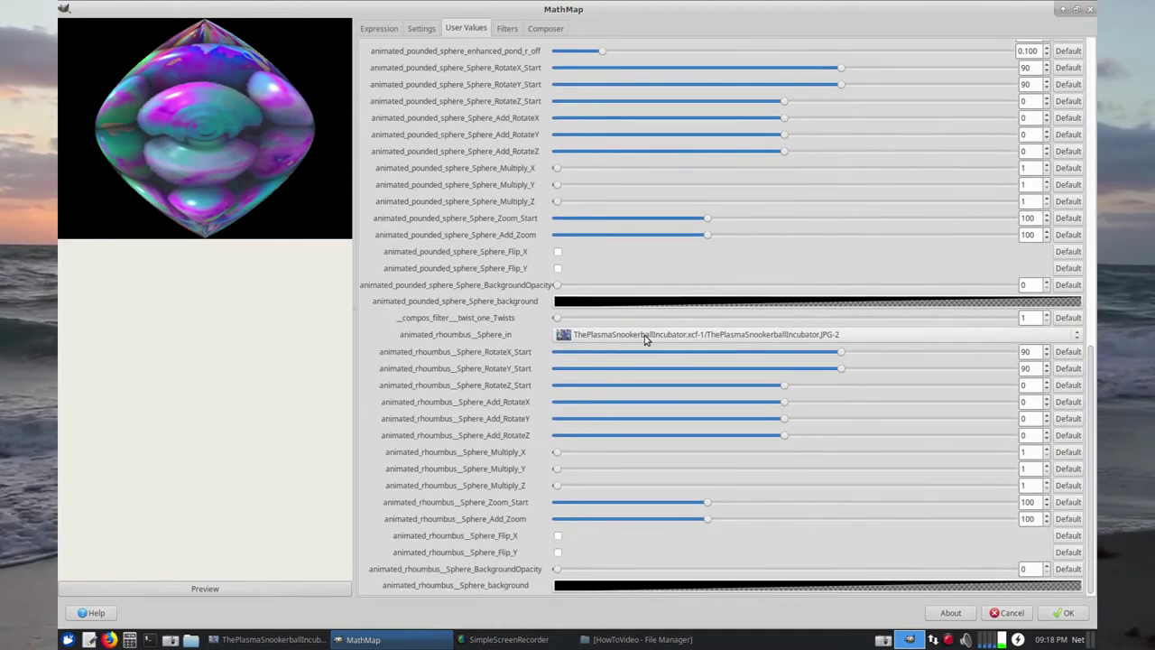
pyautogui.click(1076, 336)
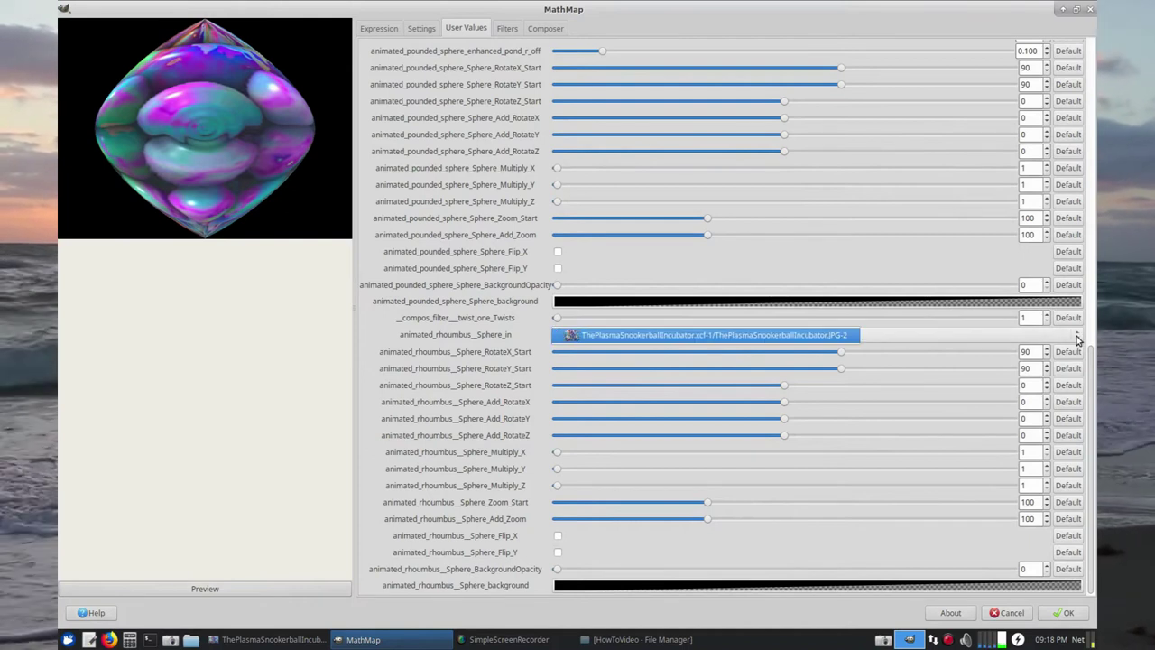
pyautogui.click(1077, 338)
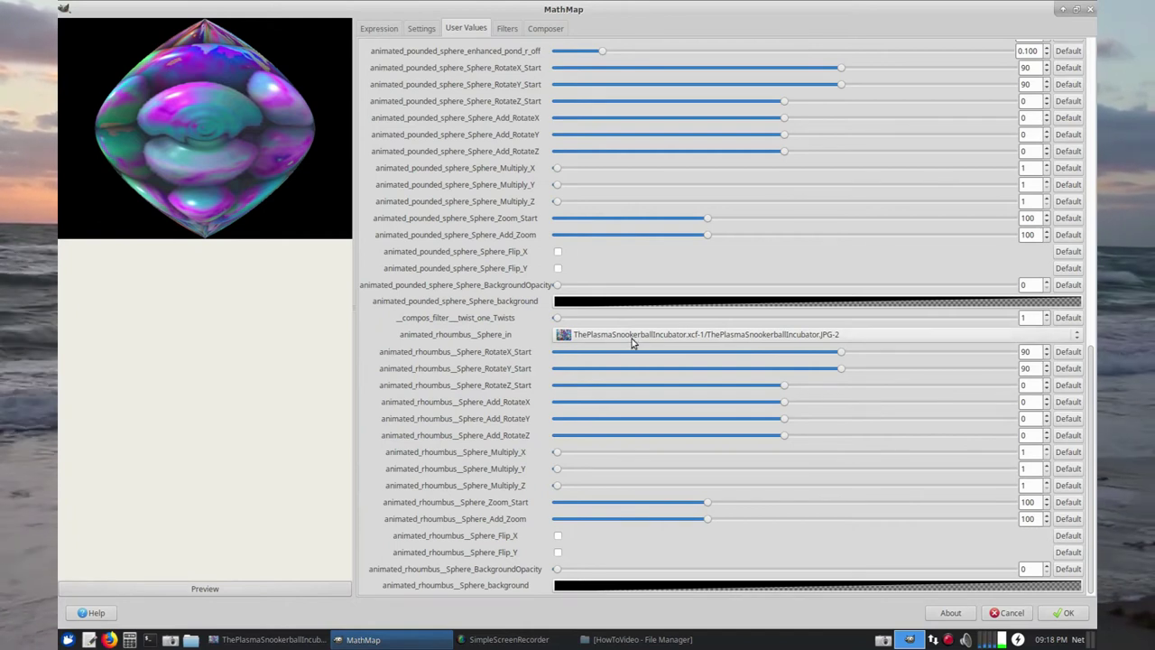
pyautogui.click(1077, 336)
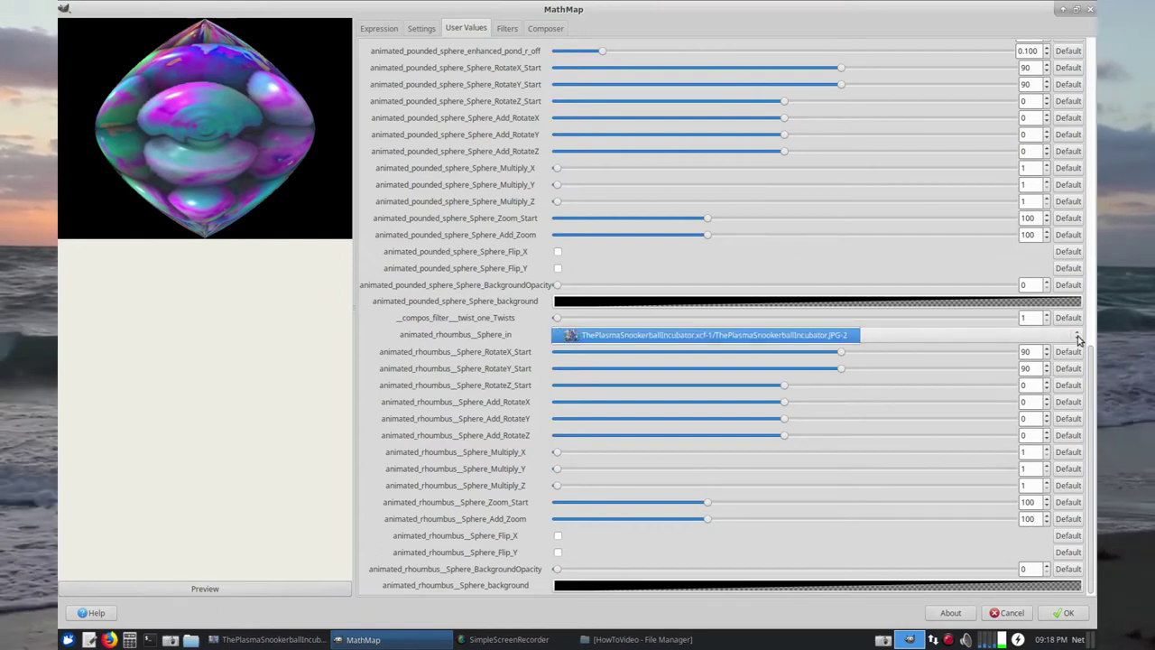
pyautogui.click(1079, 338)
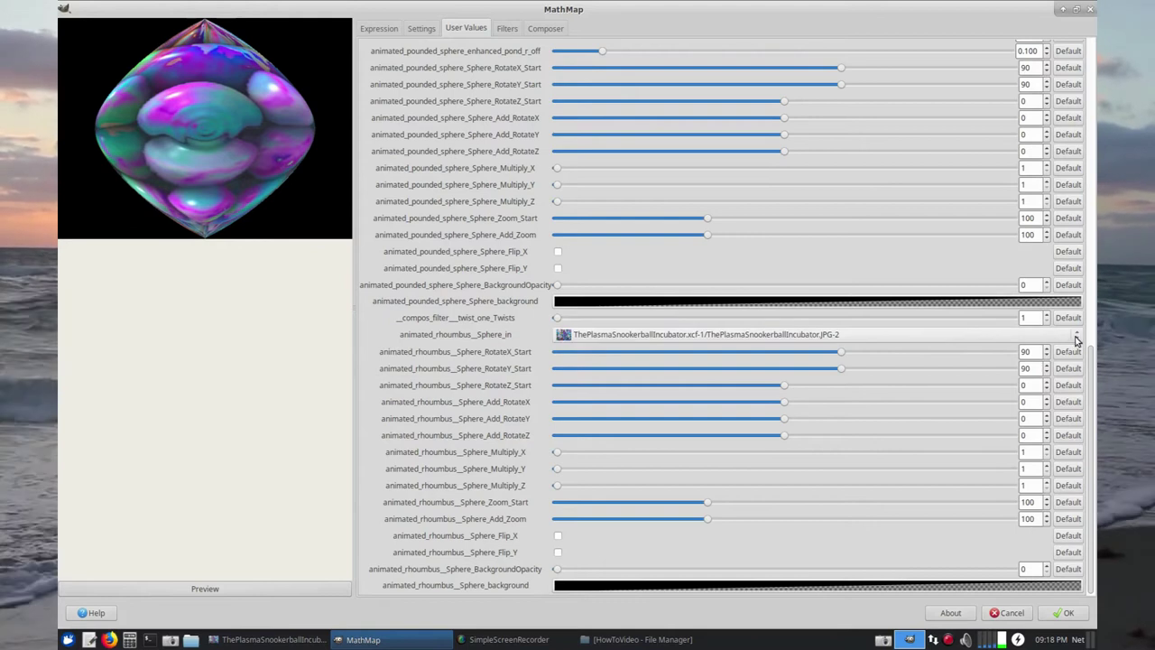
# Set the contrast to 0.281 and the brightness to 0.162, and review how the nodes feed the mix.
pyautogui.scroll(-10, 1090, 352)
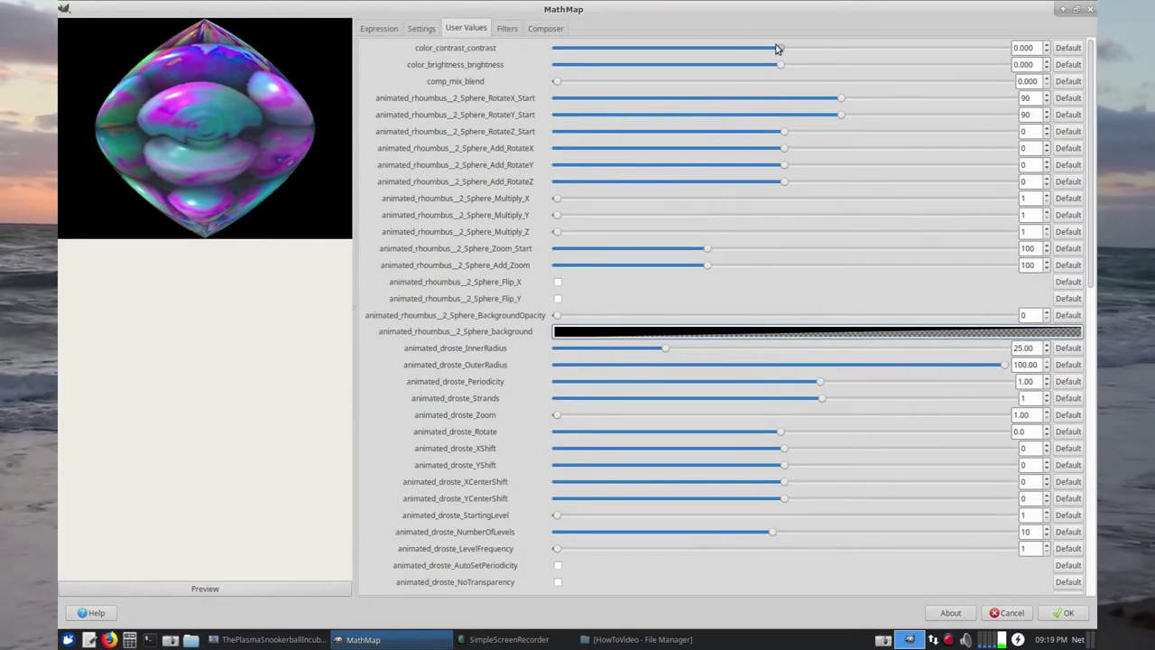
pyautogui.moveTo(781, 51); pyautogui.dragTo(817, 72)
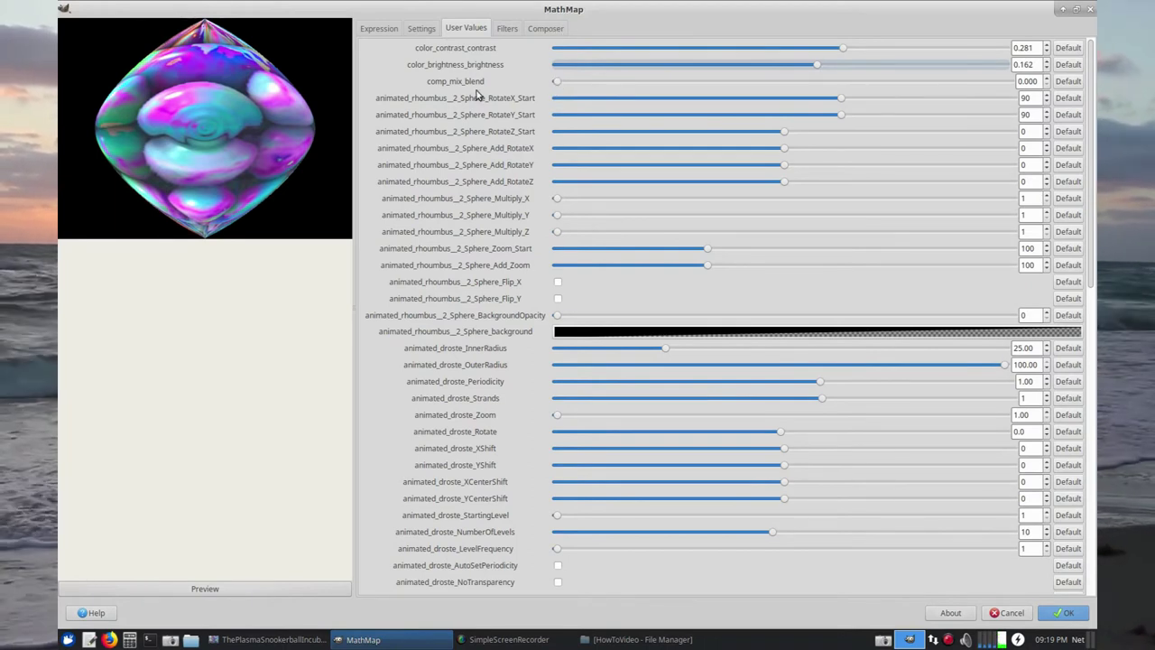
pyautogui.click(553, 31)
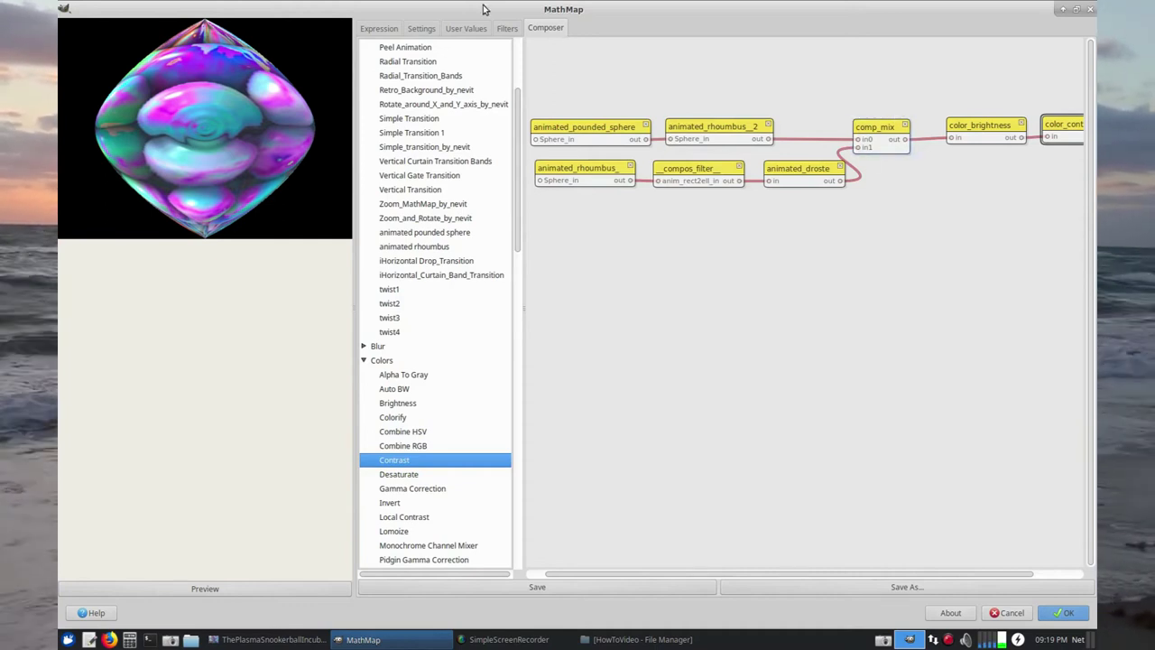
pyautogui.click(459, 29)
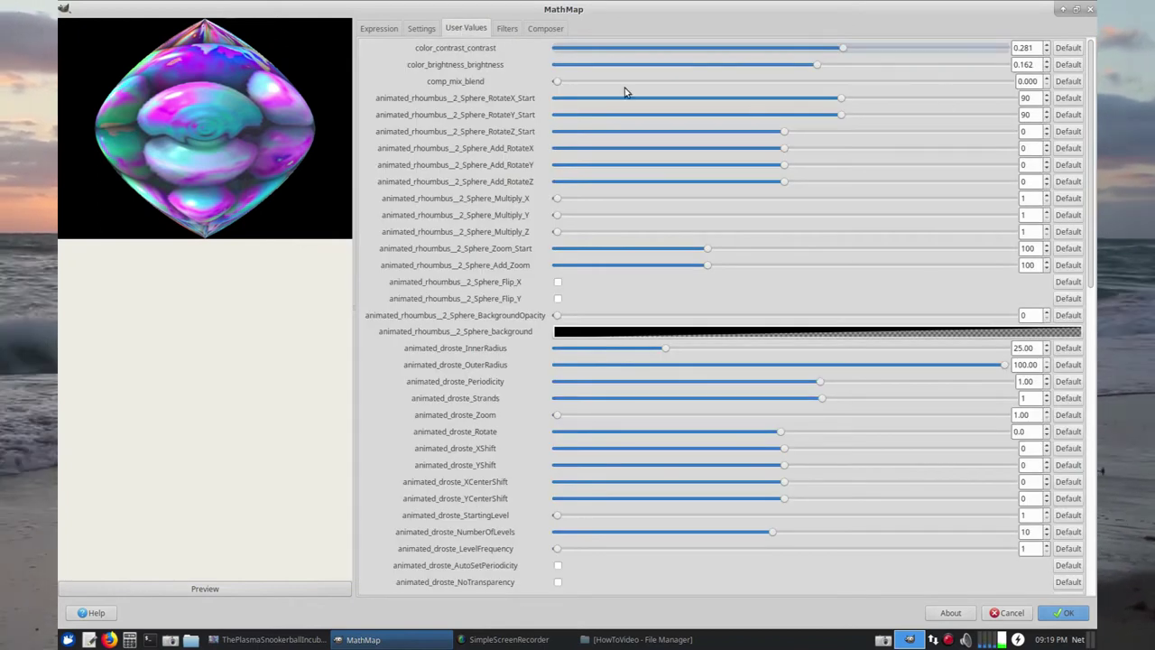
# Try the mix blend at 1.000 and set it to 0.5 so both branches blend equally.
pyautogui.moveTo(554, 81); pyautogui.dragTo(1004, 90)
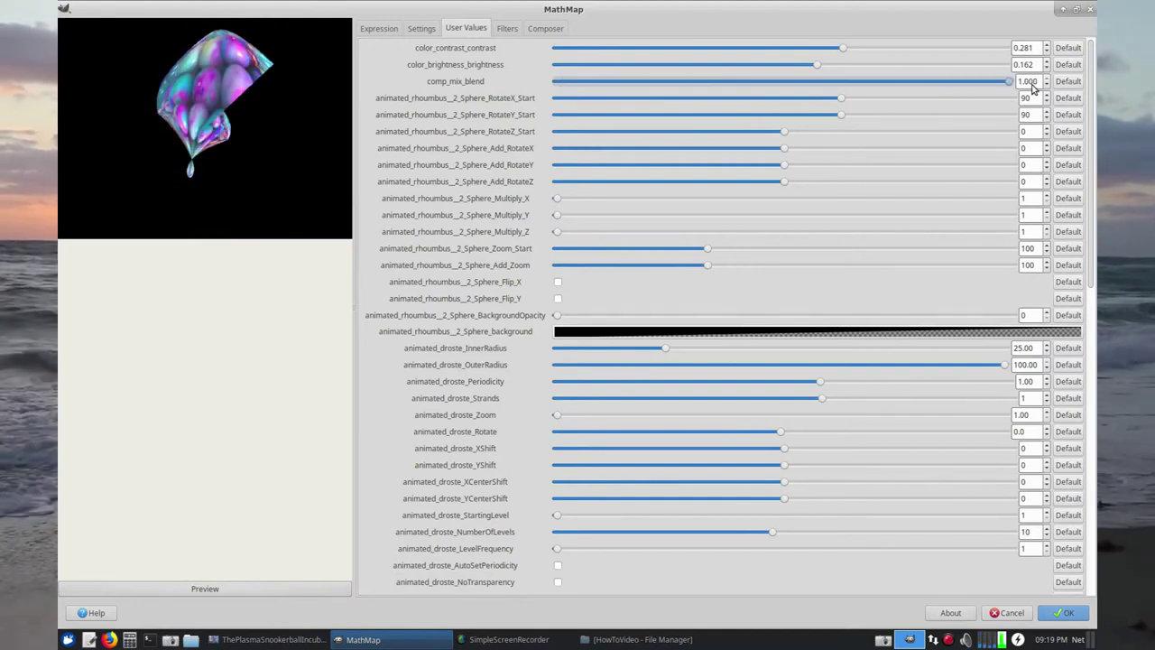
pyautogui.moveTo(1005, 87); pyautogui.dragTo(778, 81)
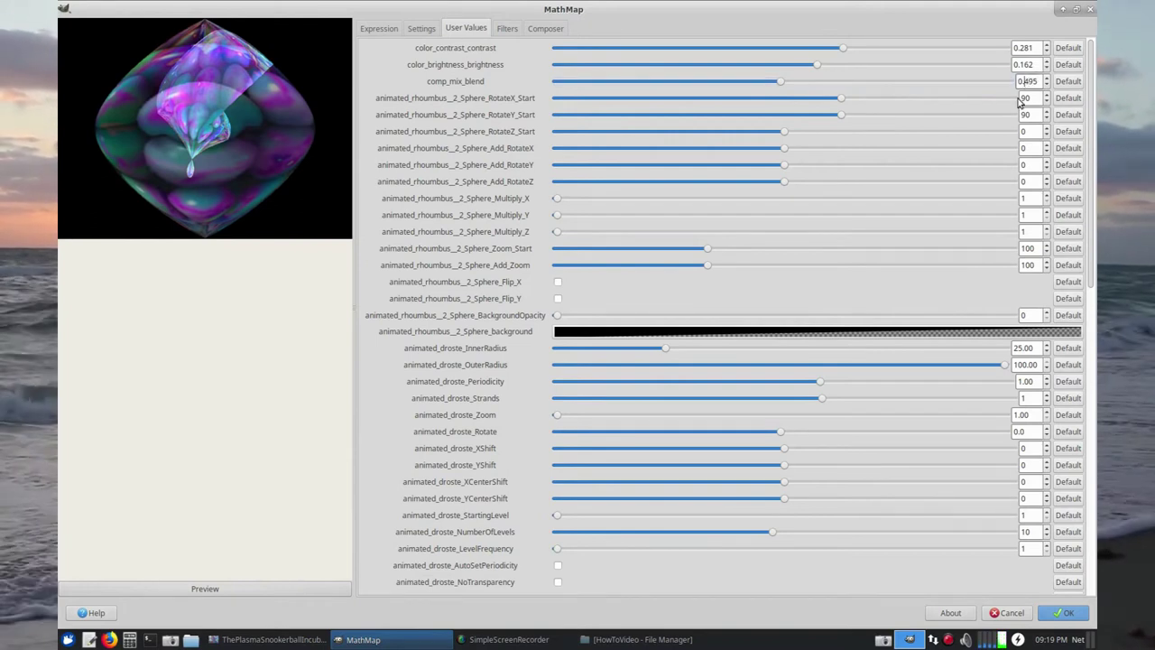
pyautogui.press('Delete')
pyautogui.press('Delete')
pyautogui.press('Delete')
pyautogui.write('5')
pyautogui.press('Return')
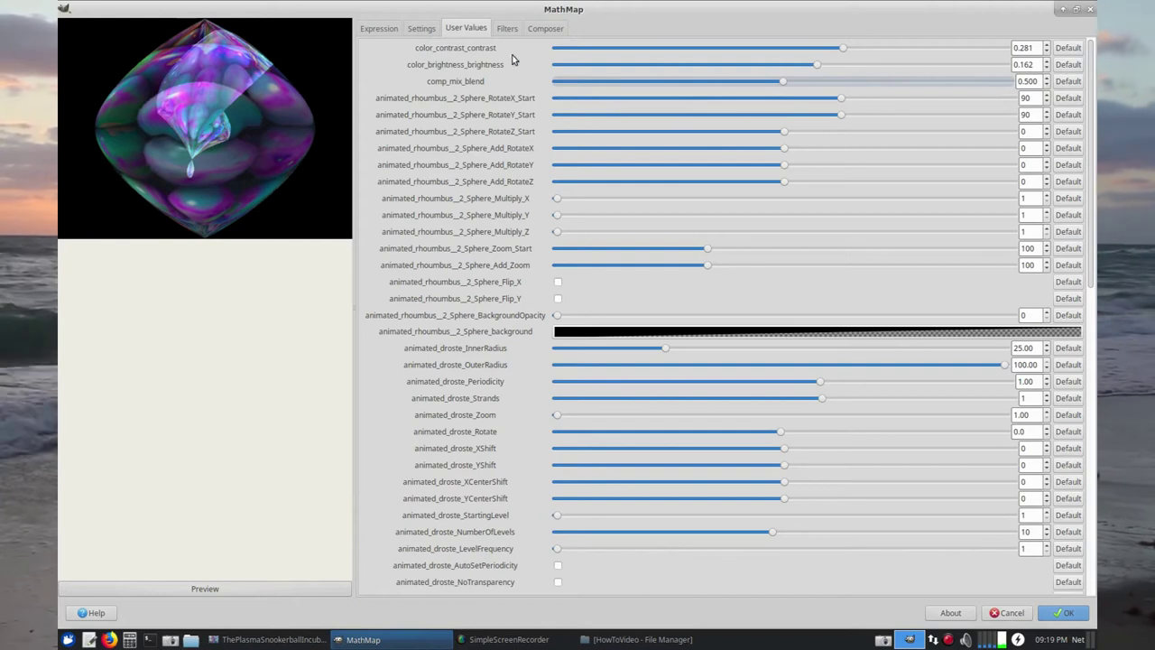
# Lower the animation's Parameter t to preview another moment, and compare the composer's node chain with the user values.
pyautogui.click(421, 28)
pyautogui.moveTo(516, 120); pyautogui.dragTo(484, 90)
pyautogui.click(467, 28)
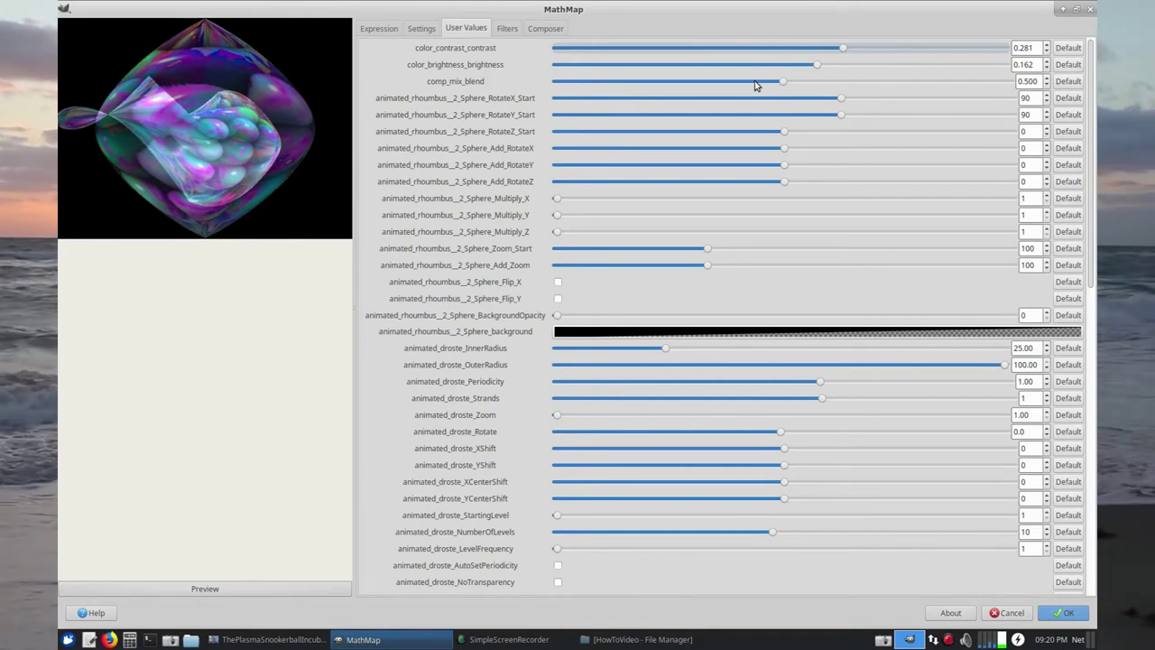
pyautogui.click(544, 30)
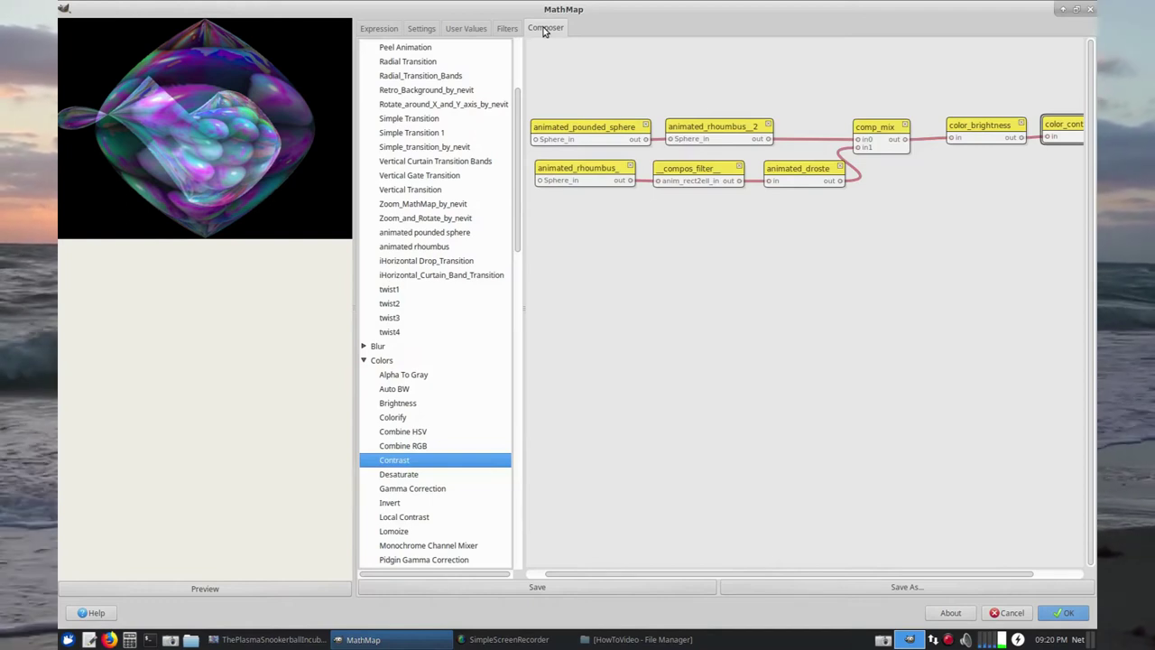
pyautogui.click(477, 29)
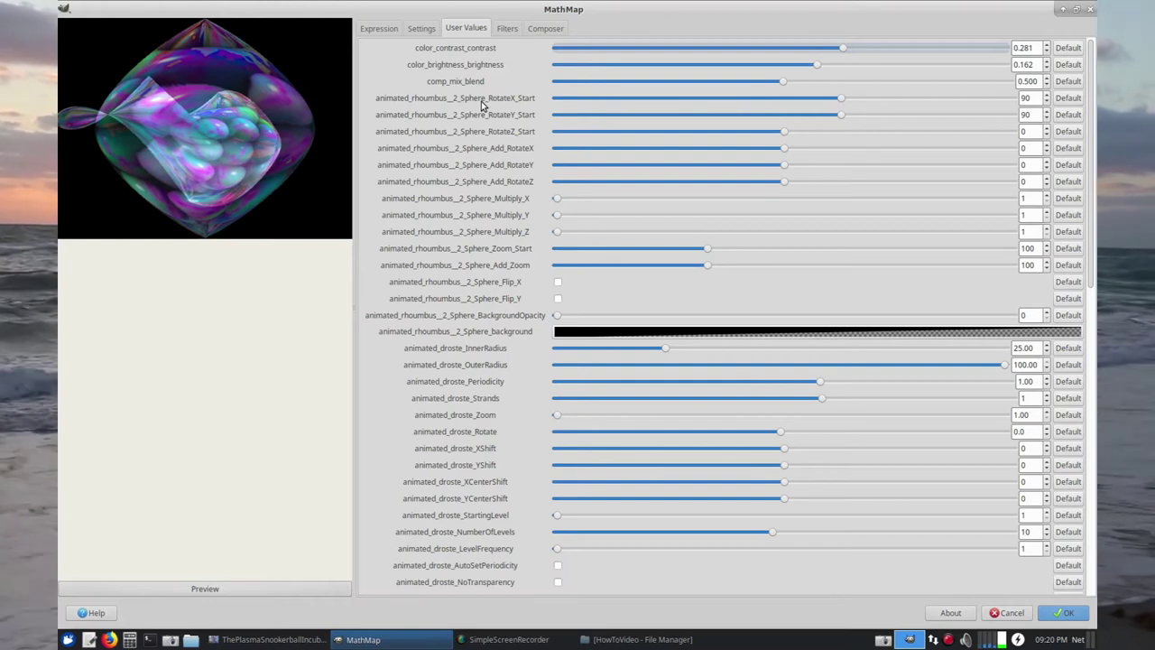
pyautogui.click(545, 27)
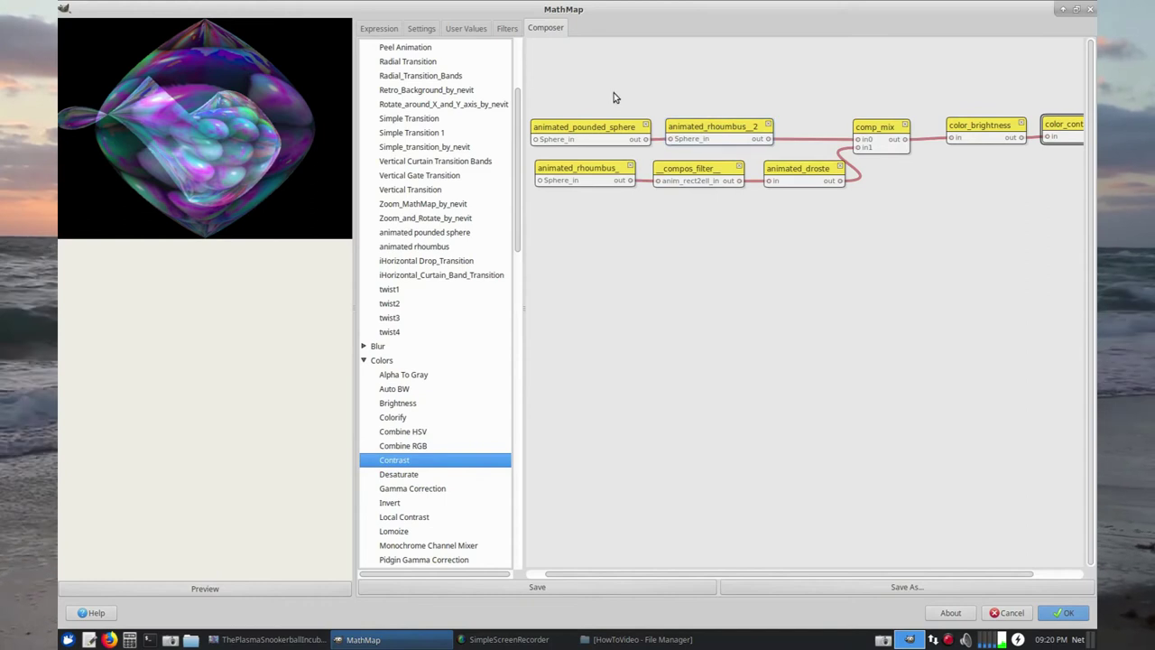
pyautogui.click(477, 32)
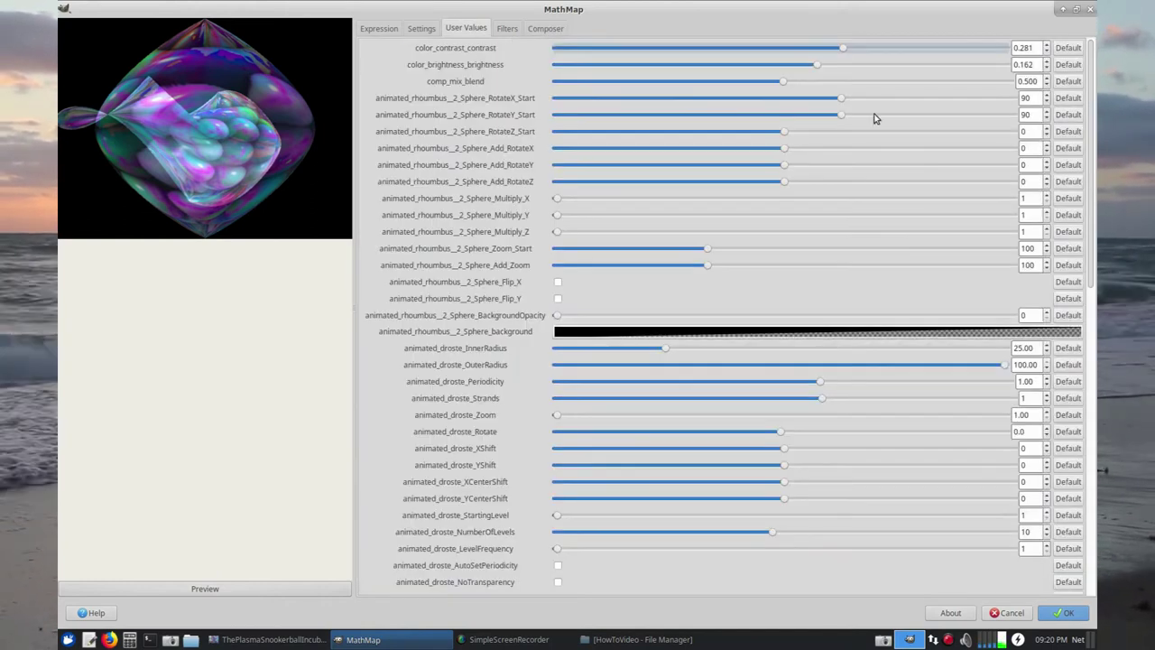
# Try a RotateX_Start of 10 for the second animated rhoumbus, and set both its RotateX_Start and RotateY_Start to 0.
pyautogui.click(1022, 97)
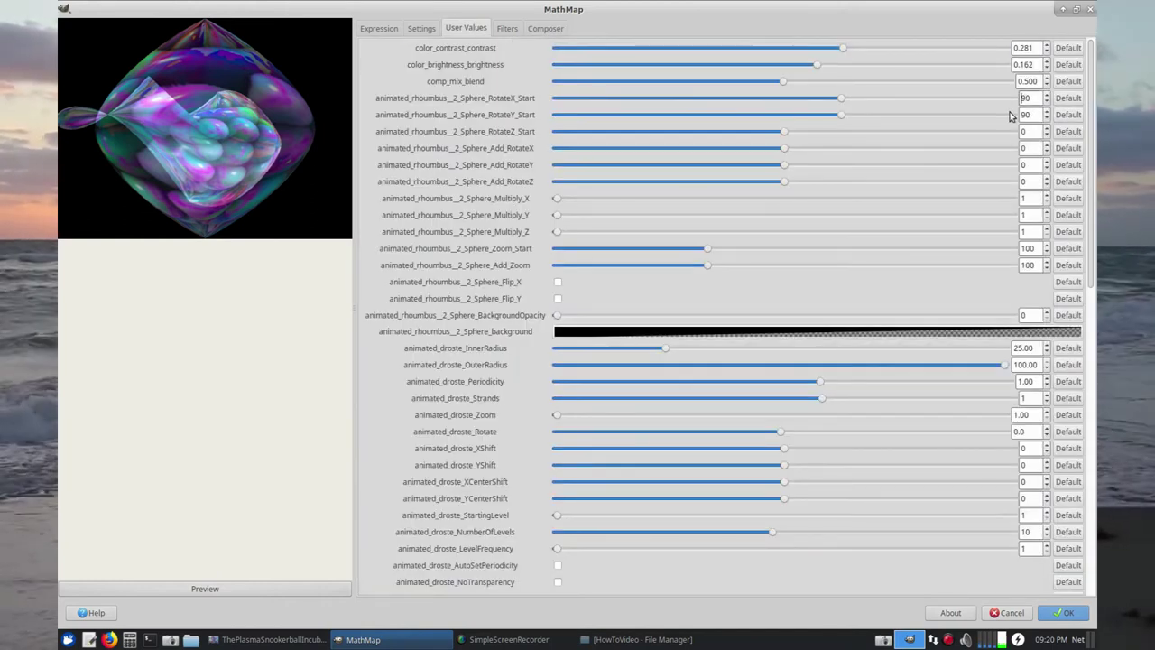
pyautogui.press('Delete')
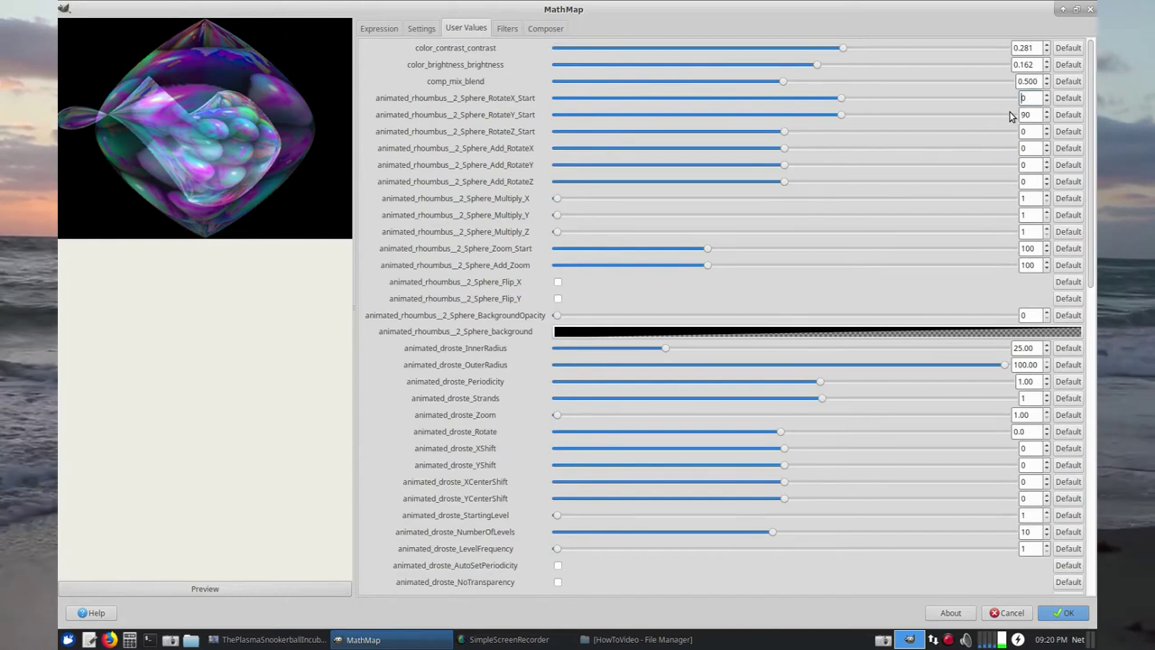
pyautogui.write('1')
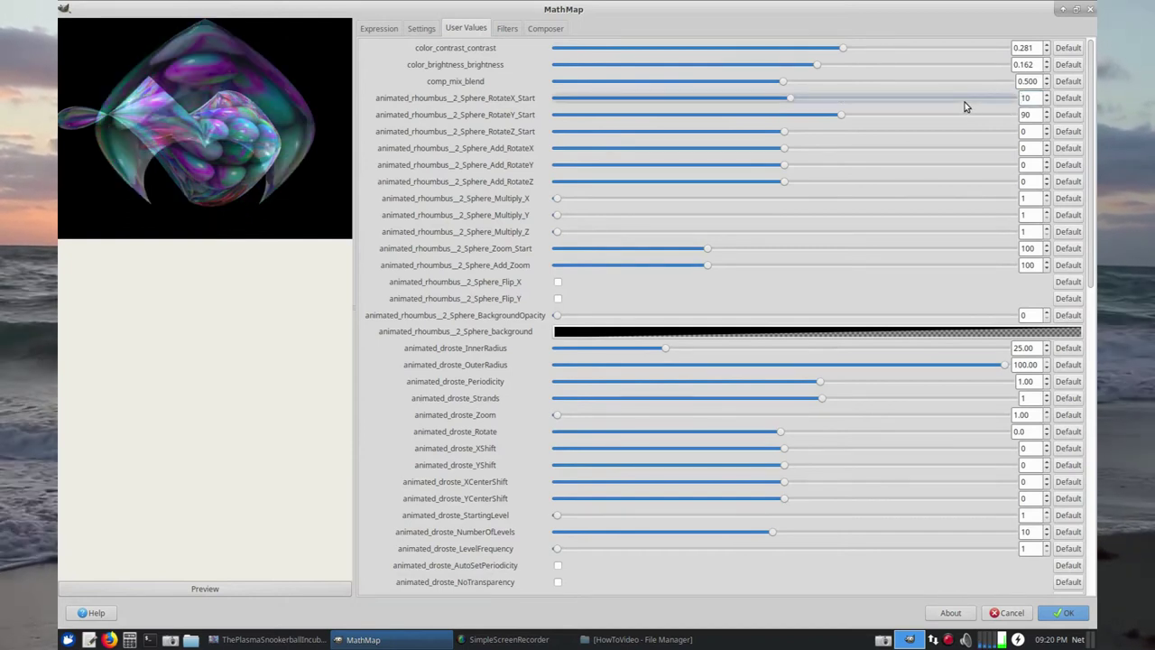
pyautogui.click(1023, 114)
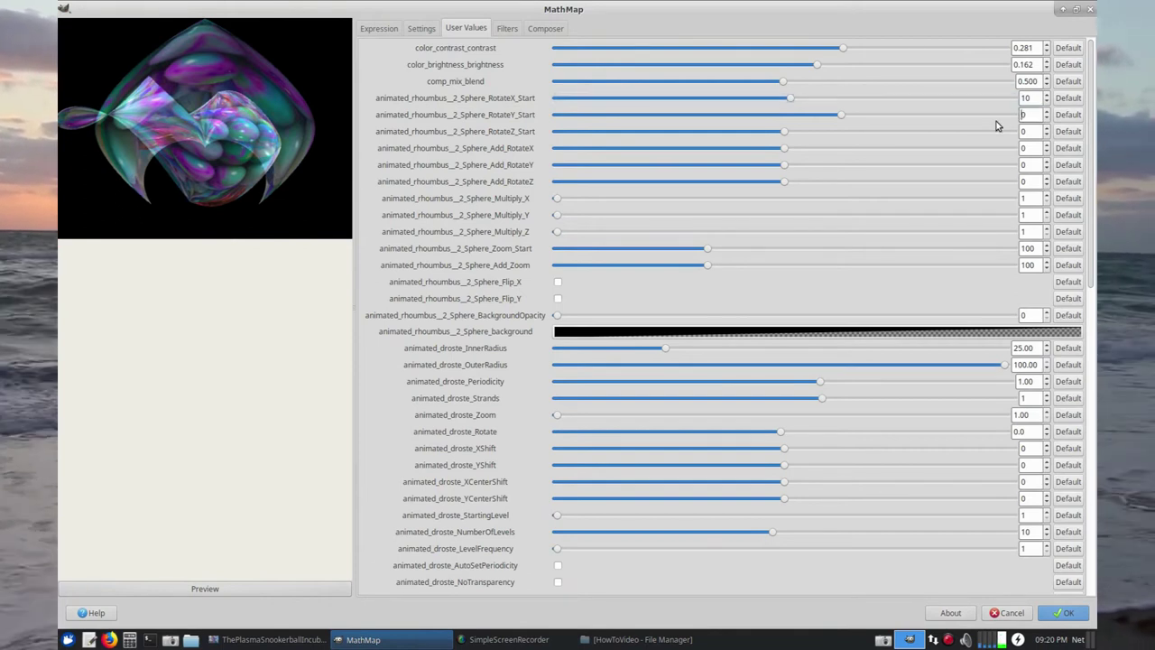
pyautogui.press('Delete')
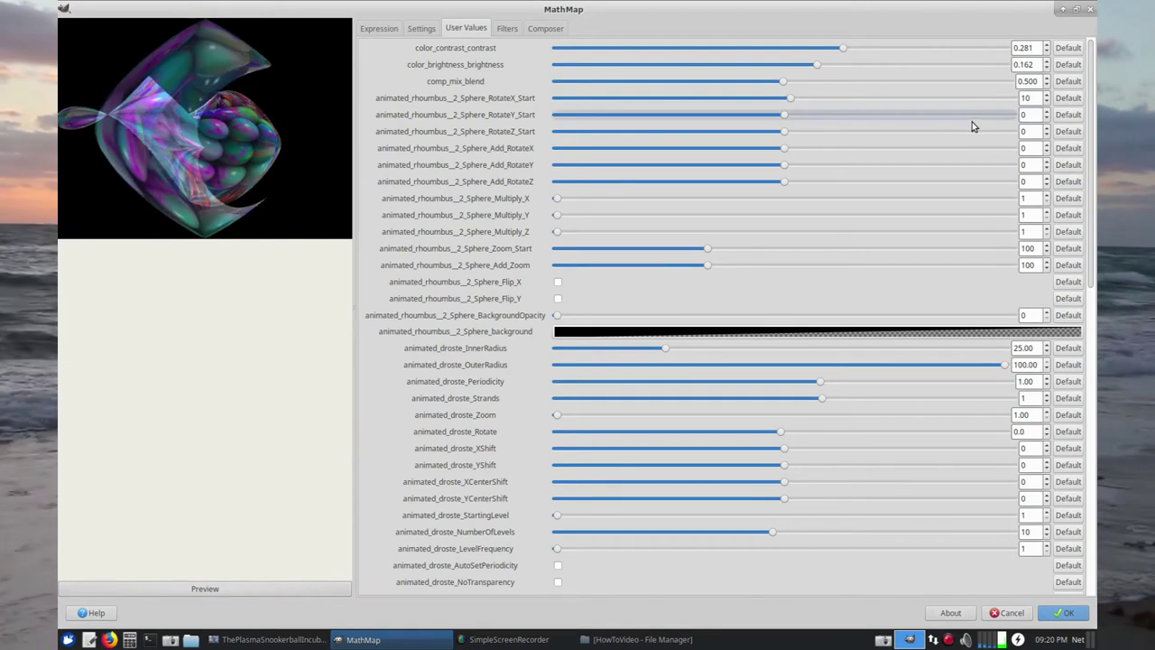
pyautogui.click(1022, 97)
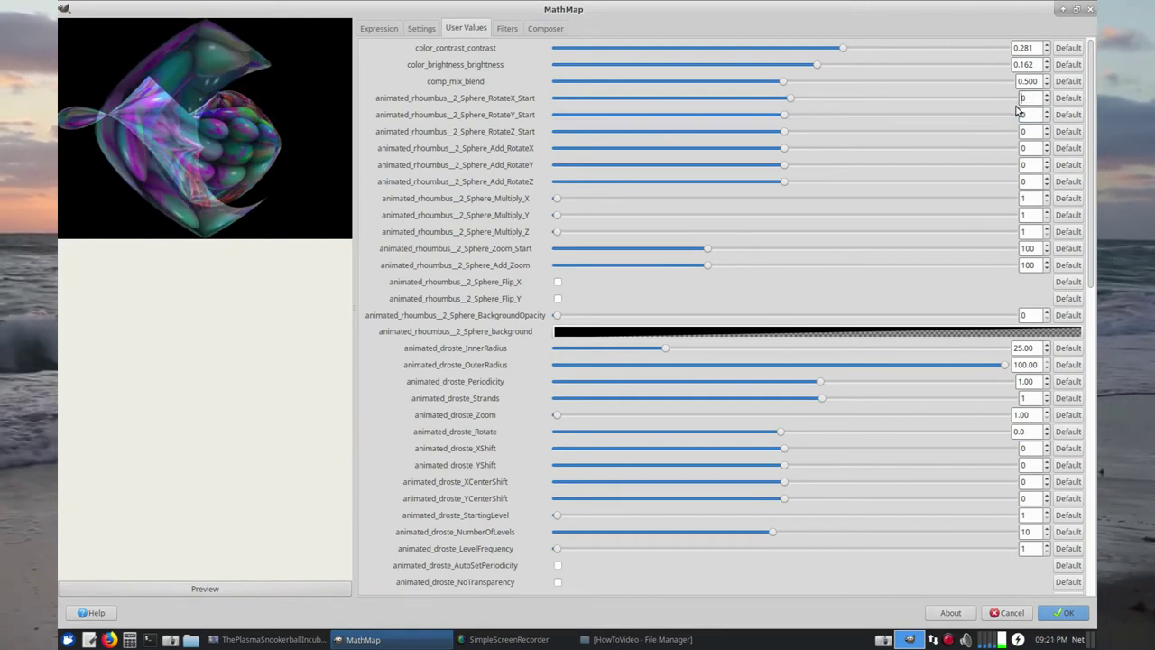
pyautogui.press('Return')
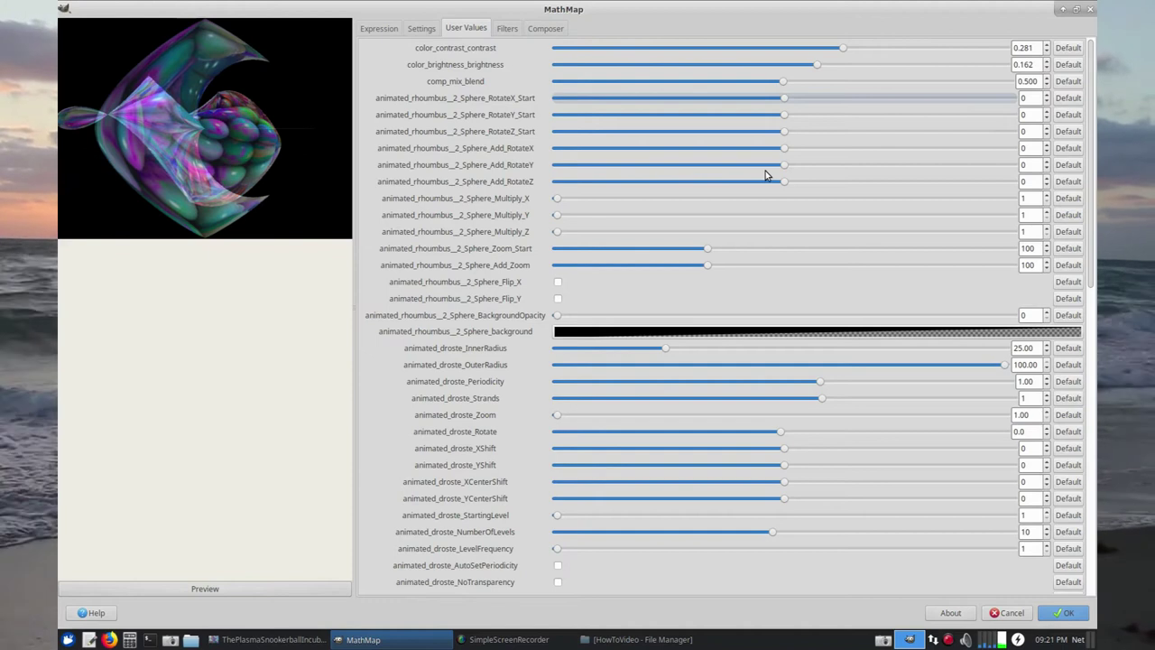
# Set the second rhoumbus's Add_RotateX and Add_RotateY to 360, and preview the animation at Parameter t 0.10.
pyautogui.moveTo(785, 150); pyautogui.dragTo(1038, 151)
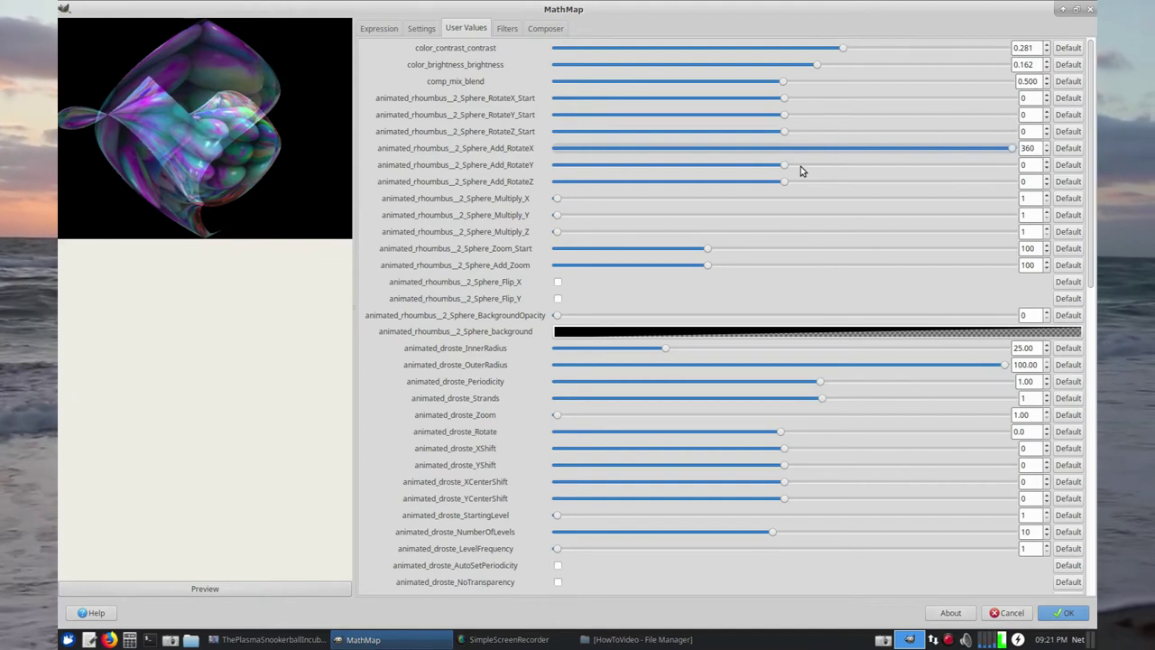
pyautogui.moveTo(784, 166); pyautogui.dragTo(796, 165)
pyautogui.moveTo(876, 176); pyautogui.dragTo(1042, 174)
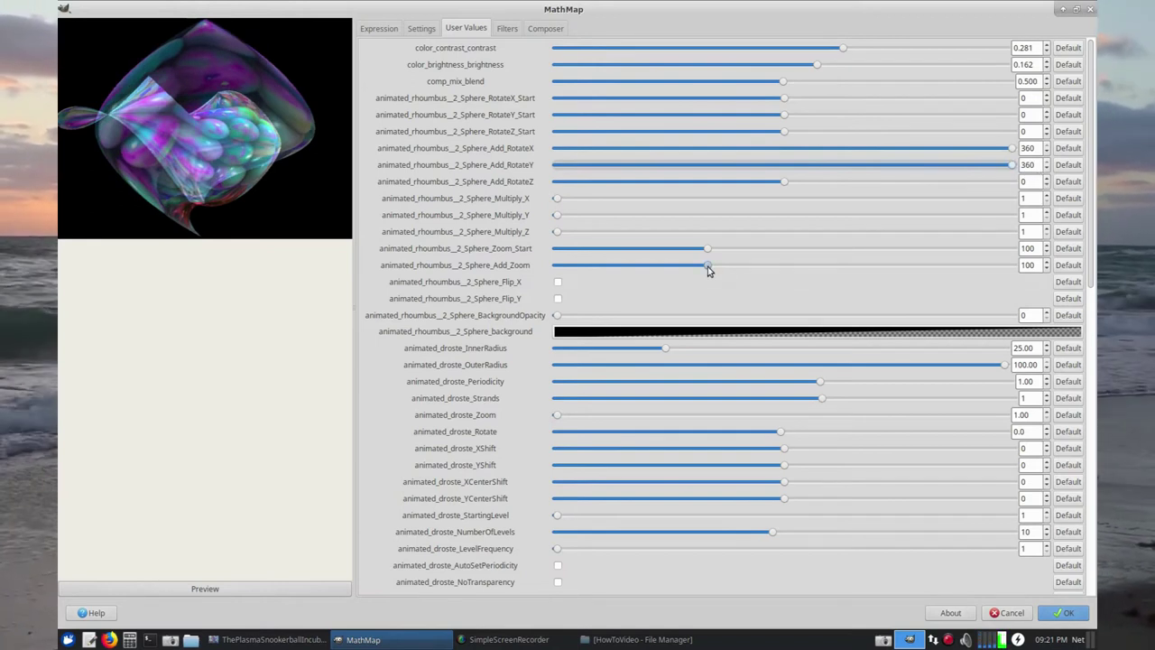
pyautogui.click(418, 31)
pyautogui.moveTo(497, 118)
pyautogui.mouseDown()
pyautogui.moveTo(475, 118)
pyautogui.moveTo(558, 122)
pyautogui.moveTo(498, 133)
pyautogui.mouseUp()
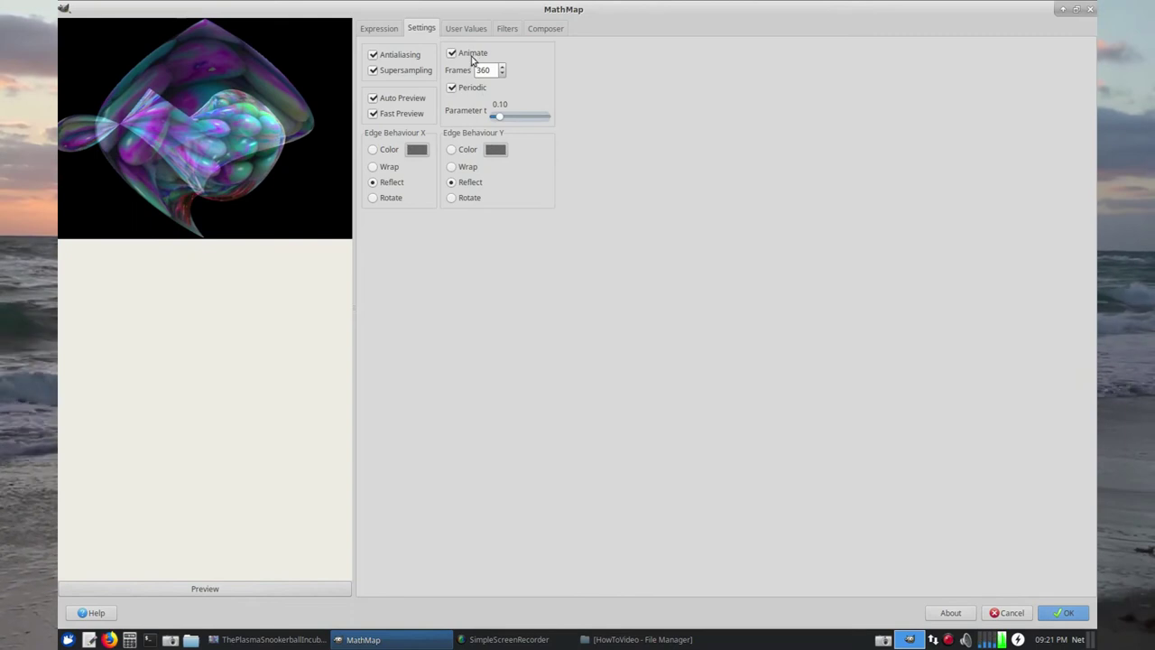
# Try -360 for the second rhoumbus's Add_RotateX and Add_RotateY, and preview the animation at Parameter t 0.00.
pyautogui.click(466, 28)
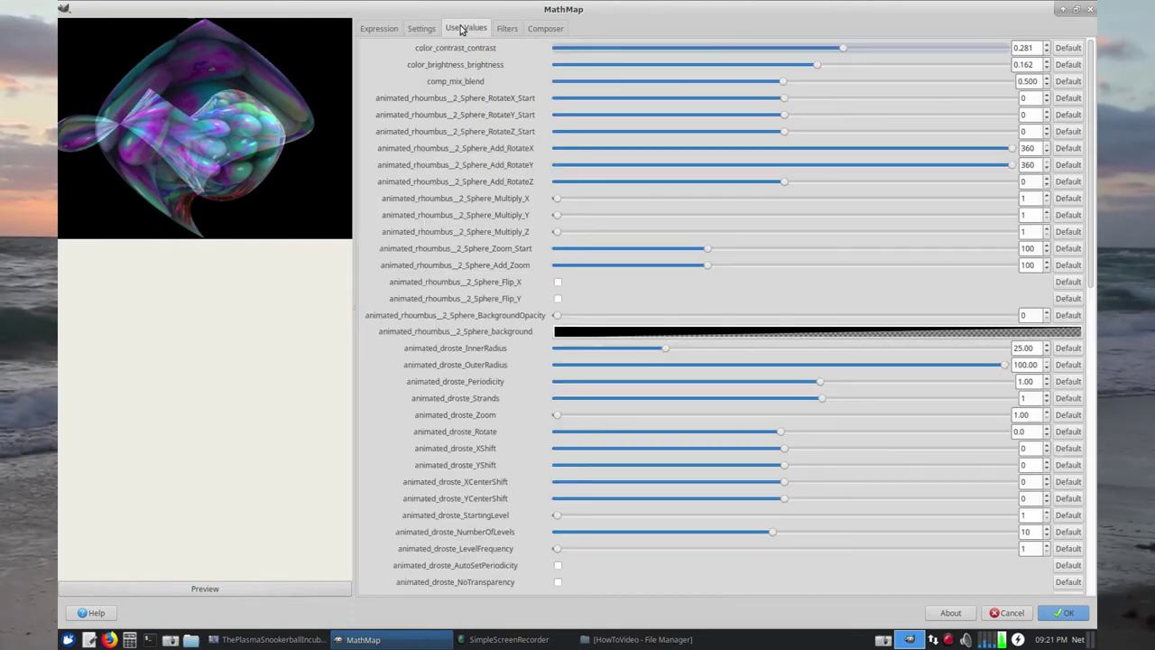
pyautogui.click(1007, 150)
pyautogui.moveTo(716, 151); pyautogui.dragTo(508, 131)
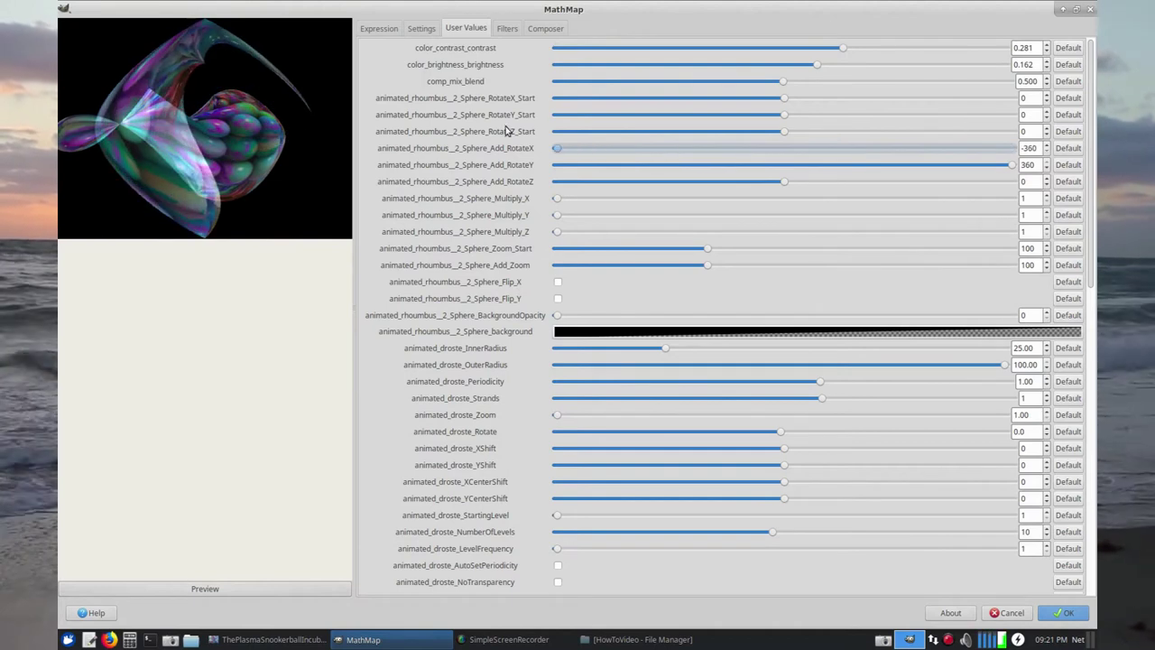
pyautogui.moveTo(1012, 169); pyautogui.dragTo(485, 166)
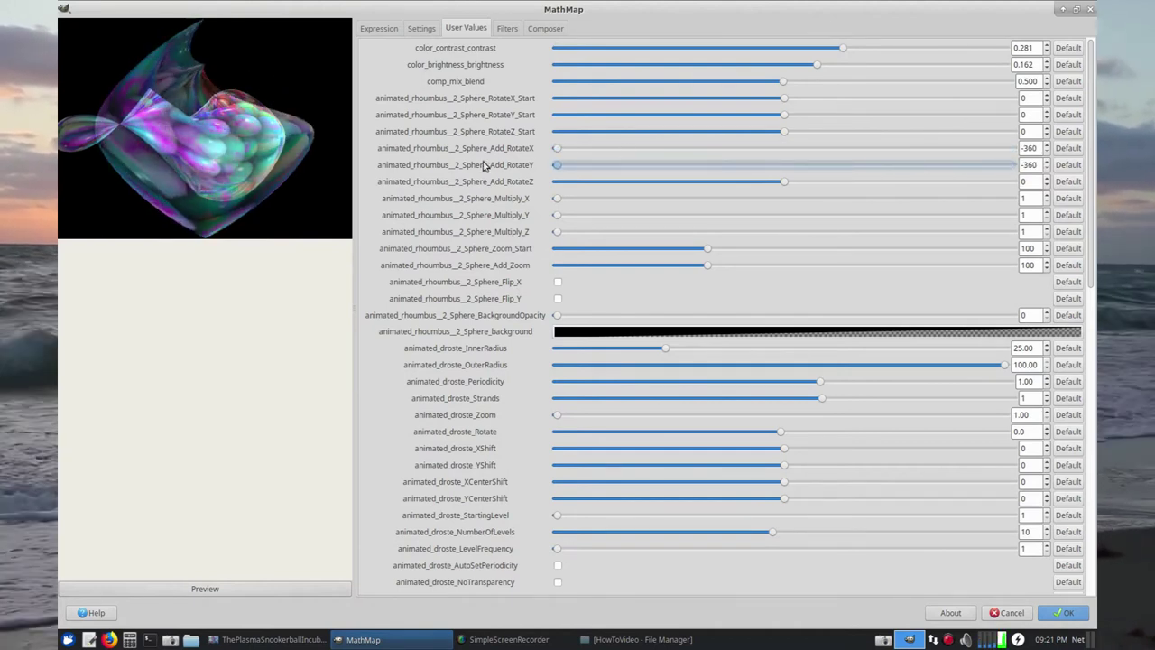
pyautogui.click(417, 28)
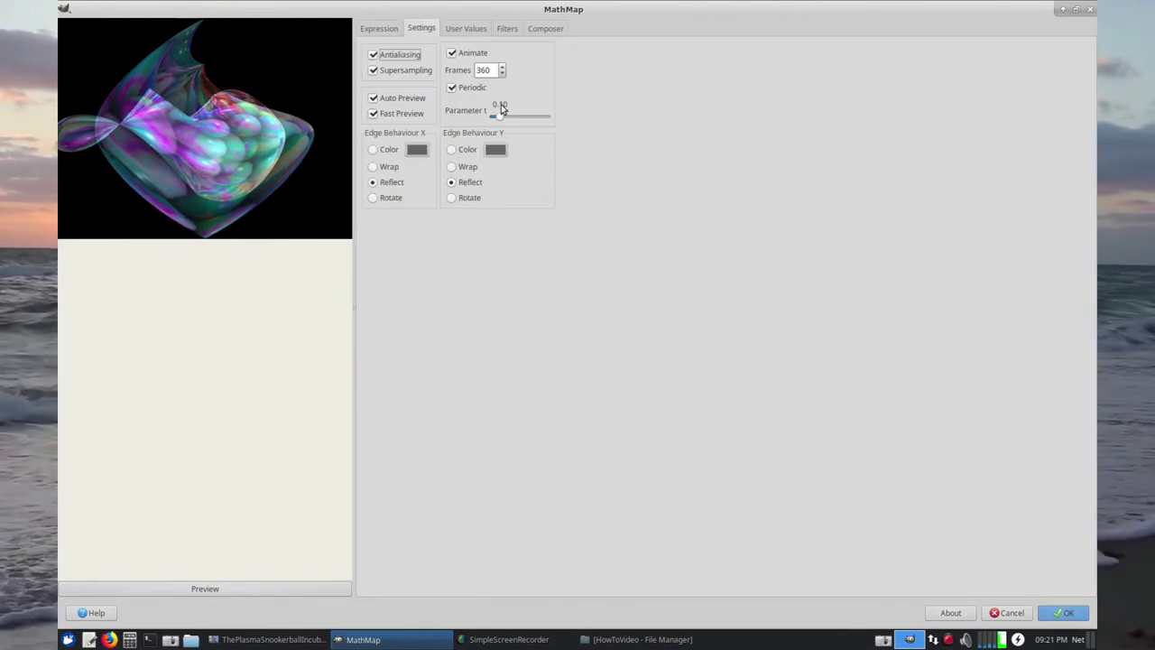
pyautogui.moveTo(499, 116); pyautogui.dragTo(467, 135)
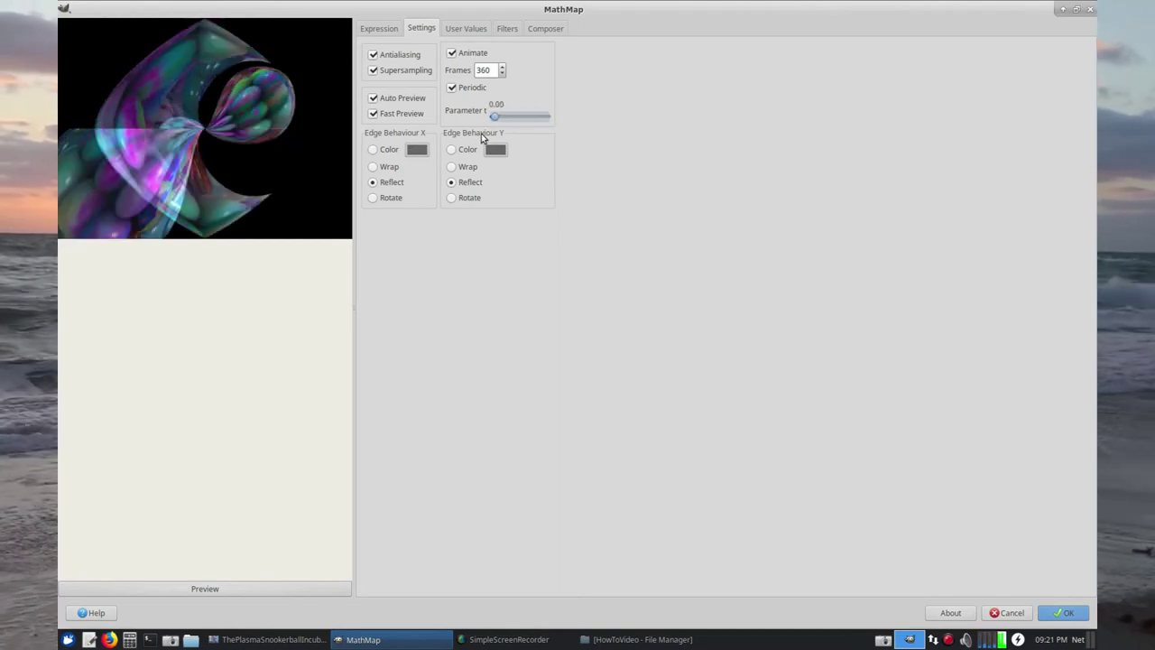
# Return both Add_RotateX and Add_RotateY of the second rhoumbus to 360.
pyautogui.click(465, 29)
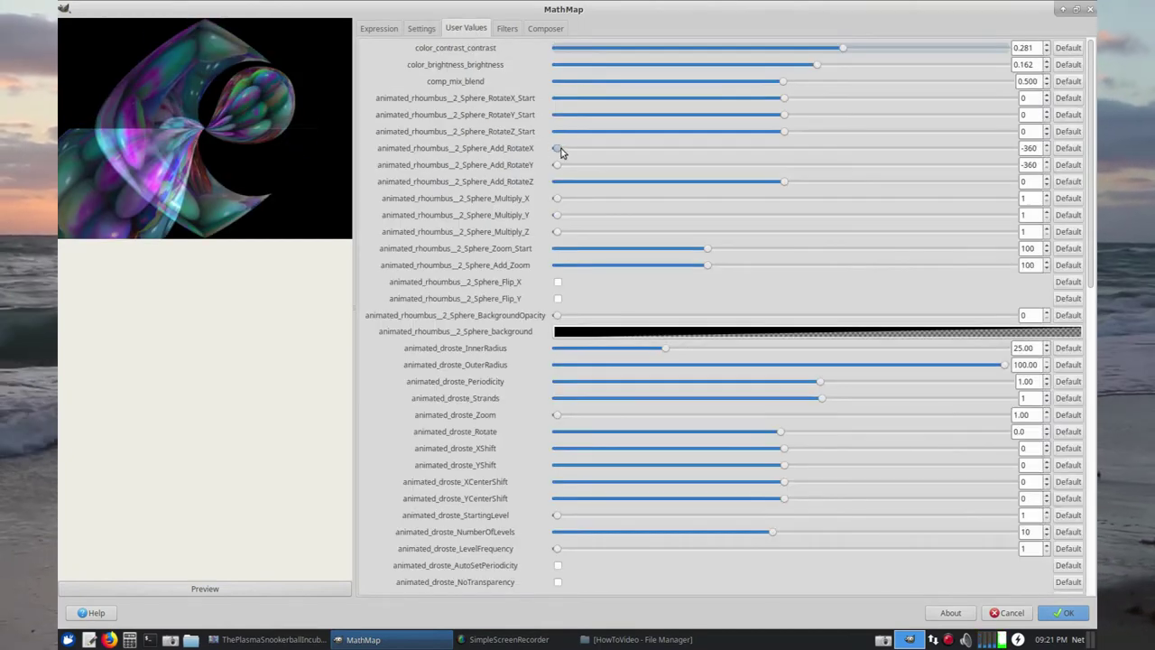
pyautogui.moveTo(683, 158); pyautogui.dragTo(1065, 168)
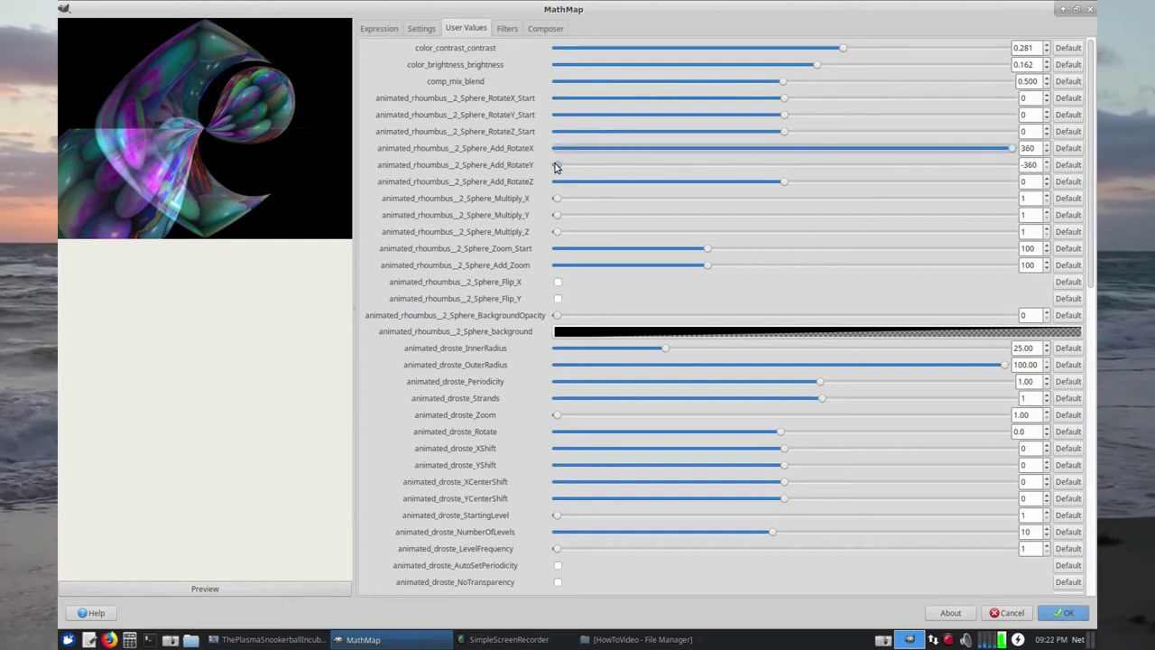
pyautogui.moveTo(696, 174); pyautogui.dragTo(1062, 178)
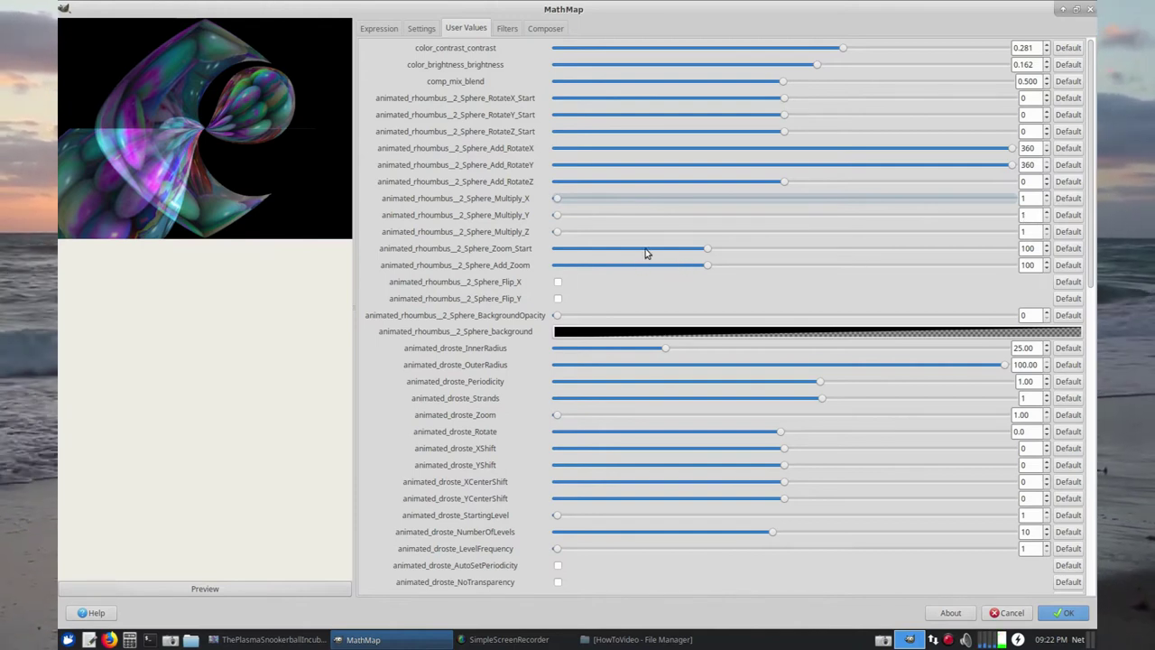
# Try a Zoom_Start of 74 and an Add_Zoom of 226 for the second rhoumbus, and preview it at Parameter t 1.00.
pyautogui.click(709, 249)
pyautogui.moveTo(672, 249); pyautogui.dragTo(896, 277)
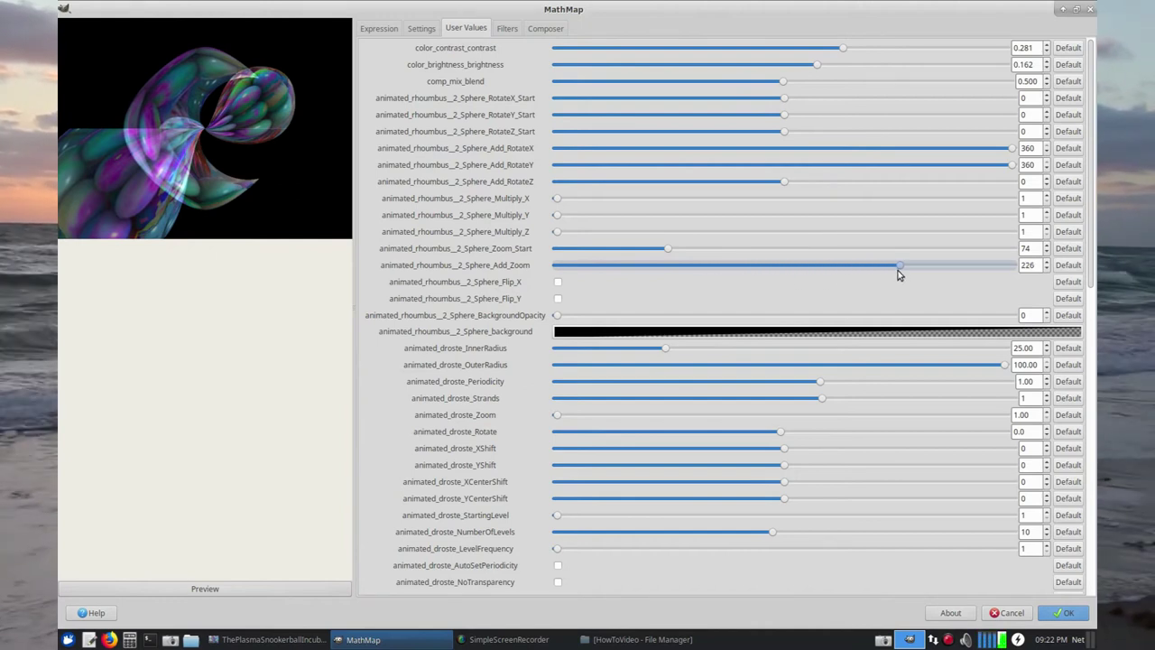
pyautogui.click(421, 28)
pyautogui.moveTo(495, 117); pyautogui.dragTo(590, 121)
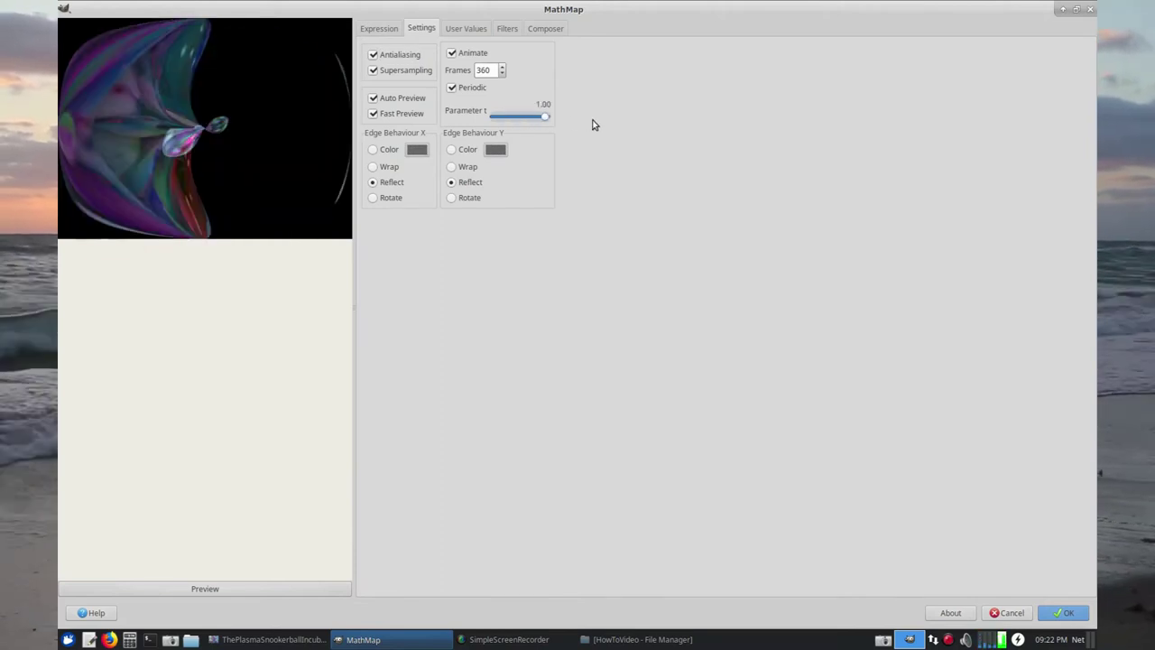
# Reduce the second rhoumbus's Add_Zoom to 97 and its Zoom_Start to 70.
pyautogui.click(459, 29)
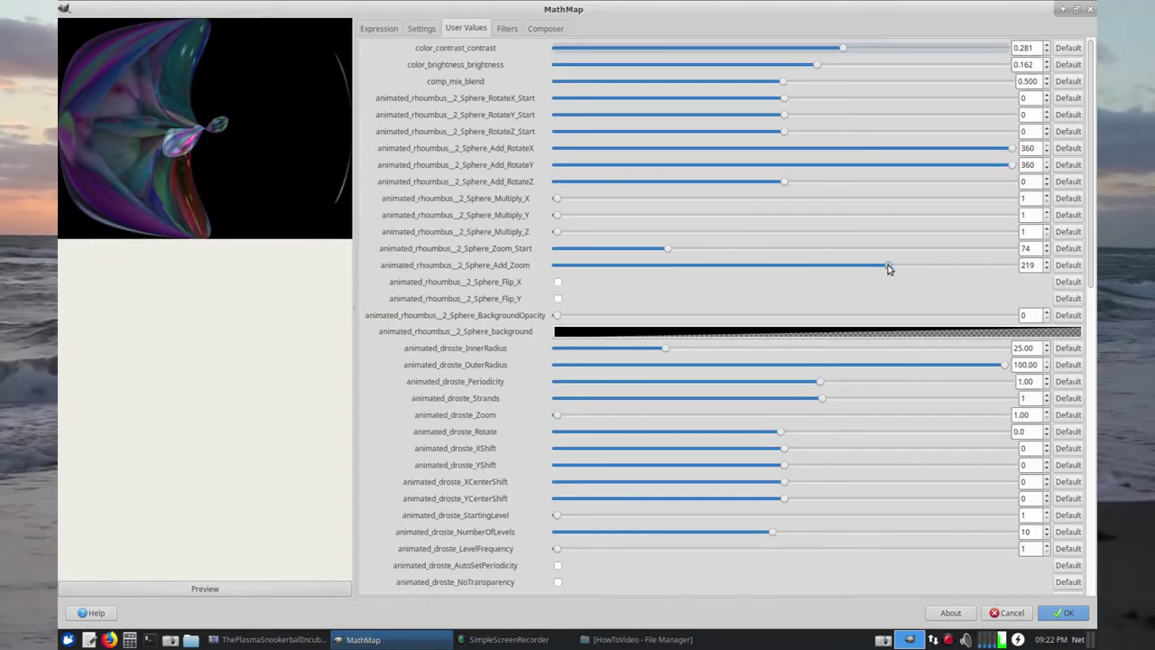
pyautogui.moveTo(803, 269); pyautogui.dragTo(705, 297)
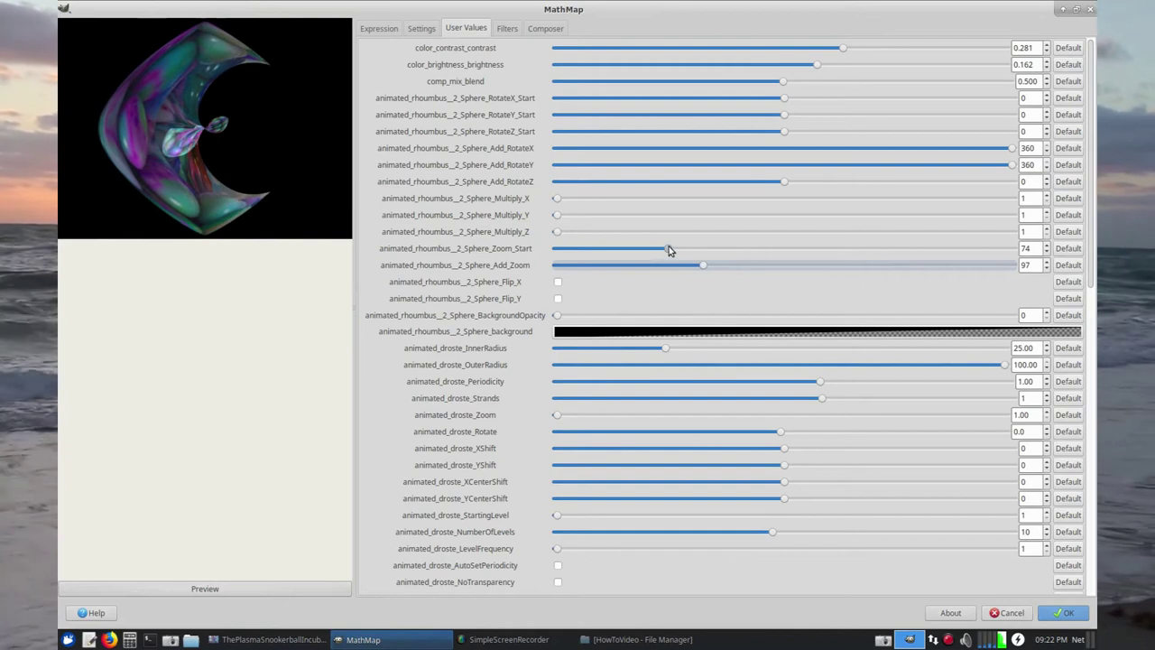
pyautogui.moveTo(665, 252); pyautogui.dragTo(663, 250)
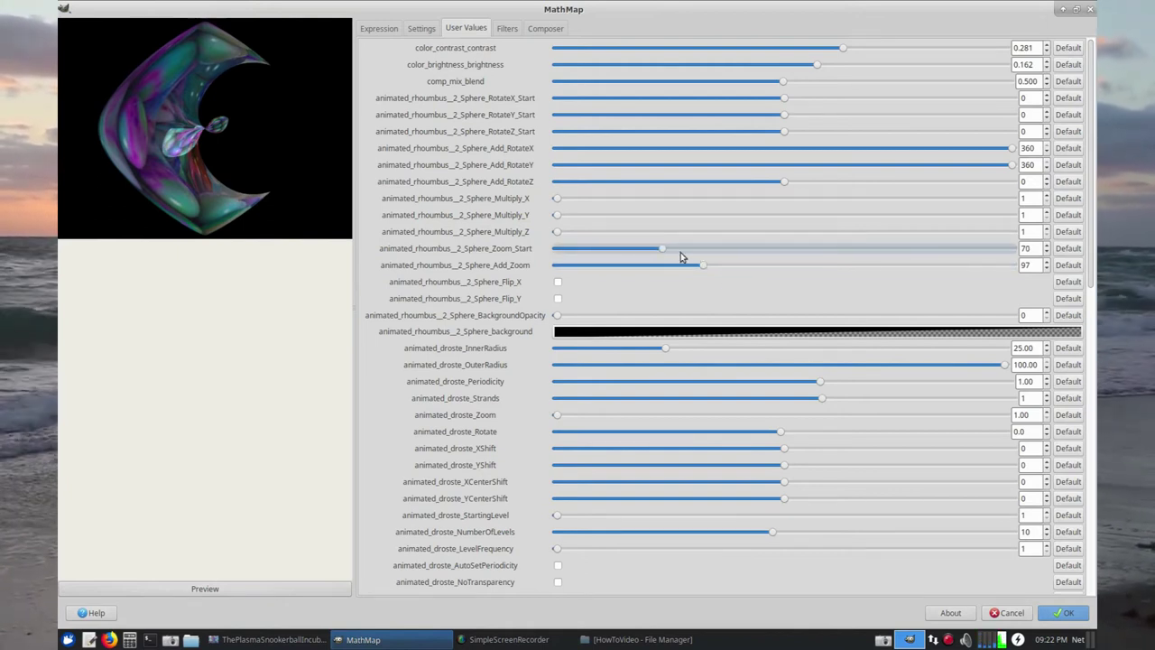
# Compare the animation's start, middle and end by previewing Parameter t at 0.00, 0.35 and 1.00.
pyautogui.click(416, 32)
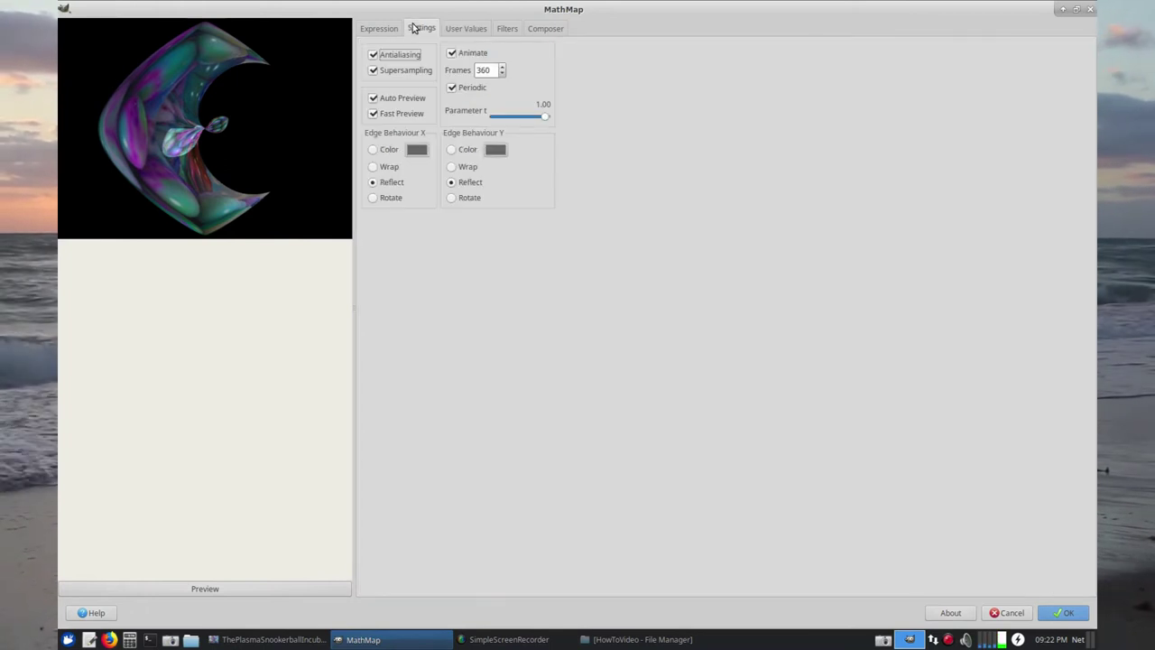
pyautogui.moveTo(545, 122); pyautogui.dragTo(423, 114)
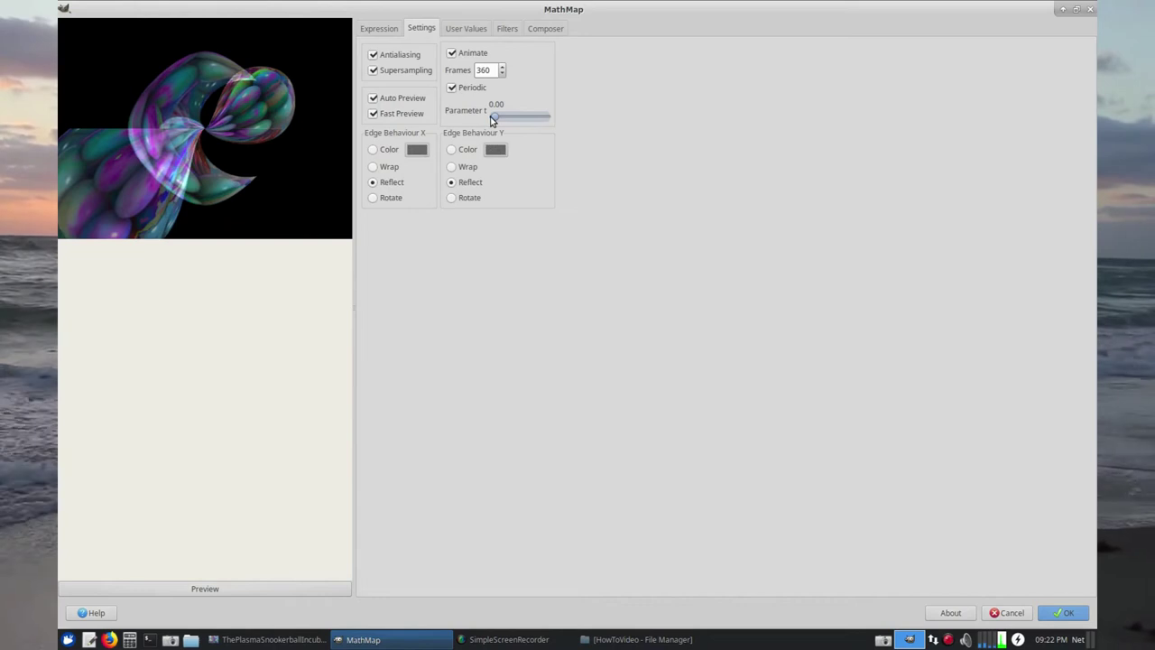
pyautogui.moveTo(492, 118); pyautogui.dragTo(509, 122)
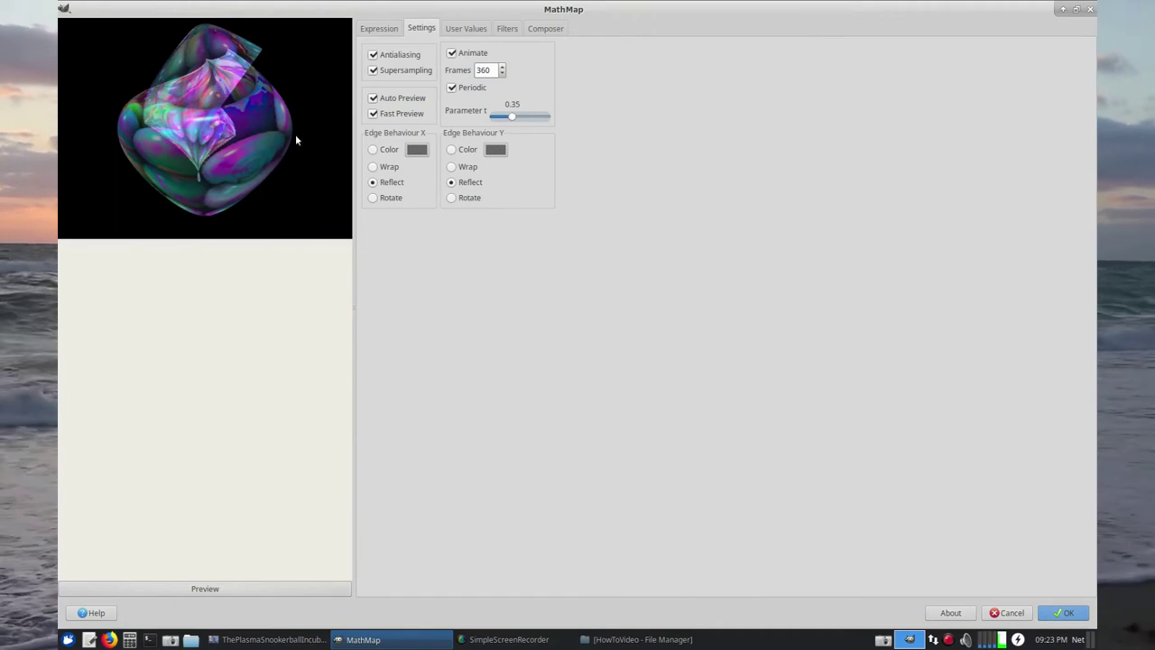
pyautogui.moveTo(510, 120); pyautogui.dragTo(418, 115)
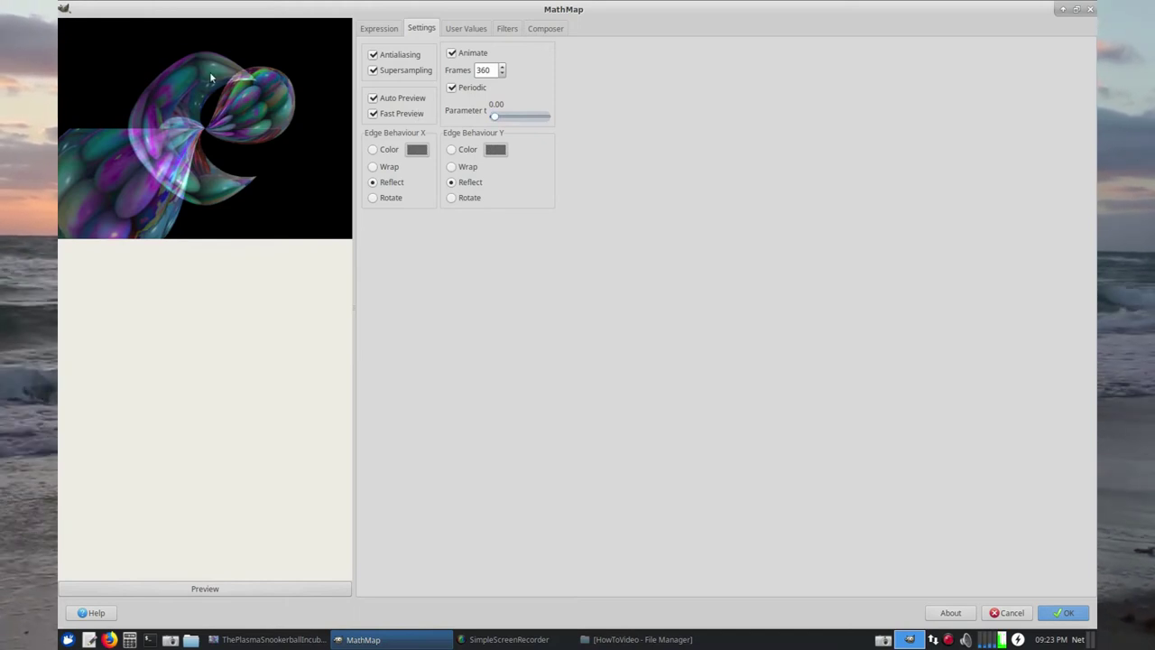
pyautogui.moveTo(492, 118); pyautogui.dragTo(568, 129)
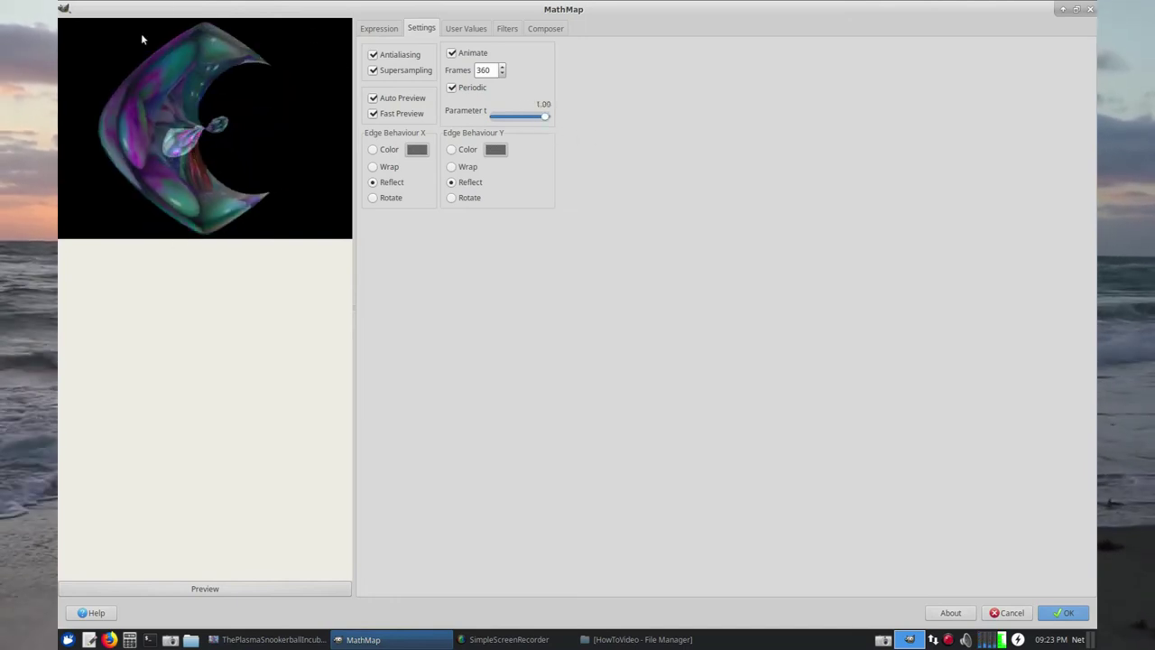
# Reset the pounded sphere's RotateX_Start and RotateY_Start to 0, checking its place in the filter composition.
pyautogui.click(458, 29)
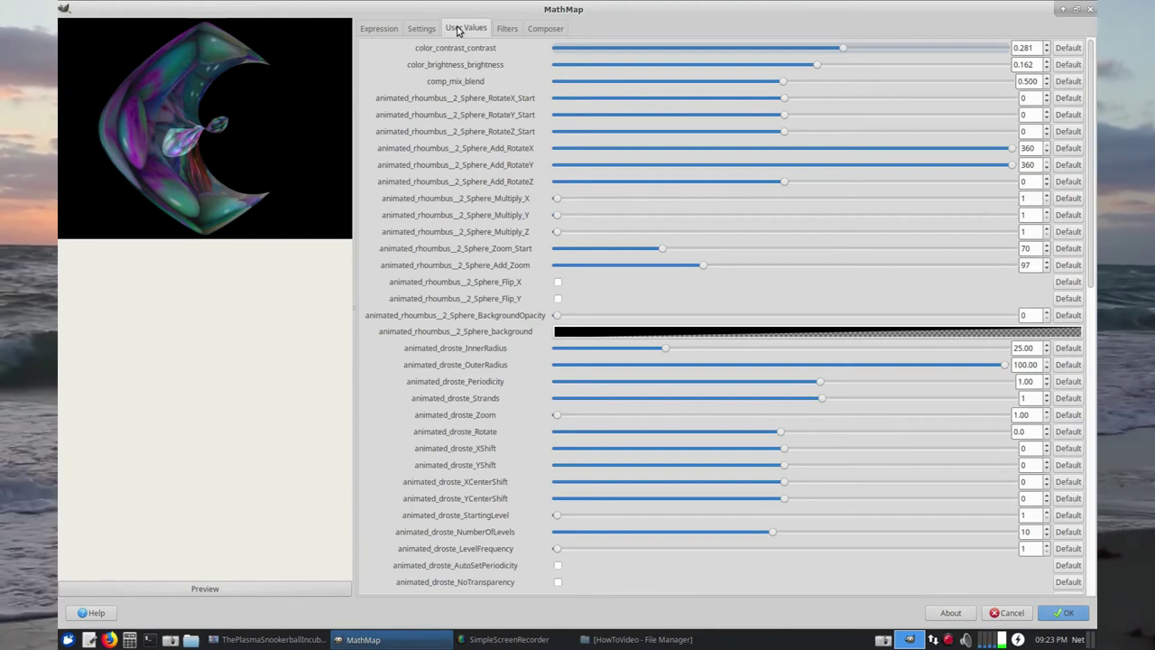
pyautogui.moveTo(1092, 270); pyautogui.dragTo(1092, 443)
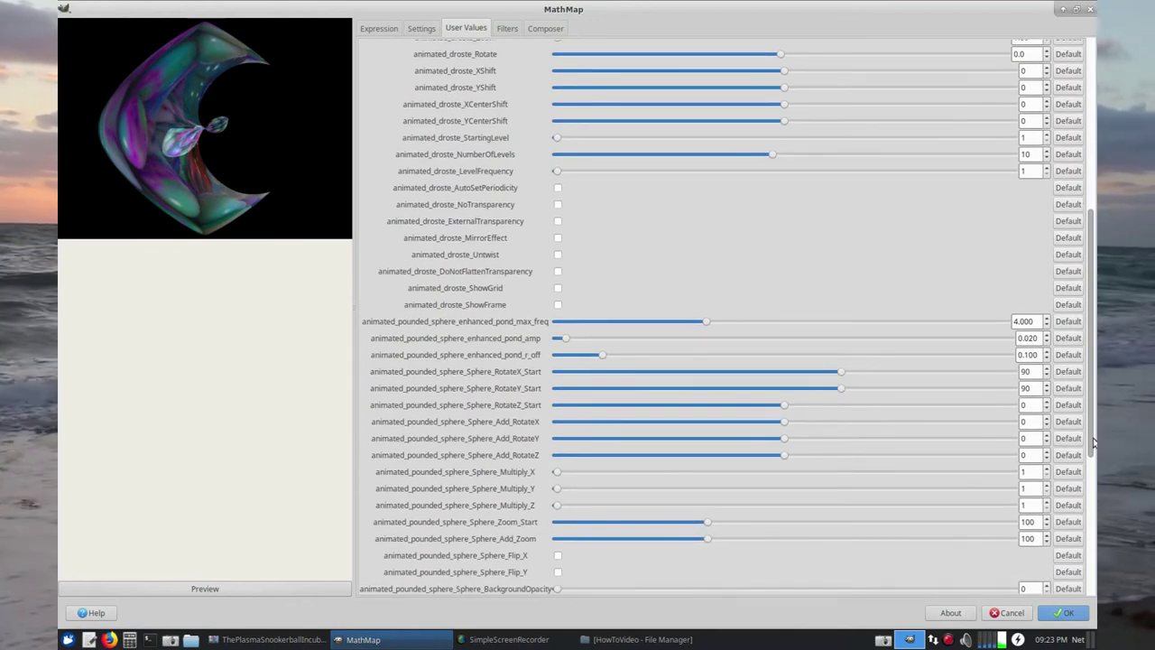
pyautogui.click(547, 29)
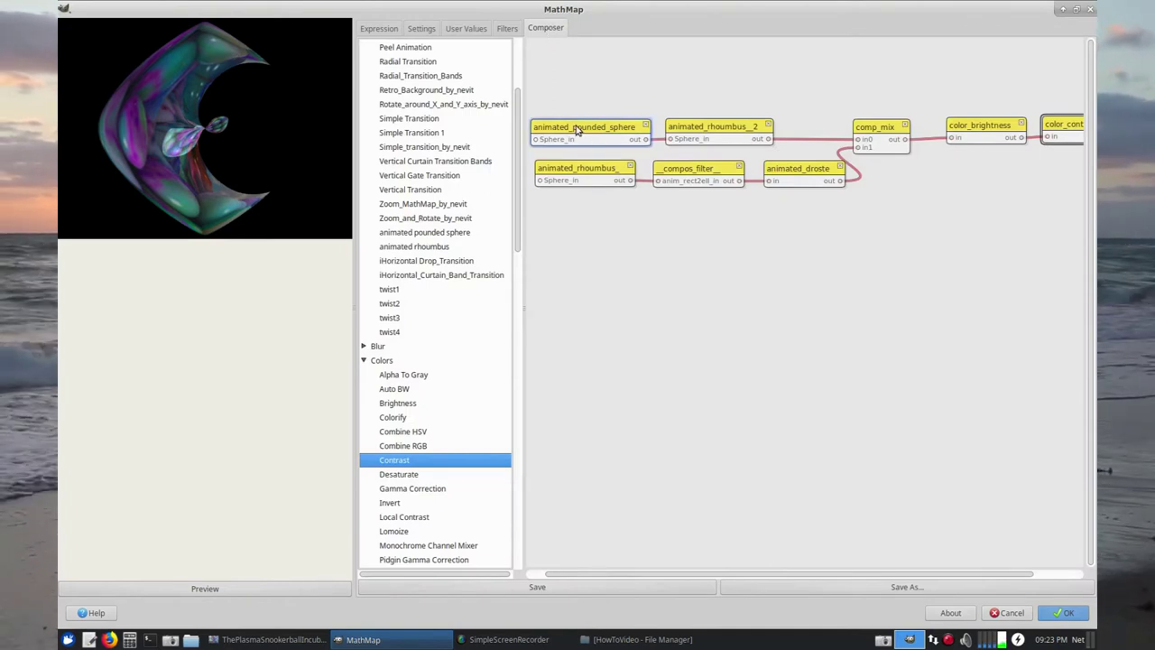
pyautogui.click(470, 30)
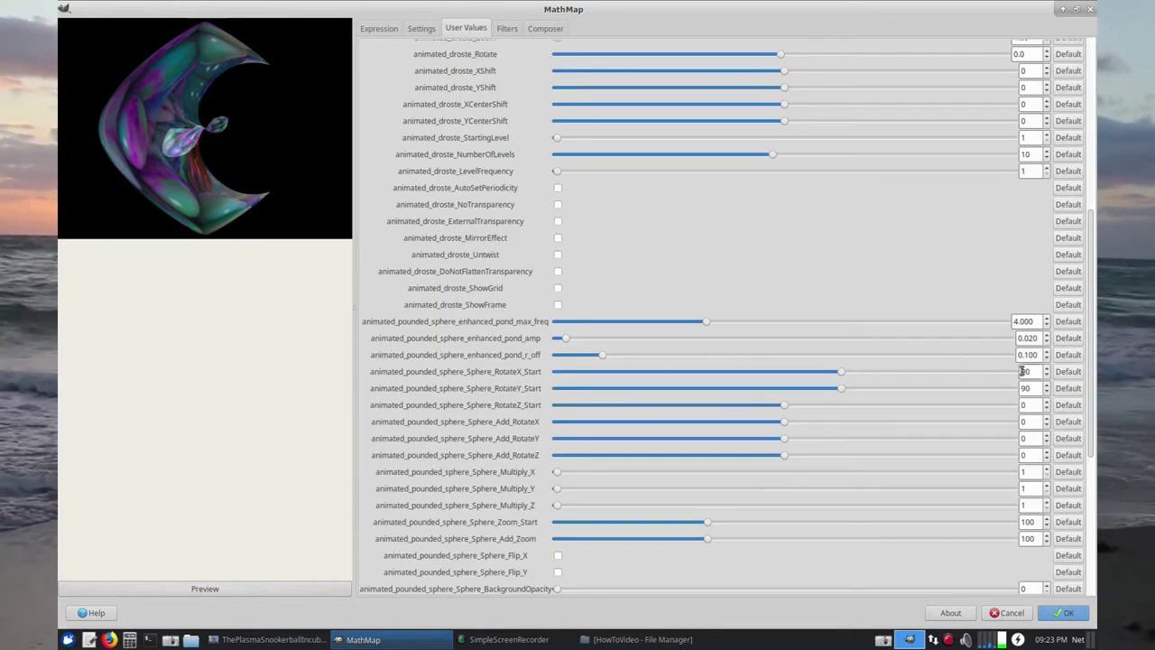
pyautogui.press('BackSpace')
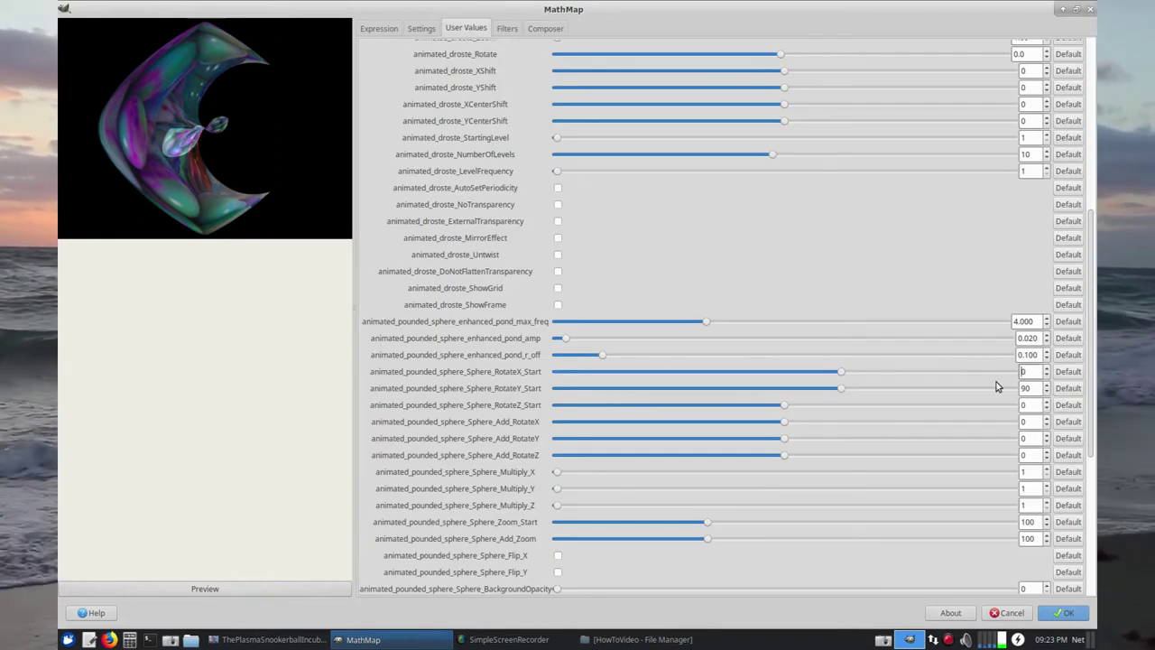
pyautogui.click(1024, 388)
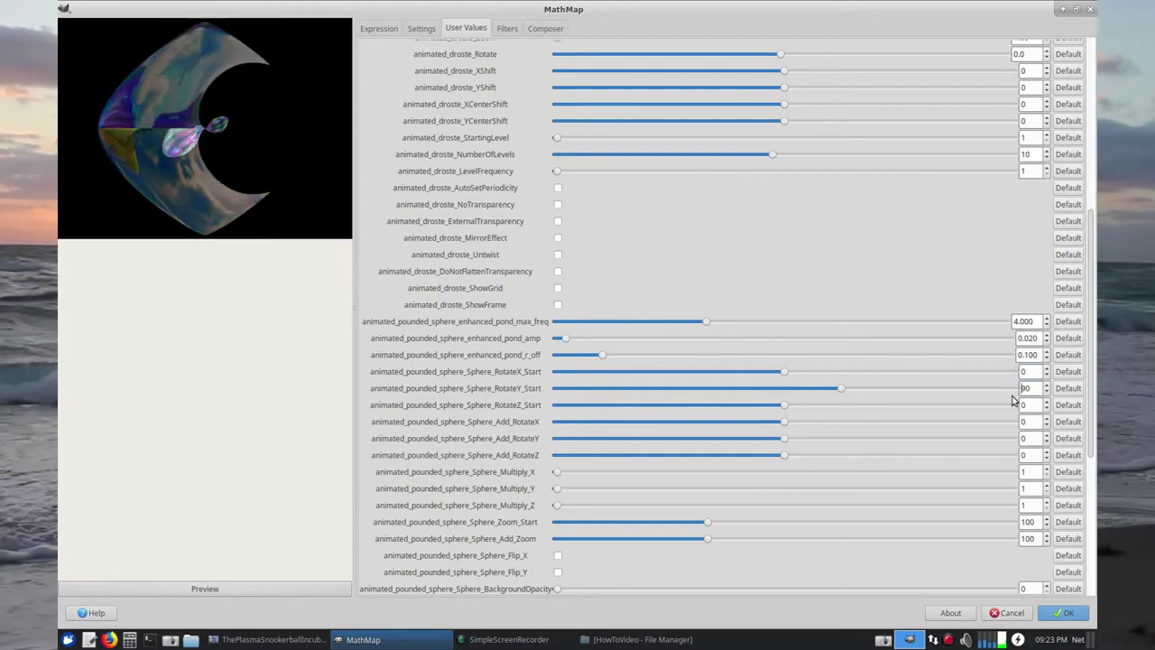
pyautogui.press('BackSpace')
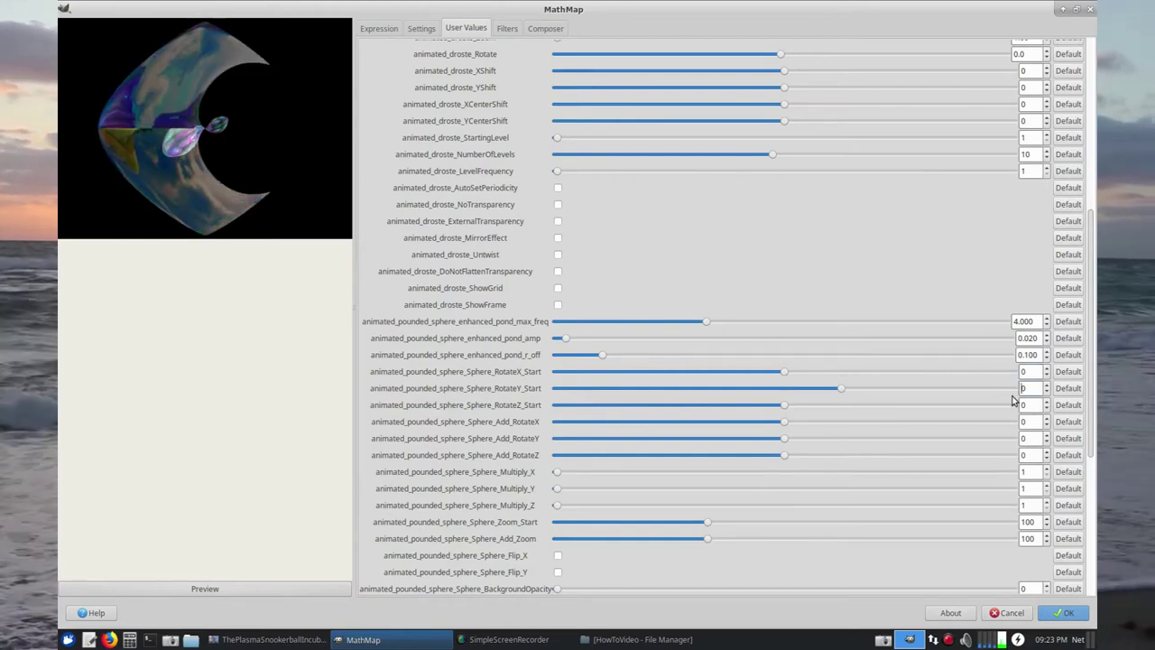
pyautogui.write('1')
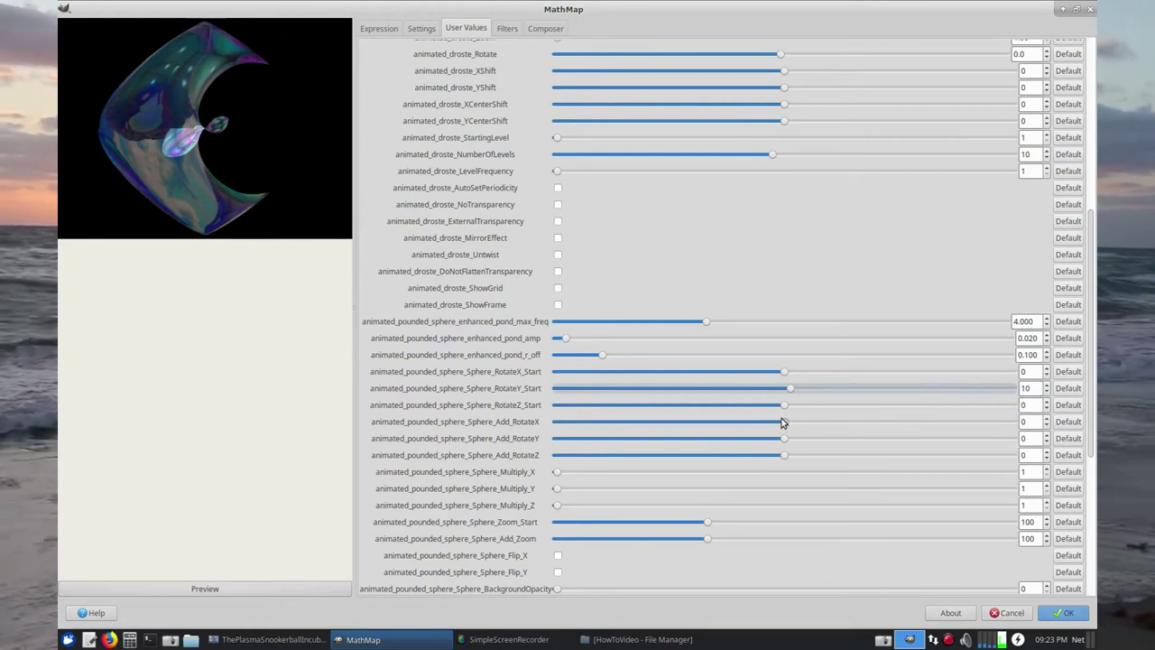
pyautogui.press('BackSpace')
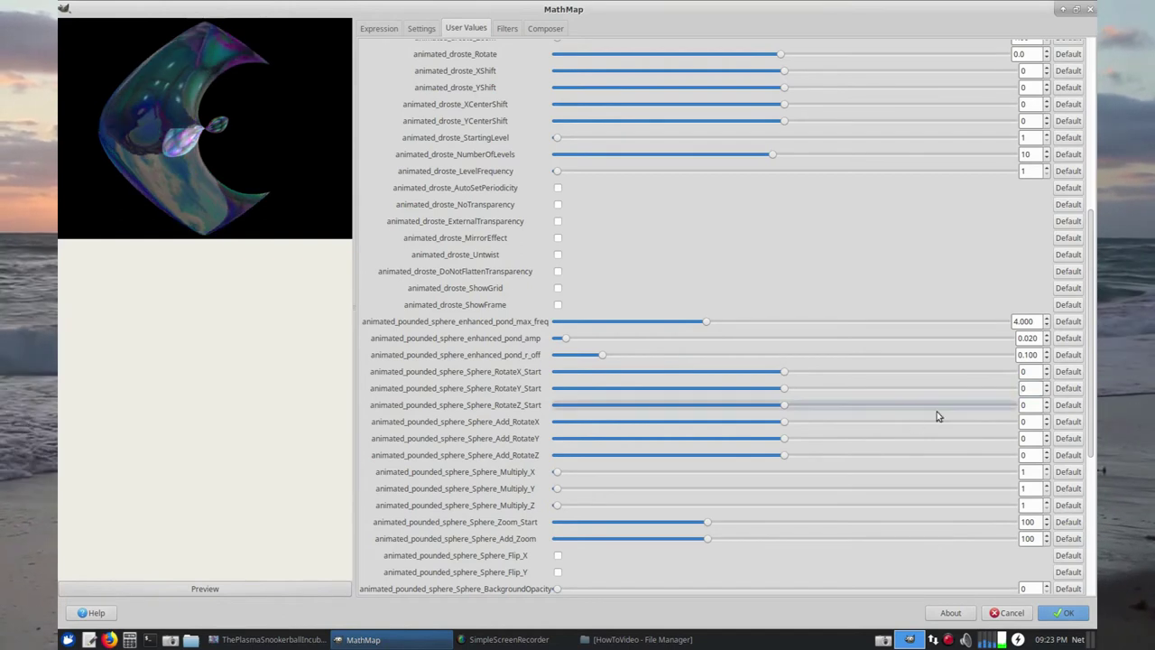
# Set the pounded sphere's Add_RotateX and Add_RotateY to 360.
pyautogui.moveTo(786, 428); pyautogui.dragTo(807, 426)
pyautogui.moveTo(975, 432); pyautogui.dragTo(1029, 428)
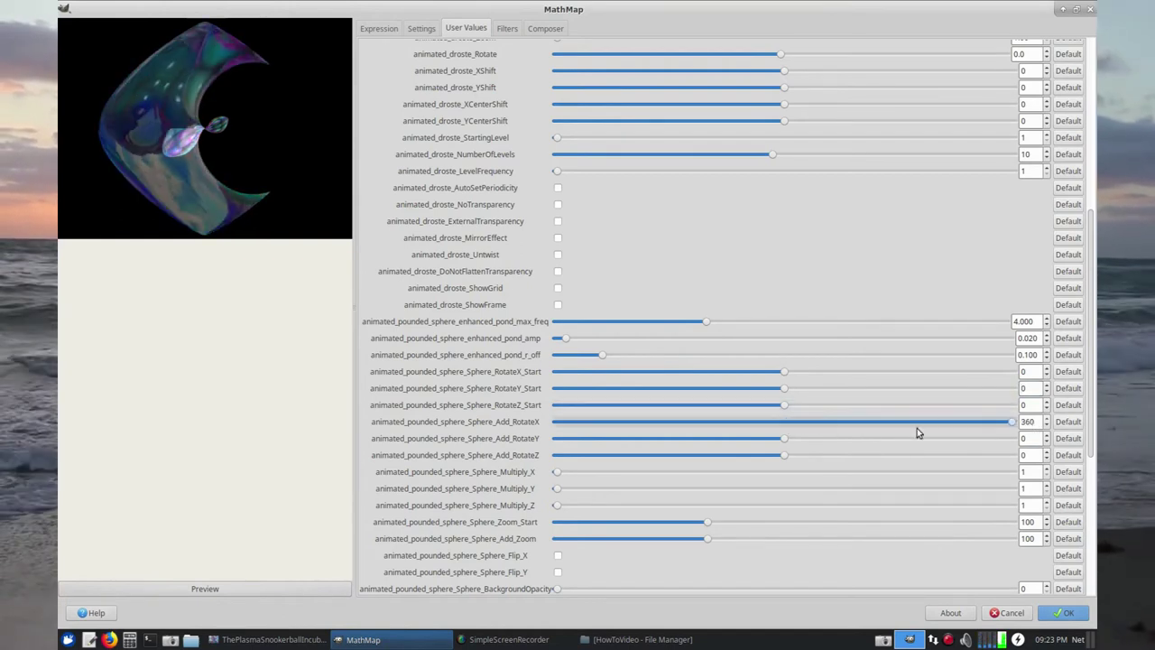
pyautogui.moveTo(783, 442); pyautogui.dragTo(959, 451)
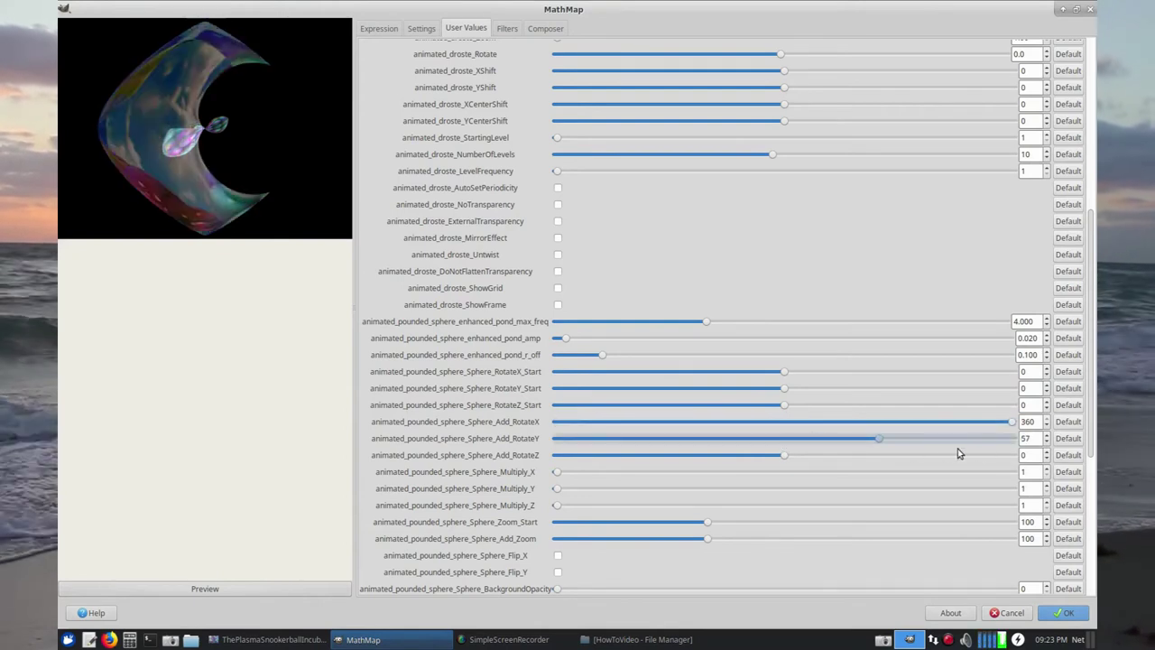
pyautogui.moveTo(1044, 454); pyautogui.dragTo(1051, 451)
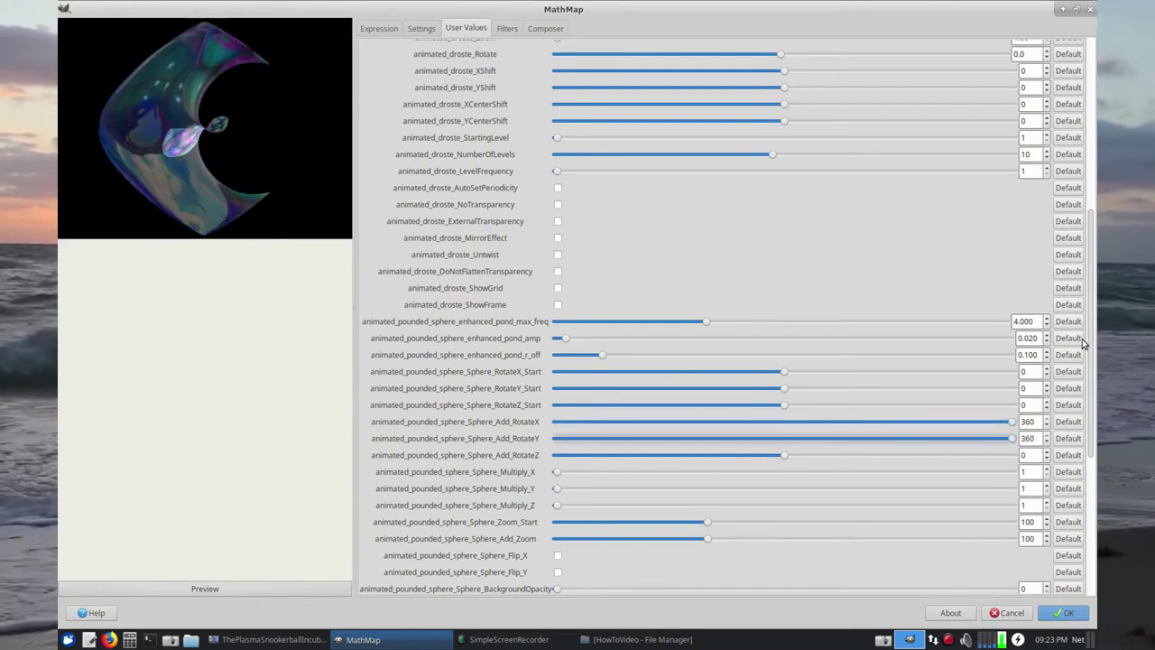
# For the first rhoumbus, set RotateX_Start and RotateY_Start to 0 and both Add_RotateX and Add_RotateY to 360.
pyautogui.scroll(-6, 1092, 352)
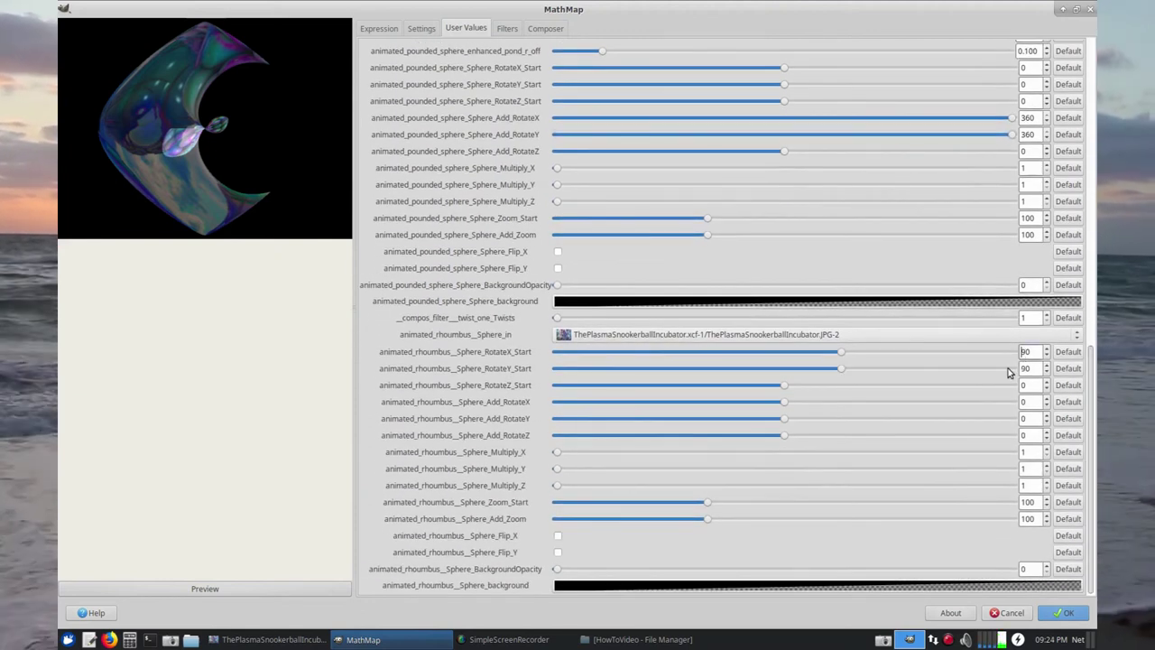
pyautogui.press('BackSpace')
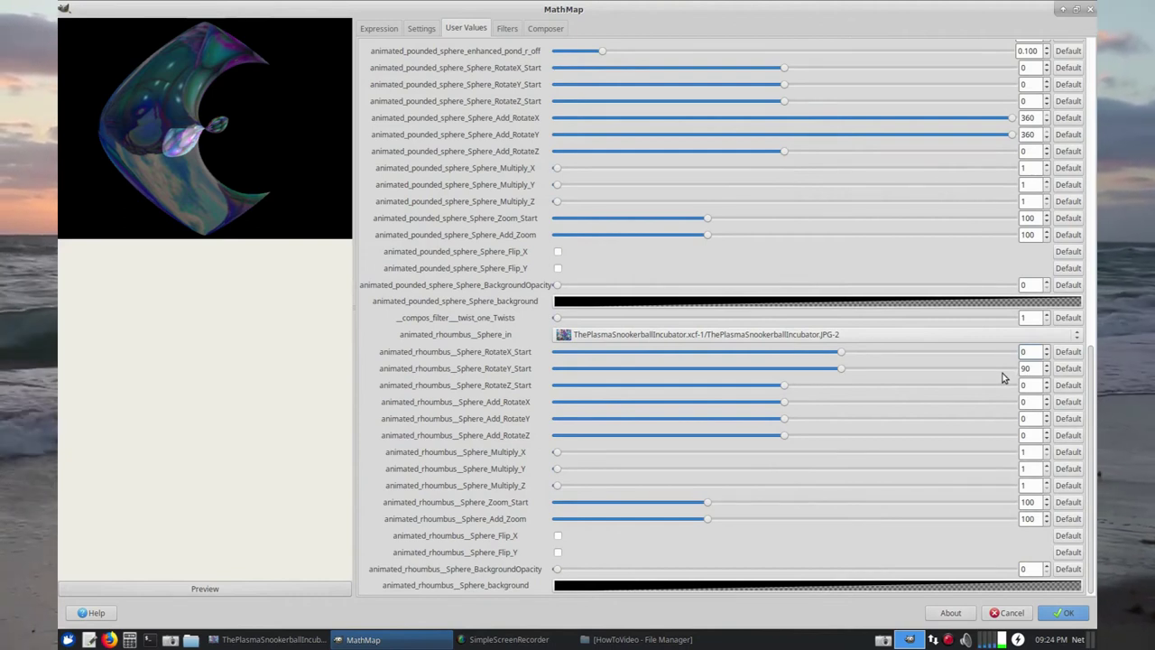
pyautogui.click(1024, 368)
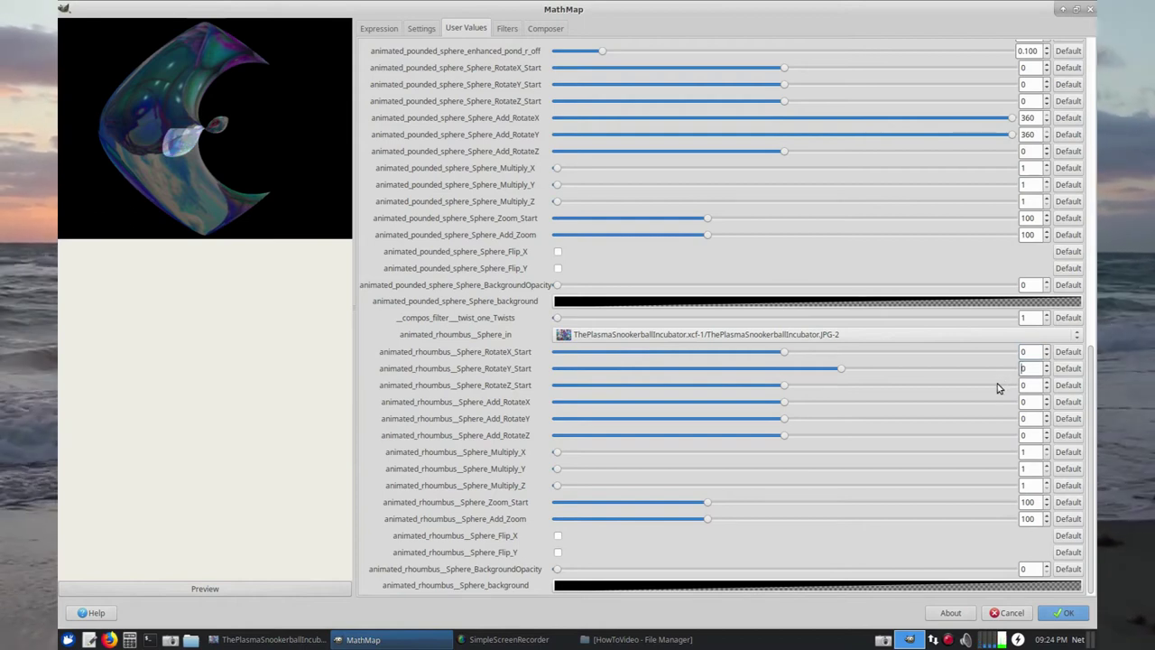
pyautogui.press('Return')
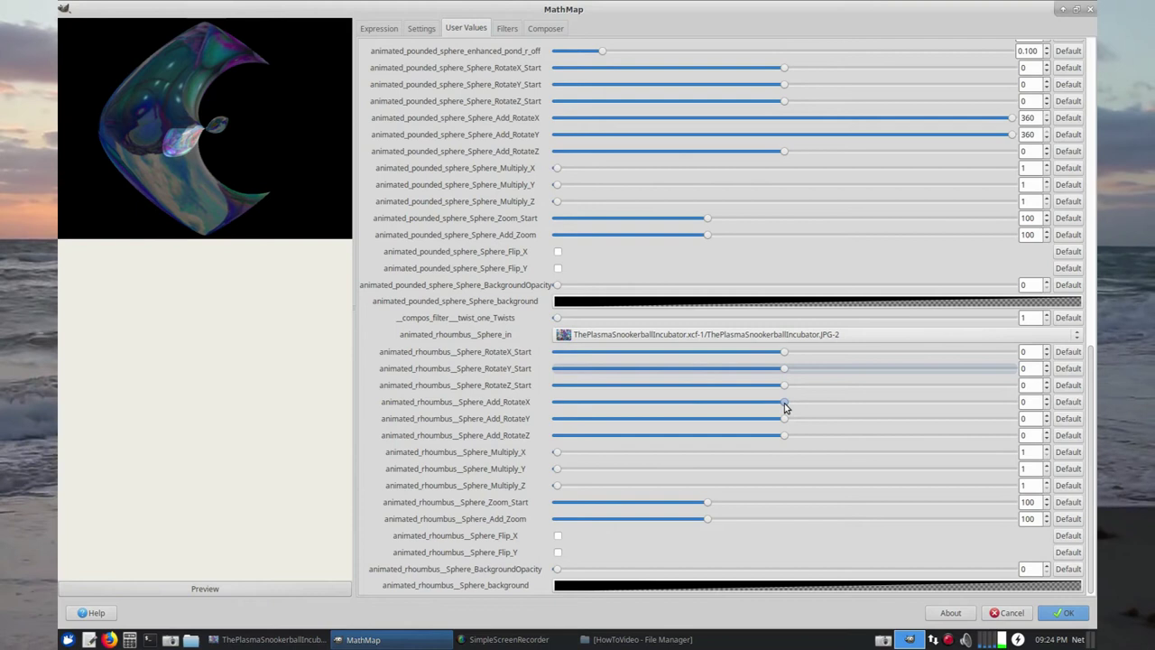
pyautogui.moveTo(792, 405); pyautogui.dragTo(1065, 413)
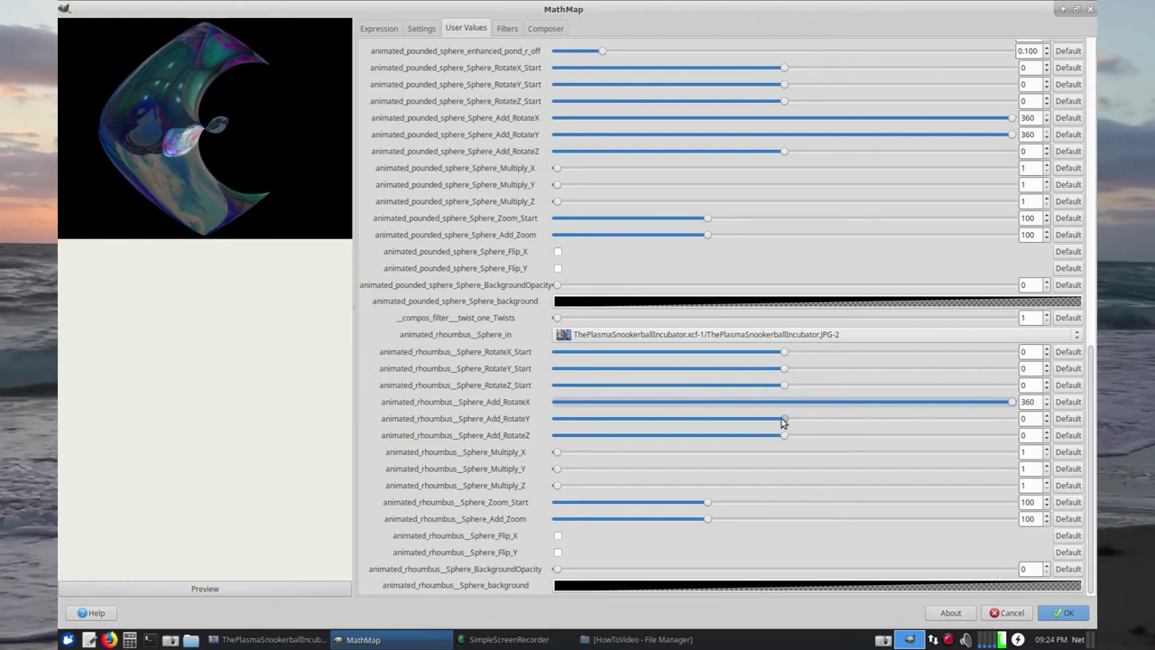
pyautogui.moveTo(873, 427); pyautogui.dragTo(1056, 425)
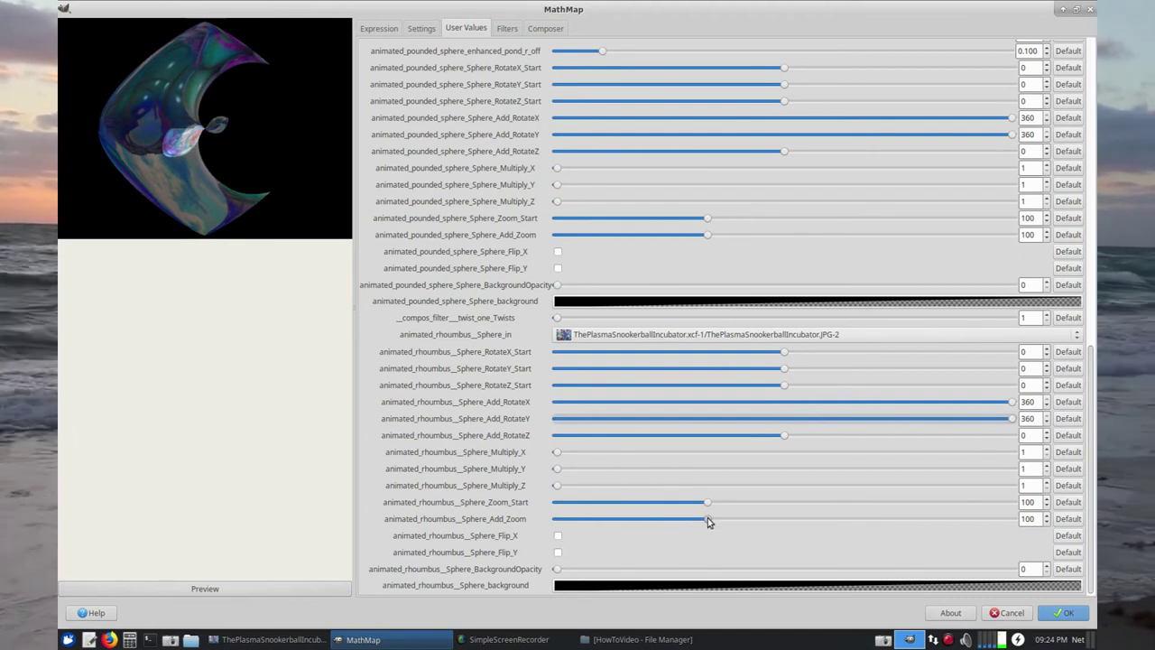
# Try a Zoom_Start of 152 and an Add_Zoom of 143 for the first rhoumbus, and preview the animation up to Parameter t 1.00.
pyautogui.moveTo(707, 523); pyautogui.dragTo(771, 529)
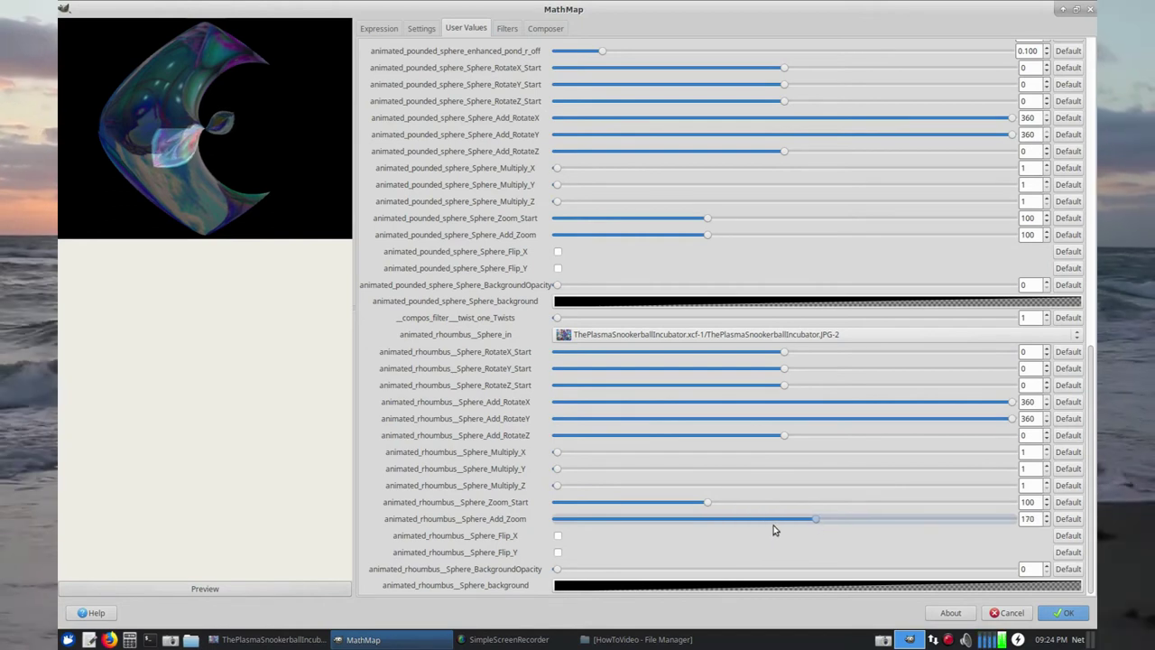
pyautogui.moveTo(701, 503); pyautogui.dragTo(656, 503)
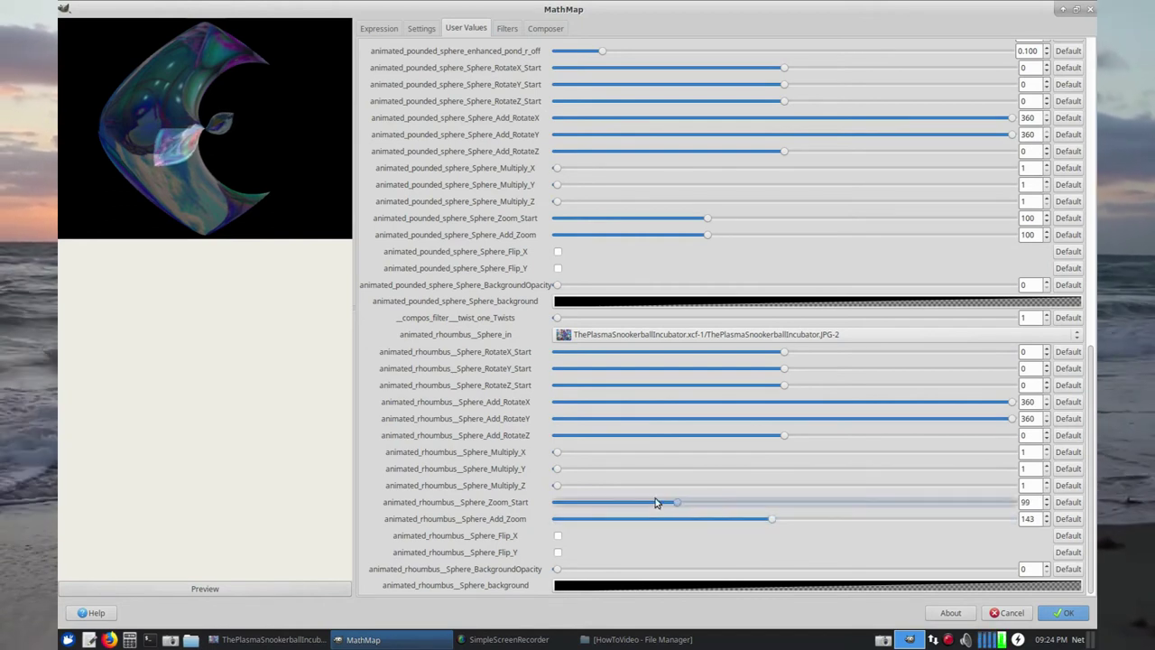
pyautogui.moveTo(734, 511); pyautogui.dragTo(787, 514)
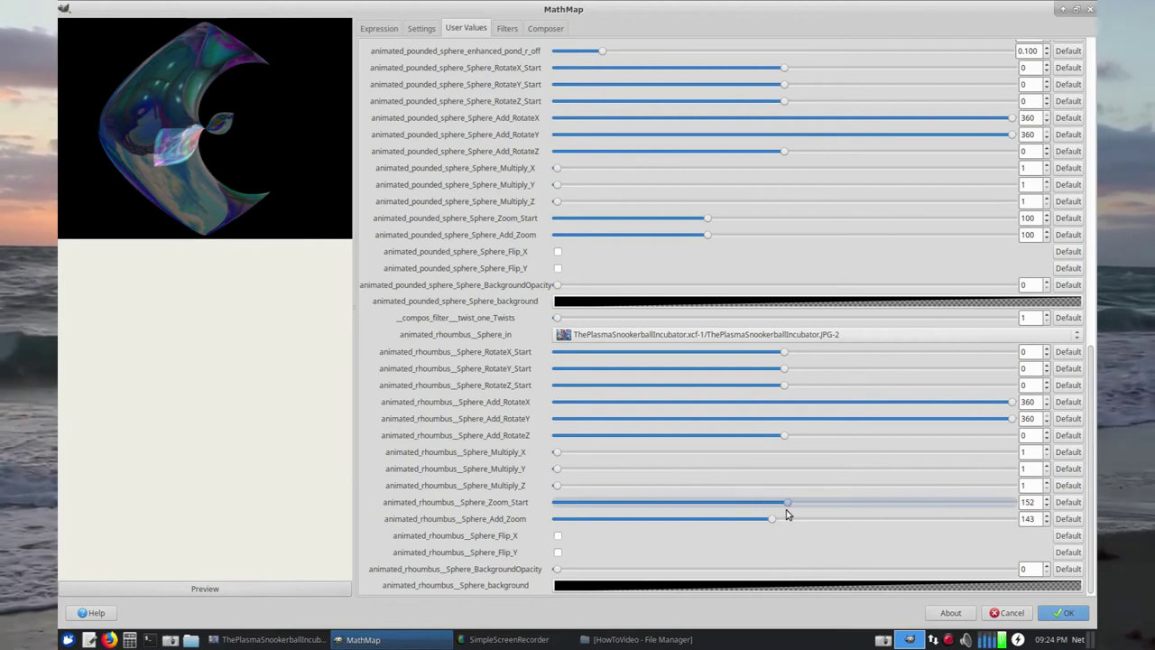
pyautogui.click(421, 28)
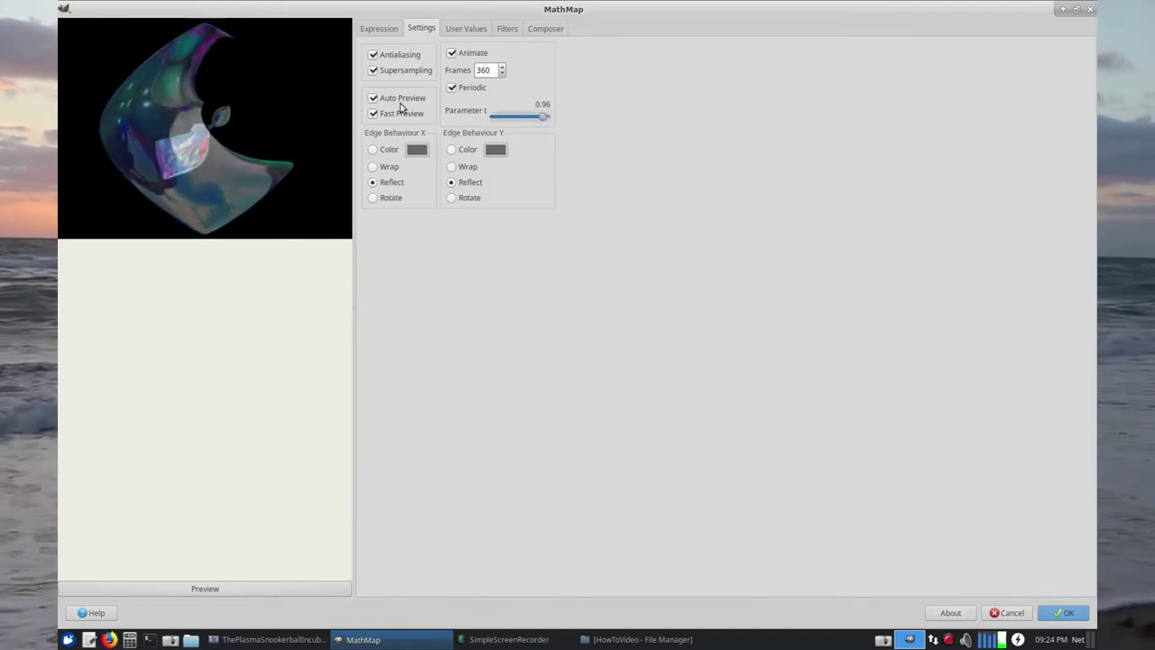
pyautogui.press('Home')
pyautogui.moveTo(492, 115); pyautogui.dragTo(584, 135)
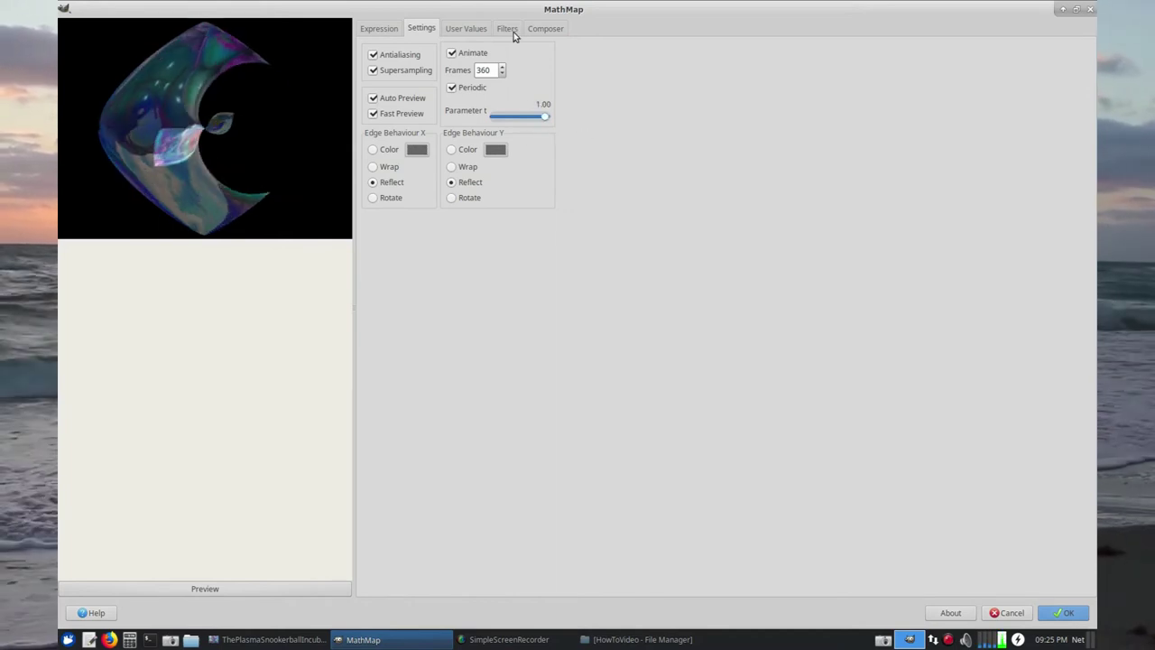
# Set both Zoom_Start and Add_Zoom of the first rhoumbus to 139.
pyautogui.click(475, 29)
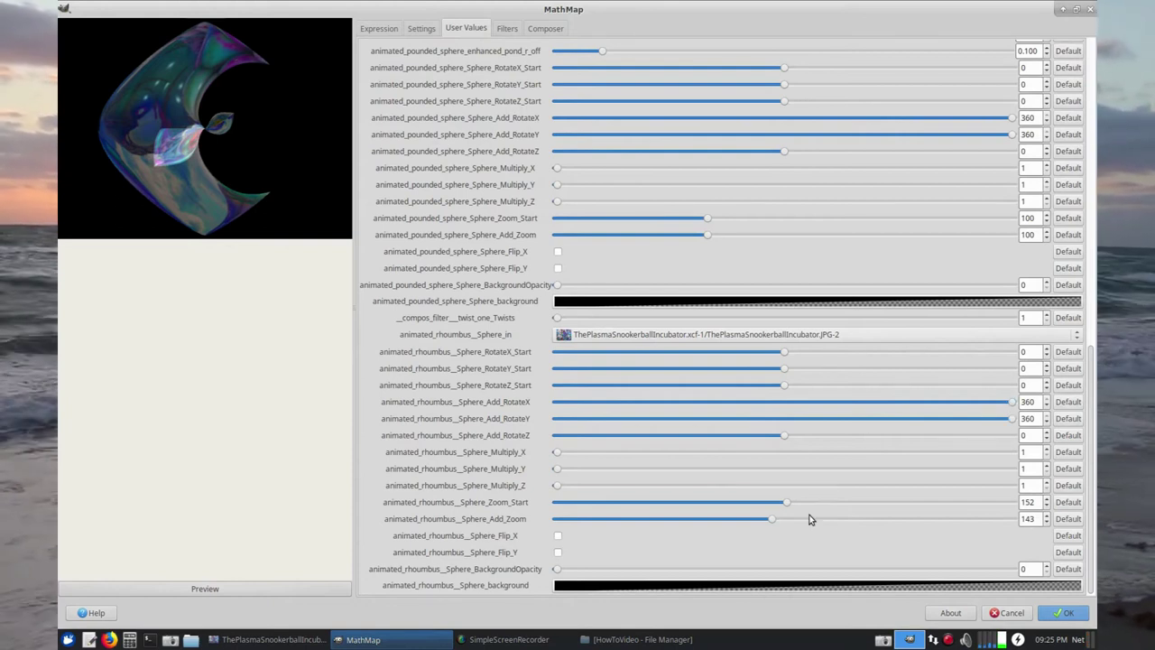
pyautogui.moveTo(785, 505)
pyautogui.mouseDown()
pyautogui.moveTo(845, 509)
pyautogui.moveTo(660, 497)
pyautogui.moveTo(774, 503)
pyautogui.moveTo(764, 504)
pyautogui.moveTo(820, 523)
pyautogui.moveTo(1027, 524)
pyautogui.moveTo(750, 523)
pyautogui.moveTo(765, 515)
pyautogui.mouseUp()
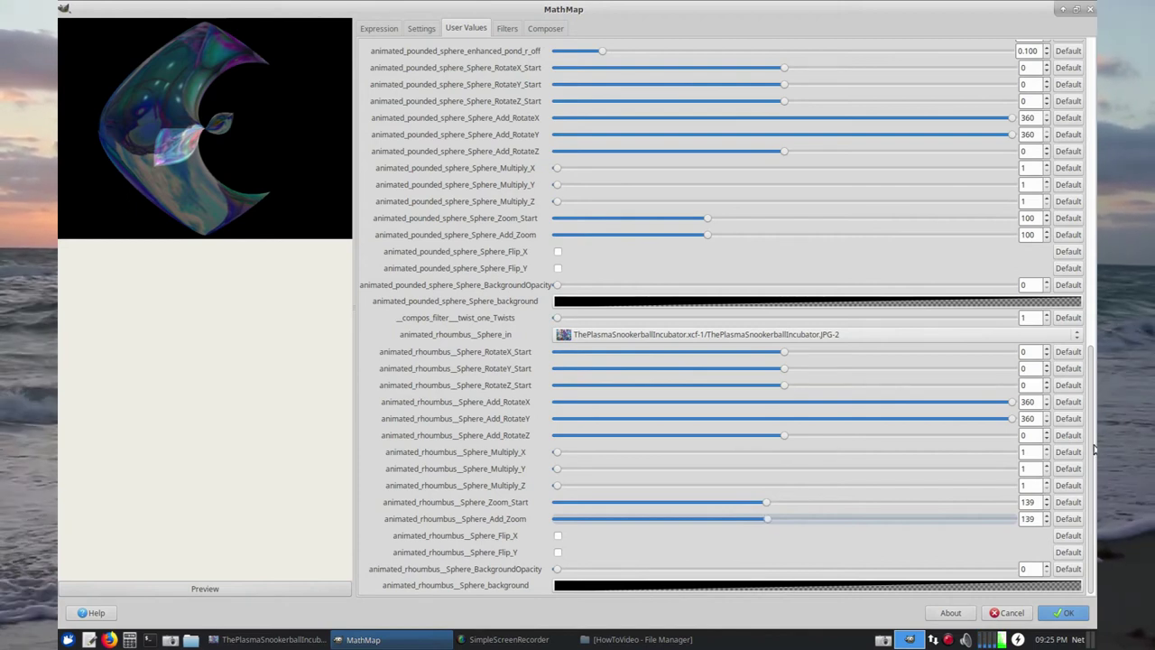
# Try an InnerRadius of 56.73 for the animated droste filter, and restore its default.
pyautogui.moveTo(1090, 434); pyautogui.dragTo(1094, 70)
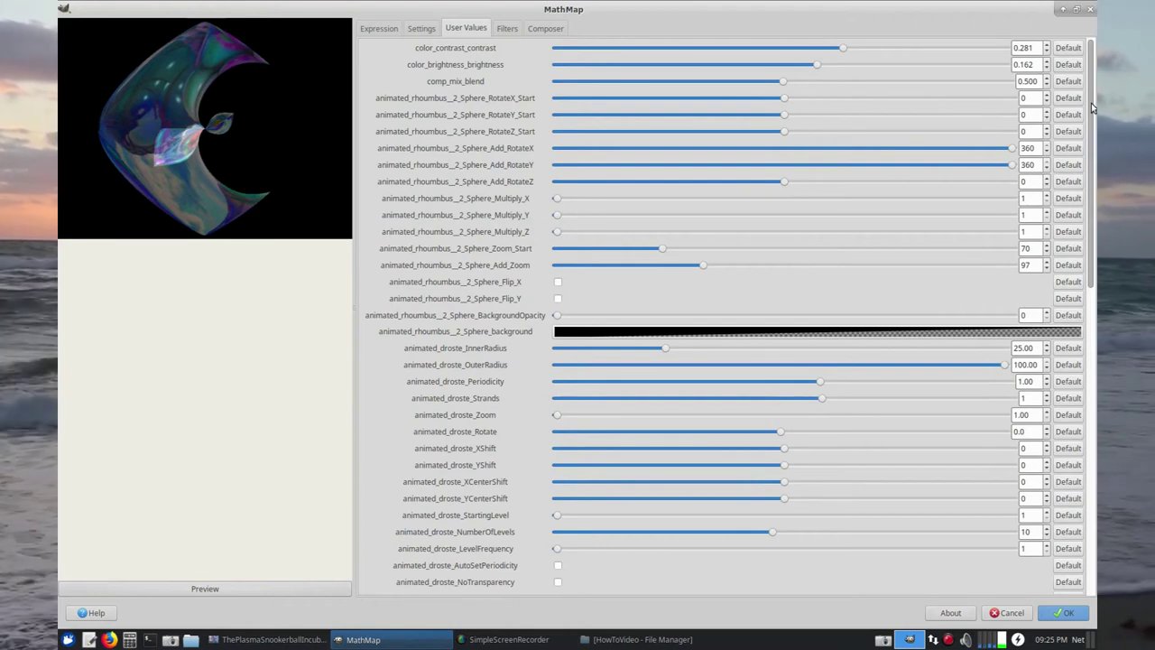
pyautogui.scroll(-1, 1091, 103)
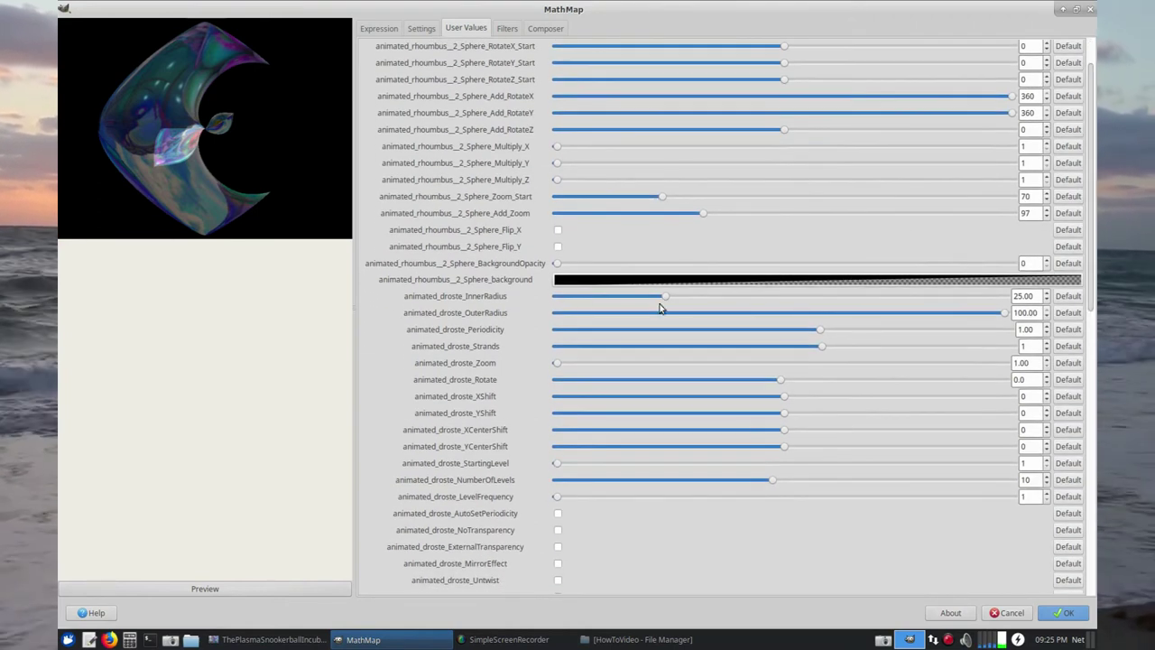
pyautogui.moveTo(662, 298); pyautogui.dragTo(809, 323)
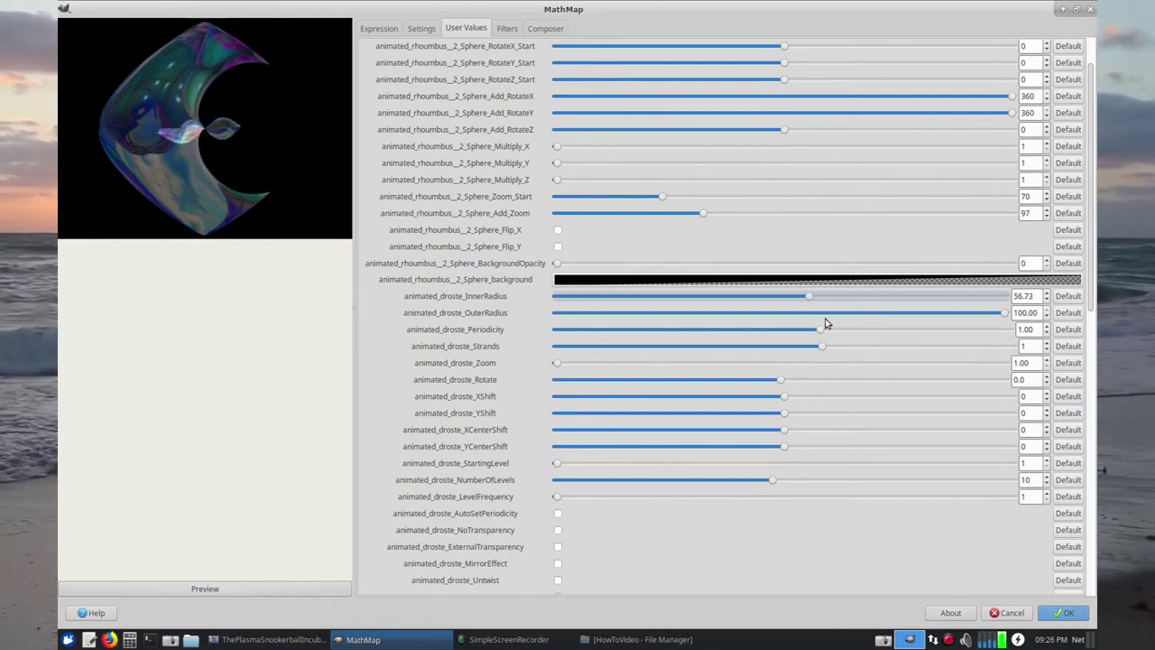
pyautogui.click(1061, 299)
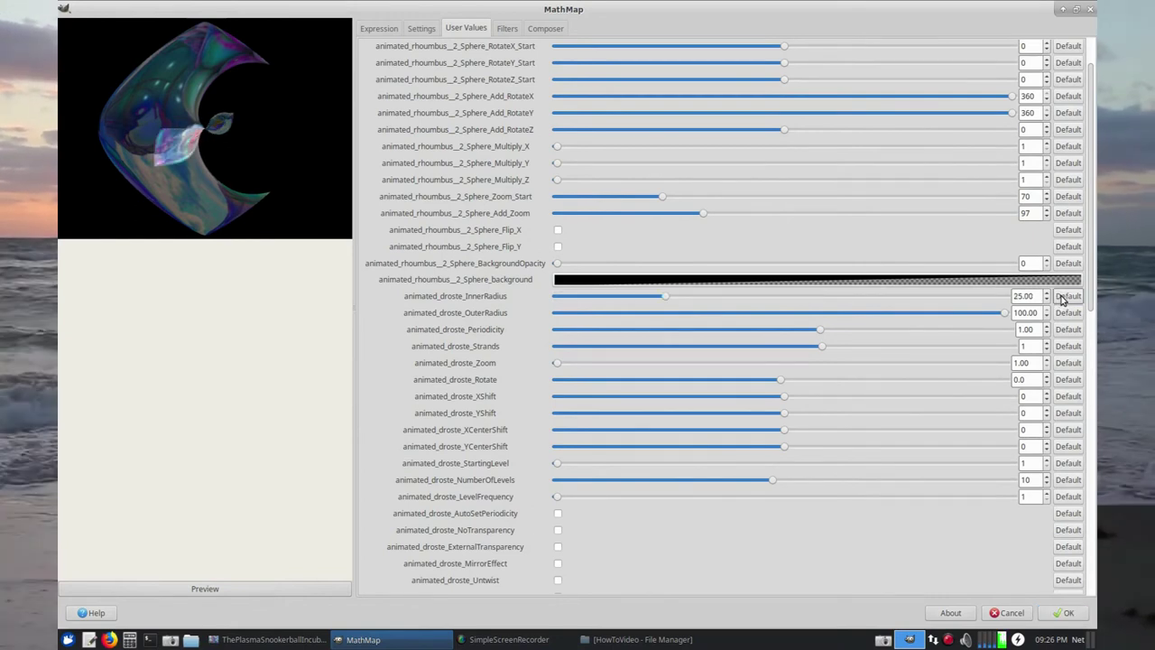
# Lower the droste filter's InnerRadius to 3.05 and its Periodicity to 0.71, with OuterRadius at 100.00.
pyautogui.moveTo(665, 298); pyautogui.dragTo(565, 305)
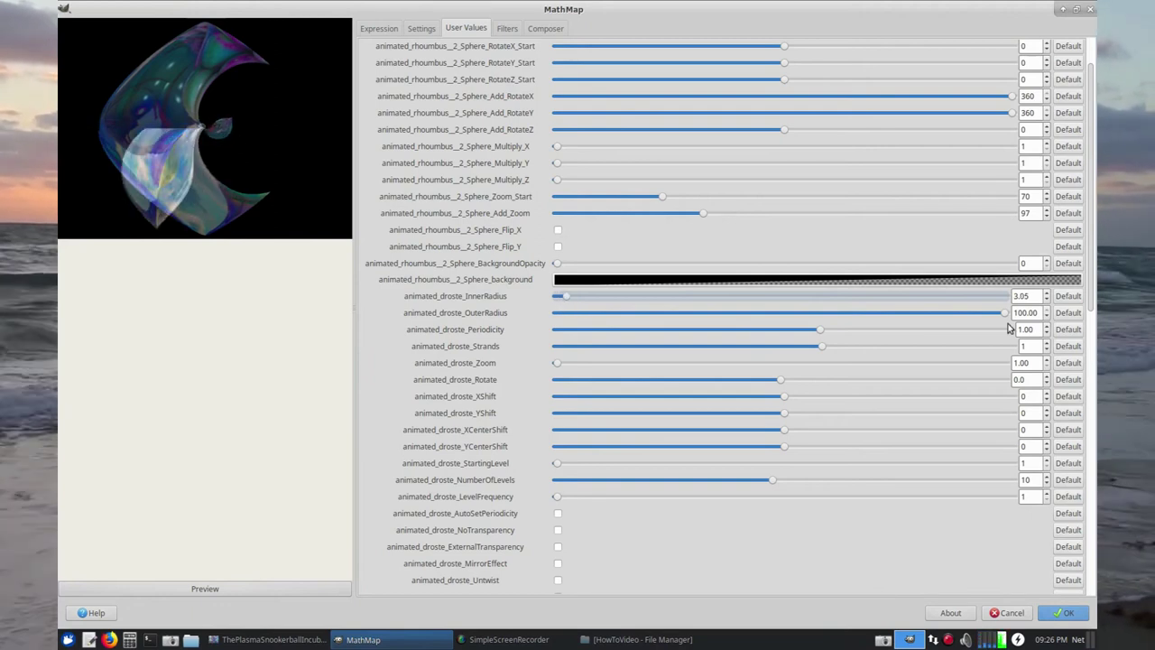
pyautogui.moveTo(1005, 314)
pyautogui.mouseDown()
pyautogui.moveTo(882, 324)
pyautogui.moveTo(1004, 325)
pyautogui.mouseUp()
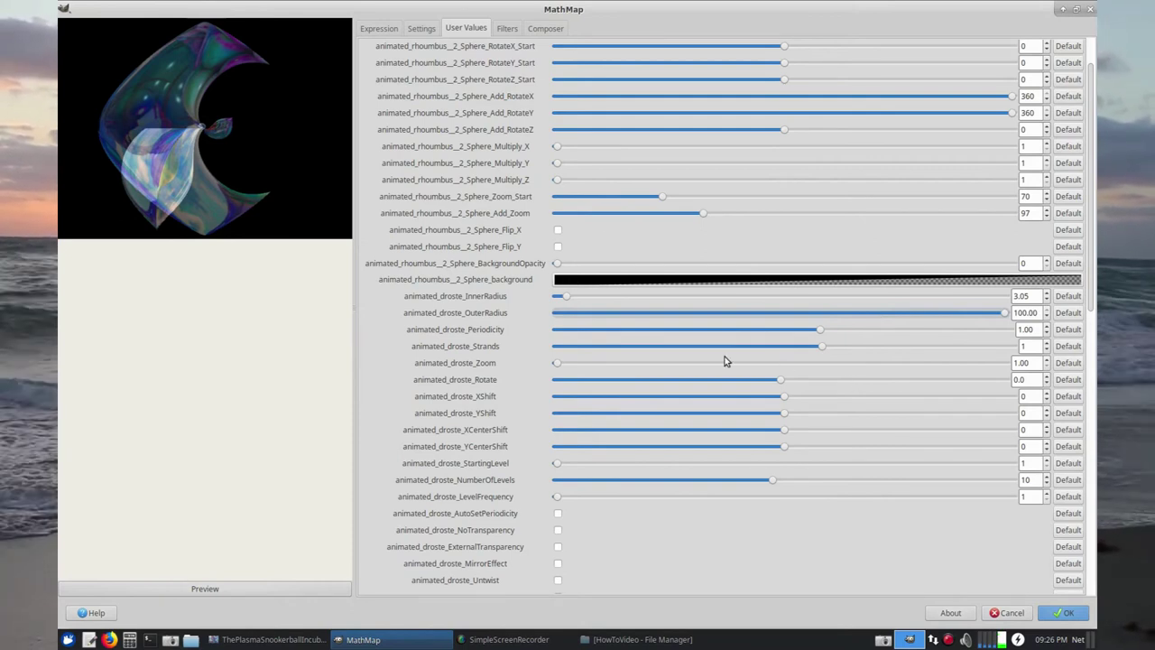
pyautogui.moveTo(819, 329)
pyautogui.mouseDown()
pyautogui.moveTo(763, 340)
pyautogui.moveTo(827, 338)
pyautogui.moveTo(811, 340)
pyautogui.mouseUp()
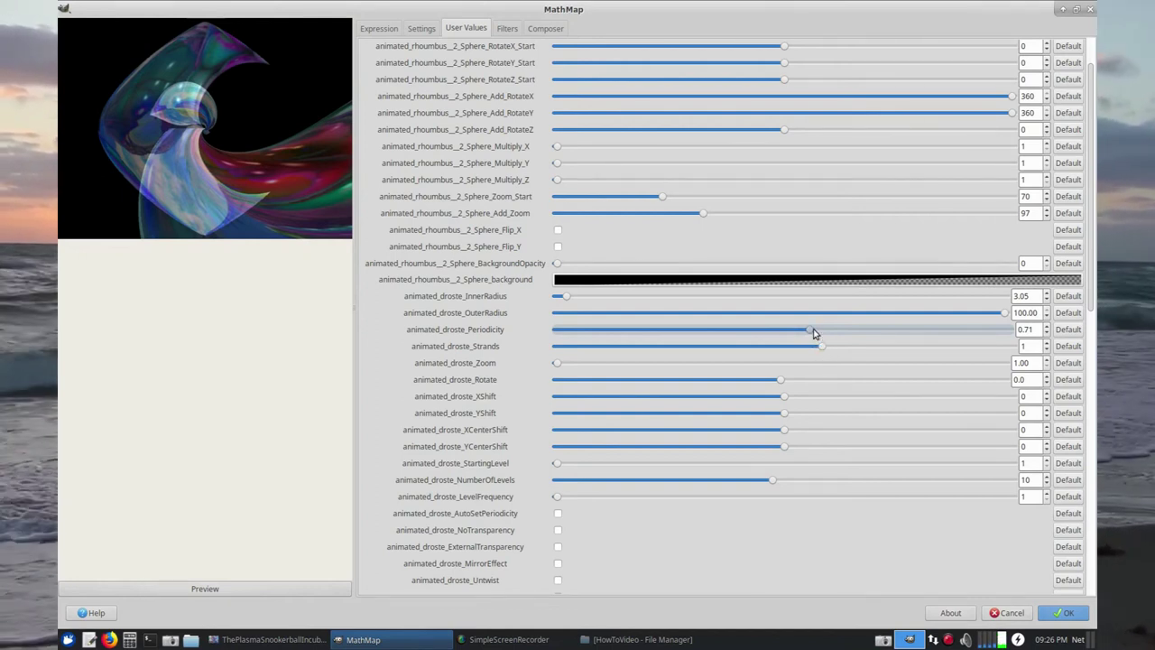
# Set the droste filter's Strands to -1.
pyautogui.moveTo(823, 350)
pyautogui.mouseDown()
pyautogui.moveTo(776, 345)
pyautogui.moveTo(806, 348)
pyautogui.mouseUp()
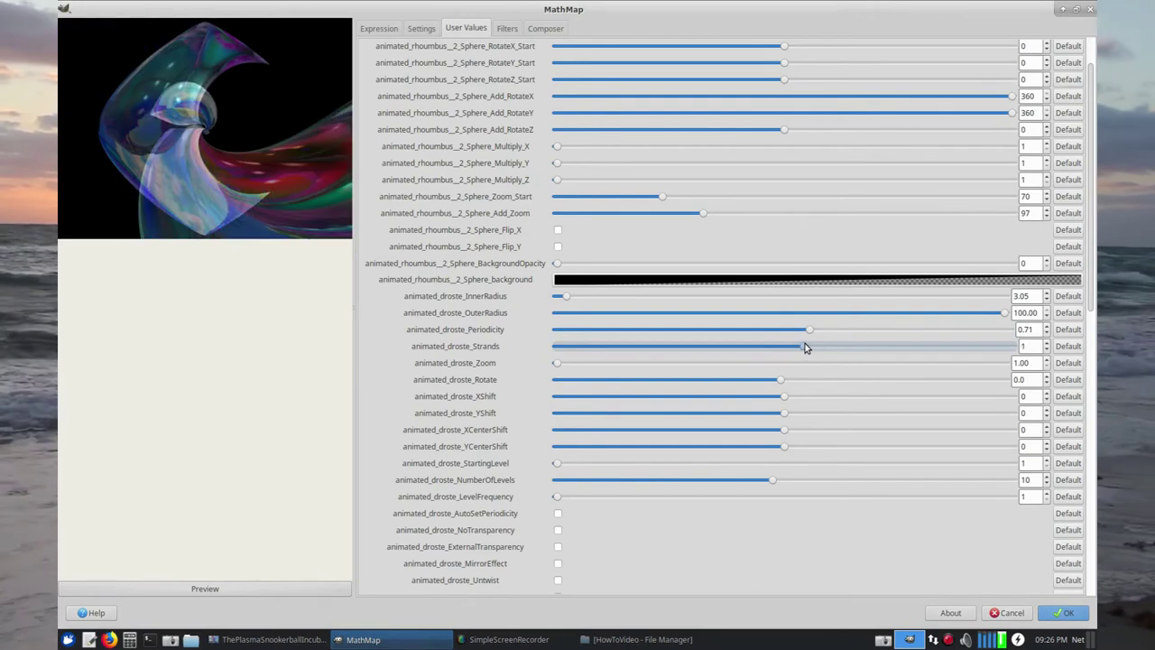
pyautogui.click(1046, 350)
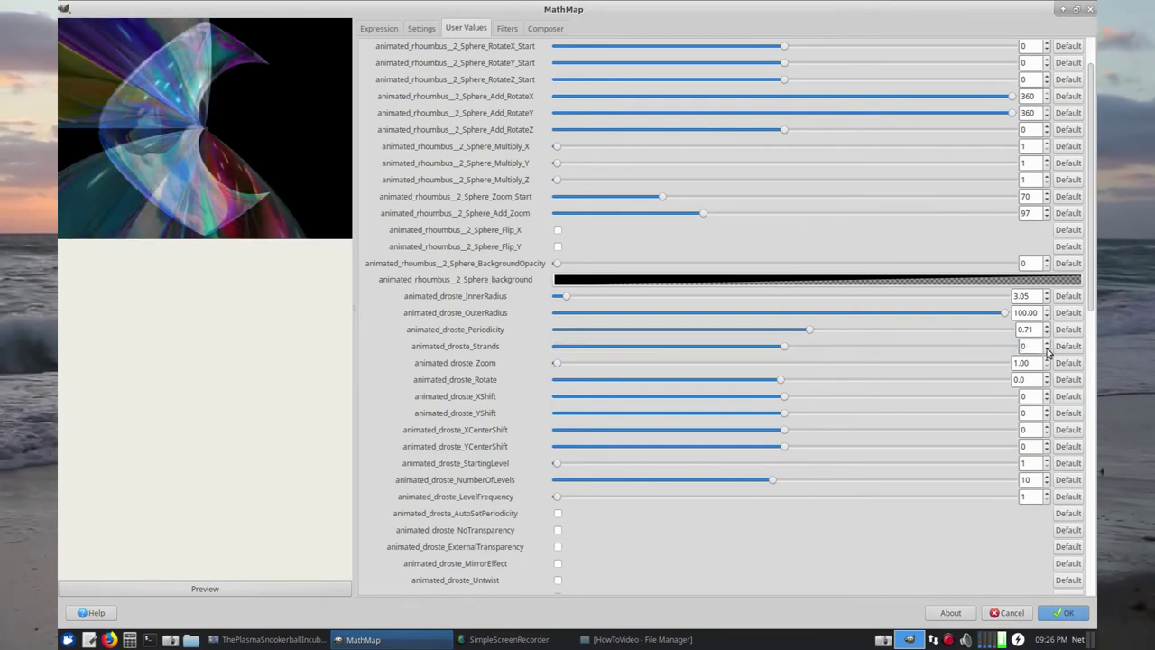
pyautogui.click(1046, 350)
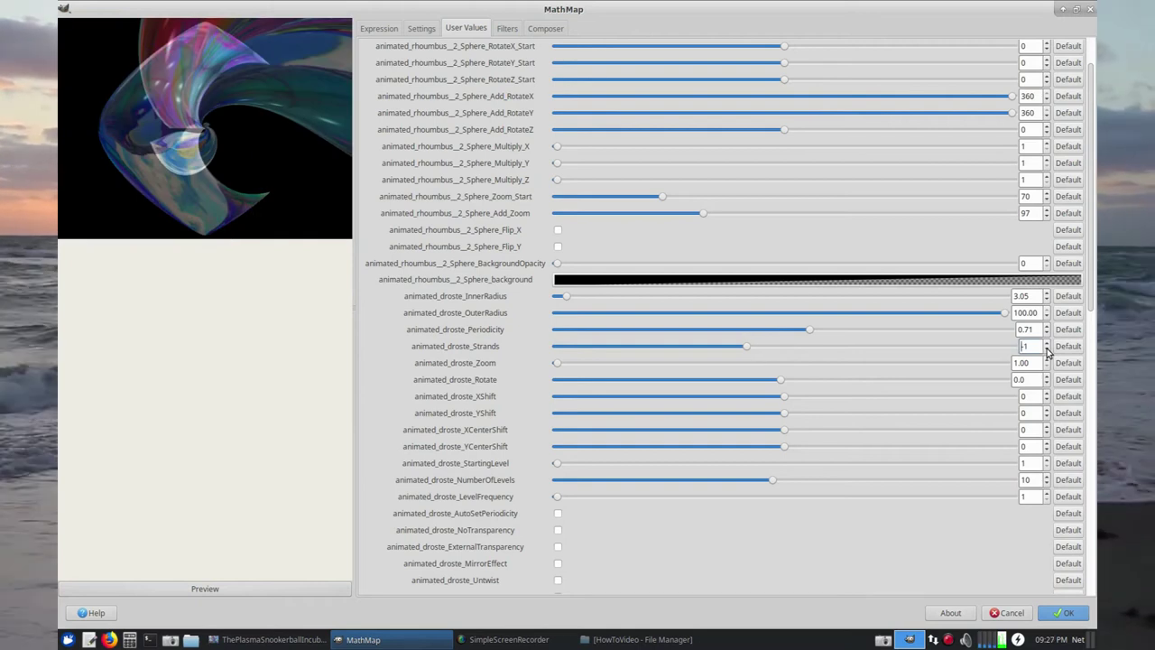
# Try droste Strands values from 0 up to 2, and set the Strands back to -1.
pyautogui.click(1048, 344)
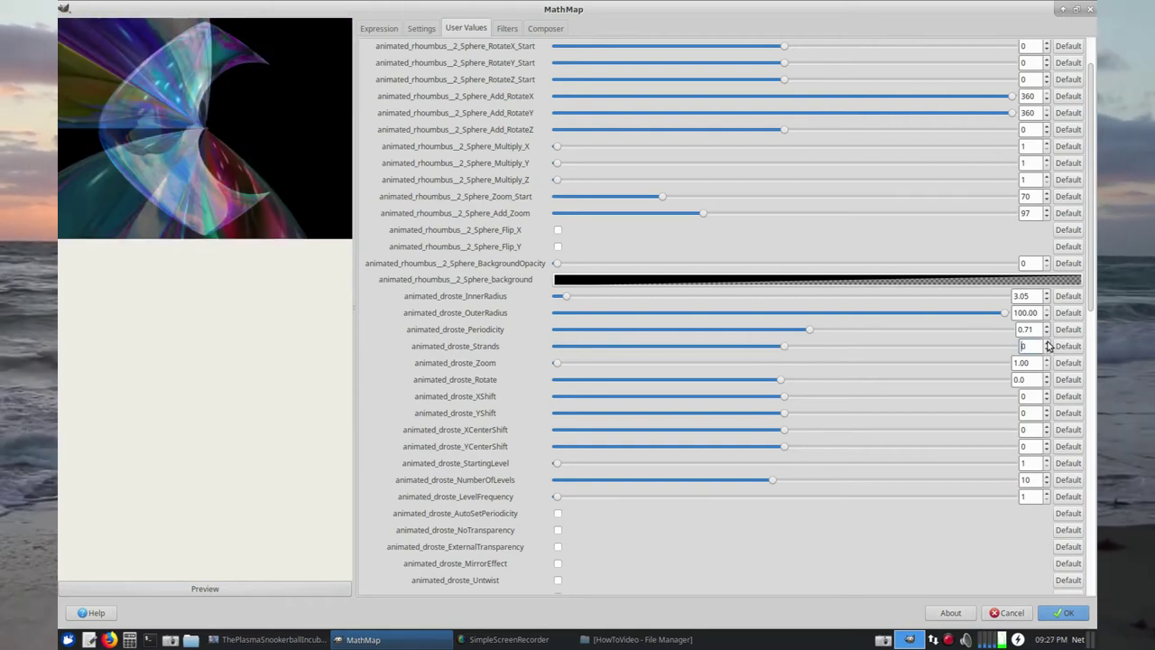
pyautogui.click(1048, 344)
pyautogui.click(1048, 343)
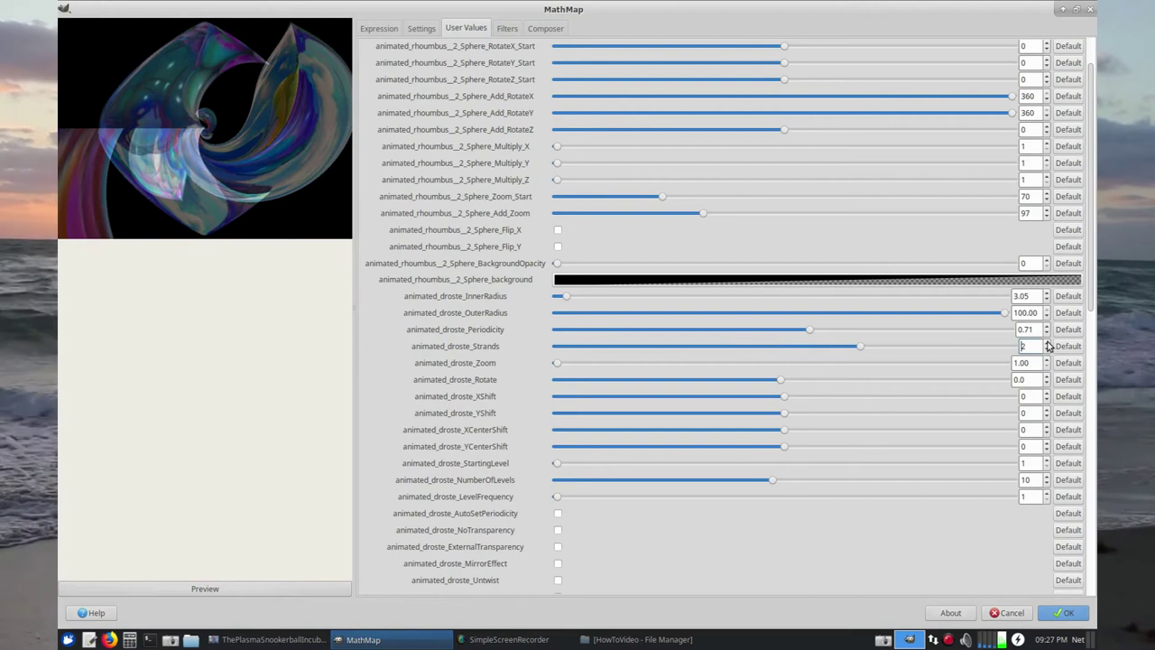
pyautogui.click(1048, 352)
pyautogui.click(1048, 352)
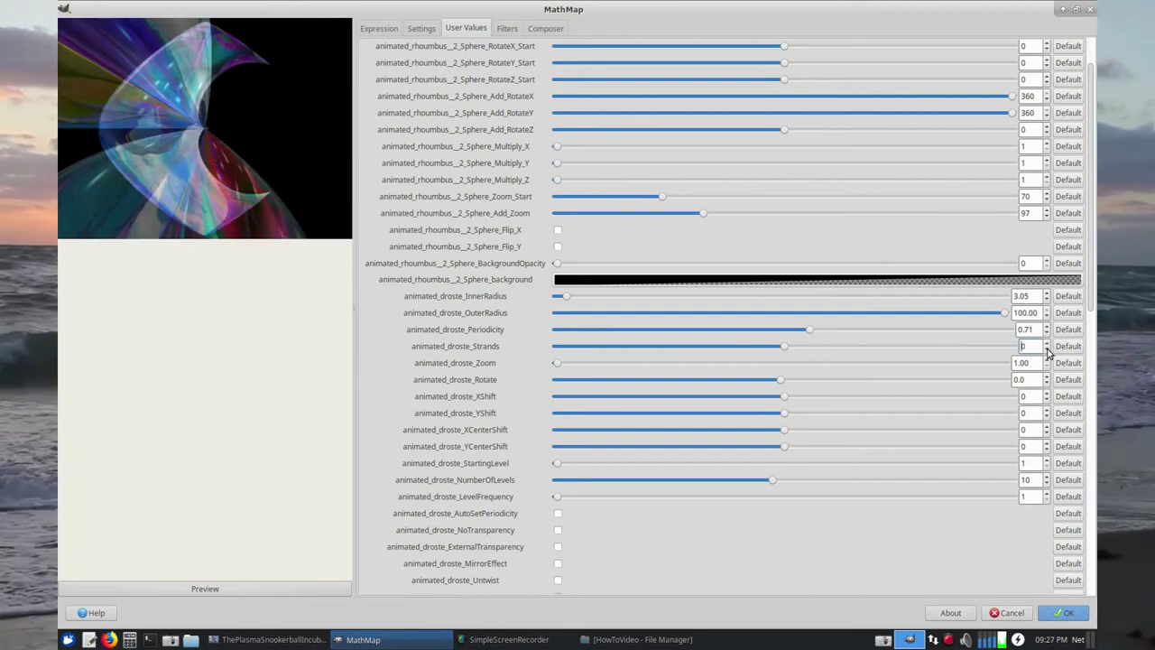
pyautogui.click(1048, 352)
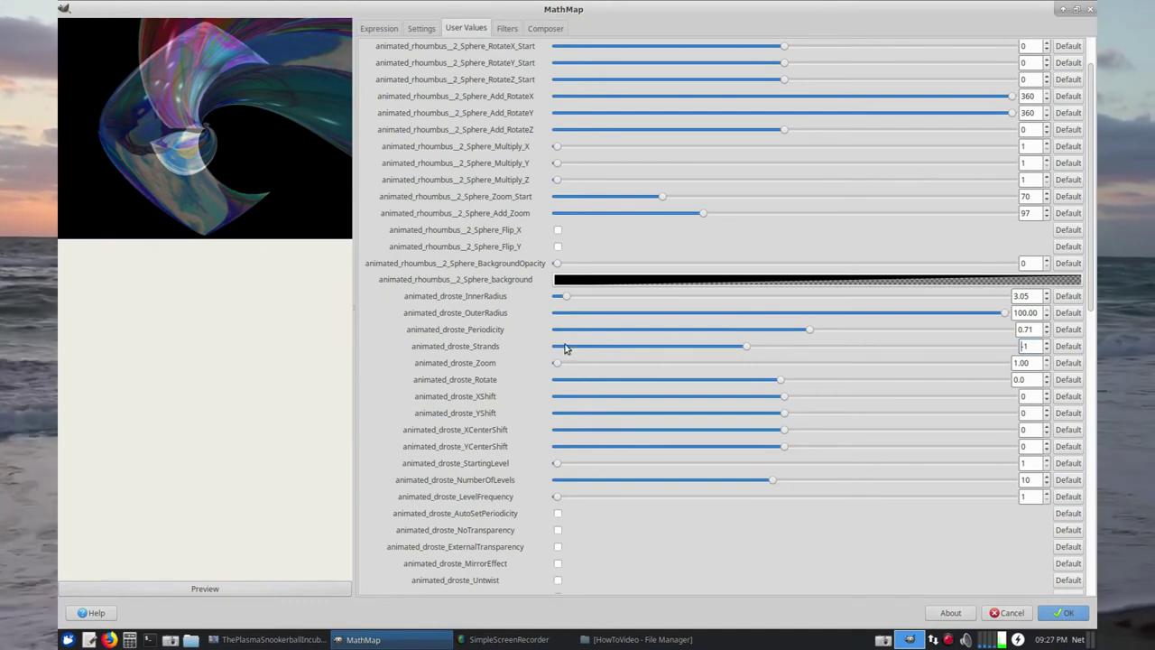
# Try a droste Zoom of 1.14, restore its default, and raise the droste NumberOfLevels to 20.
pyautogui.moveTo(555, 366)
pyautogui.mouseDown()
pyautogui.moveTo(609, 370)
pyautogui.moveTo(555, 372)
pyautogui.mouseUp()
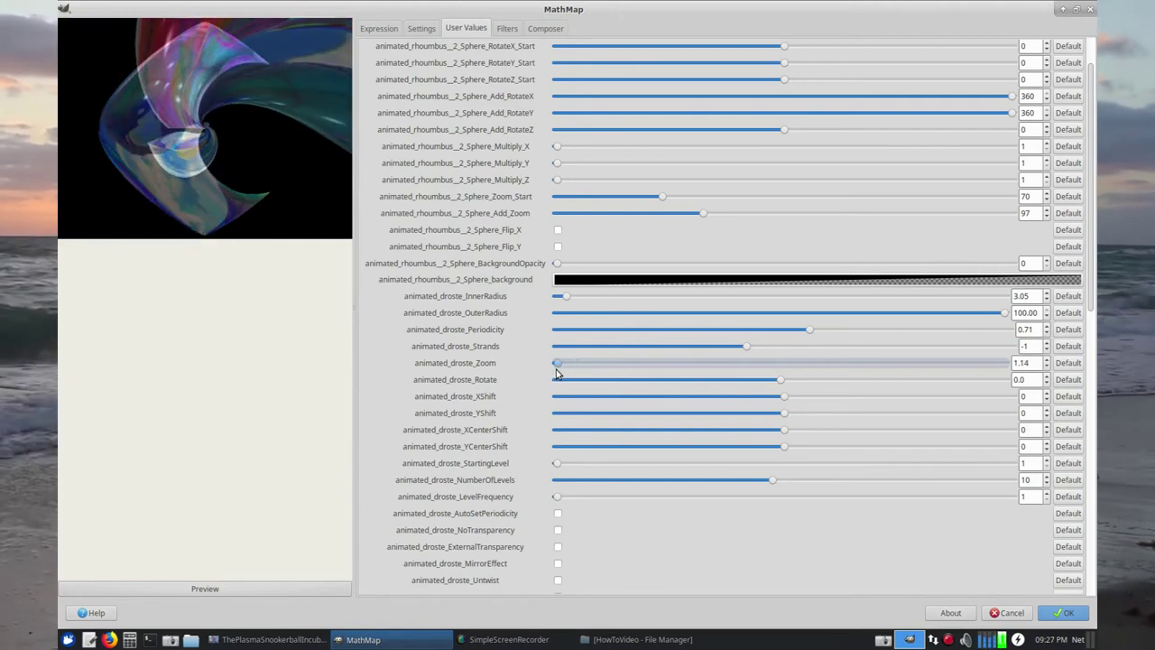
pyautogui.click(1065, 362)
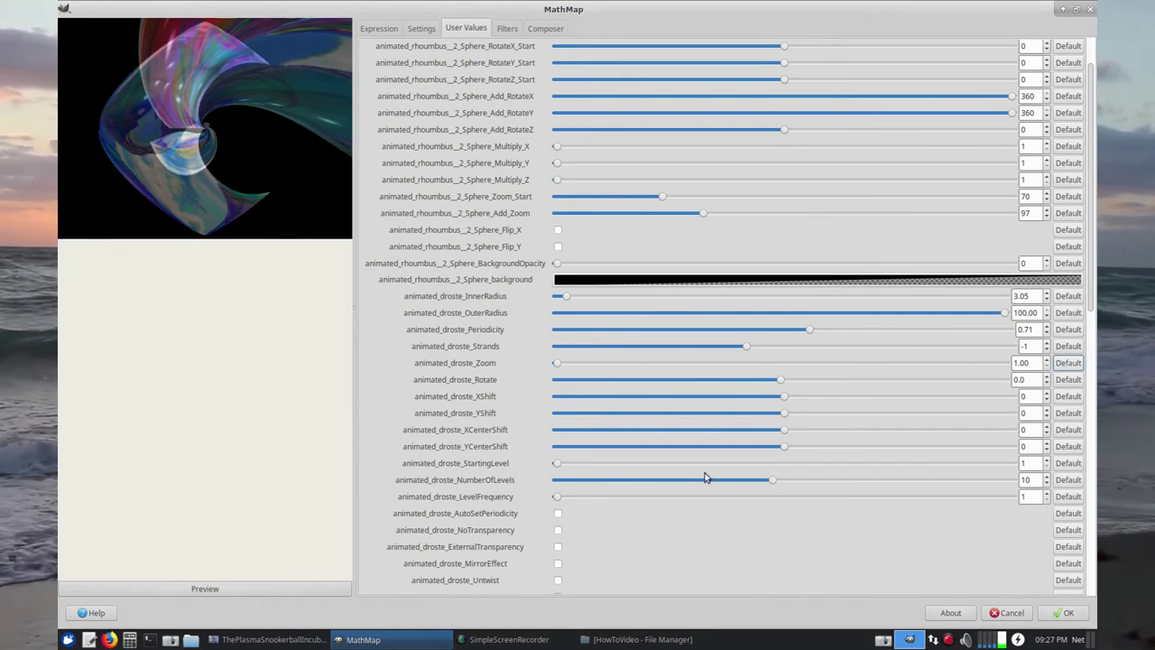
pyautogui.click(774, 479)
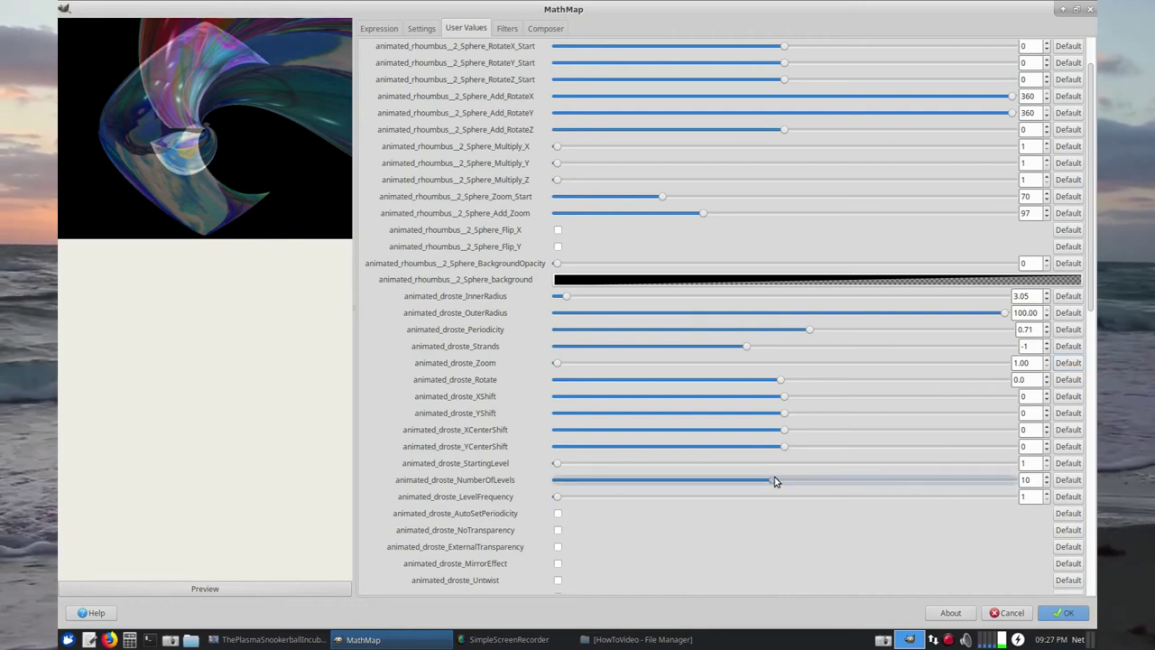
pyautogui.moveTo(947, 486); pyautogui.dragTo(1065, 489)
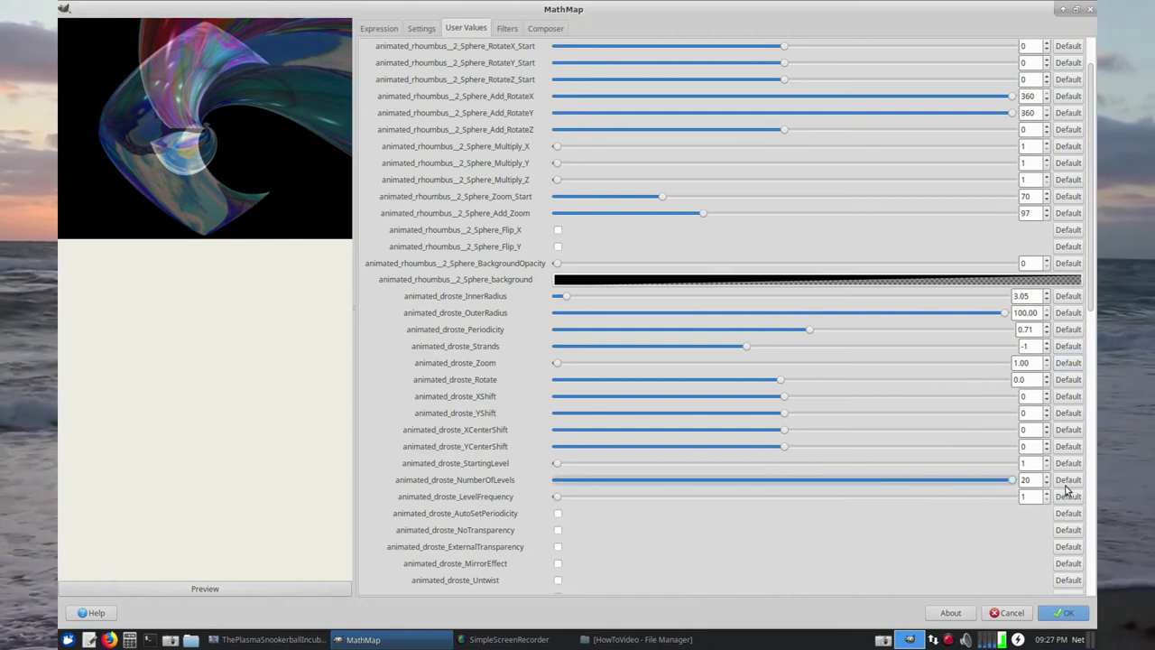
# Try the droste filter's AutoSetPeriodicity, NoTransparency, ExternalTransparency, Untwist, ShowGrid and ShowFrame options, leaving them all off.
pyautogui.moveTo(1090, 298); pyautogui.dragTo(1095, 360)
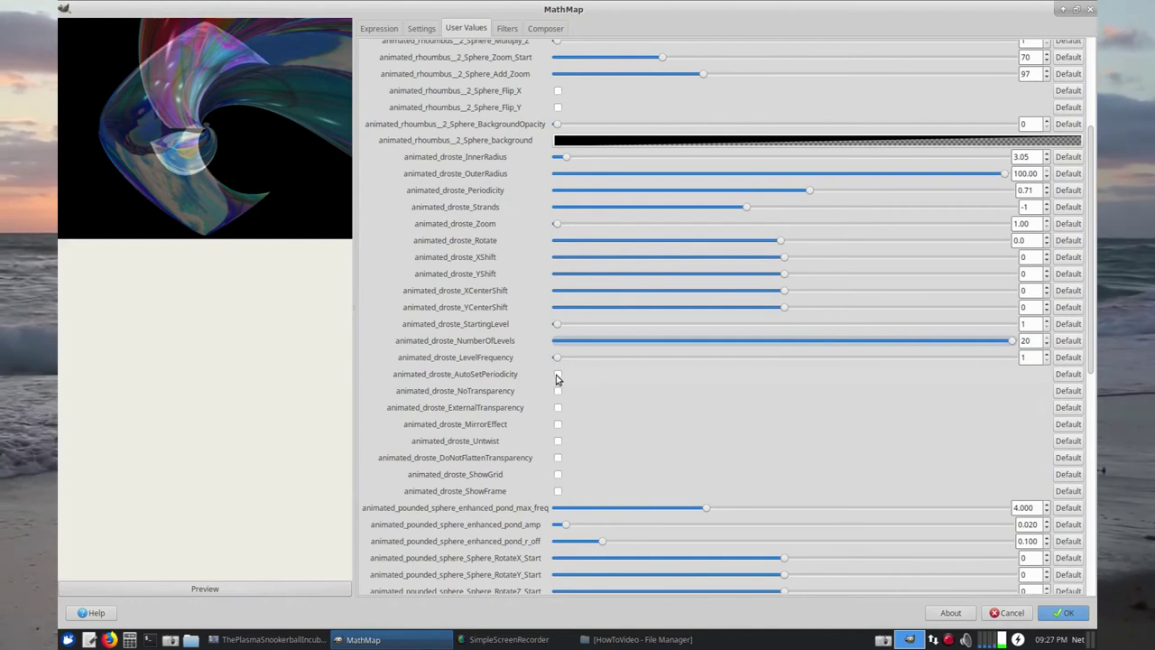
pyautogui.click(556, 379)
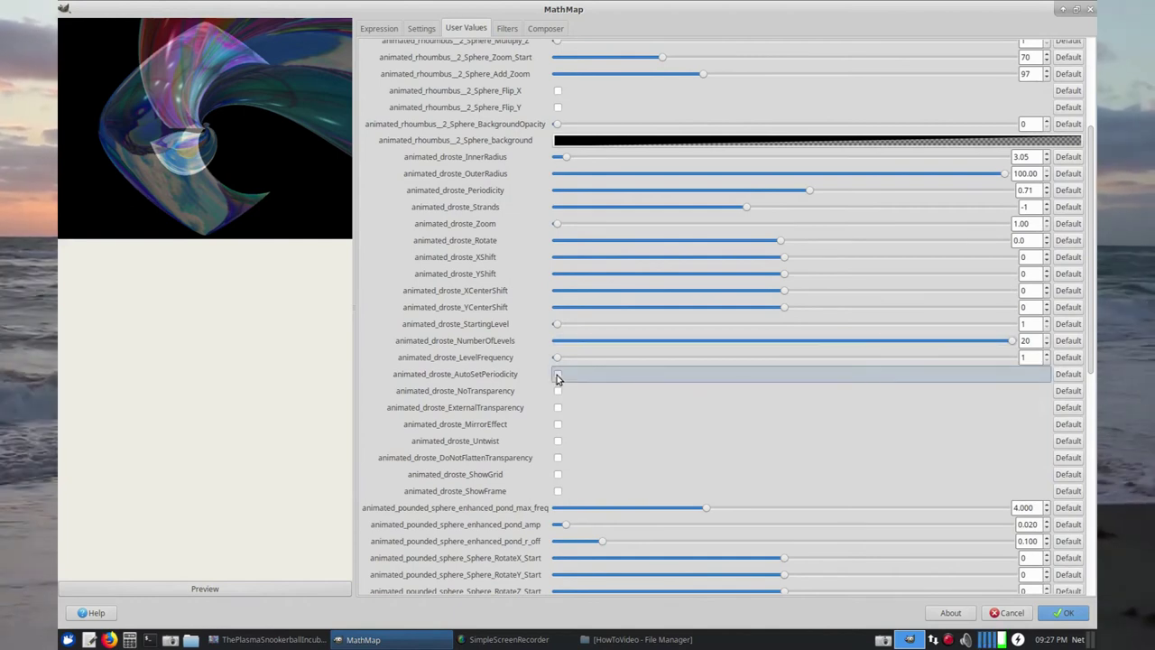
pyautogui.click(558, 394)
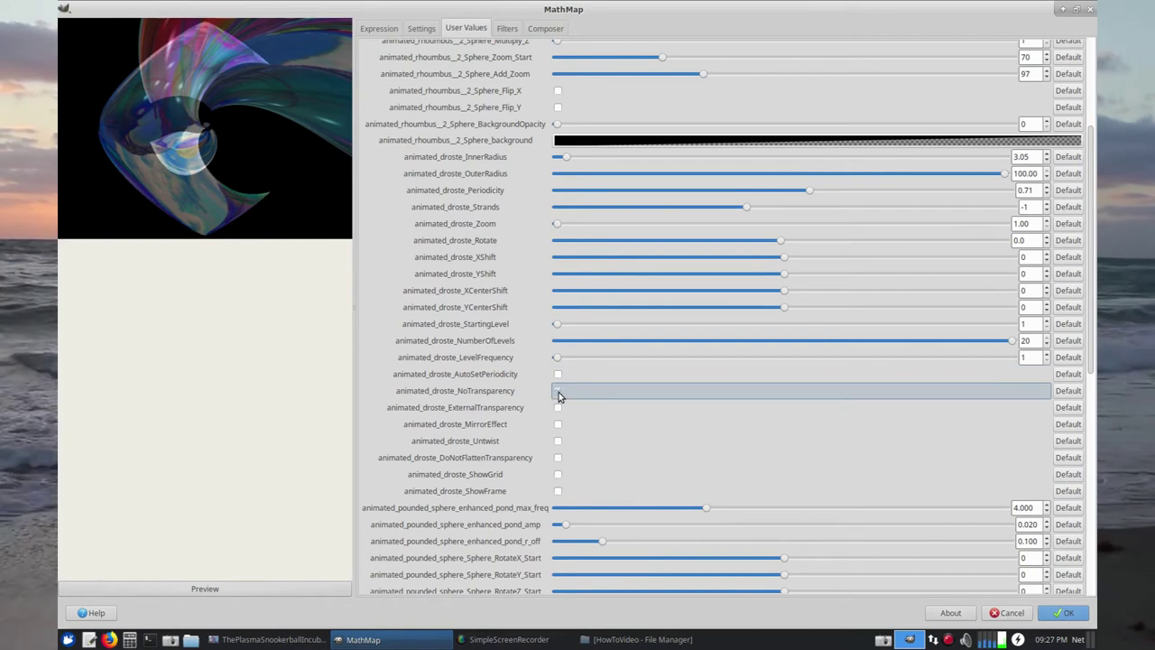
pyautogui.click(558, 394)
pyautogui.click(557, 408)
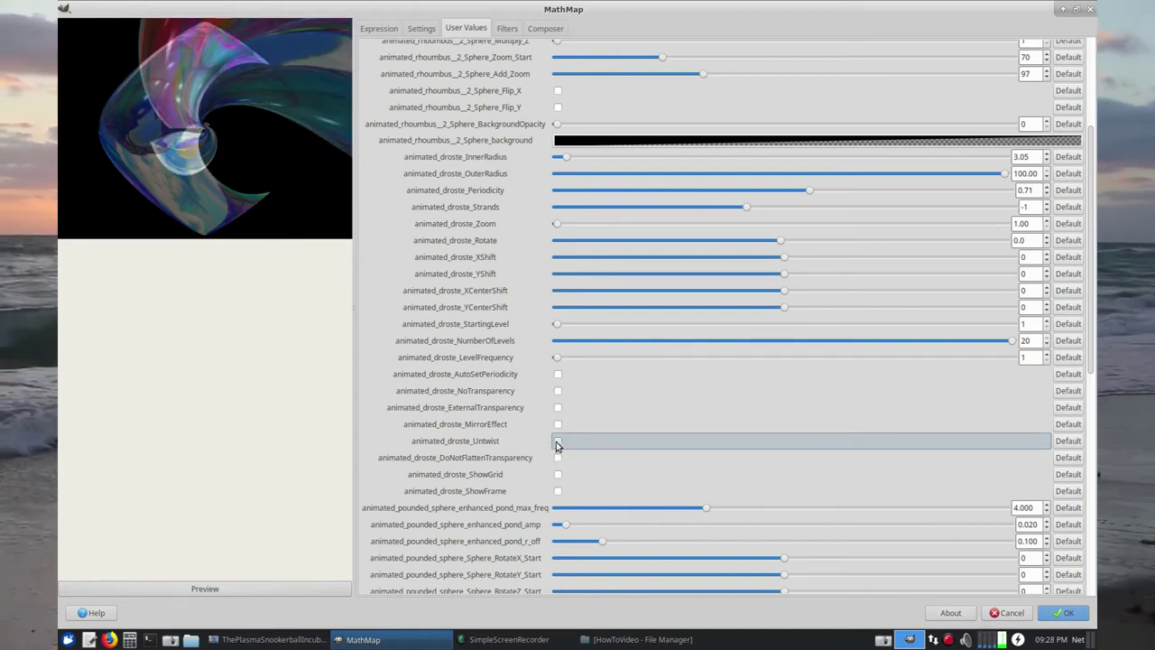
pyautogui.click(556, 443)
pyautogui.click(556, 443)
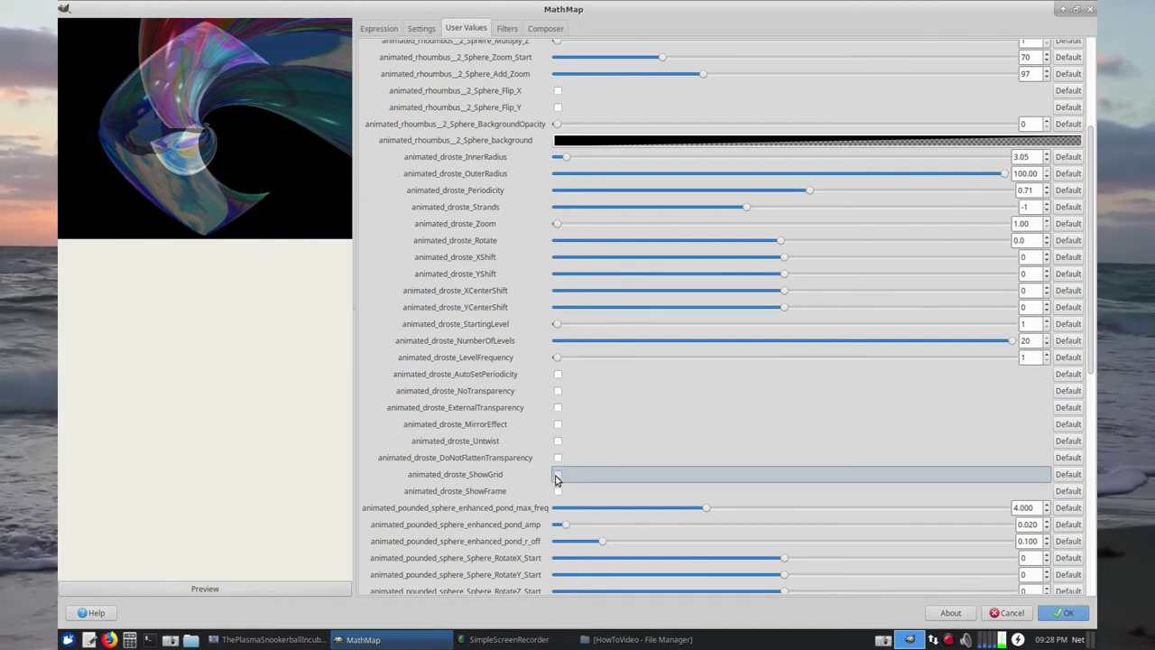
pyautogui.click(556, 476)
pyautogui.click(557, 476)
pyautogui.click(558, 493)
pyautogui.click(558, 492)
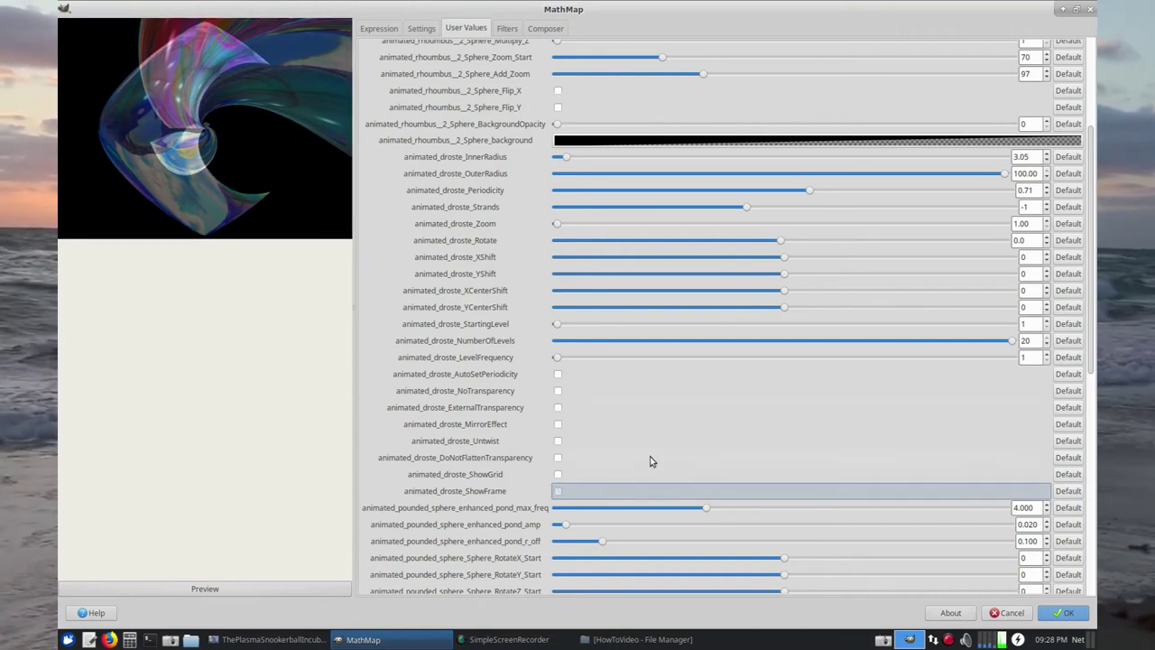
# Raise the pounded sphere's pond_amp to 0.364 and set its pond_max_freq to 2.892.
pyautogui.scroll(-1, 789, 442)
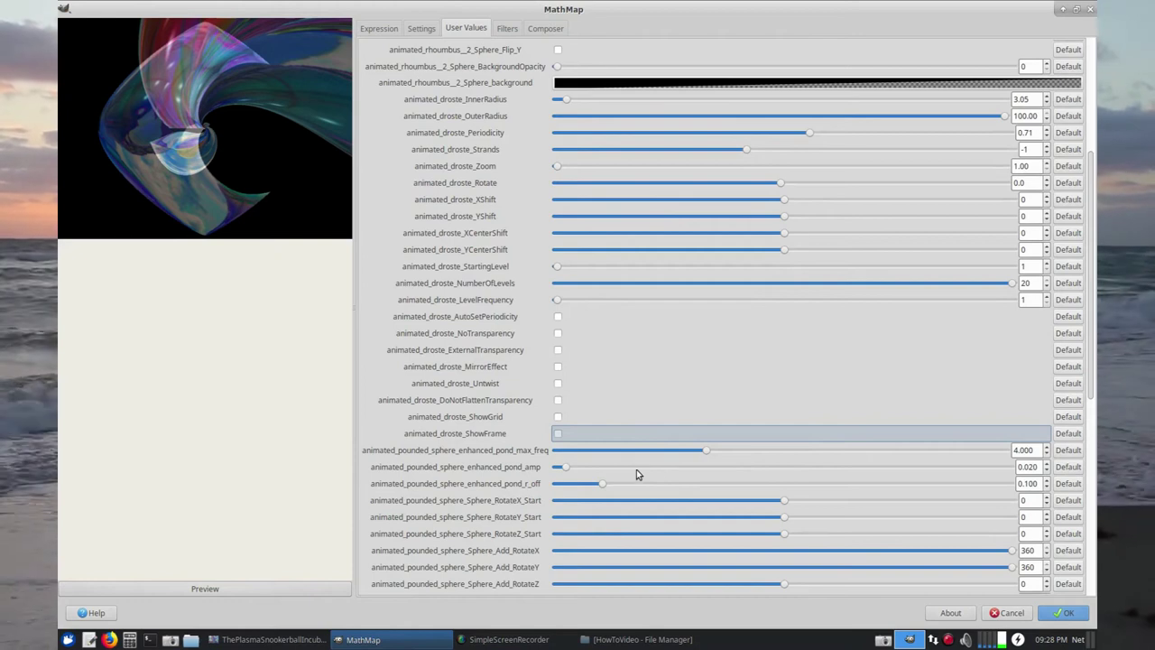
pyautogui.click(545, 28)
pyautogui.click(596, 129)
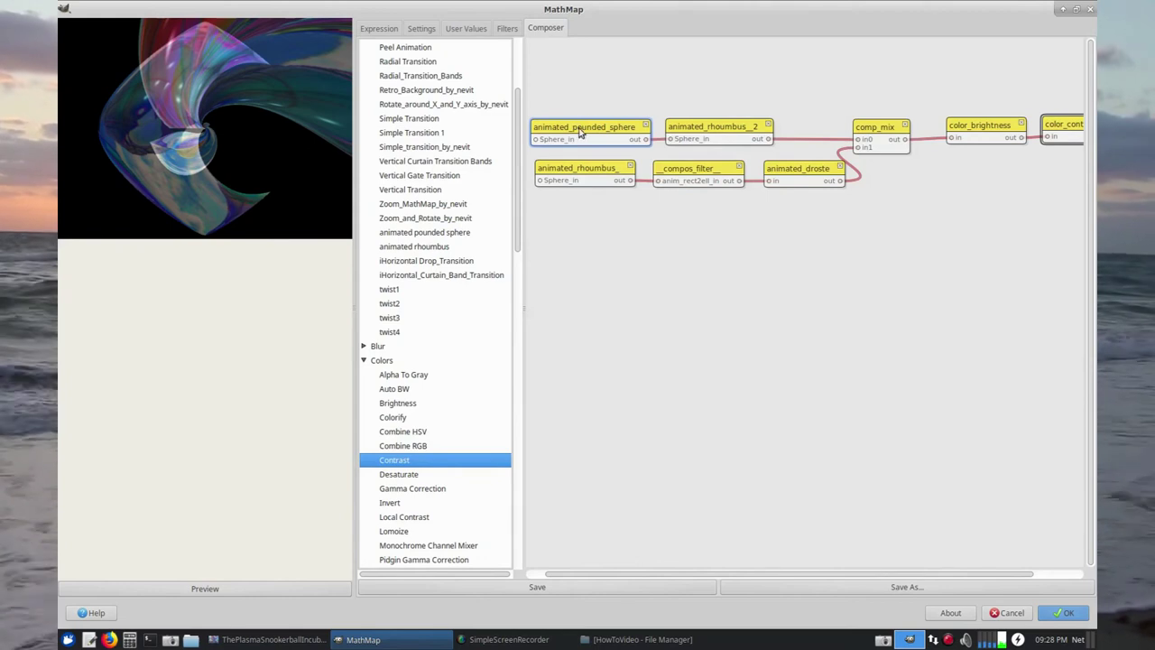
pyautogui.click(462, 29)
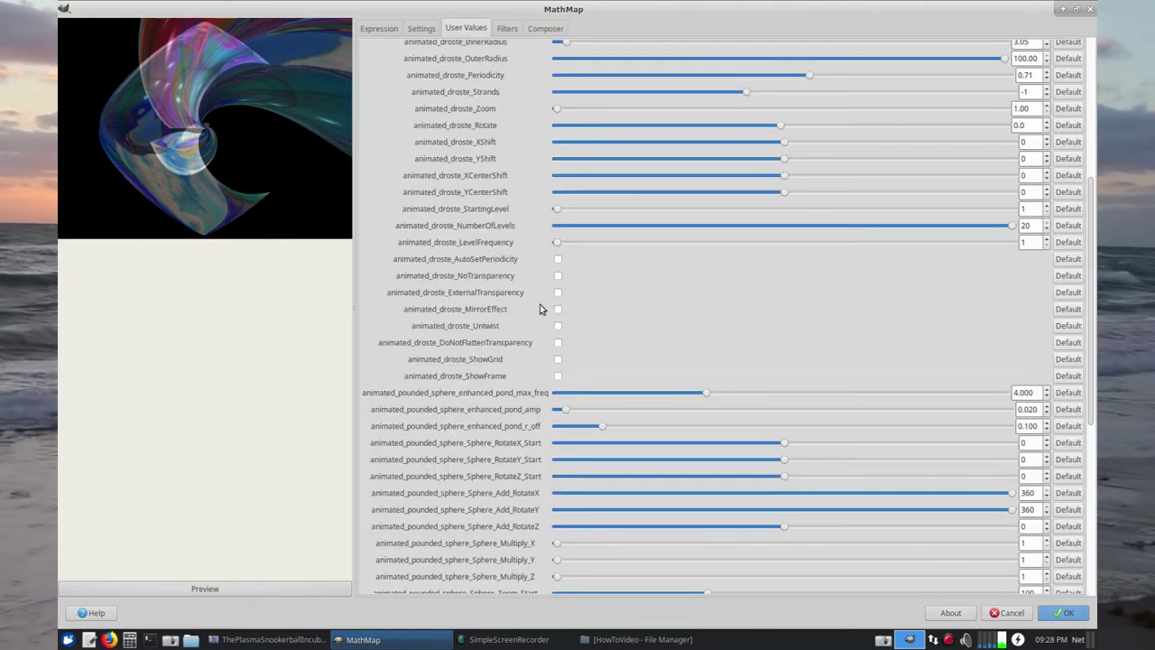
pyautogui.moveTo(565, 413); pyautogui.dragTo(713, 406)
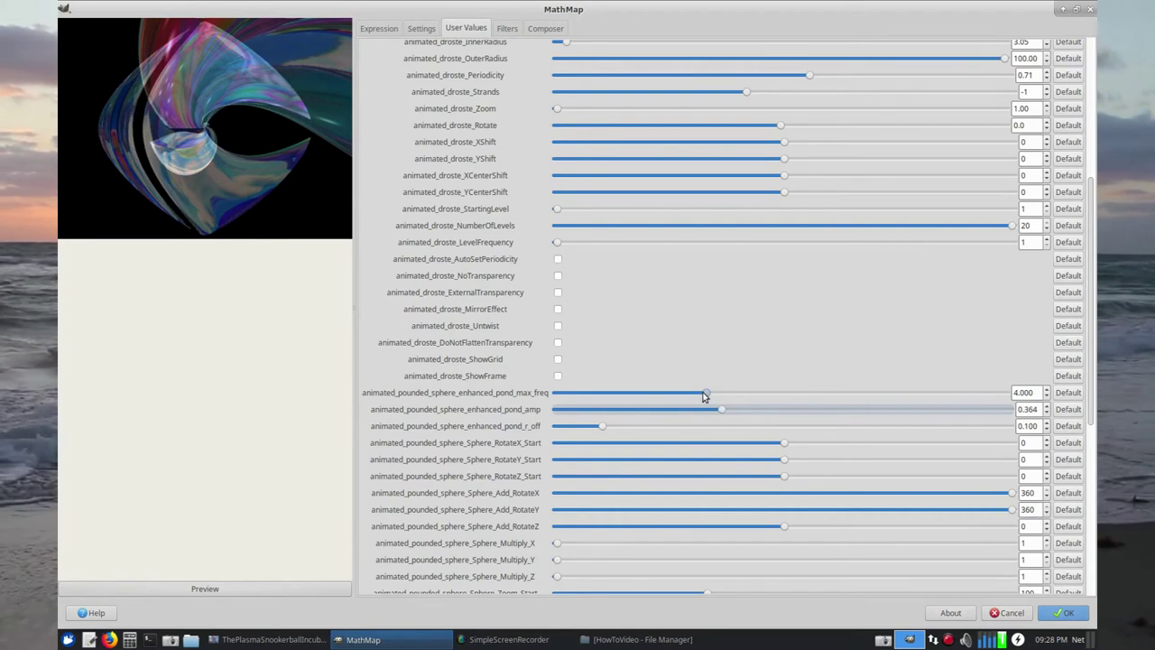
pyautogui.click(592, 402)
pyautogui.click(553, 398)
pyautogui.click(548, 395)
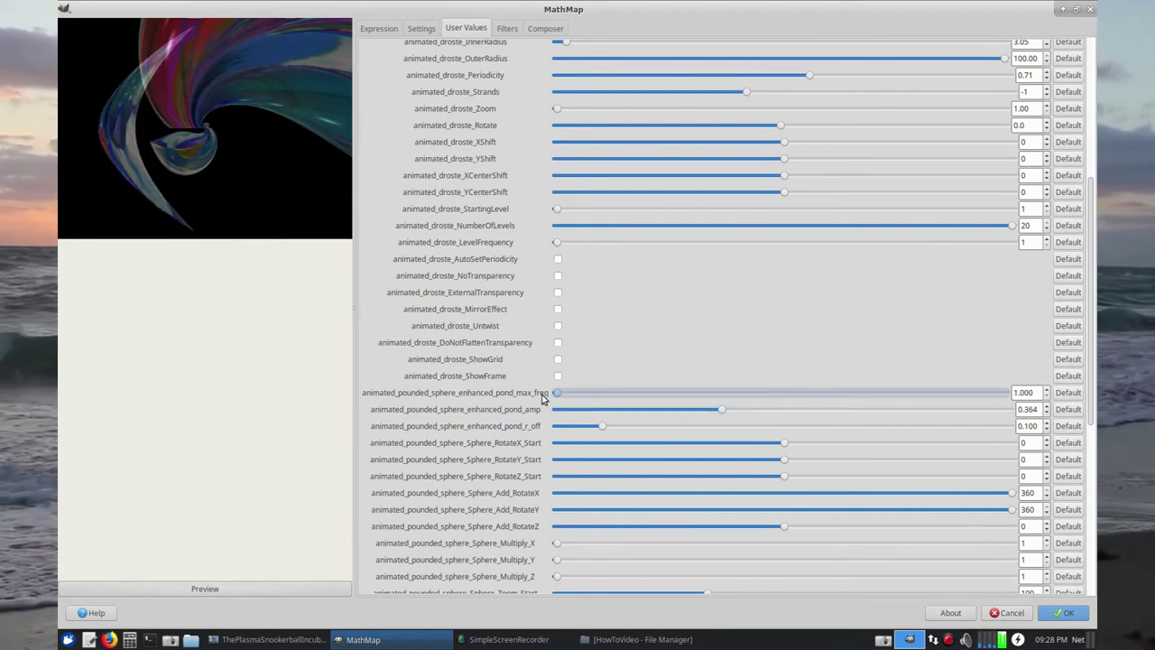
pyautogui.click(596, 400)
pyautogui.click(621, 405)
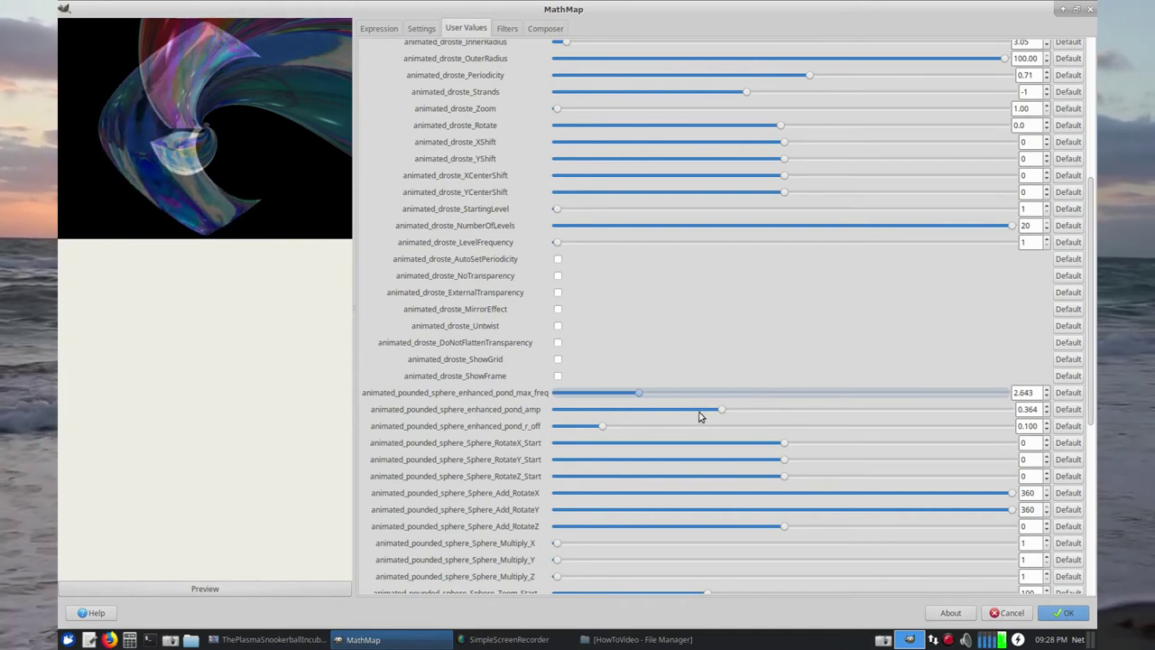
pyautogui.click(652, 405)
# Lower the pounded sphere's pond_amp to 0.158 and set its pond_r_off to 0.216.
pyautogui.click(611, 418)
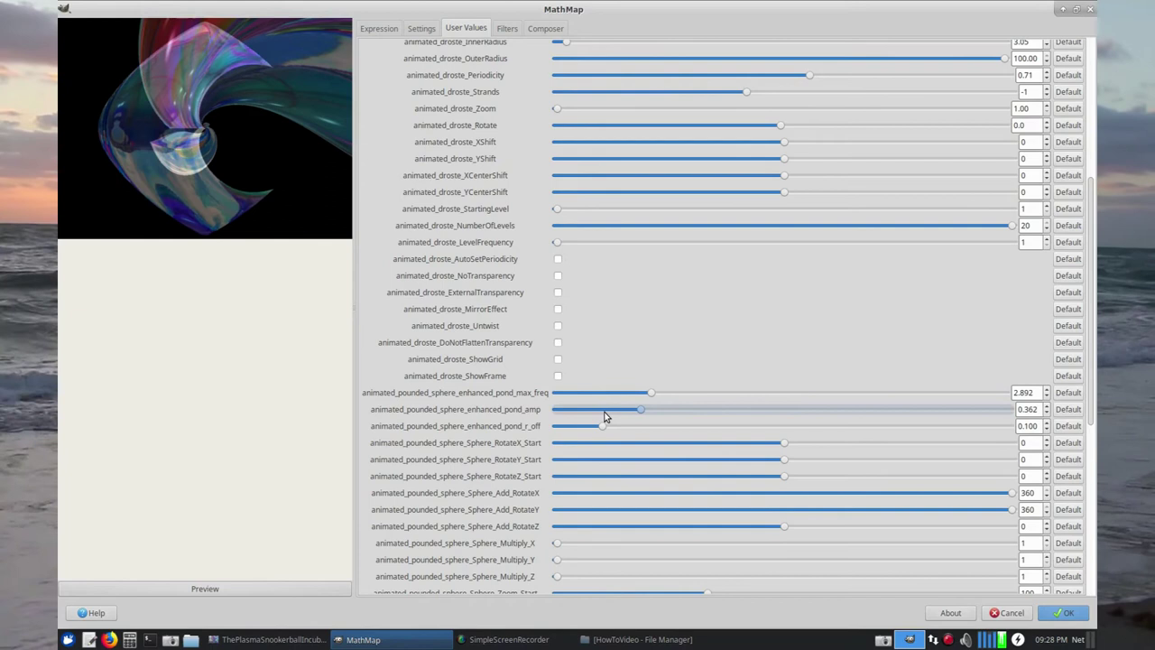
pyautogui.click(605, 418)
pyautogui.click(599, 414)
pyautogui.click(630, 414)
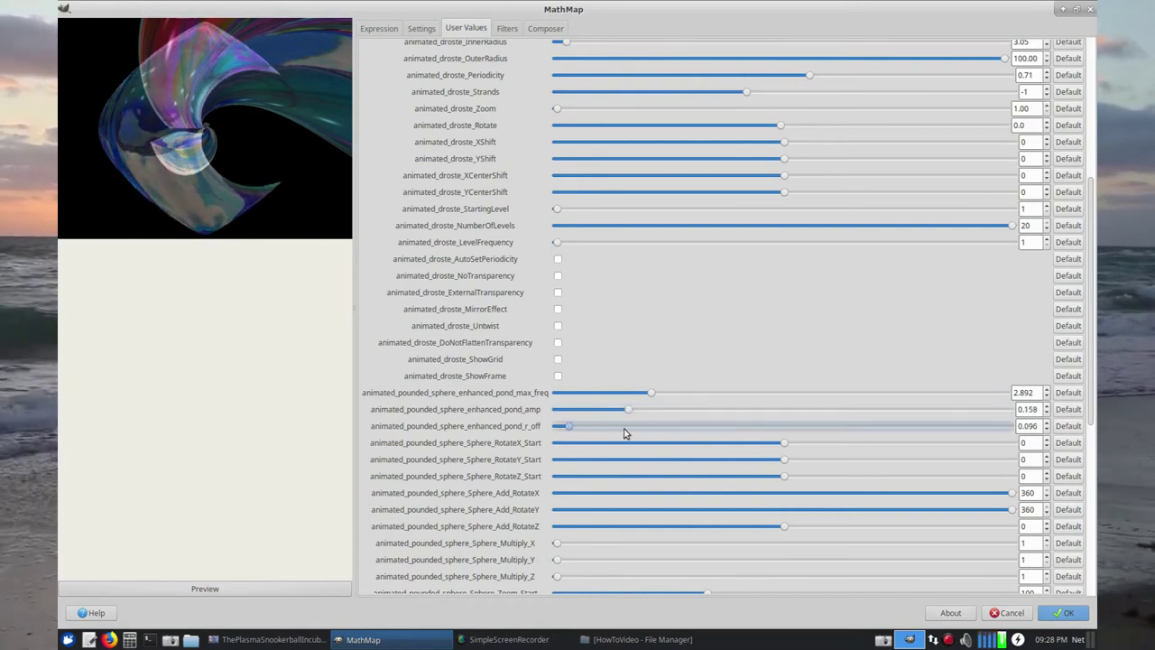
pyautogui.click(629, 429)
pyautogui.click(654, 427)
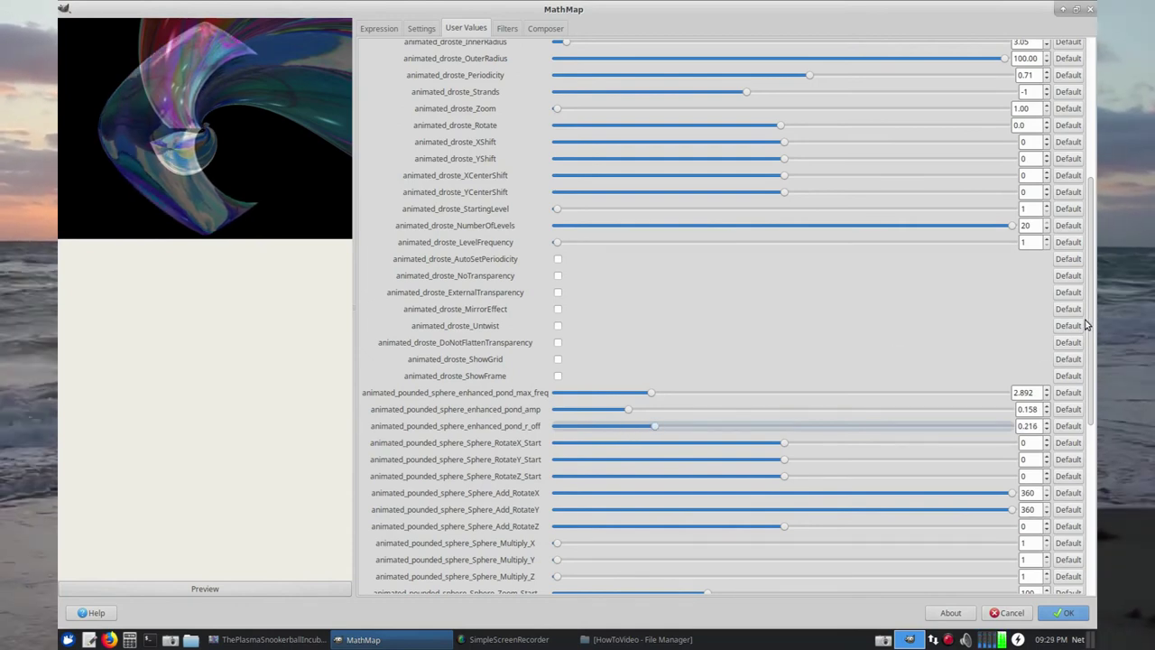
# Check the twist filter's place between the first rhoumbus and the droste filter, and set its Twists to 3.
pyautogui.moveTo(1092, 322); pyautogui.dragTo(1087, 519)
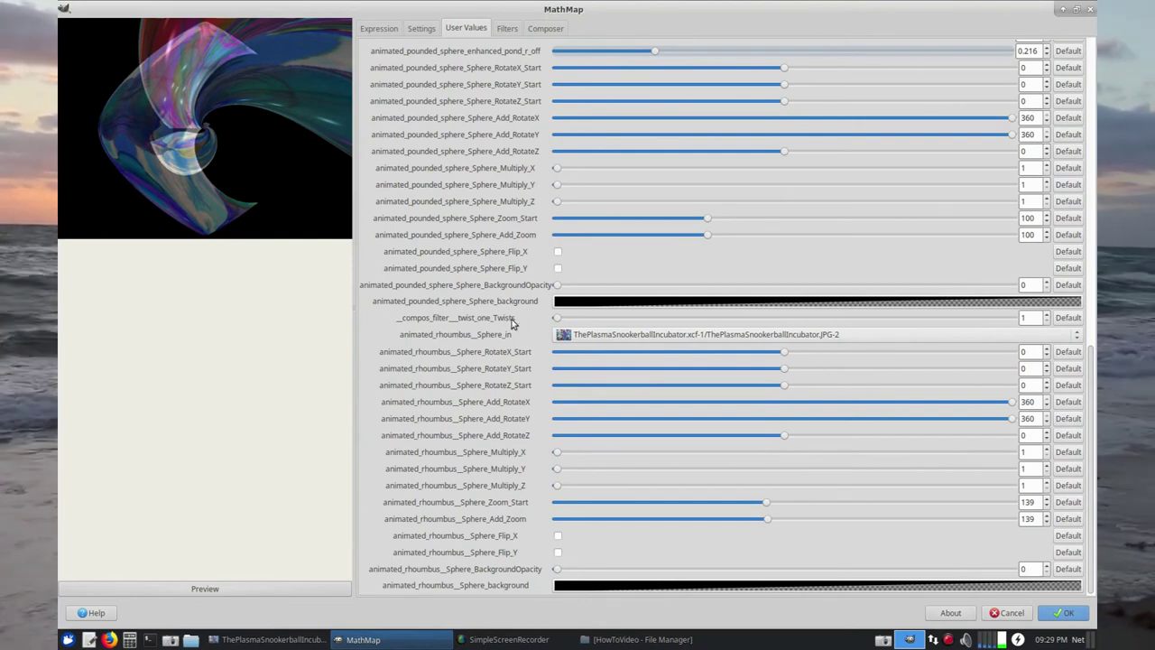
pyautogui.click(546, 30)
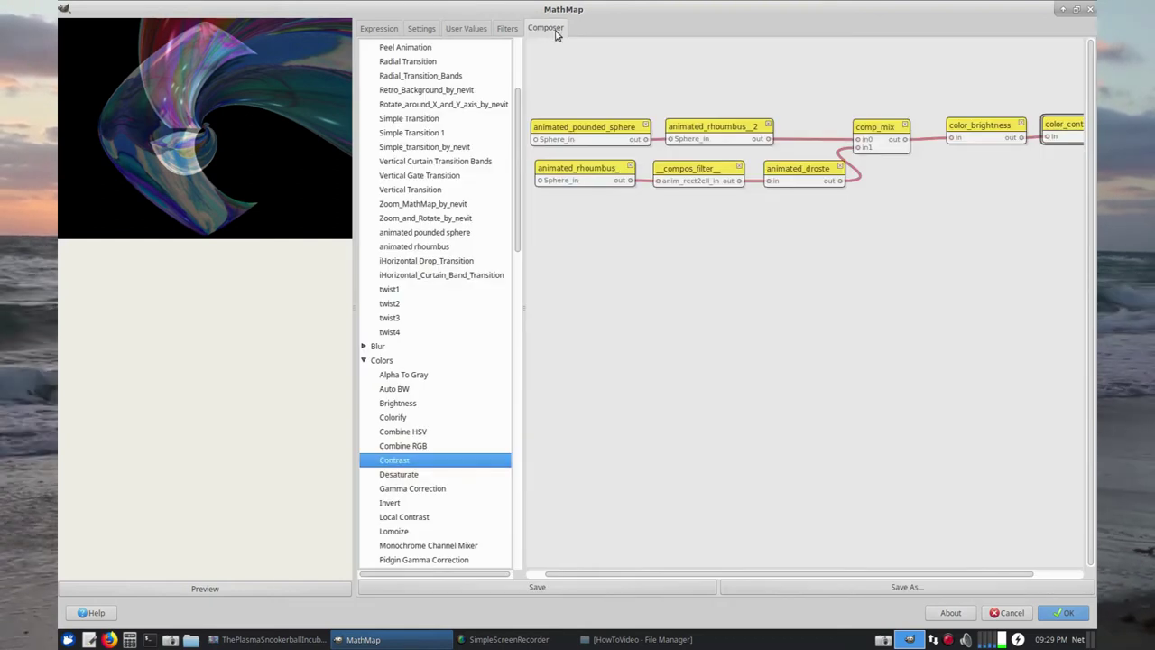
pyautogui.click(702, 170)
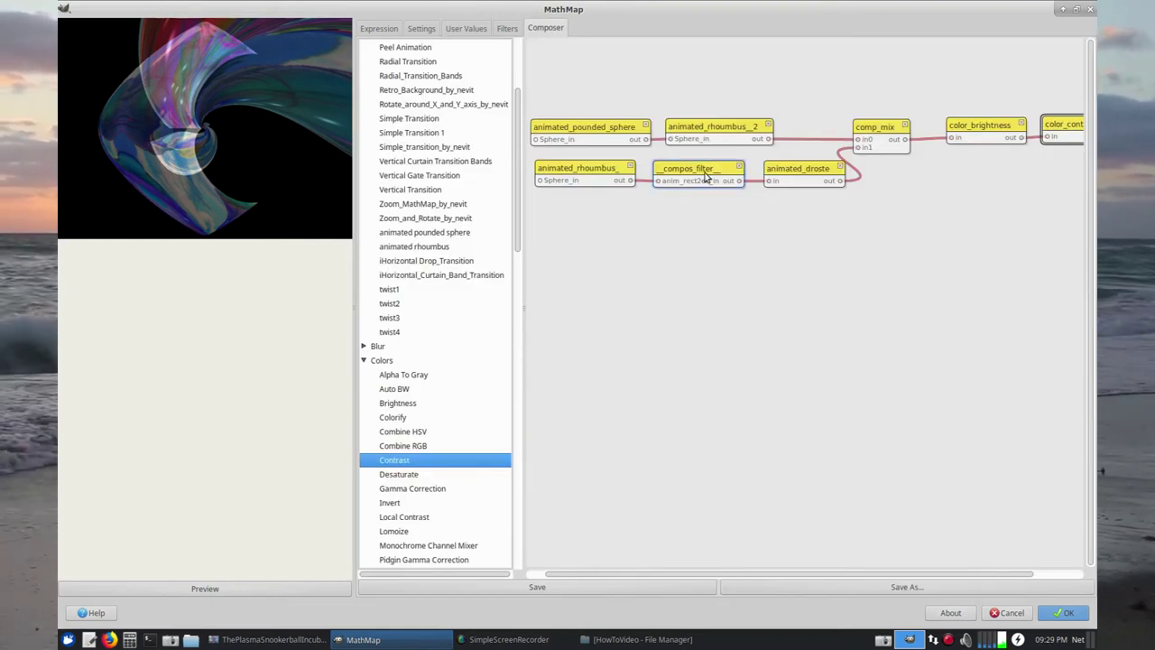
pyautogui.click(610, 172)
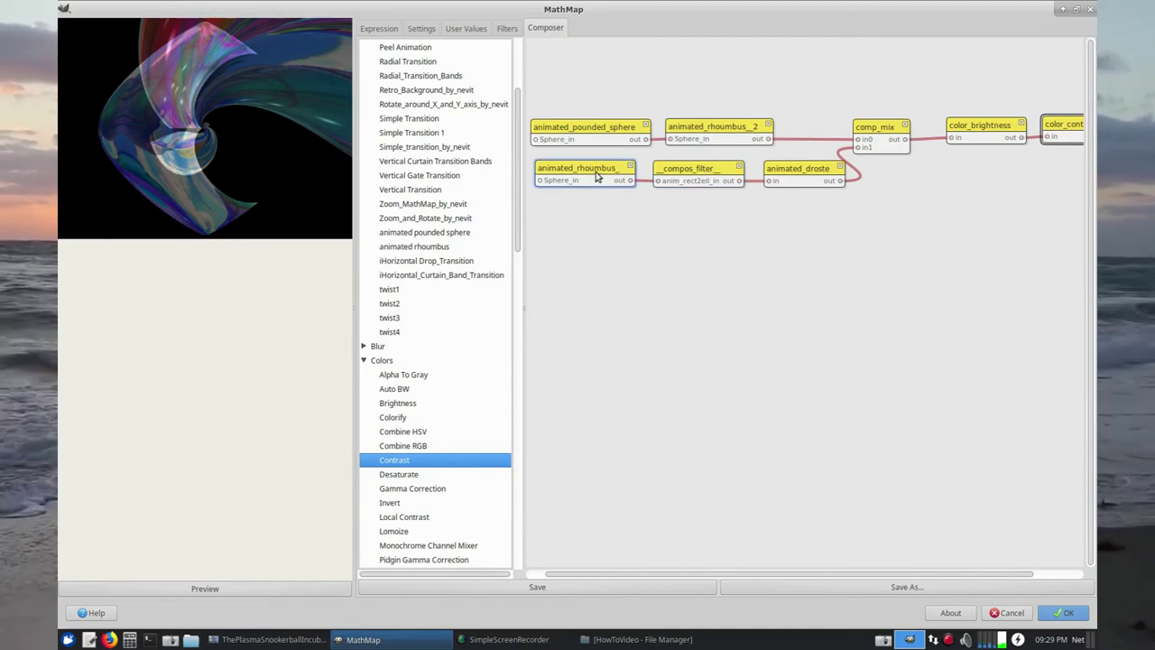
pyautogui.click(687, 178)
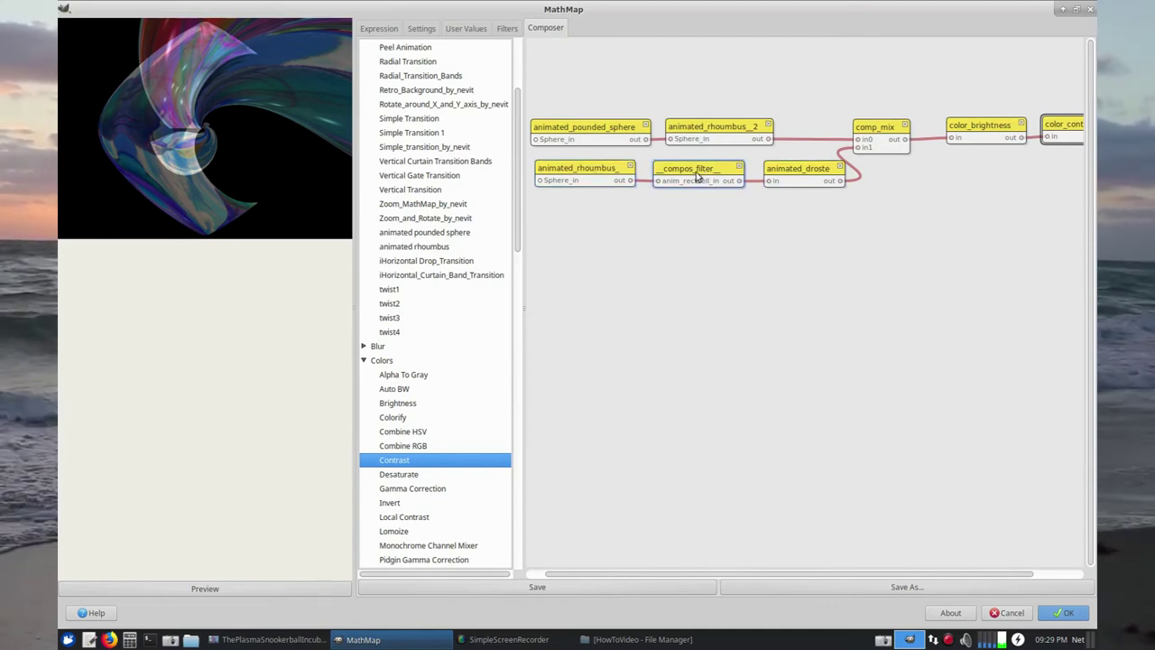
pyautogui.click(466, 28)
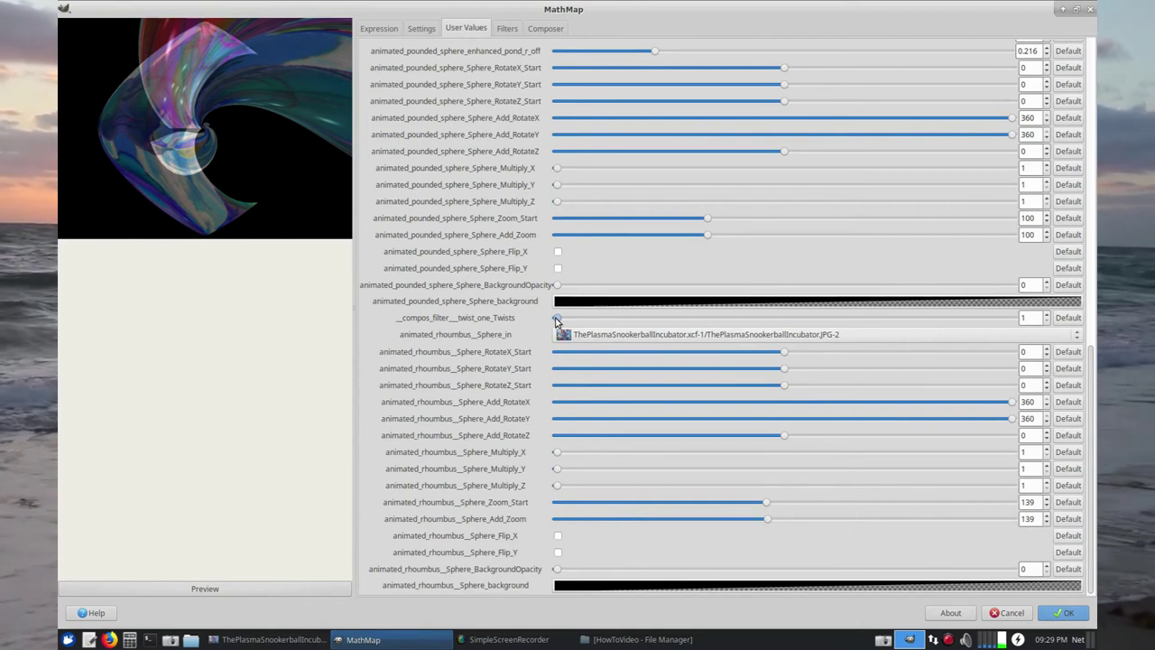
pyautogui.click(556, 322)
pyautogui.moveTo(633, 327); pyautogui.dragTo(726, 334)
pyautogui.moveTo(810, 329); pyautogui.dragTo(818, 330)
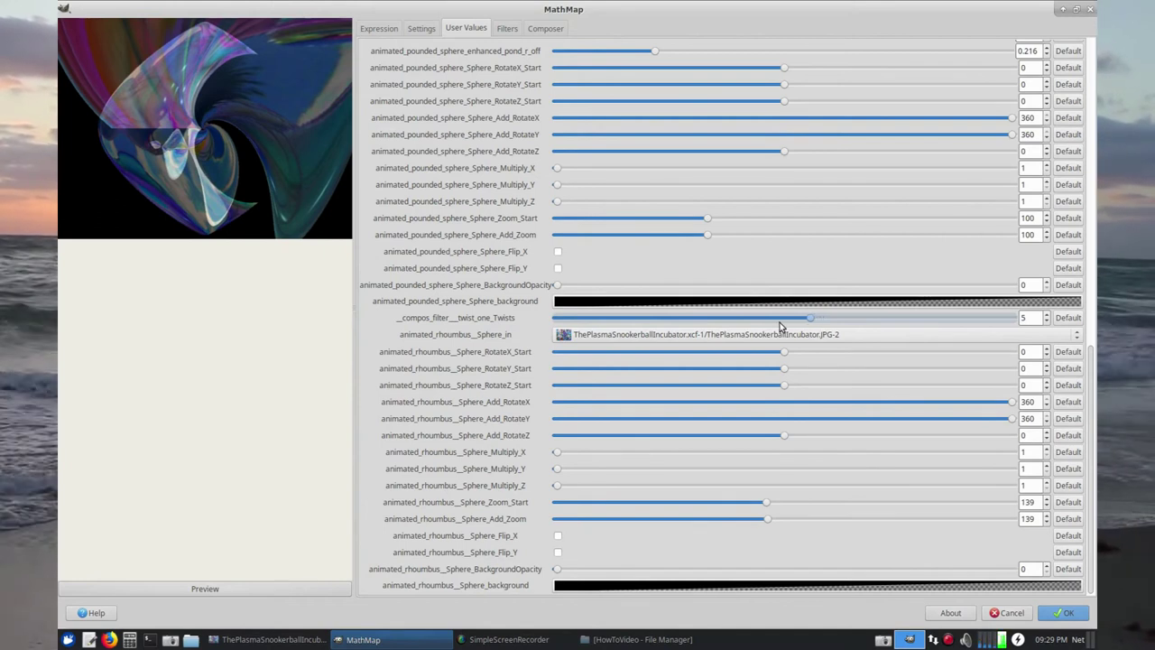
pyautogui.click(748, 319)
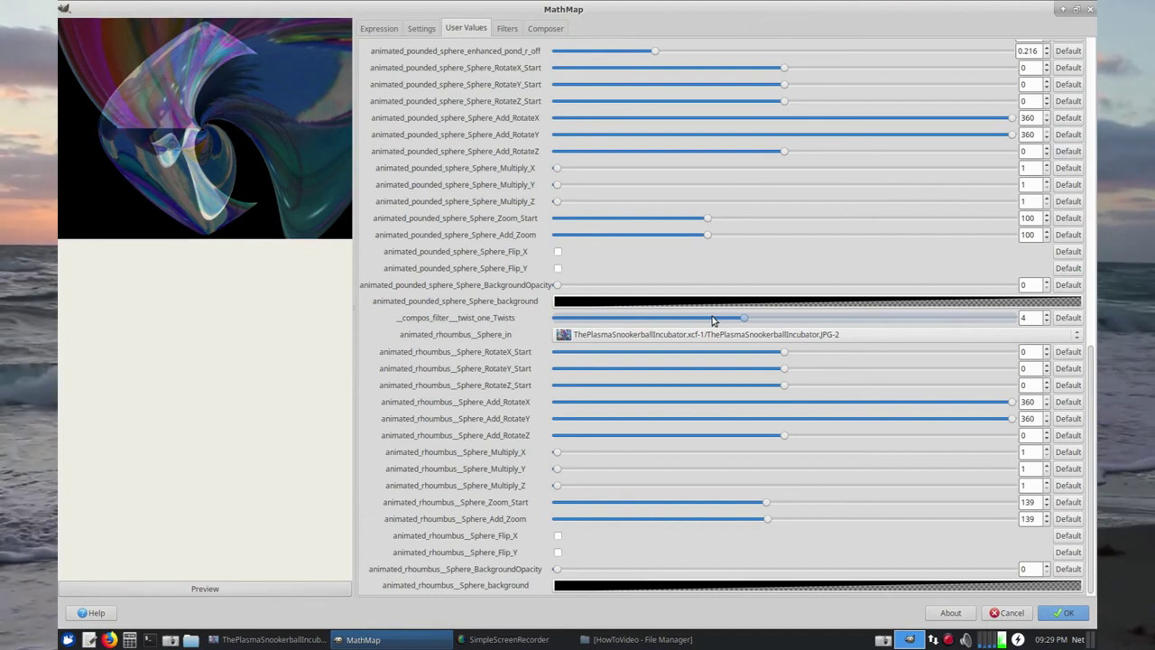
pyautogui.click(712, 320)
pyautogui.click(679, 317)
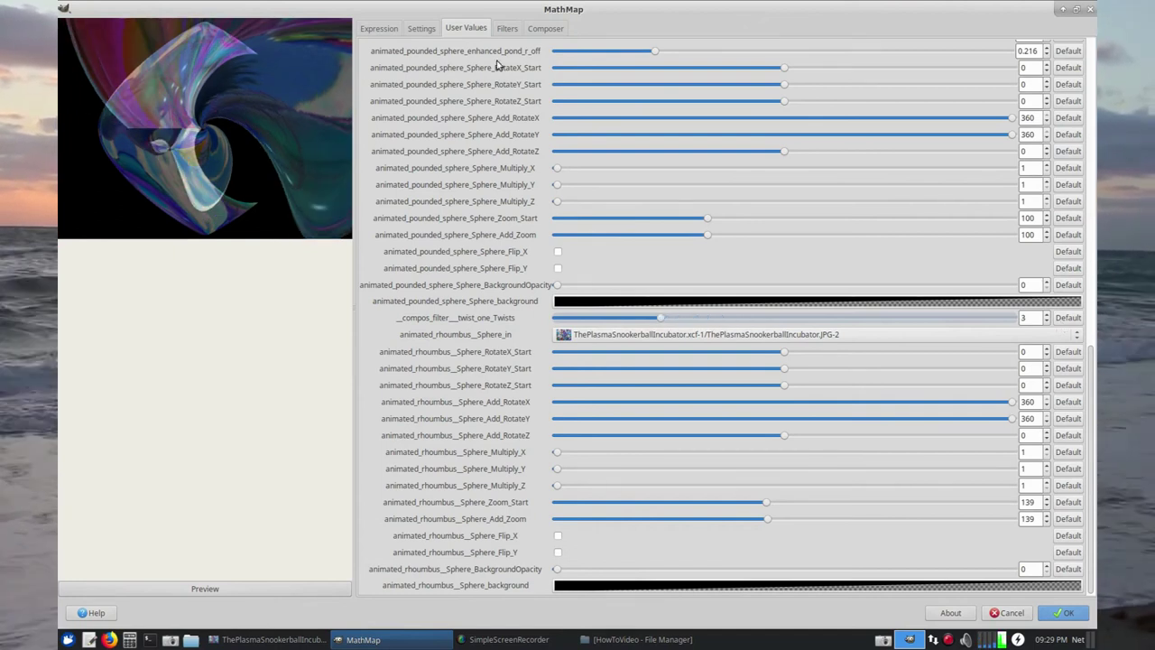
# Preview the animation by moving parameter t down to 0.00 and back up to 1.00.
pyautogui.click(418, 29)
pyautogui.moveTo(550, 118); pyautogui.dragTo(472, 143)
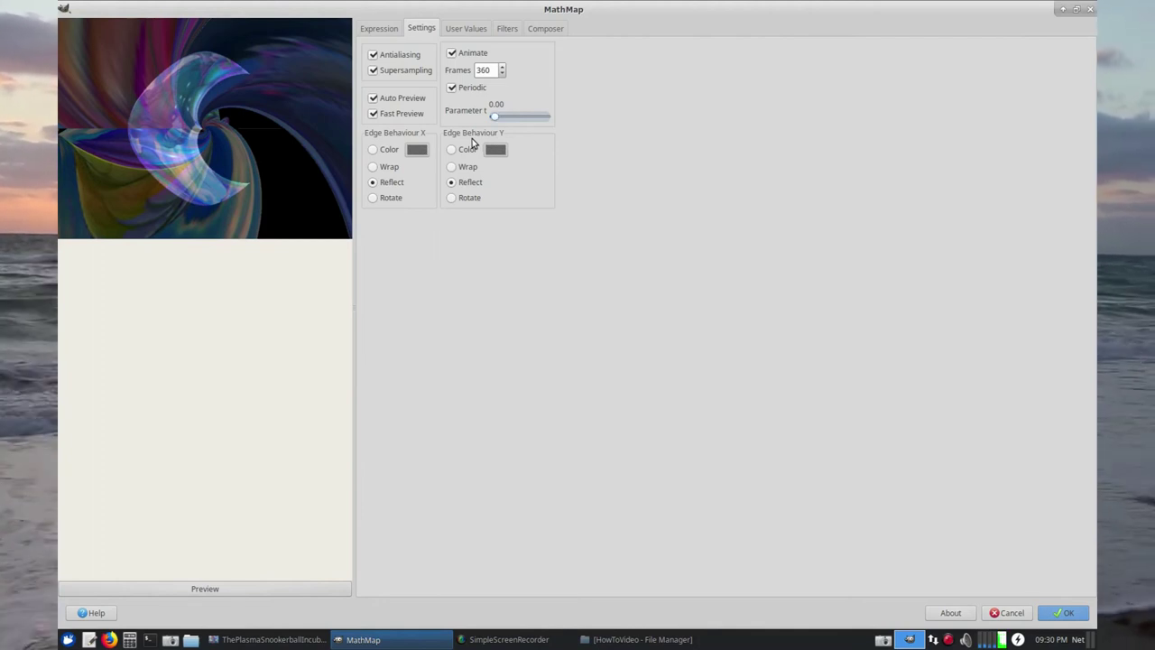
pyautogui.moveTo(493, 116); pyautogui.dragTo(575, 118)
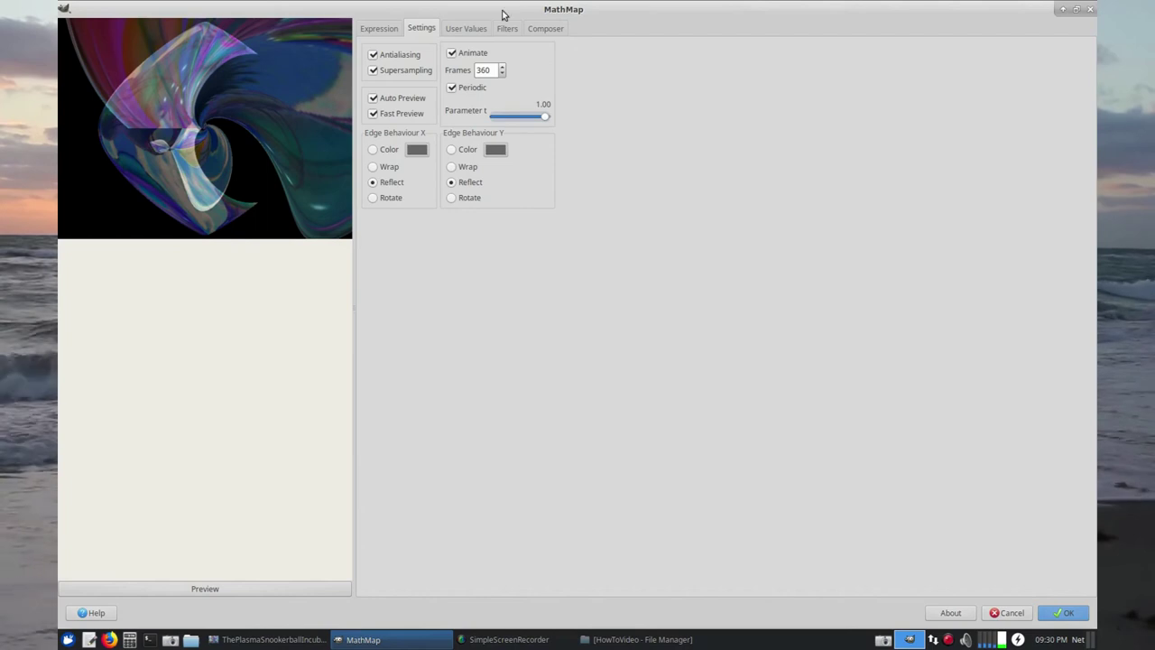
pyautogui.click(478, 30)
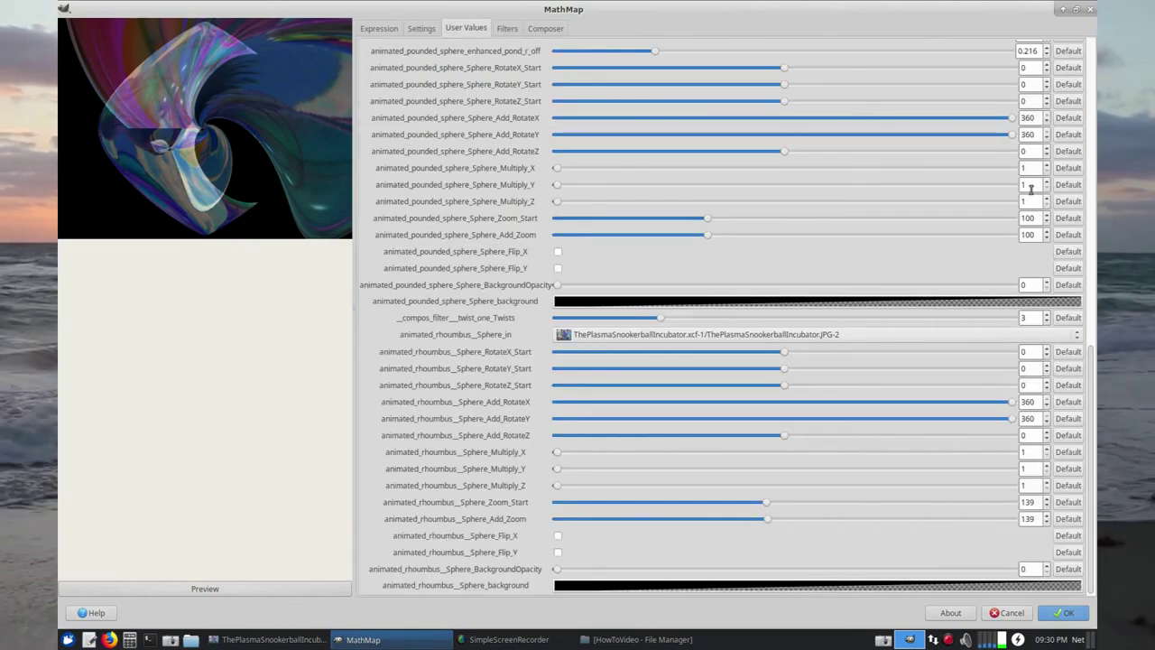
# Raise the composed filter's color_brightness to 0.223 and its color_contrast to 0.391.
pyautogui.moveTo(1091, 349); pyautogui.dragTo(1095, 30)
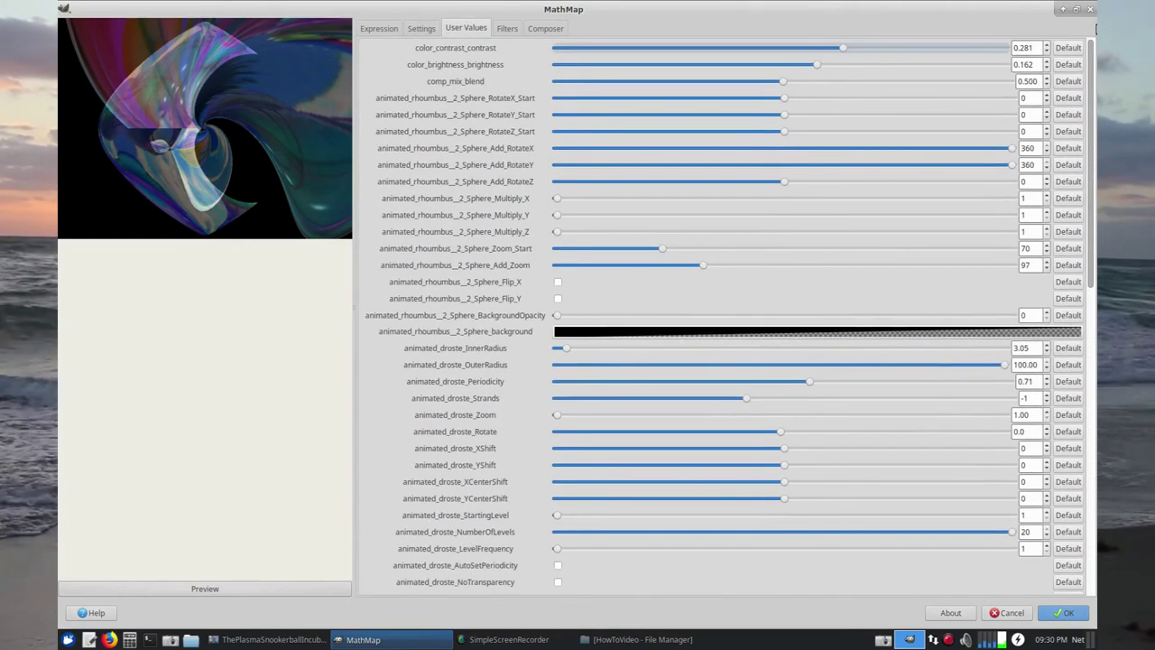
pyautogui.moveTo(817, 64)
pyautogui.mouseDown()
pyautogui.moveTo(876, 64)
pyautogui.moveTo(830, 65)
pyautogui.mouseUp()
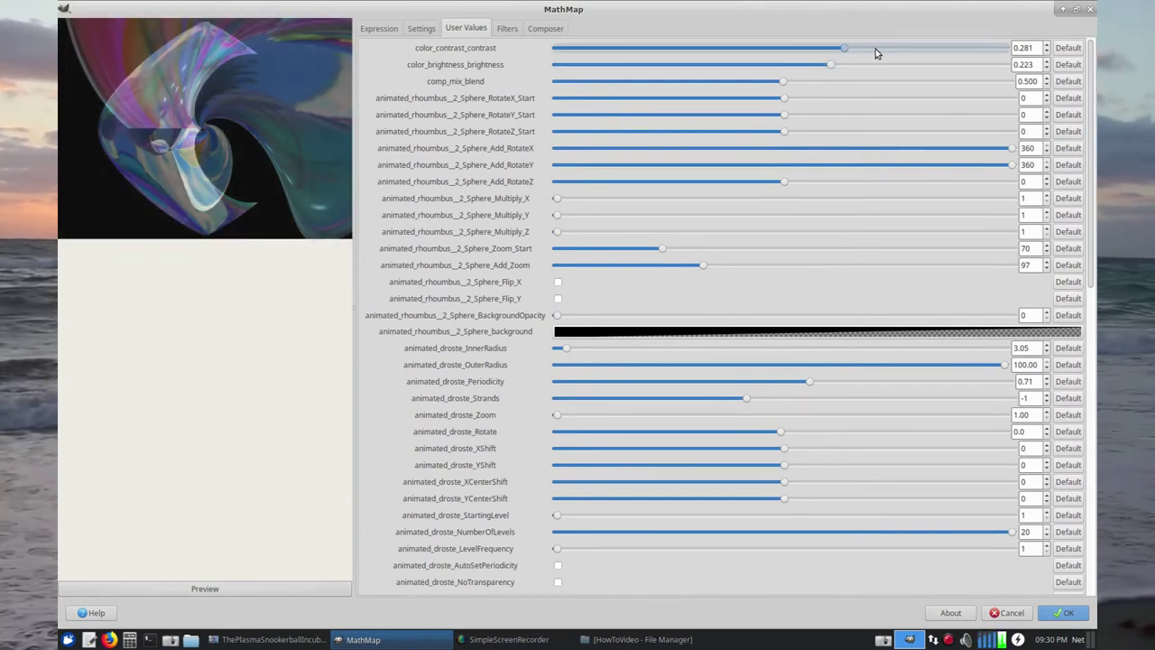
pyautogui.click(896, 48)
pyautogui.moveTo(871, 55)
pyautogui.mouseDown()
pyautogui.moveTo(892, 52)
pyautogui.moveTo(867, 49)
pyautogui.mouseUp()
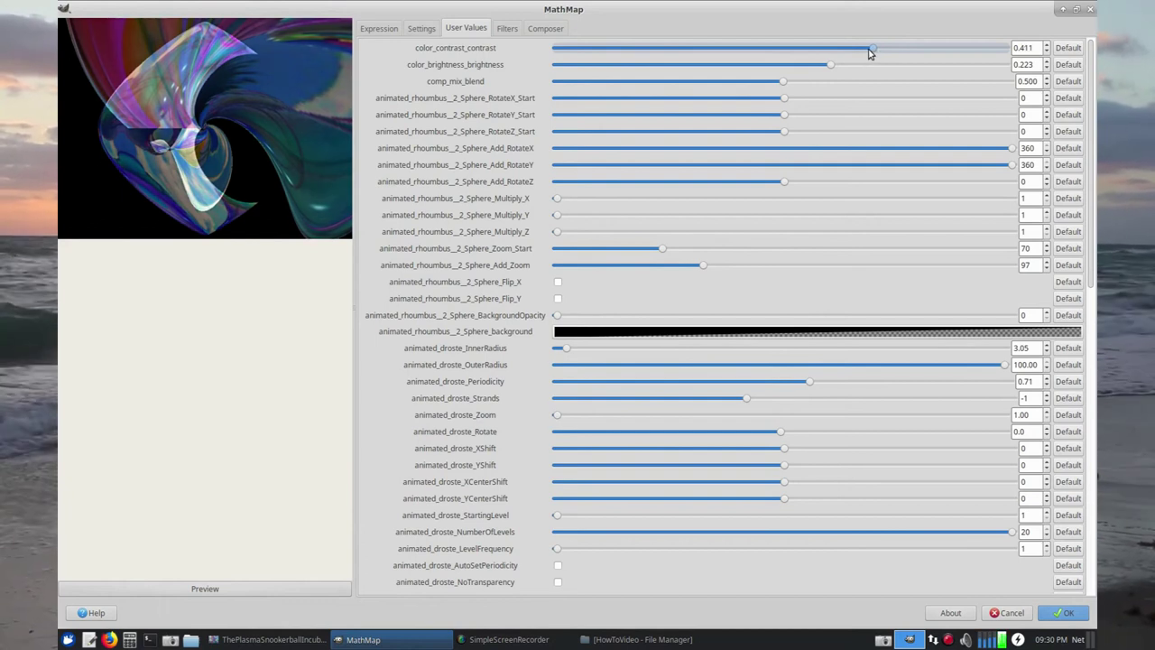
# Review the composed filter chain and animation settings, and render the 360-frame animation.
pyautogui.click(547, 28)
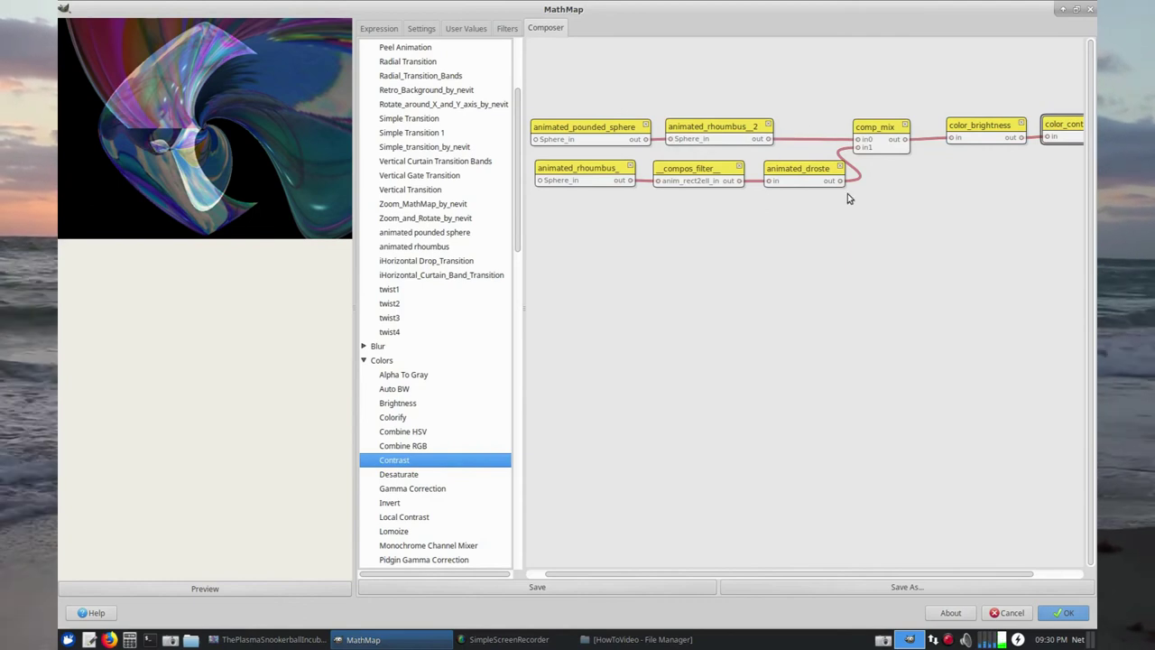
pyautogui.click(461, 28)
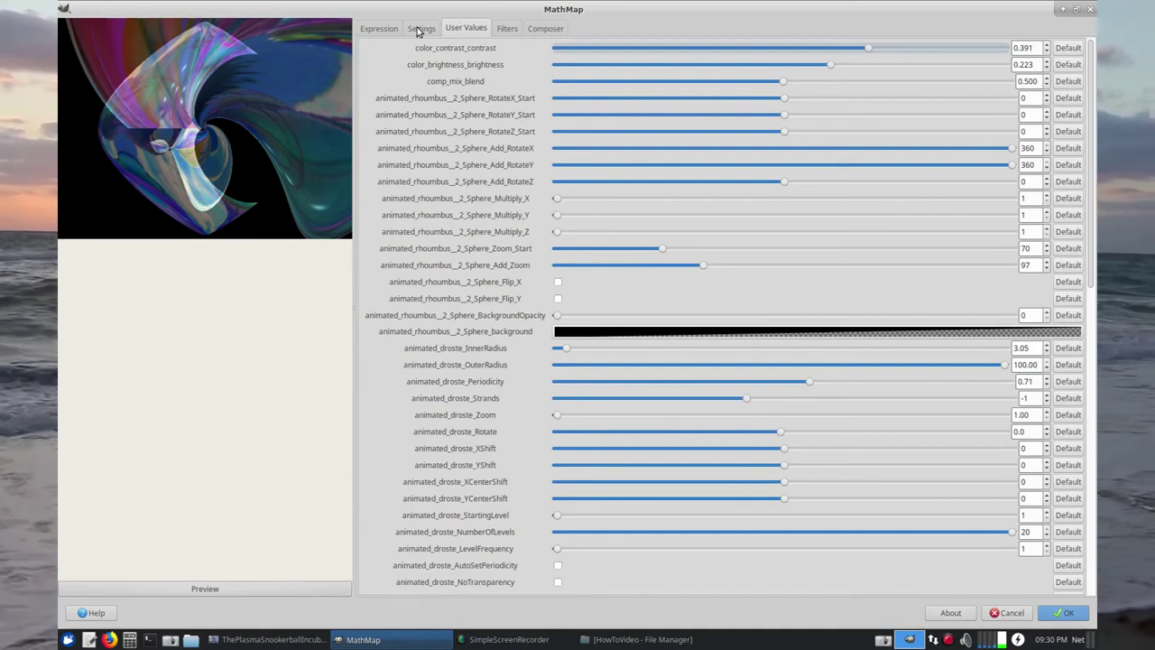
pyautogui.click(418, 29)
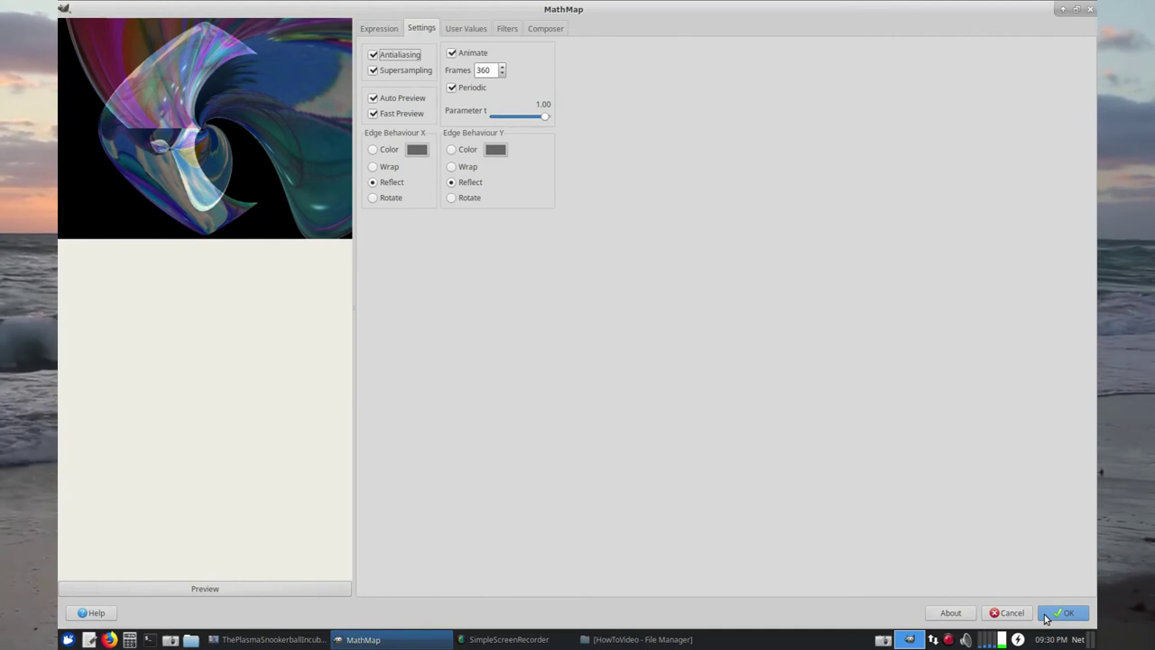
pyautogui.click(1047, 616)
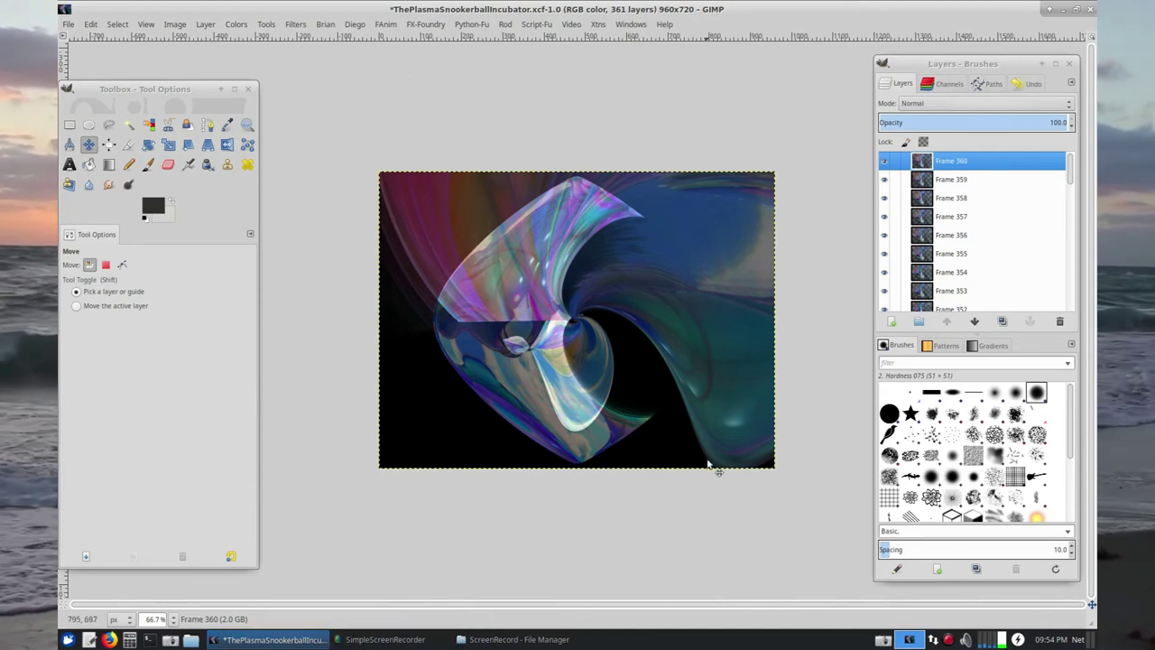
# Delete the original ThePlasmaSnookerballIncubator.JPG layer from beneath the rendered frames.
pyautogui.click(1070, 181)
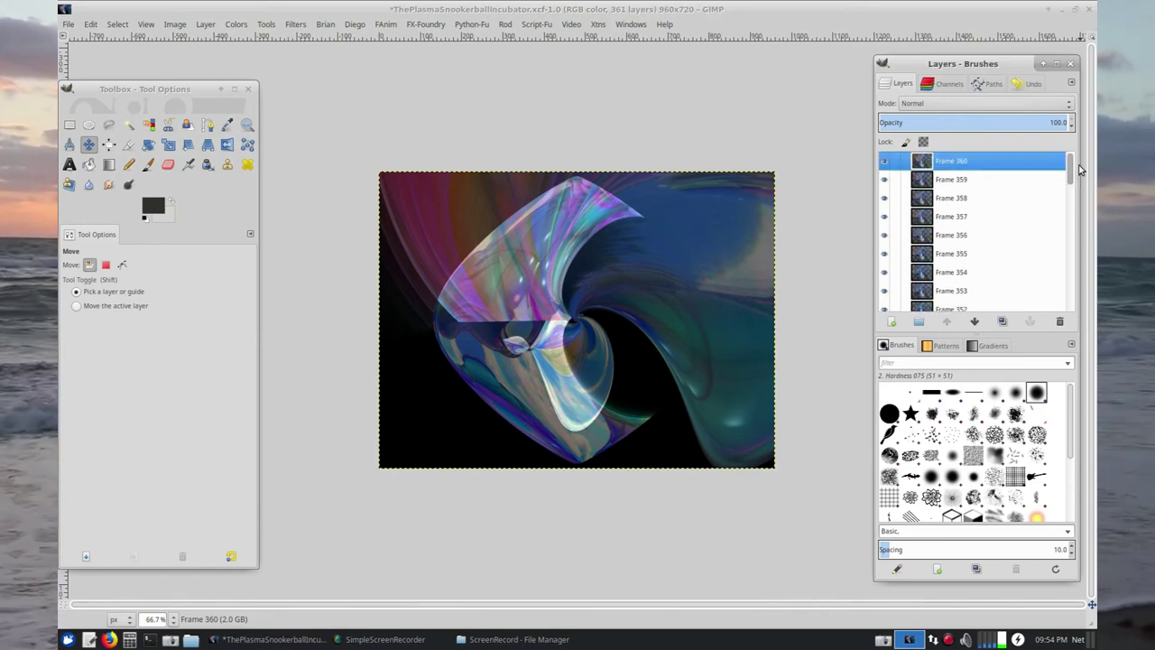
pyautogui.moveTo(1070, 172); pyautogui.dragTo(1072, 320)
pyautogui.click(984, 304)
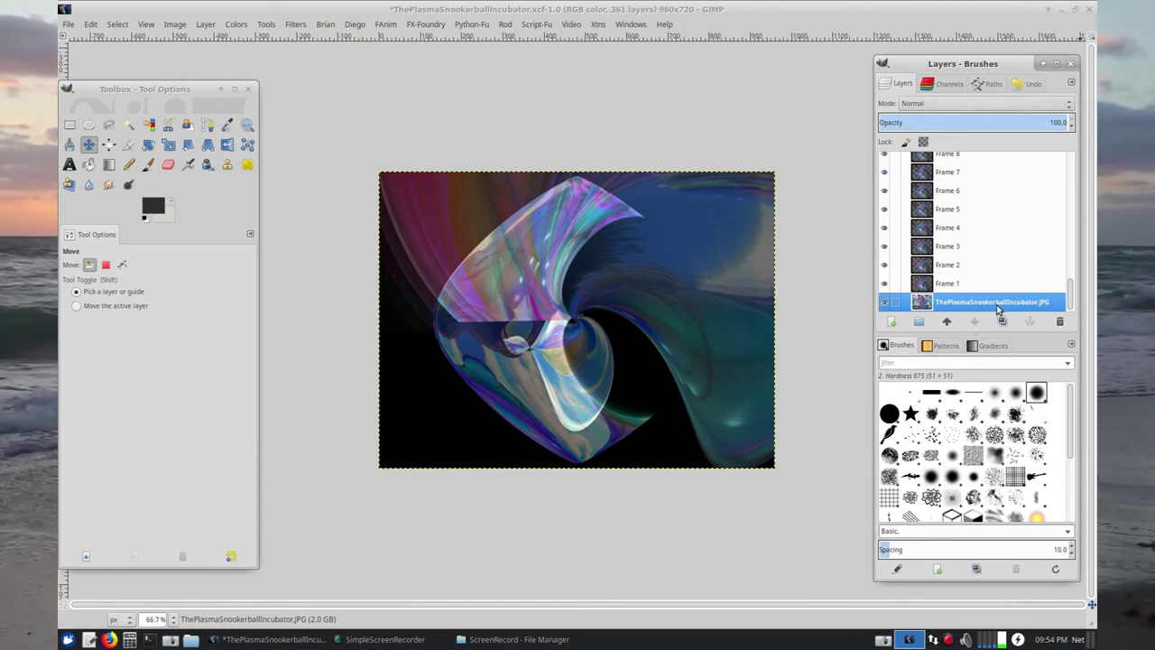
pyautogui.rightClick(992, 306)
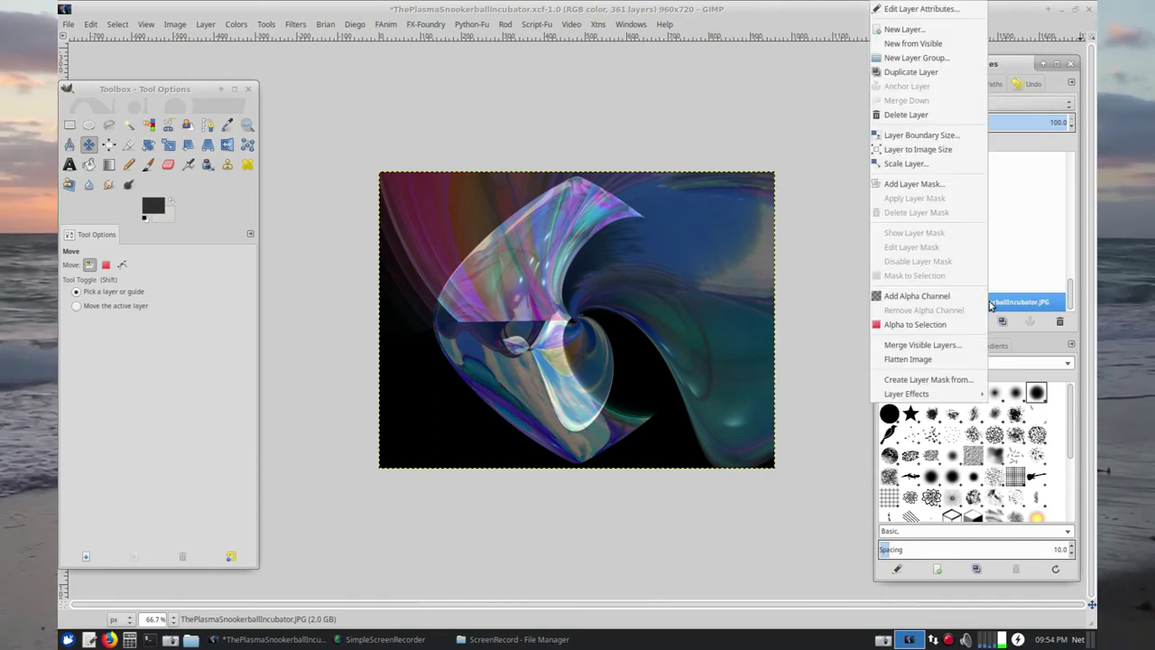
pyautogui.click(906, 115)
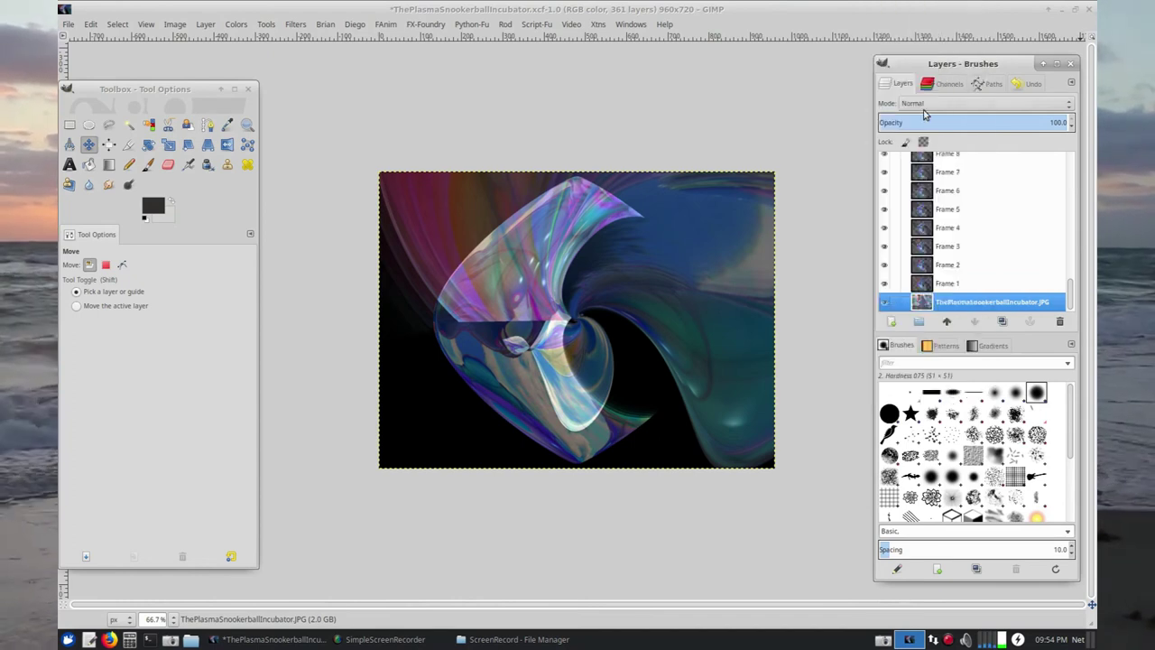
# Rename all layers with the pattern "Frame %03d (41ms)(replace)" using Rename Layers (Py).
pyautogui.click(205, 25)
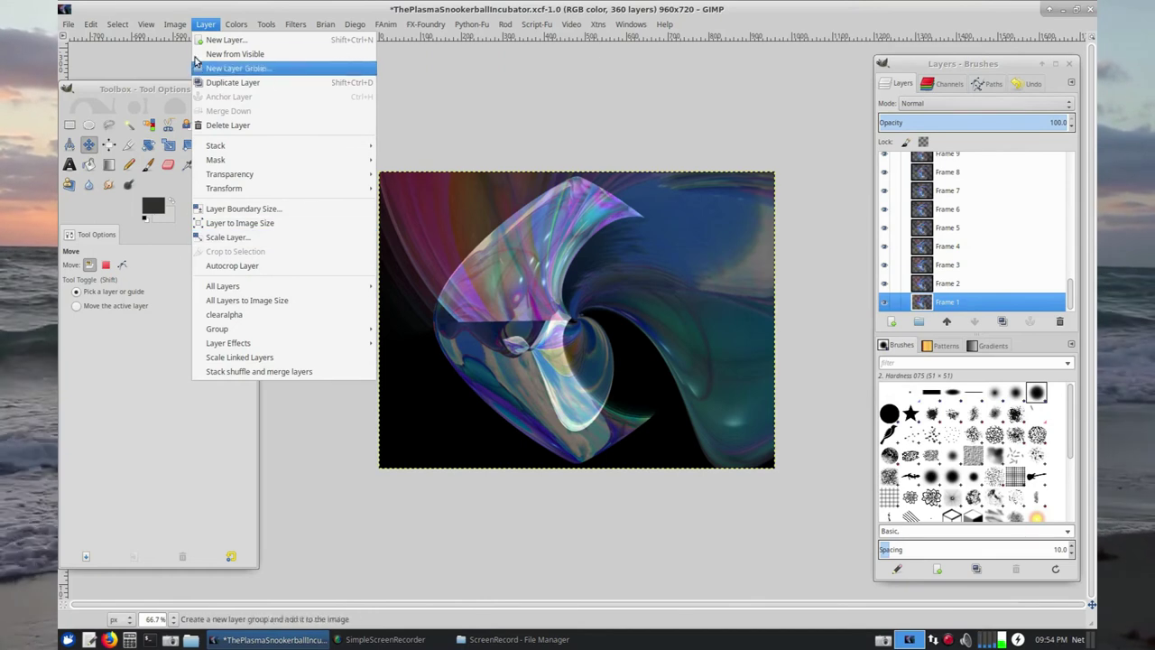
pyautogui.moveTo(174, 24)
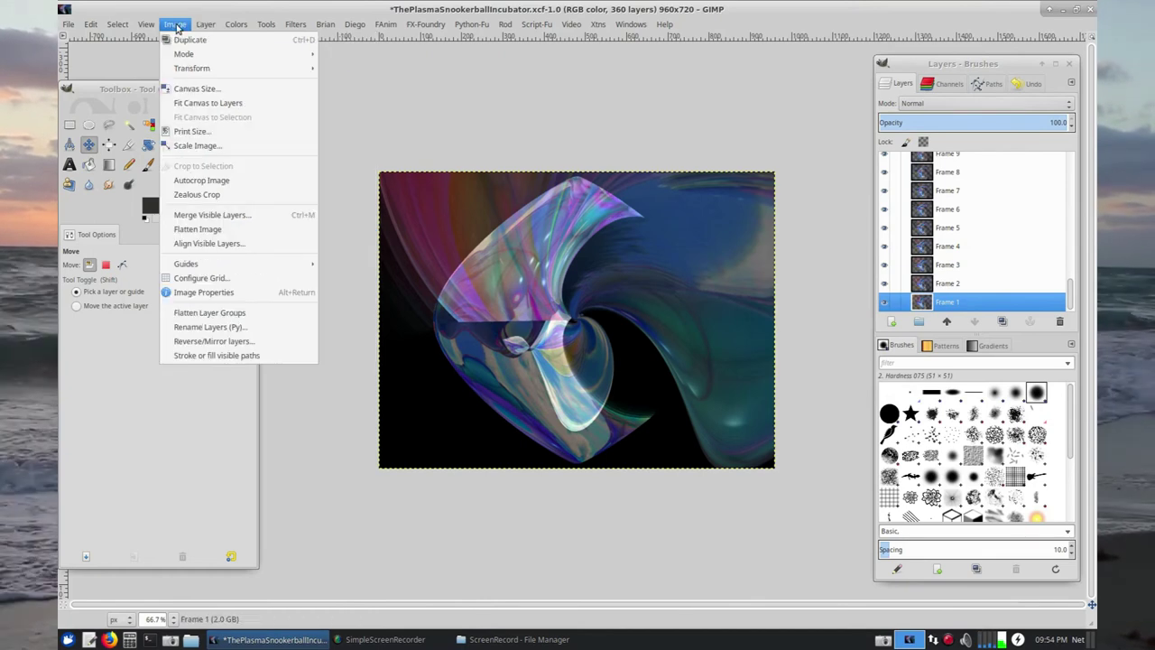
pyautogui.click(215, 331)
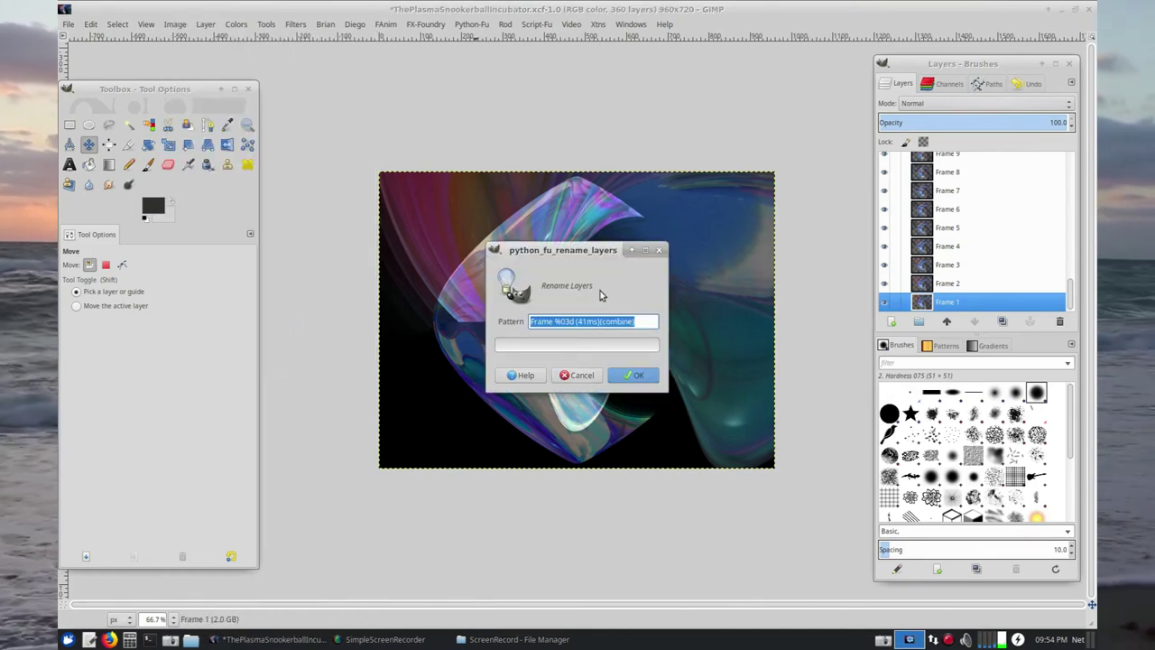
pyautogui.click(603, 321)
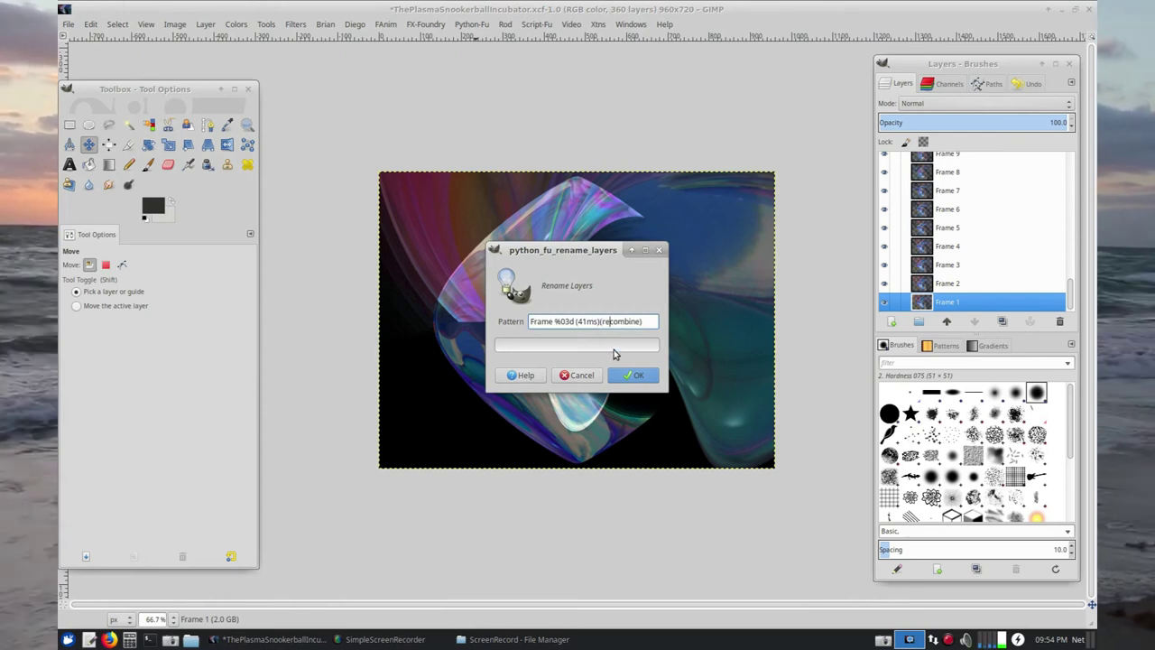
pyautogui.write('replace')
pyautogui.press('Delete')
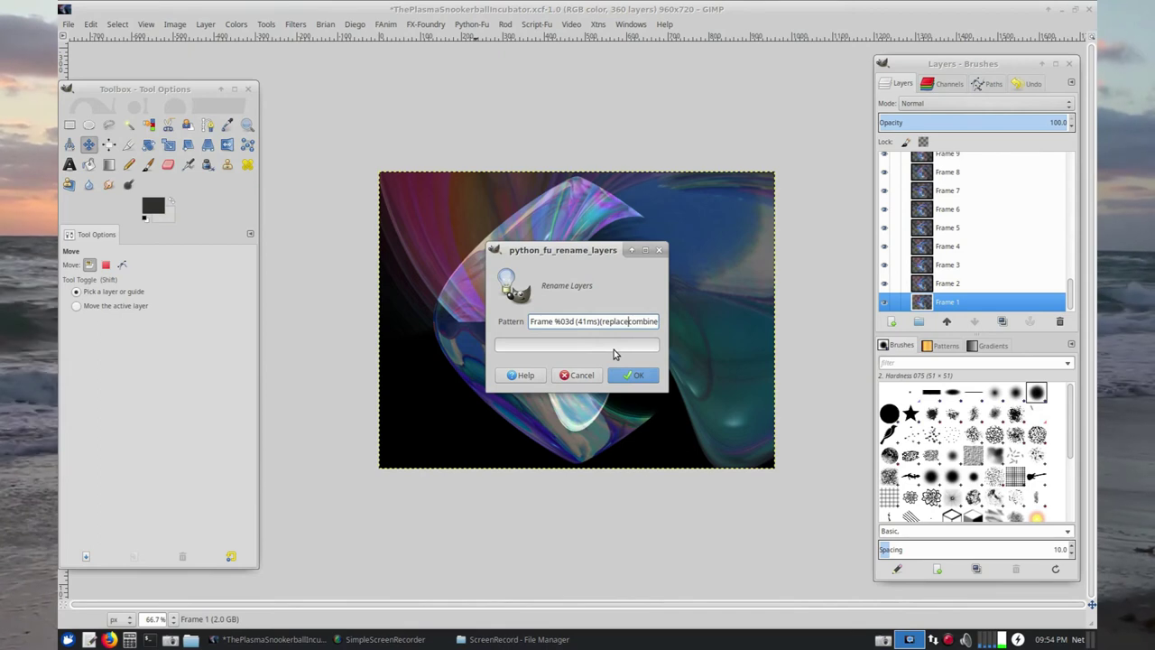
pyautogui.press('Delete')
pyautogui.press('Delete')
pyautogui.press('Delete')
pyautogui.press('Delete')
pyautogui.press('Delete')
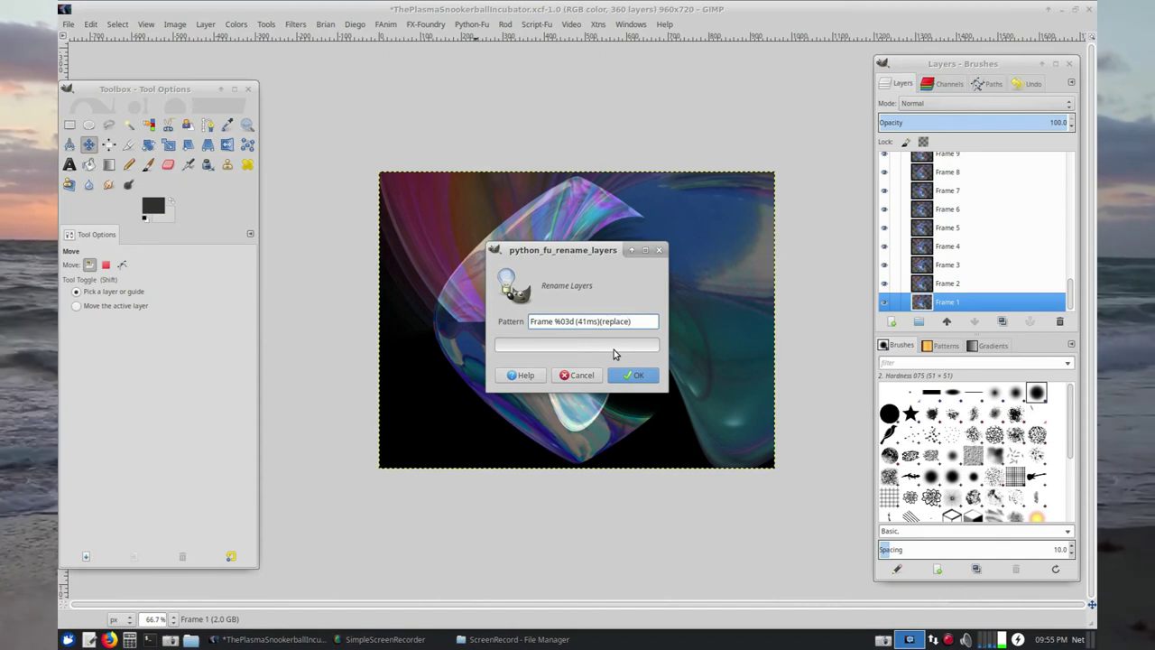
pyautogui.click(630, 375)
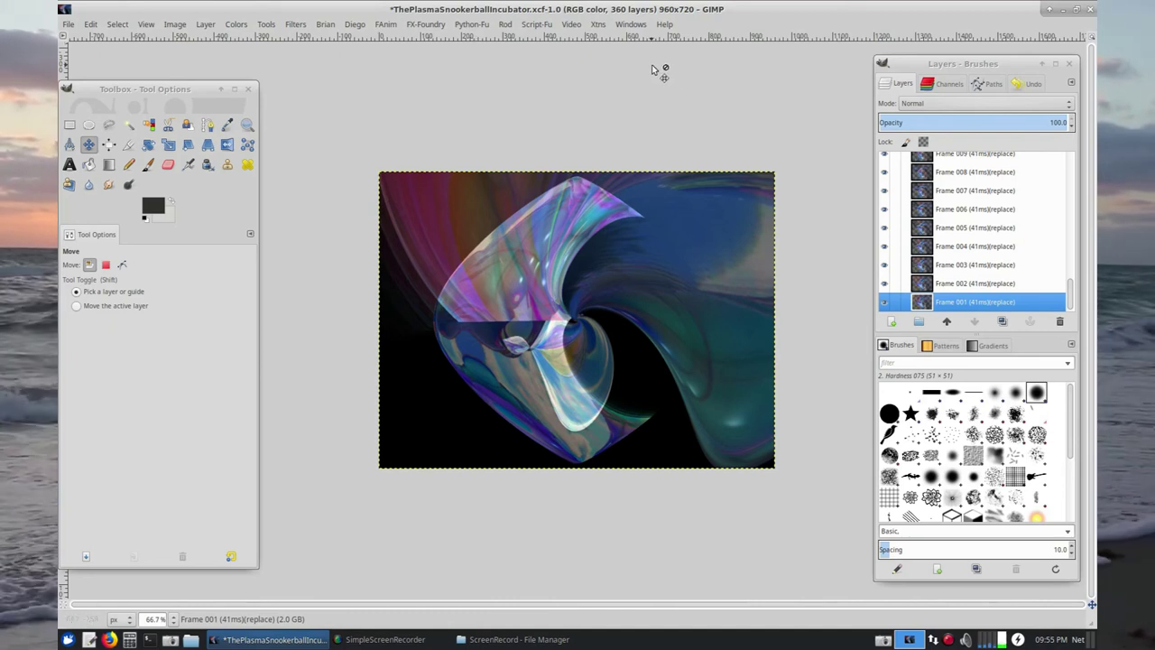
# Play the rendered frames in Animation Playback and close the playback window.
pyautogui.click(293, 24)
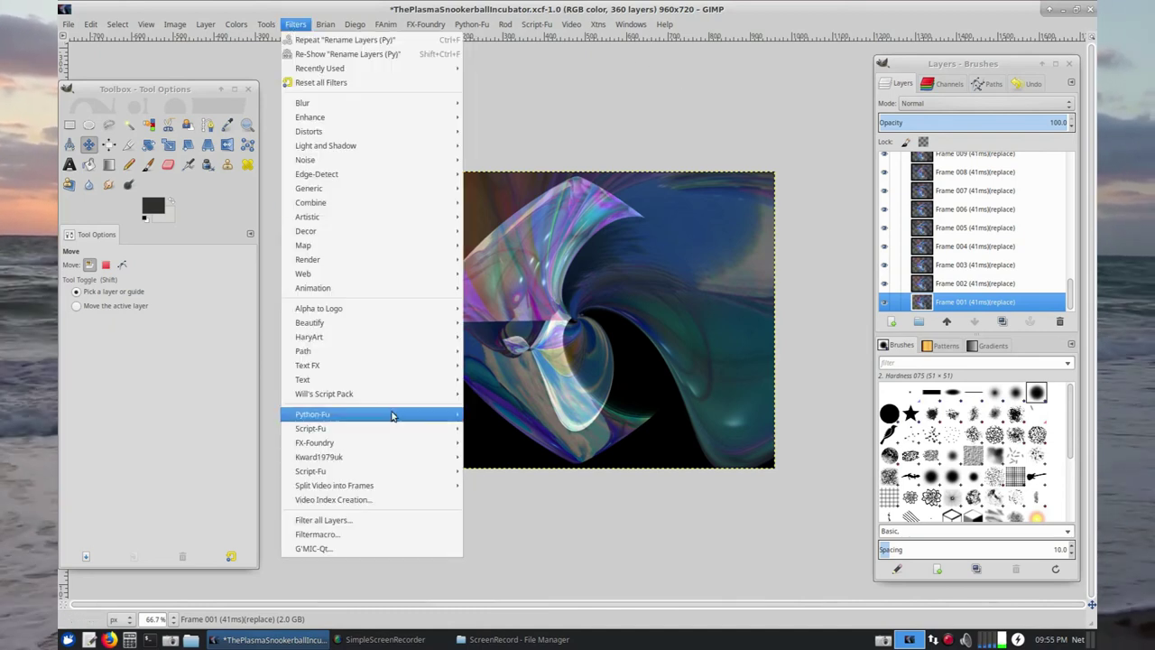
pyautogui.moveTo(379, 288)
pyautogui.click(544, 440)
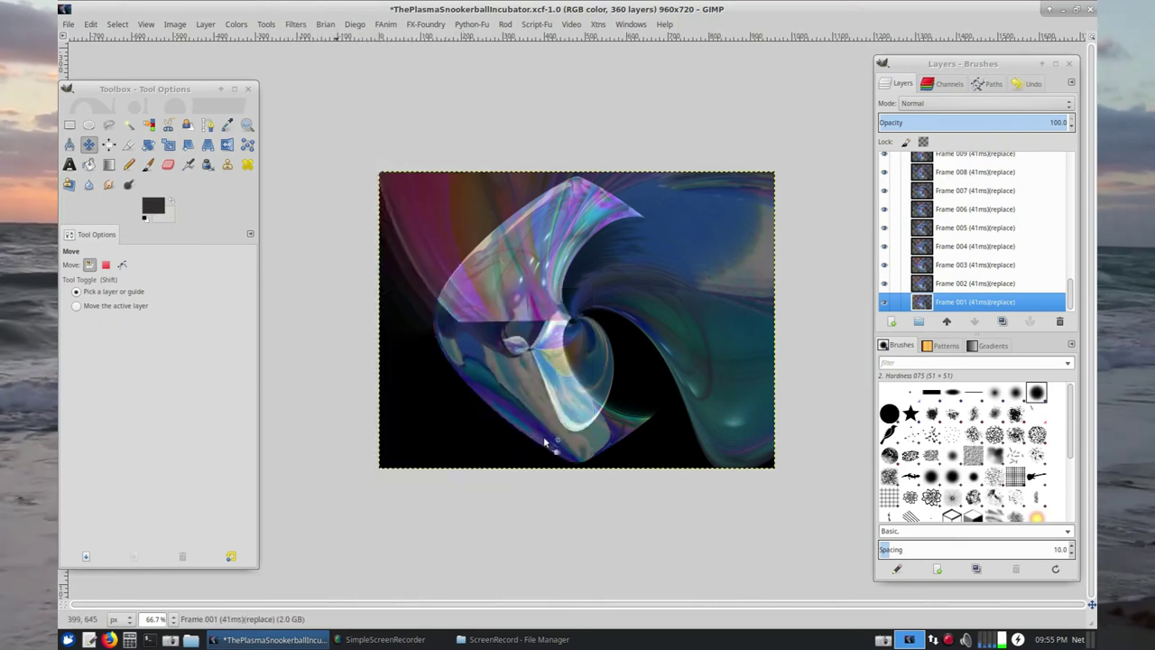
pyautogui.click(271, 29)
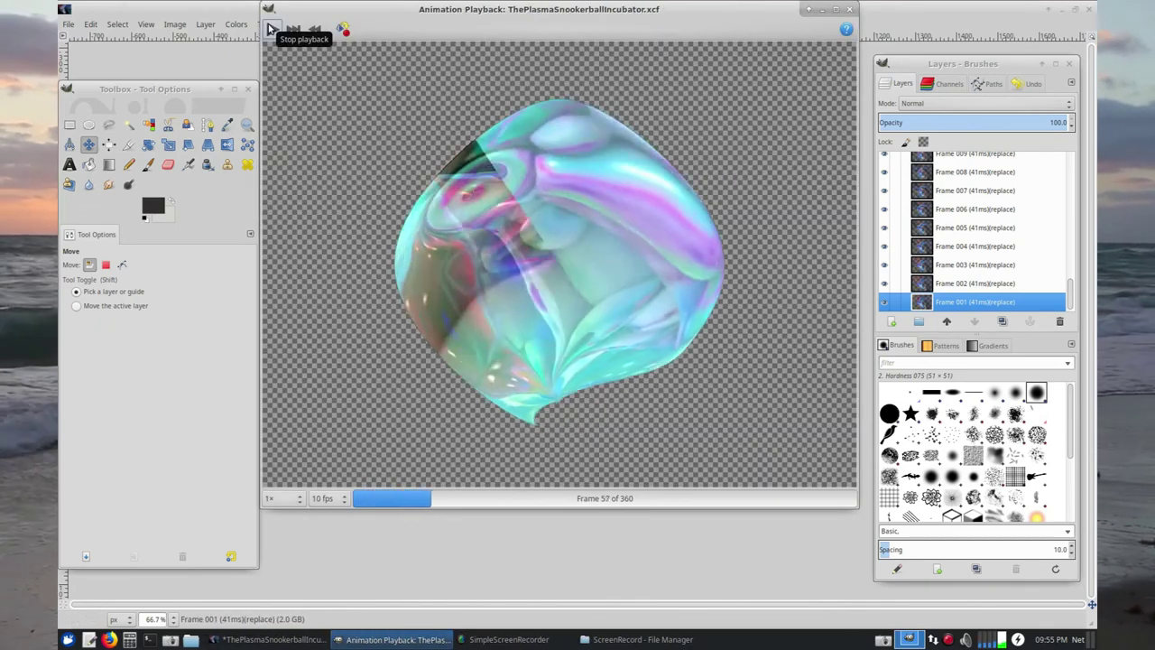
pyautogui.moveTo(691, 15); pyautogui.dragTo(701, 61)
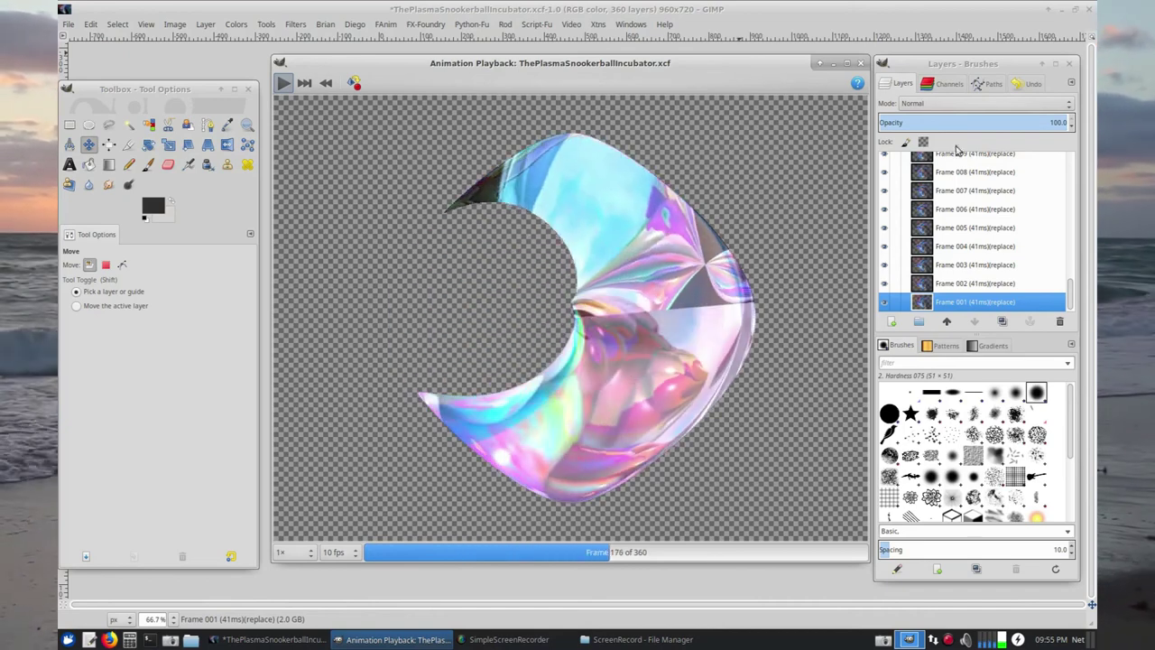
pyautogui.click(861, 63)
# Isolate the Frame 270 layer to inspect its transparent areas, and make all layers visible again.
pyautogui.click(1074, 200)
pyautogui.moveTo(1074, 200); pyautogui.dragTo(1074, 194)
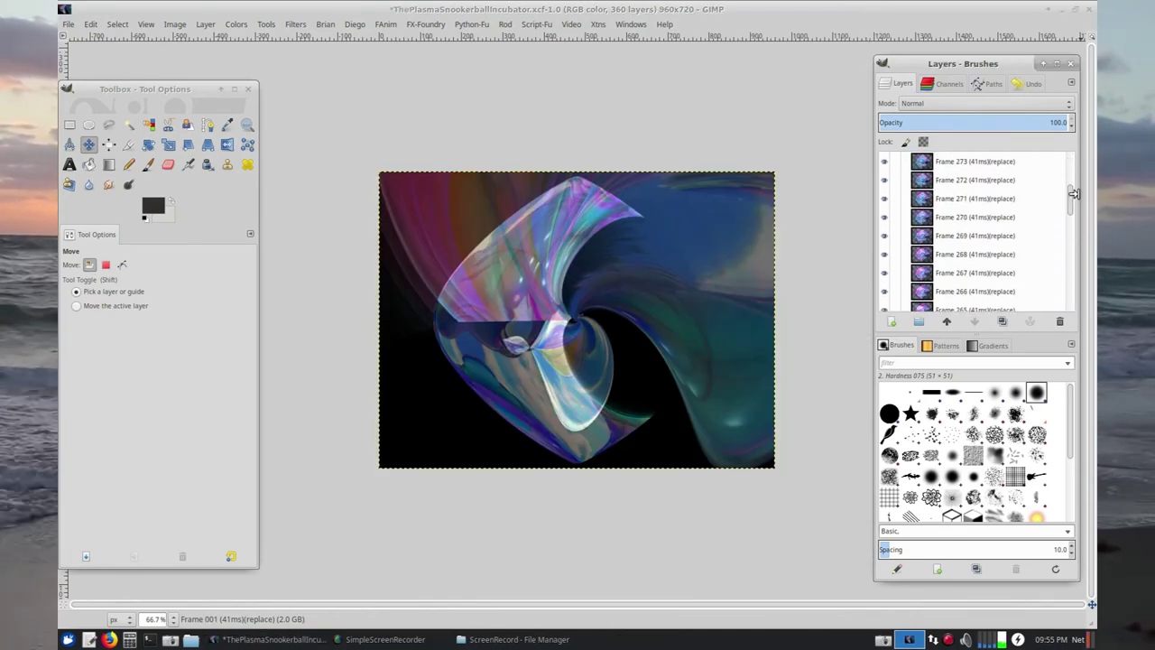
pyautogui.keyDown('shift'); pyautogui.click(884, 217); pyautogui.keyUp('shift')
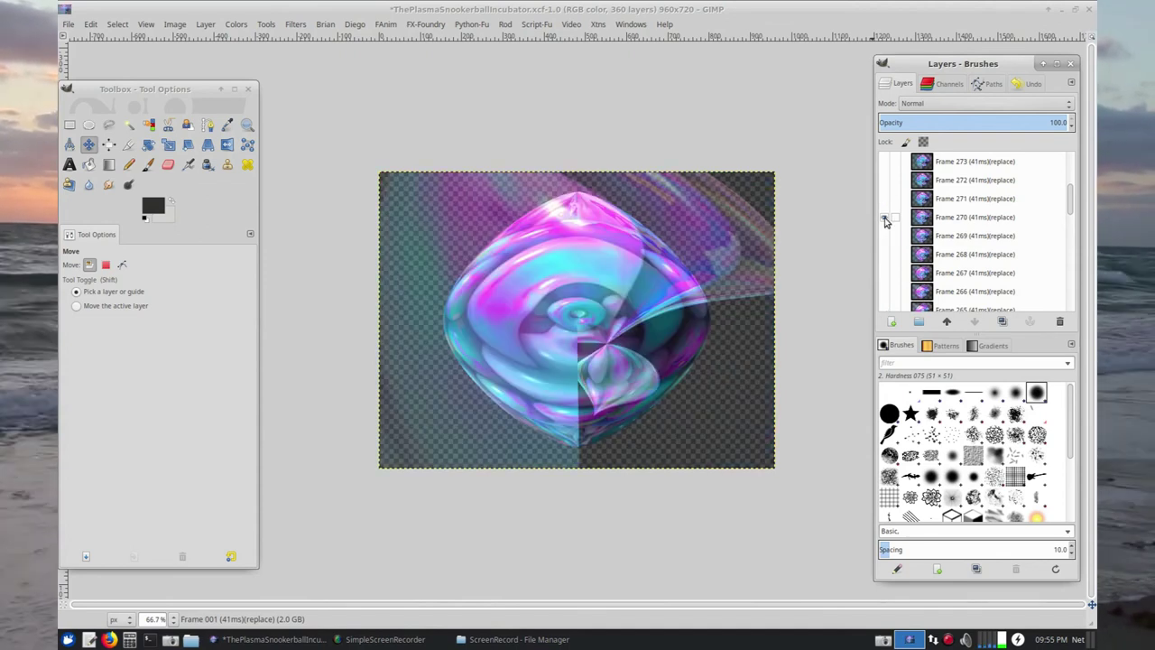
pyautogui.click(885, 219)
pyautogui.click(886, 218)
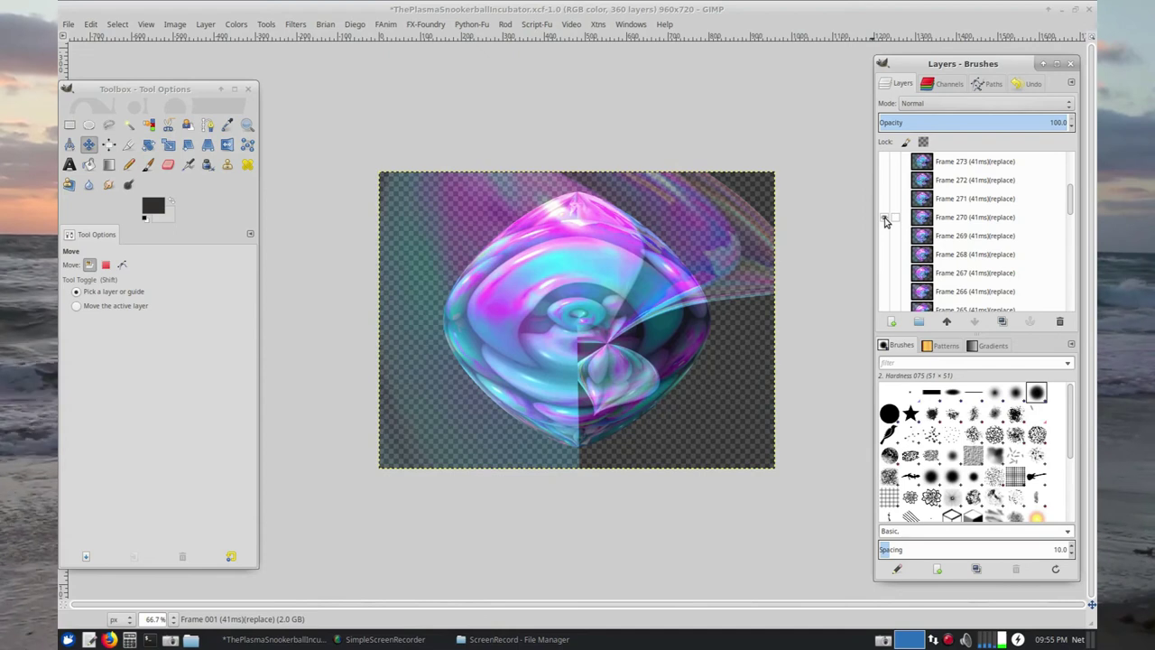
pyautogui.click(952, 218)
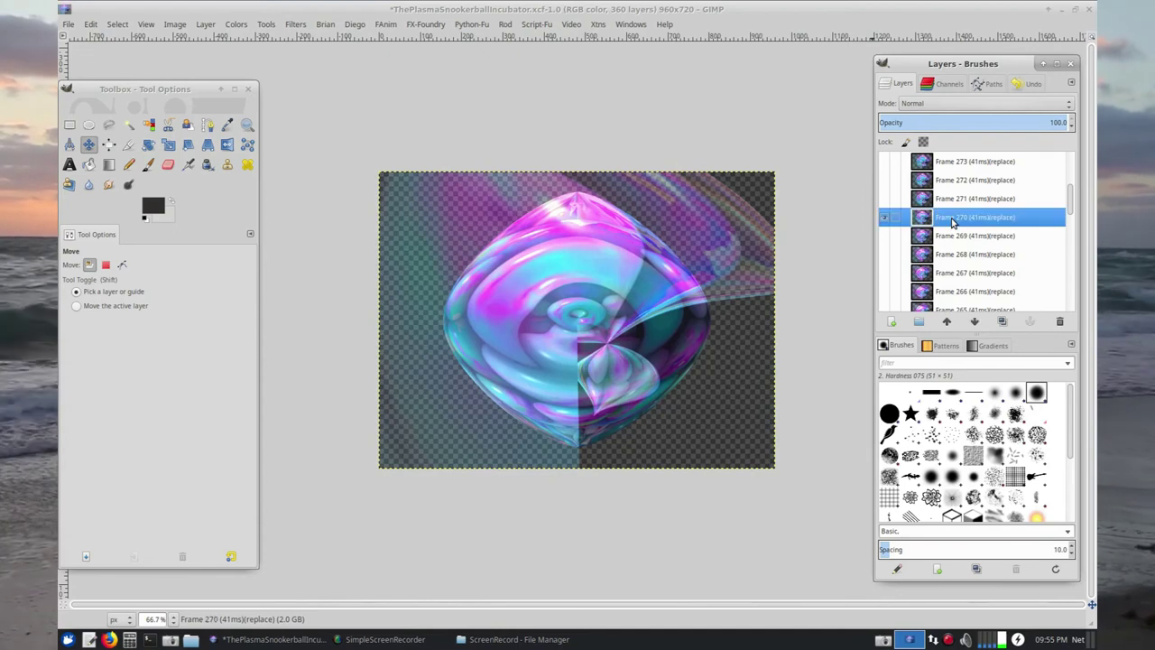
pyautogui.click(885, 219)
pyautogui.click(885, 219)
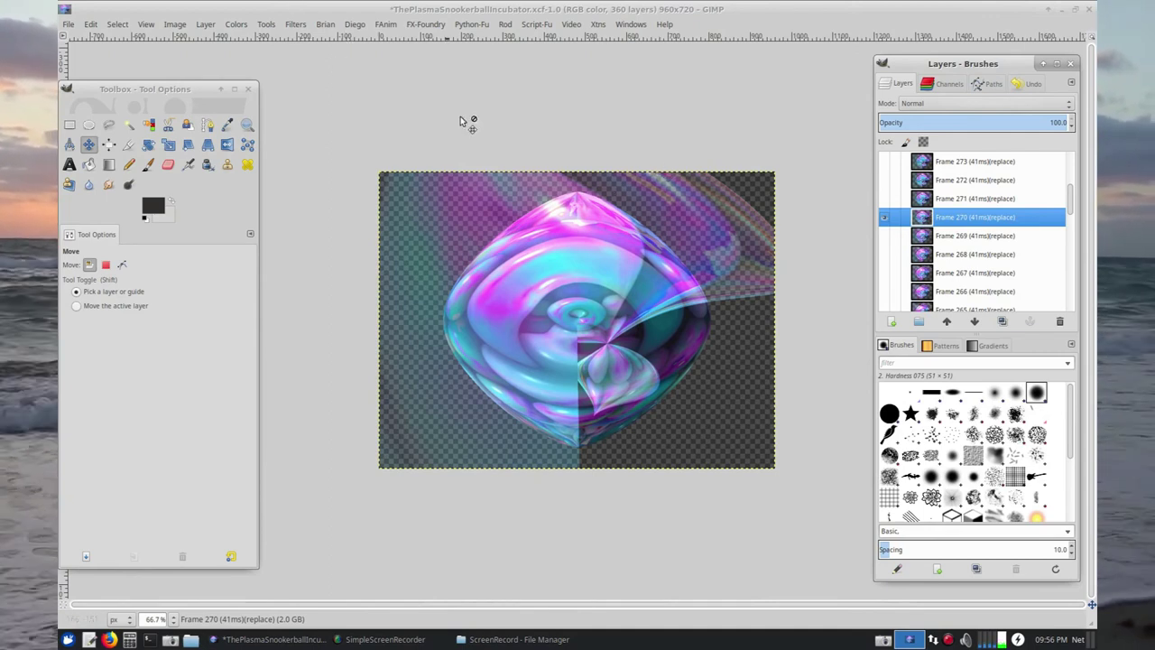
pyautogui.keyDown('shift'); pyautogui.click(885, 236); pyautogui.keyUp('shift')
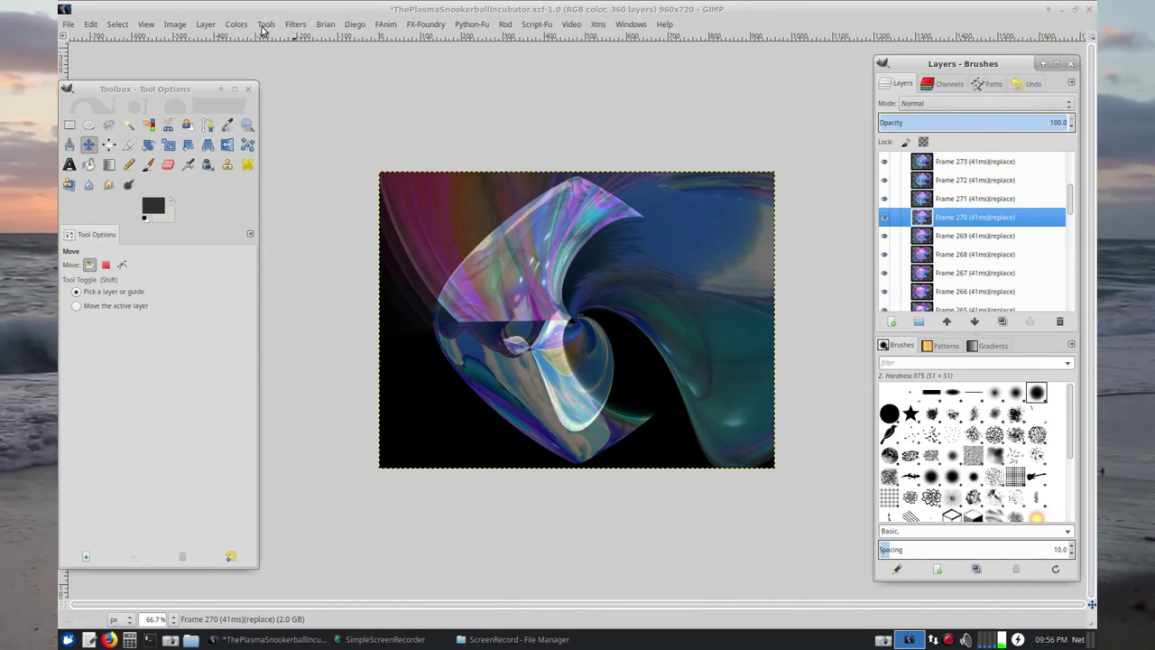
# Choose plug-in-wr-curves in Filter all Layers as the filter to apply to every frame.
pyautogui.click(296, 25)
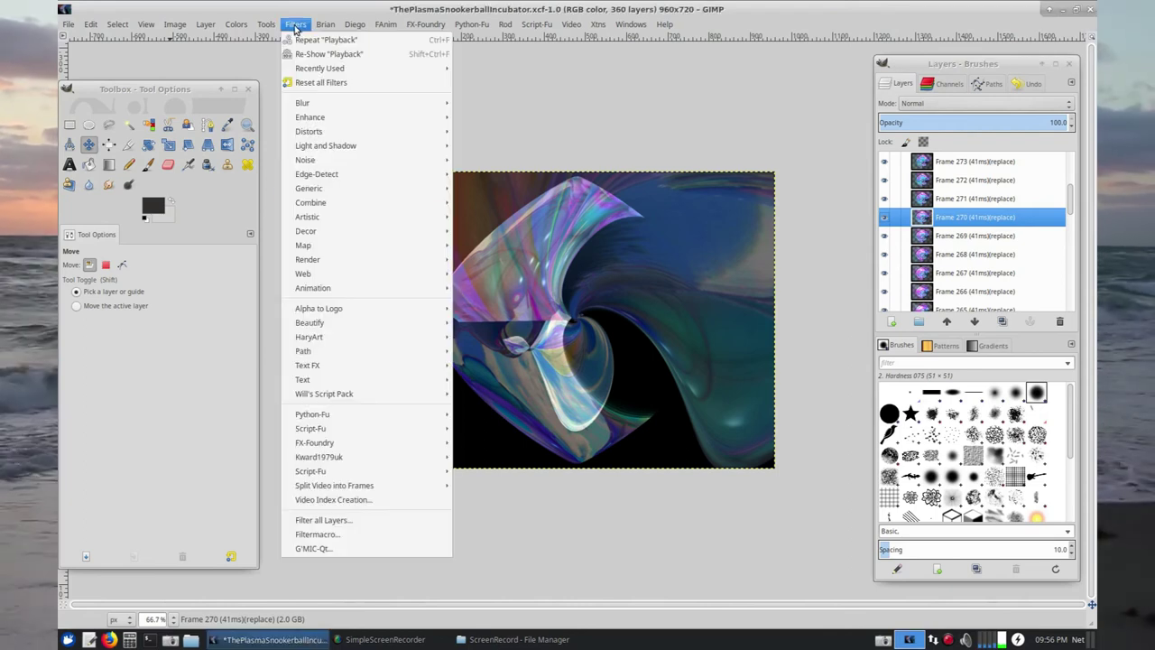
pyautogui.click(330, 521)
pyautogui.moveTo(407, 332); pyautogui.dragTo(556, 187)
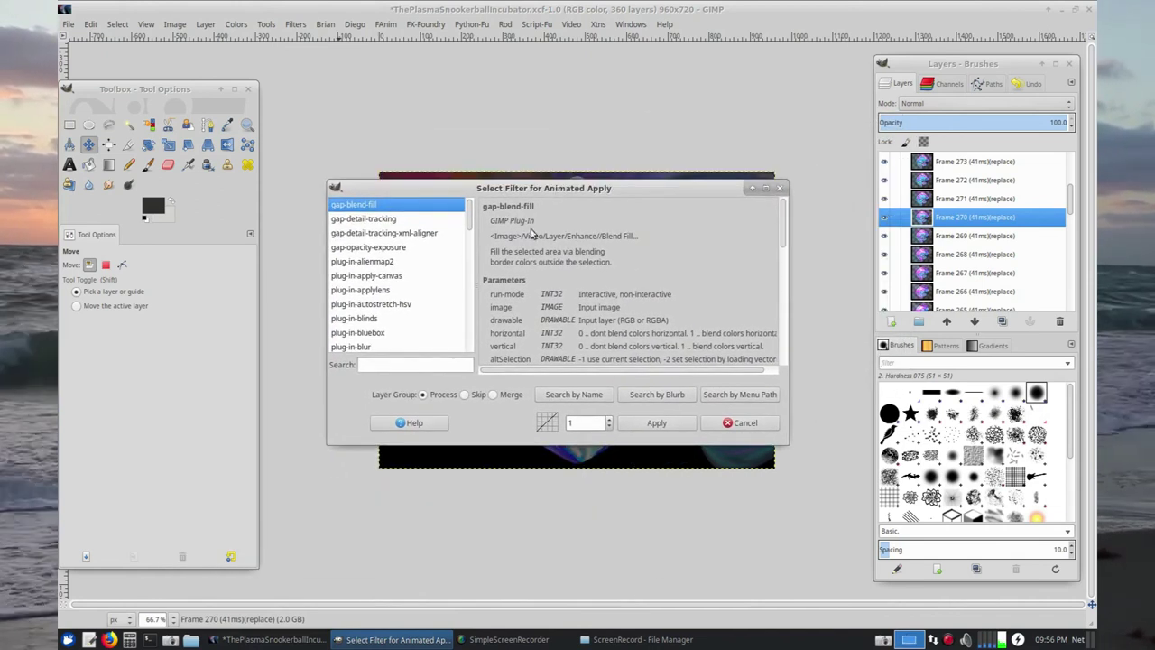
pyautogui.moveTo(470, 216); pyautogui.dragTo(472, 361)
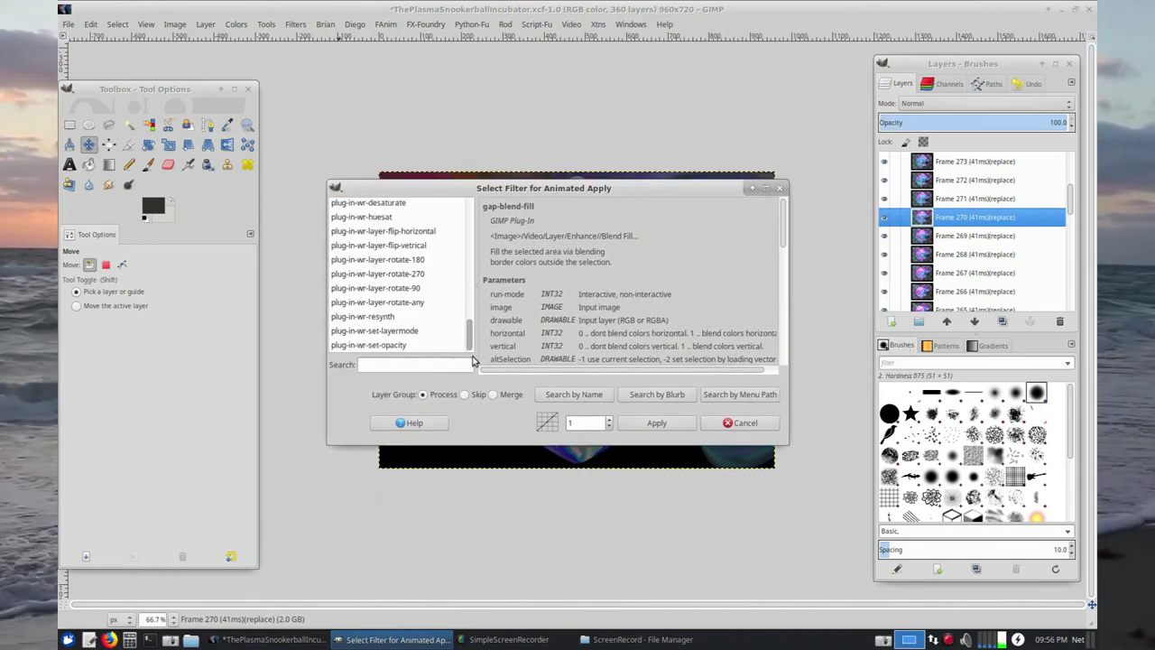
pyautogui.scroll(1, 470, 332)
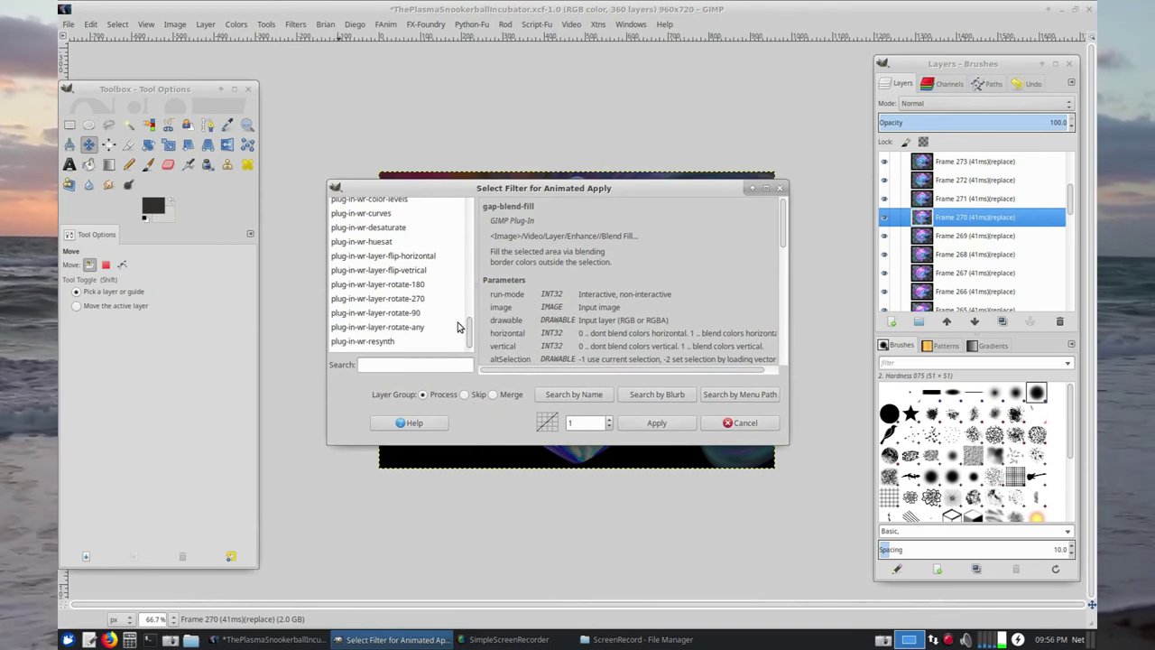
pyautogui.click(384, 214)
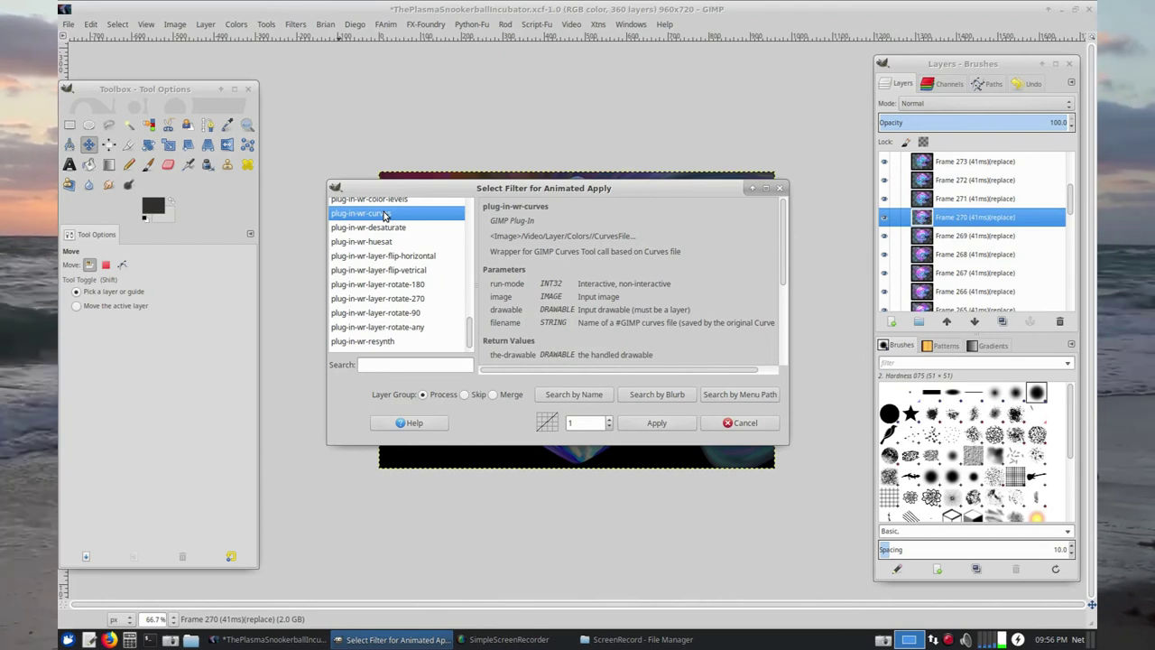
pyautogui.scroll(1, 384, 214)
pyautogui.scroll(1, 384, 213)
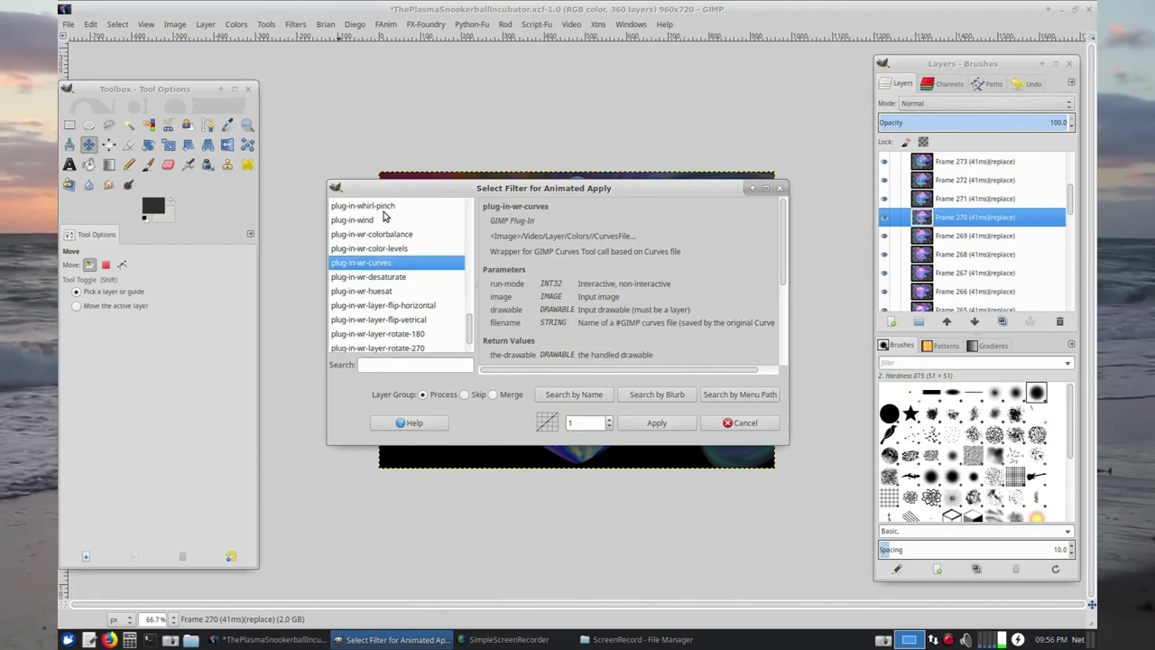
pyautogui.click(675, 421)
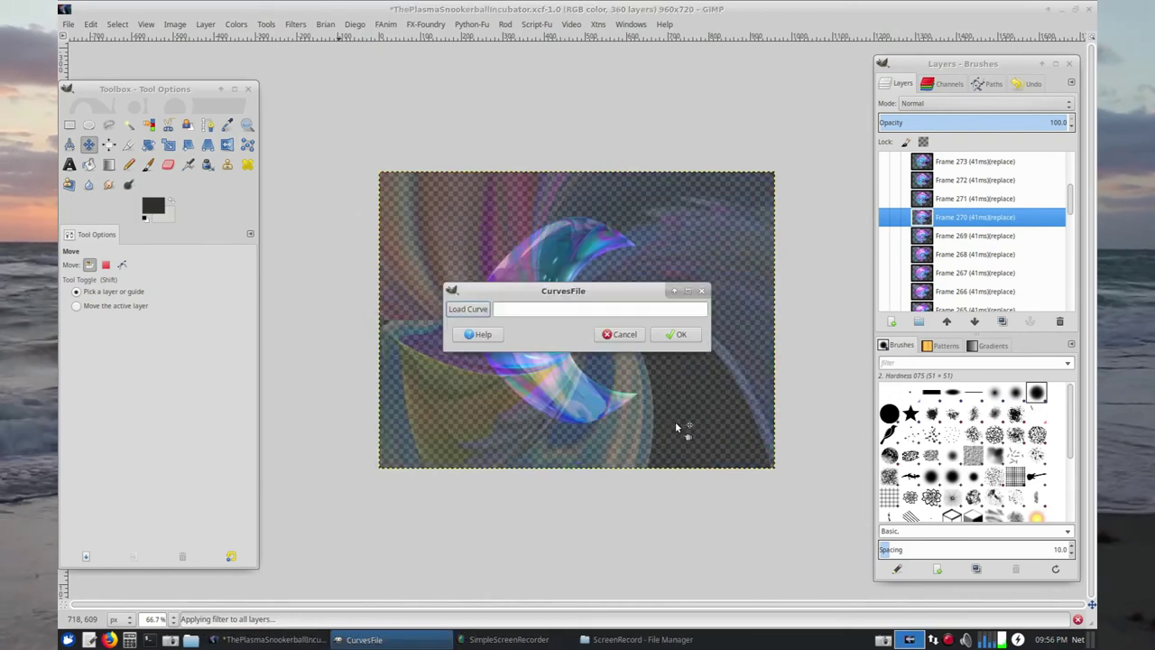
# Try to apply the alphacurve file from the GRAPHICS folder with the curves filter, and undo the attempt.
pyautogui.click(470, 311)
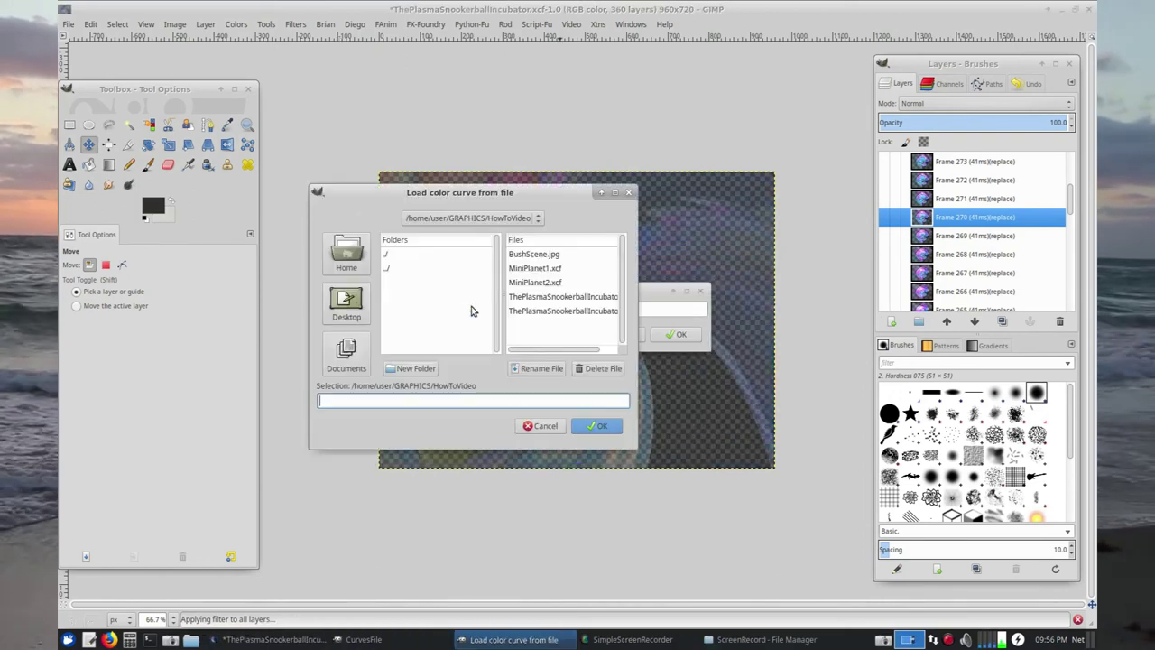
pyautogui.doubleClick(389, 268)
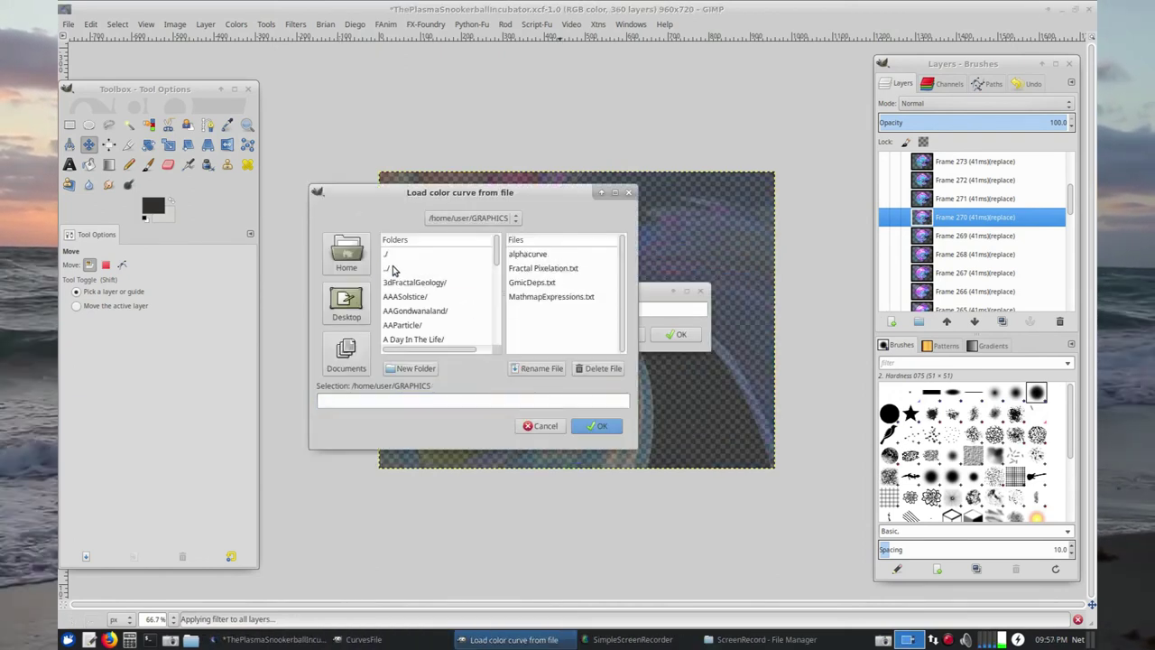
pyautogui.click(539, 256)
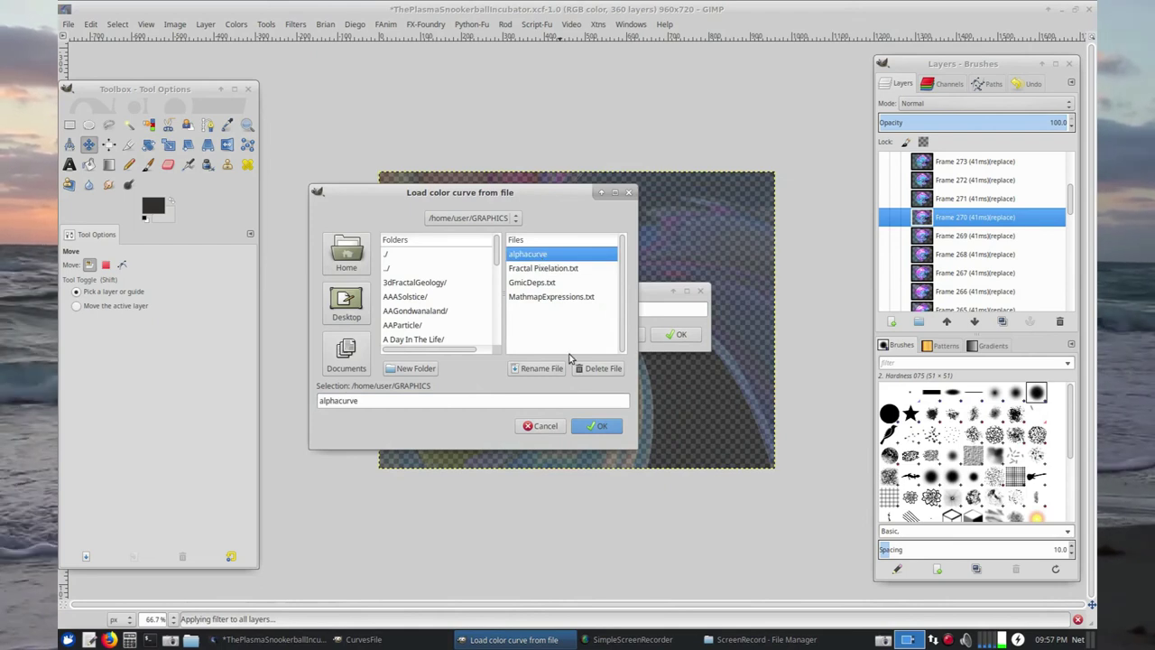
pyautogui.click(599, 427)
pyautogui.click(678, 335)
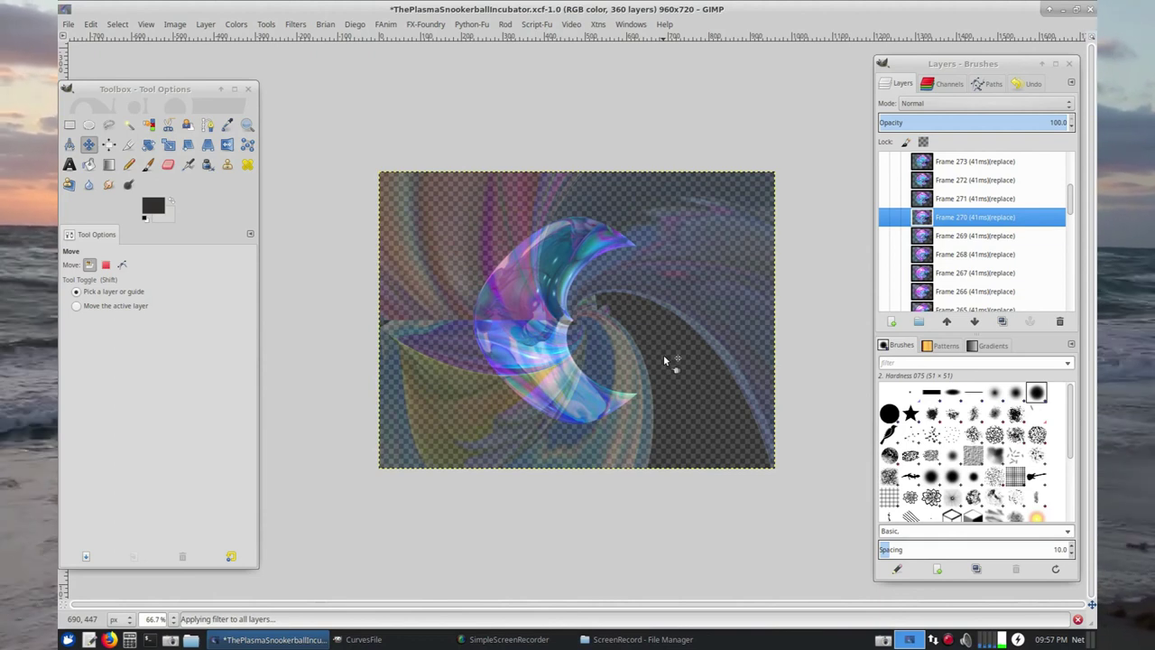
pyautogui.click(90, 25)
pyautogui.click(95, 40)
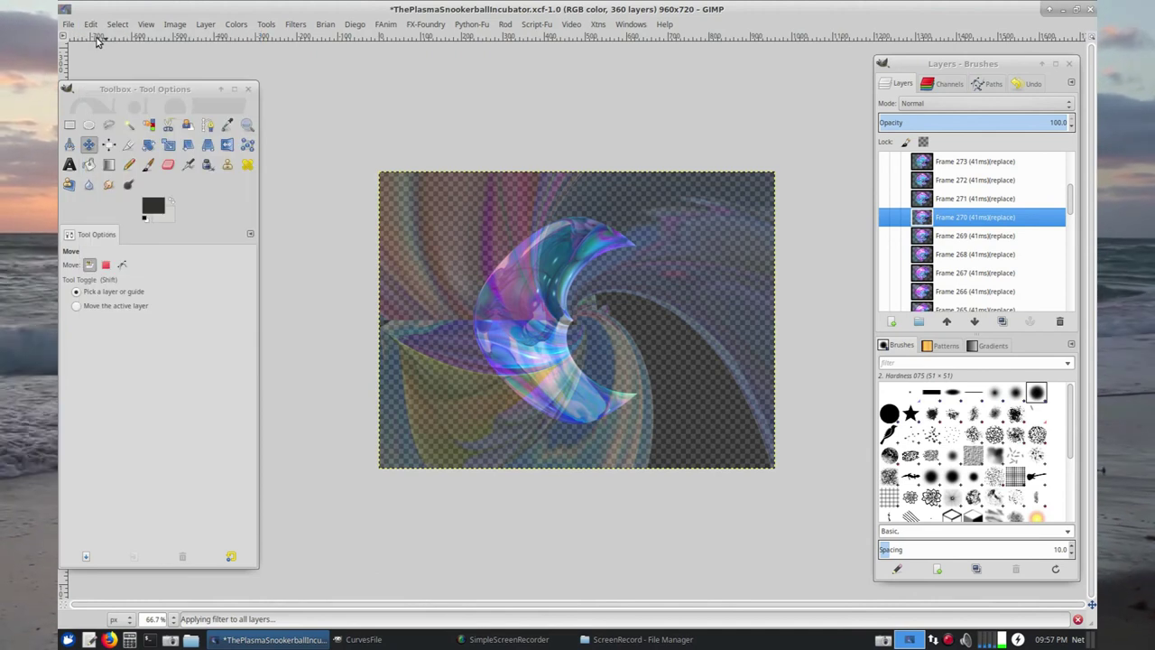
# Make all layers visible again and choose plug-in-wr-curves in Filter all Layers as the filter to apply.
pyautogui.keyDown('shift'); pyautogui.click(883, 219); pyautogui.keyUp('shift')
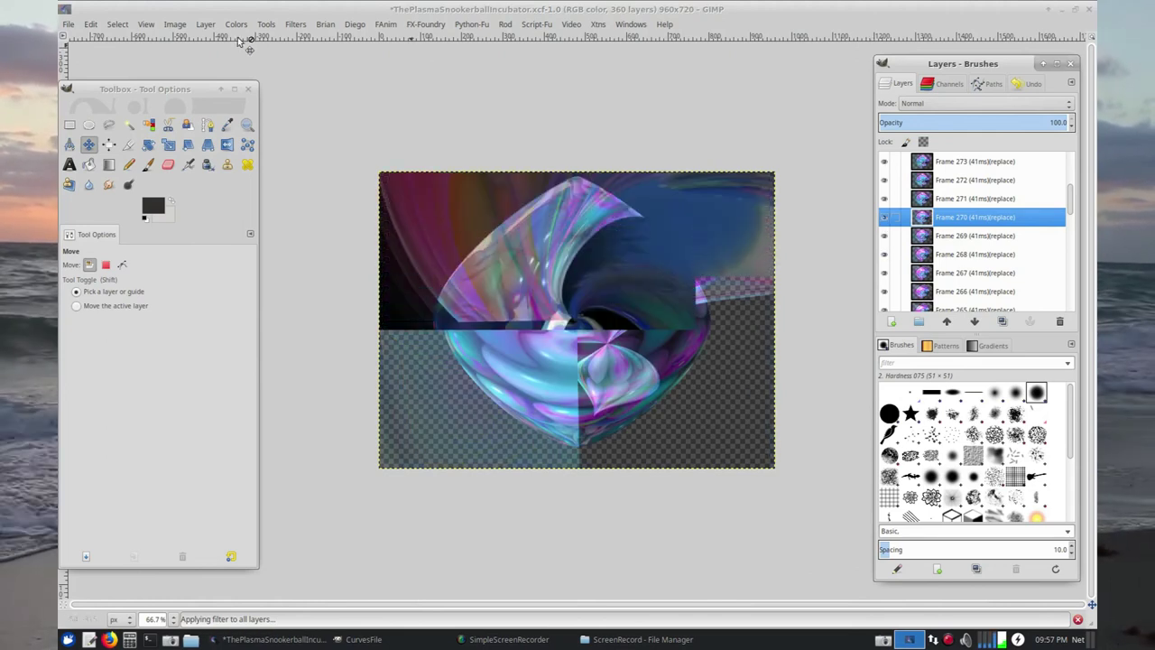
pyautogui.click(290, 26)
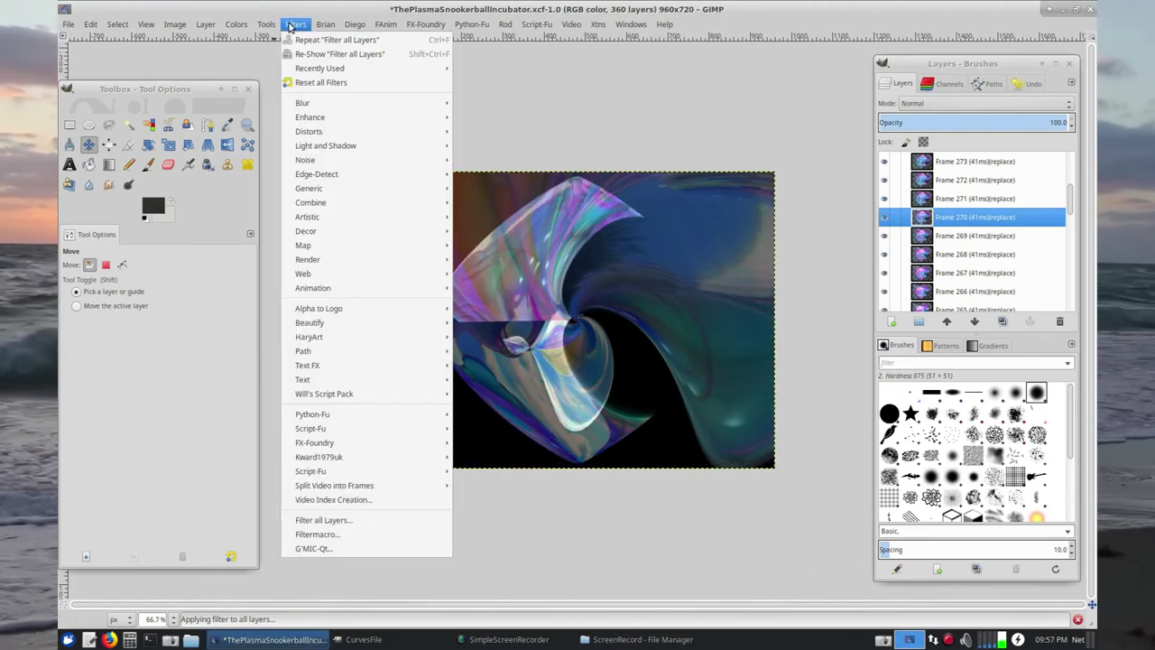
pyautogui.click(313, 520)
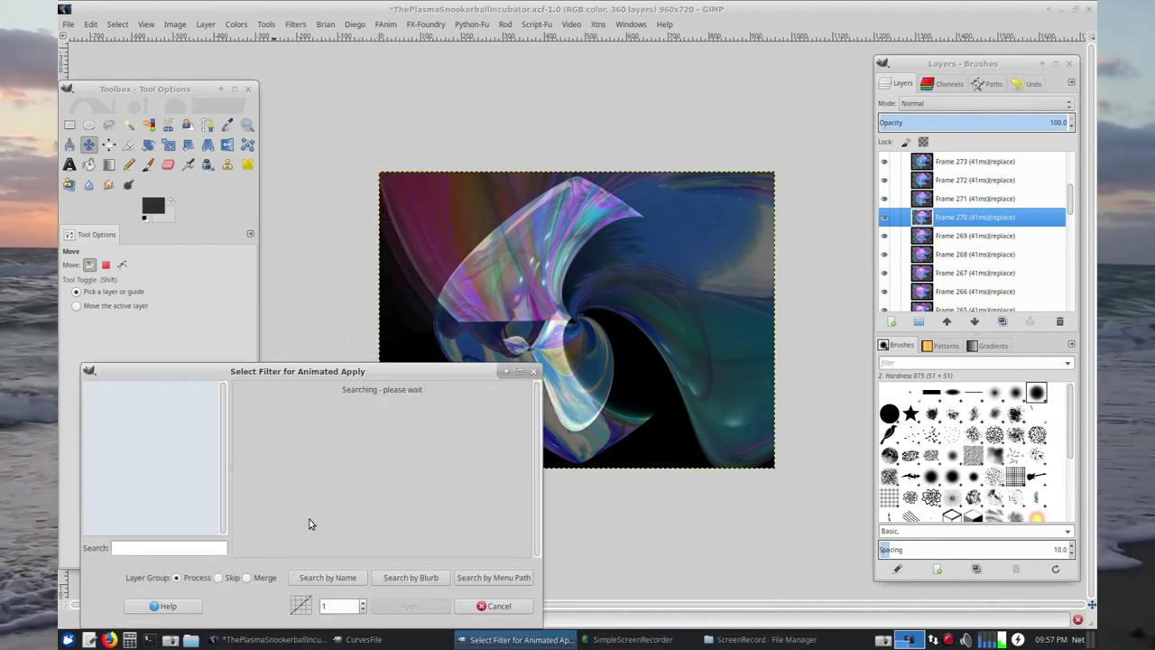
pyautogui.moveTo(224, 413); pyautogui.dragTo(229, 531)
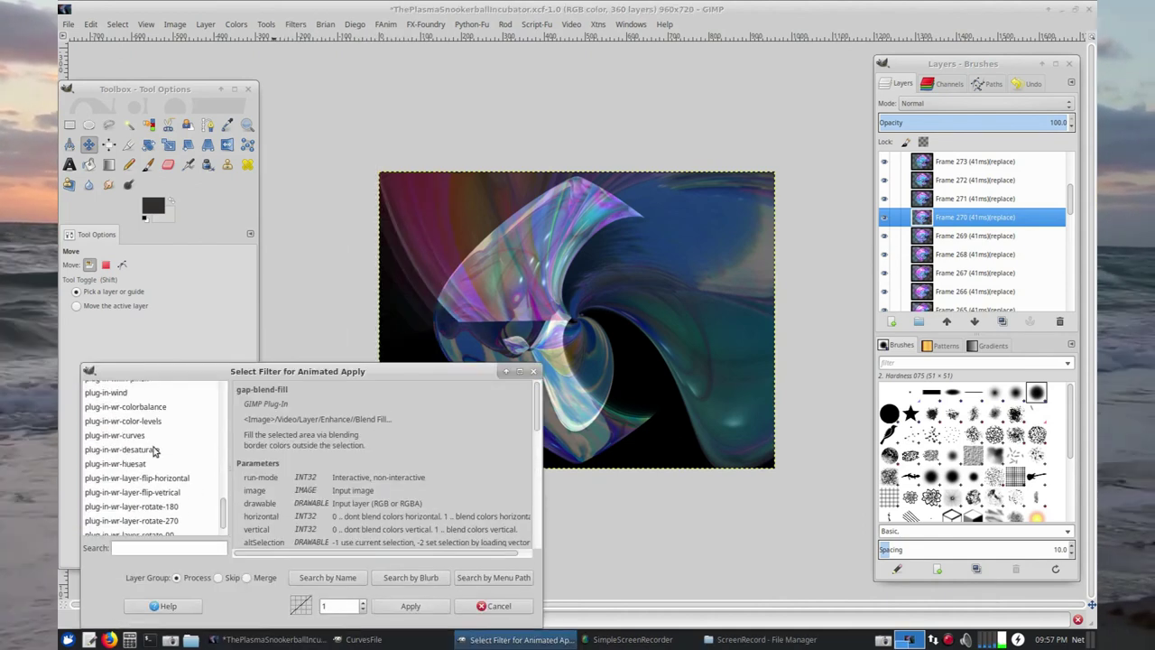
pyautogui.click(139, 437)
pyautogui.click(412, 608)
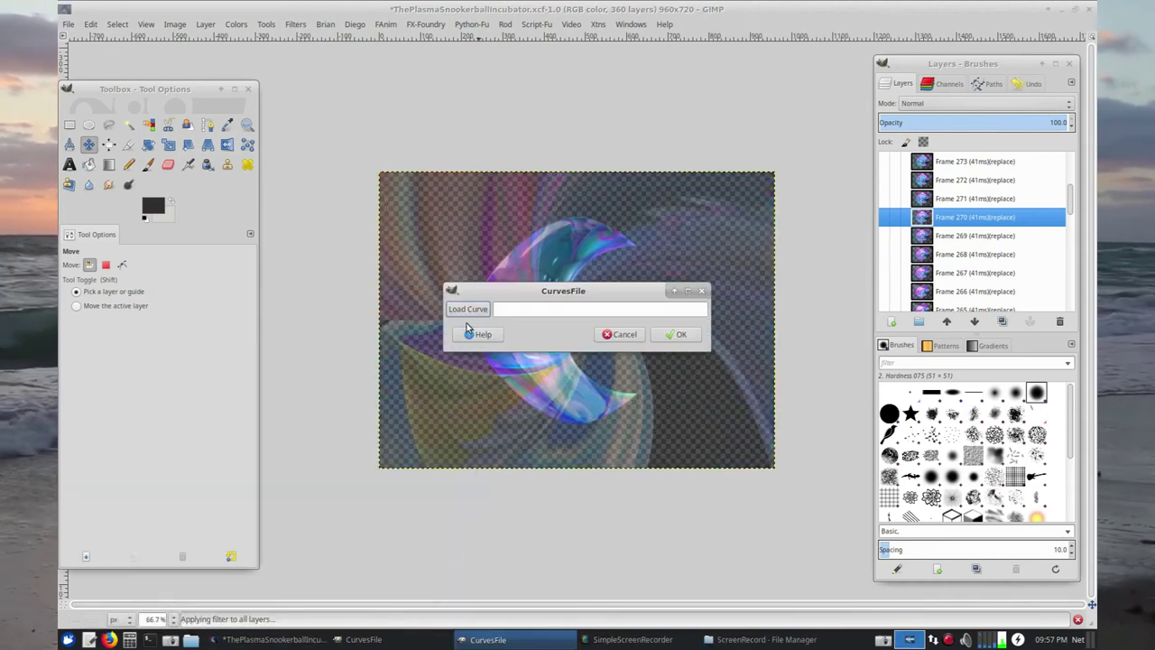
# Load the alphacurve file from the GRAPHICS folder as the start curve, with the Frame 001 layer selected, and apply it.
pyautogui.click(462, 311)
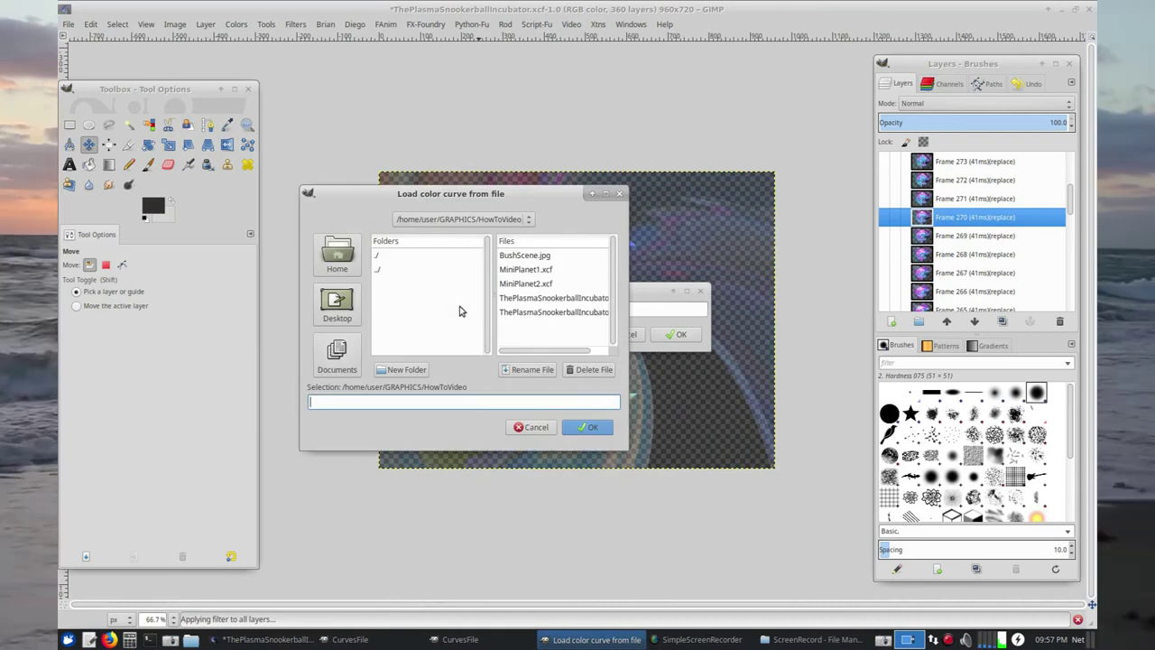
pyautogui.doubleClick(383, 270)
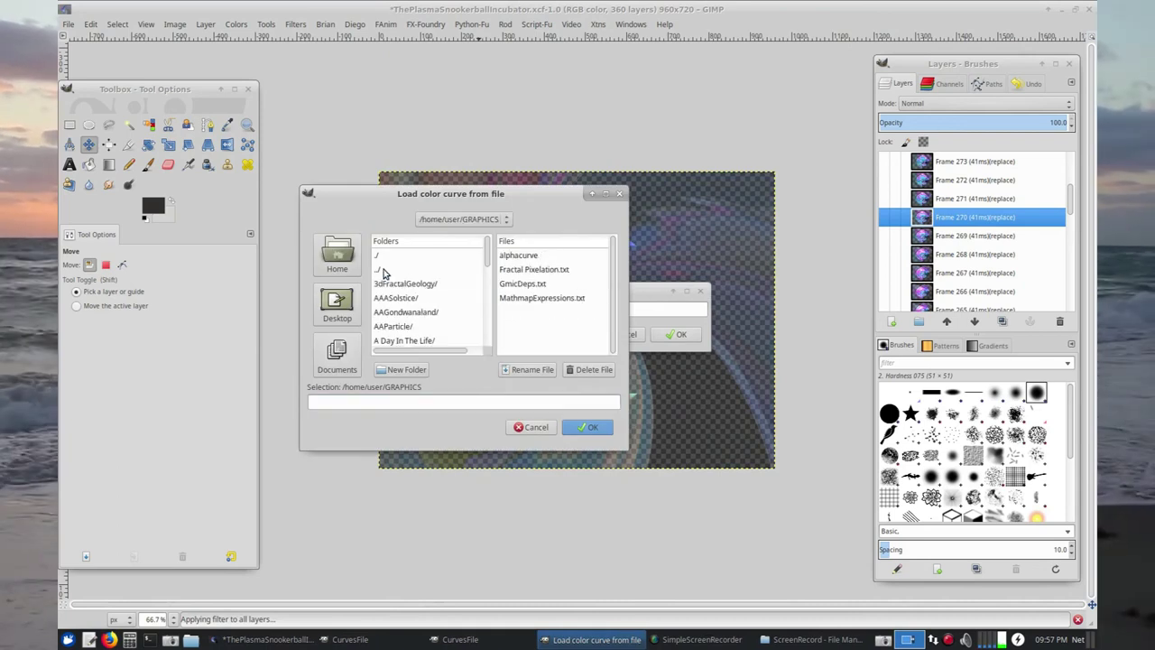
pyautogui.click(531, 256)
pyautogui.click(591, 426)
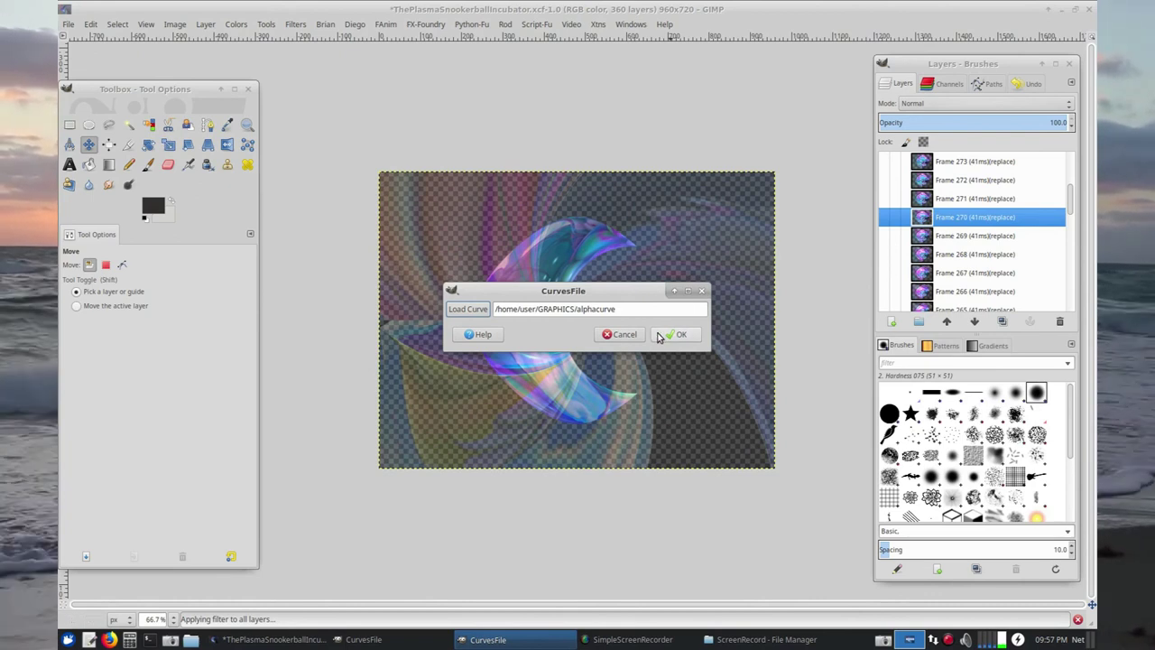
pyautogui.moveTo(1070, 201); pyautogui.dragTo(1073, 308)
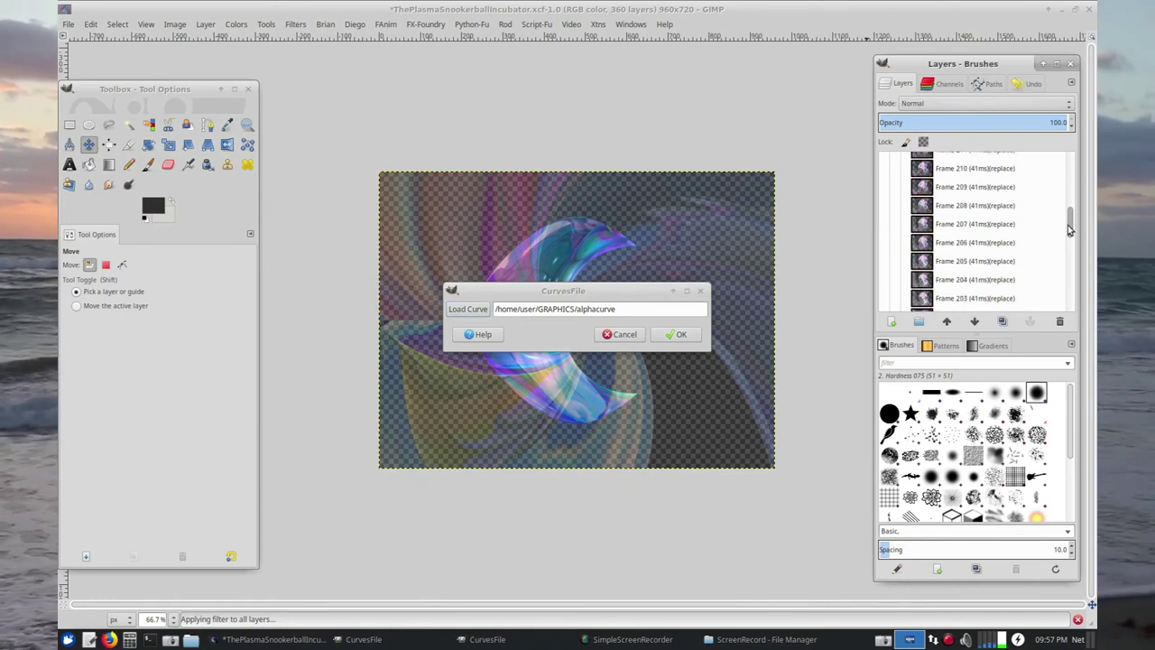
pyautogui.click(983, 305)
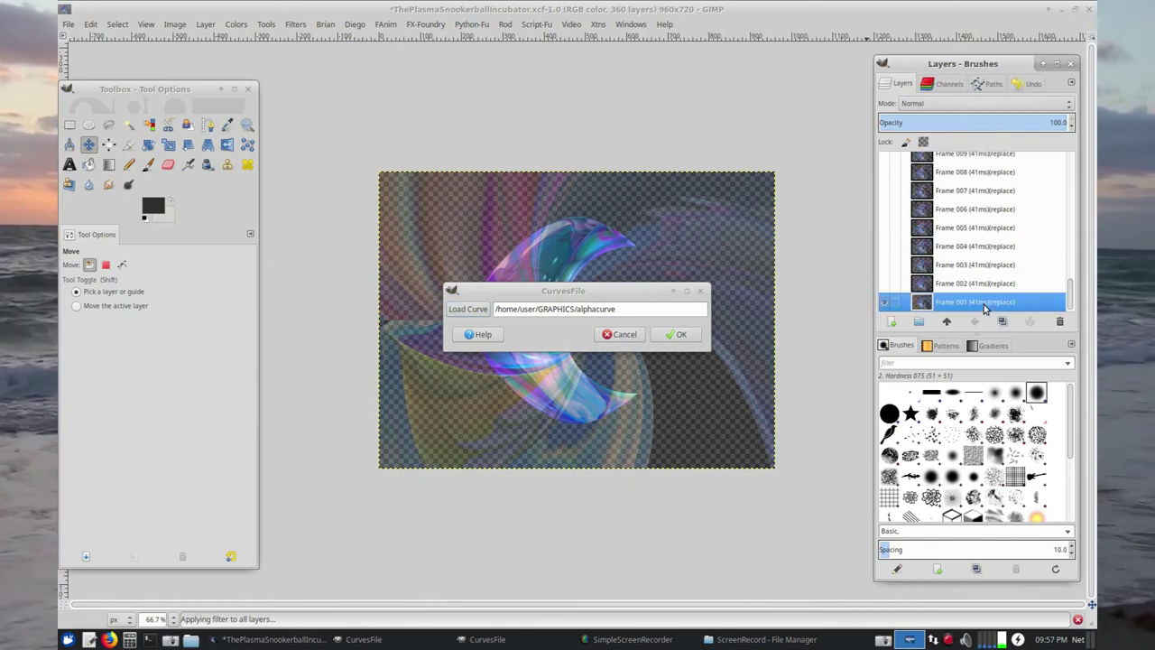
pyautogui.click(683, 335)
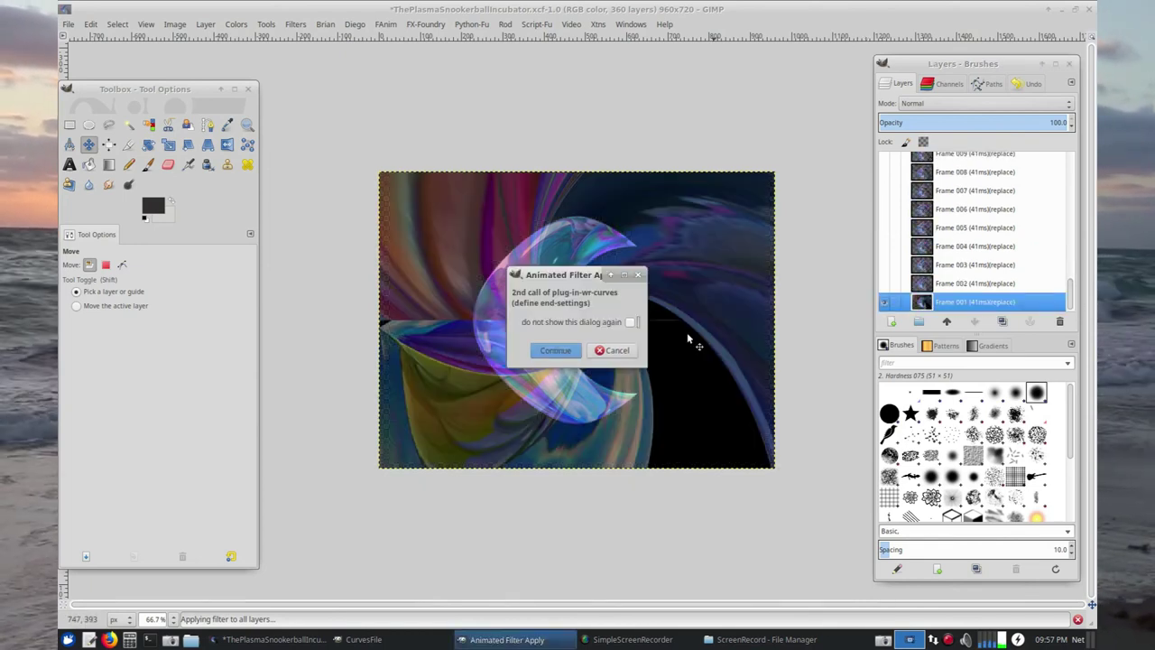
# Load alphacurve as the end curve for the second filter call and apply the filter to all layers in between.
pyautogui.click(549, 353)
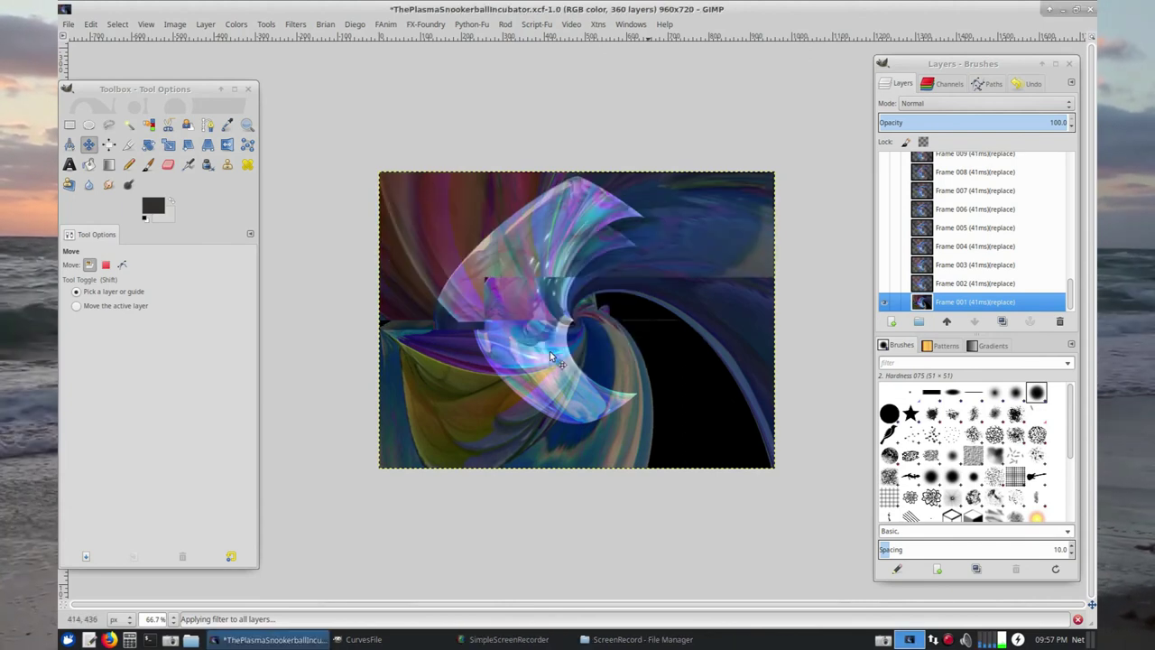
pyautogui.click(475, 311)
pyautogui.doubleClick(389, 269)
pyautogui.click(513, 256)
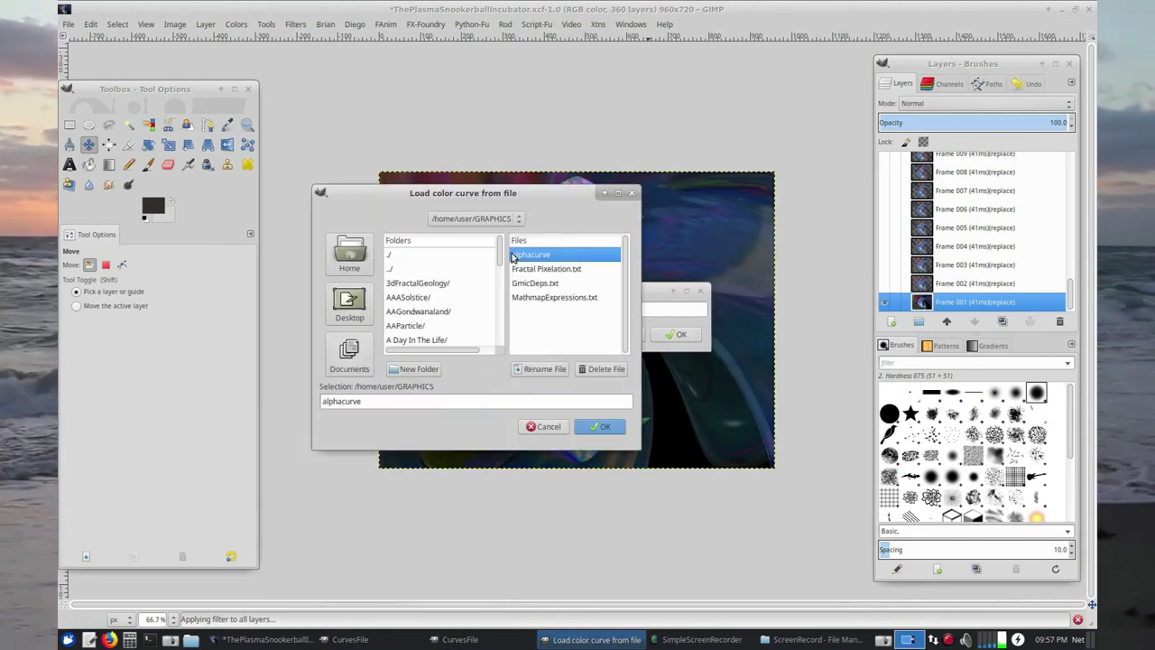
pyautogui.click(605, 429)
pyautogui.click(683, 335)
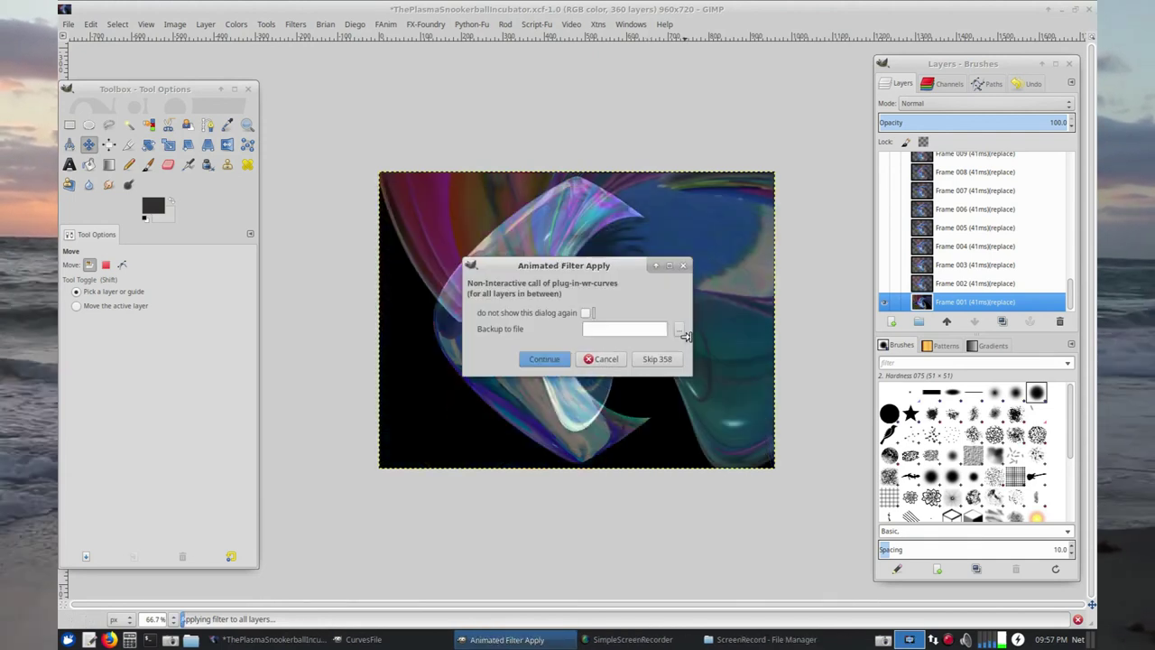
pyautogui.click(551, 359)
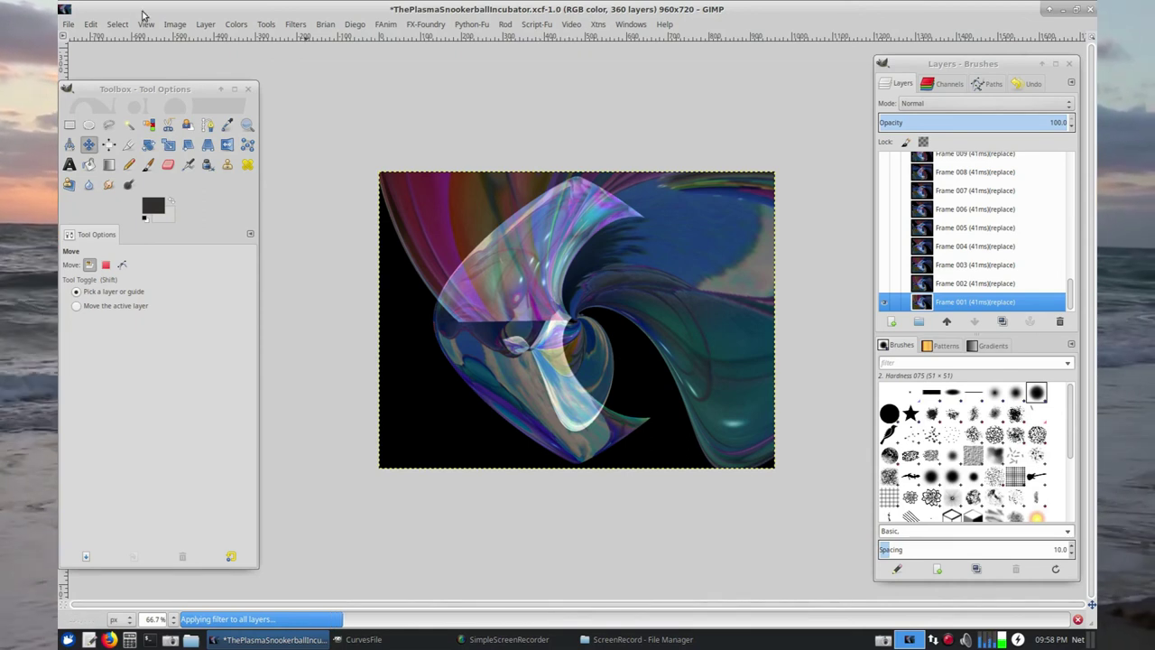
pyautogui.click(207, 24)
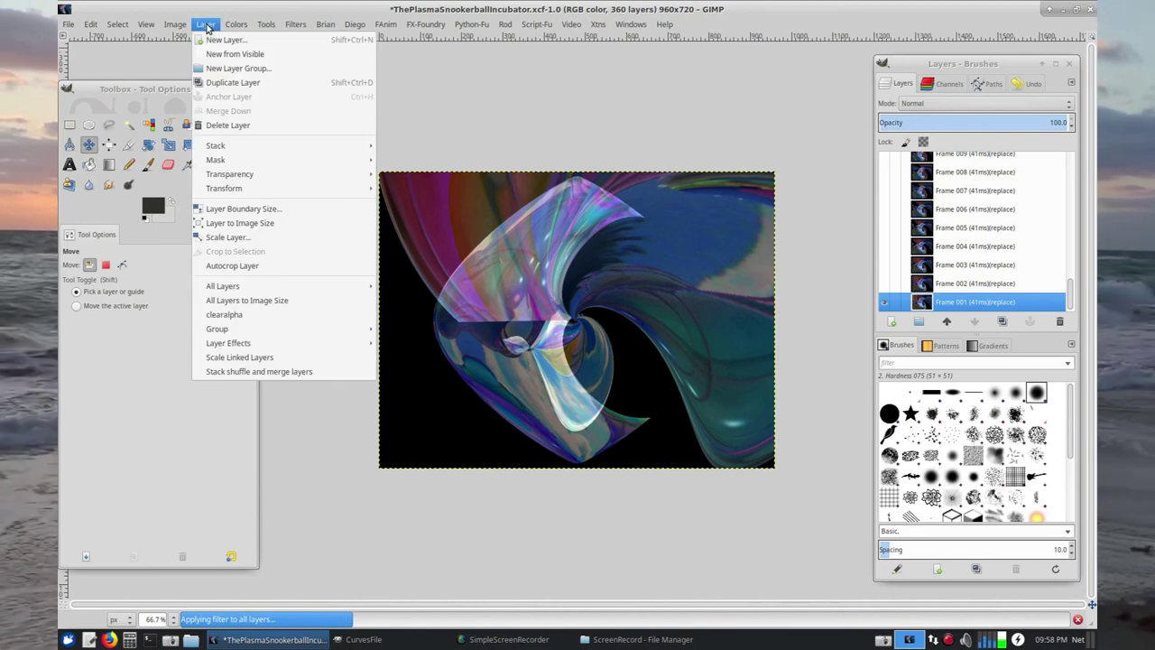
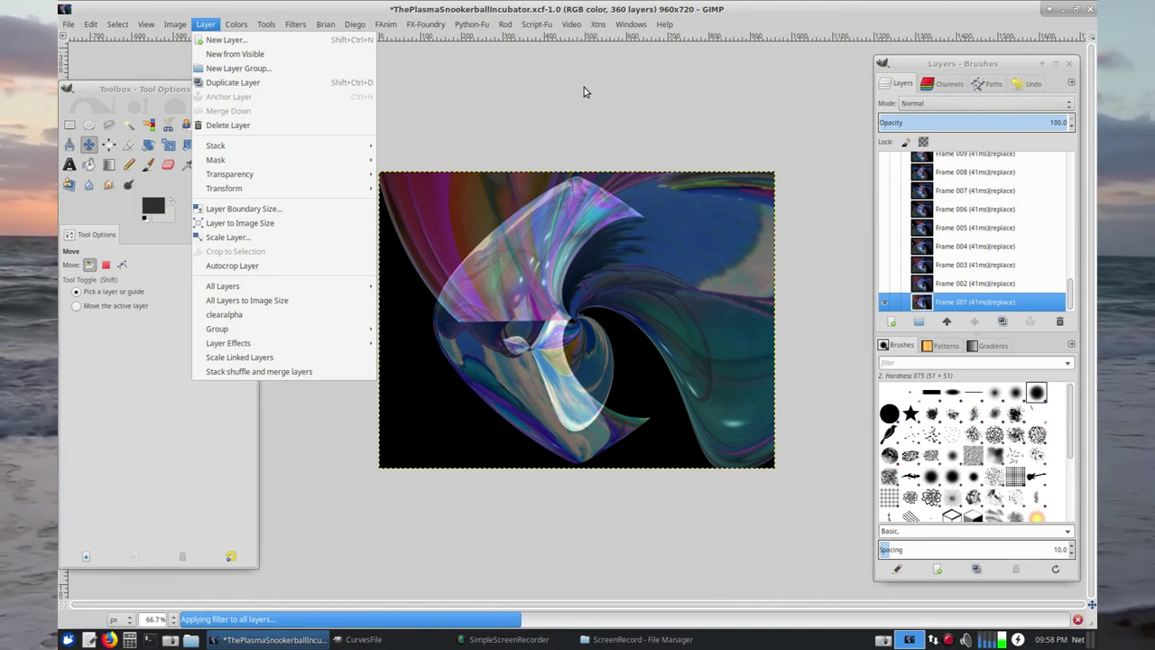
pyautogui.click(656, 190)
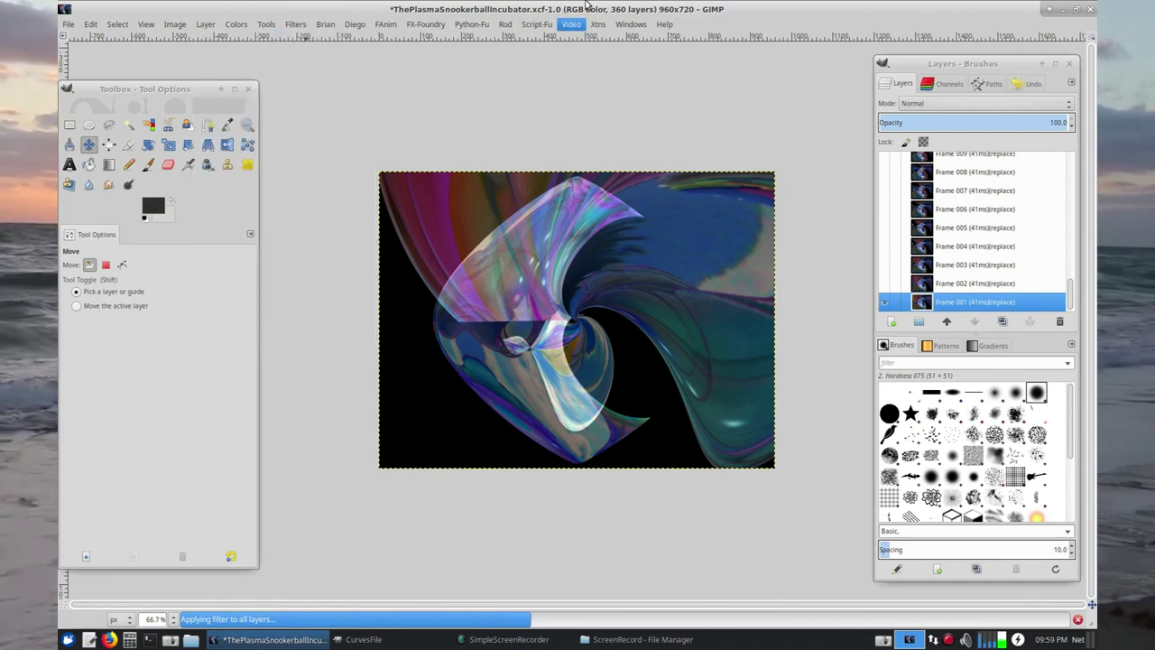
pyautogui.click(207, 25)
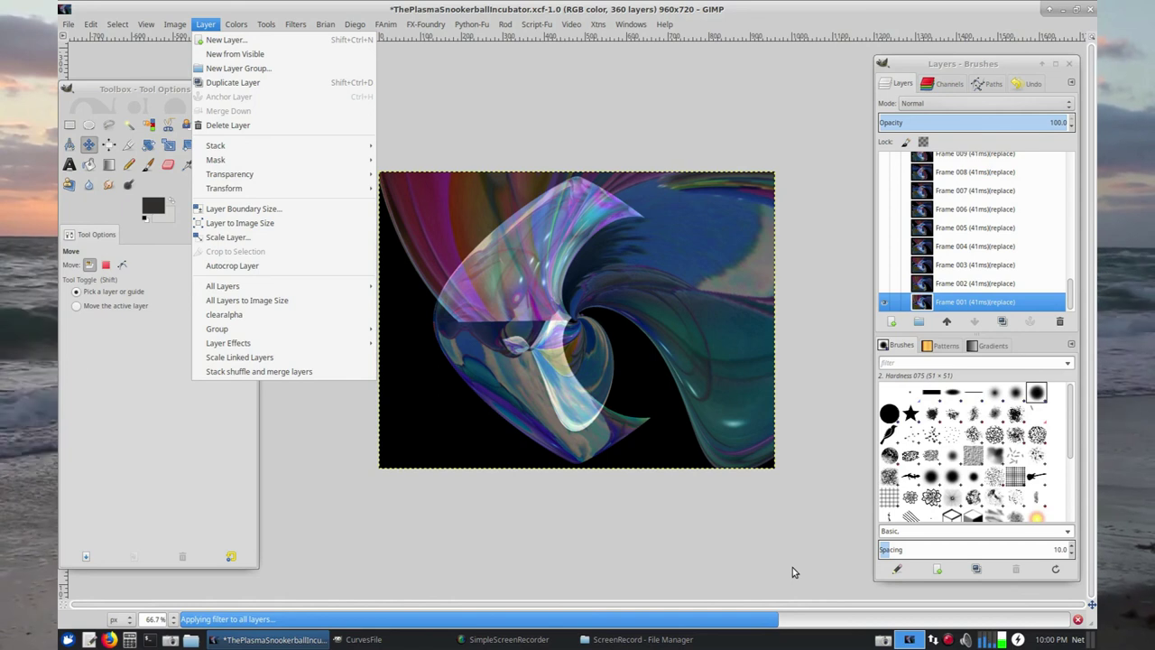
# Play the filtered frames in Animation Playback, moving the playback window clear of the menu bar.
pyautogui.click(297, 24)
pyautogui.moveTo(301, 289)
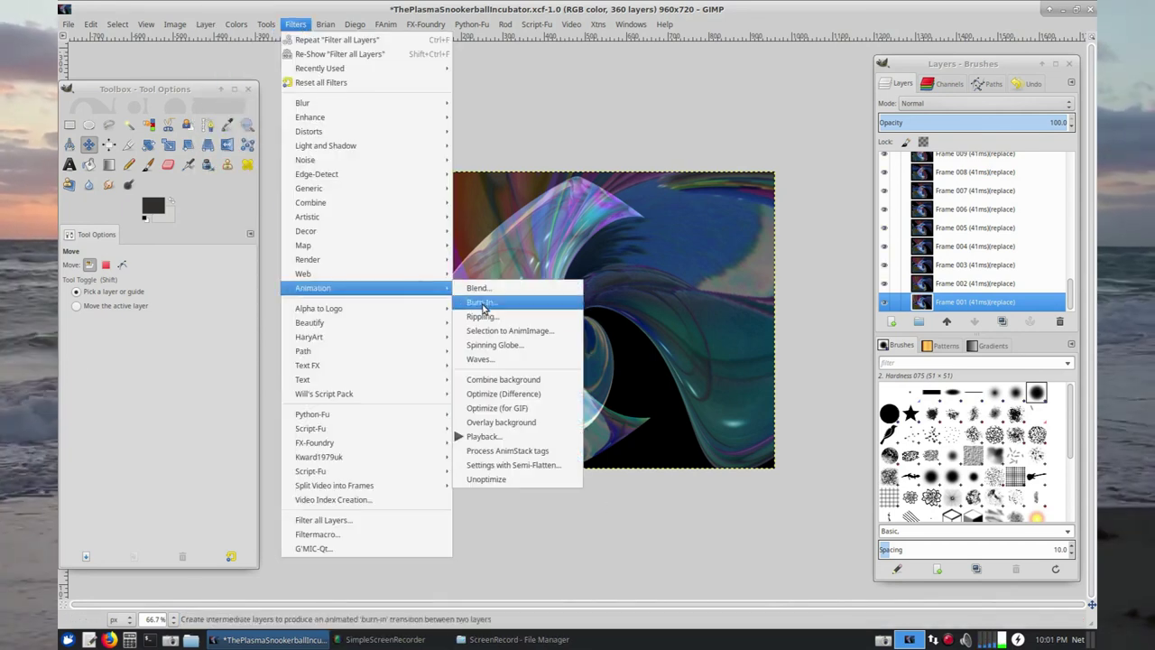
pyautogui.click(480, 436)
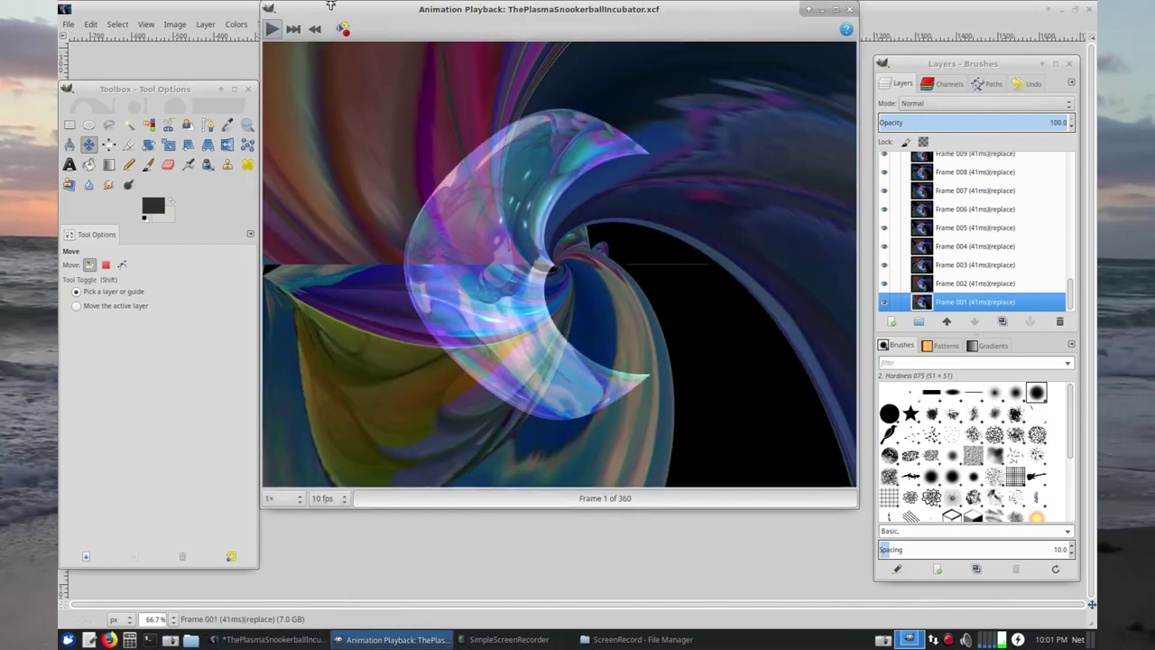
pyautogui.moveTo(359, 13); pyautogui.dragTo(447, 98)
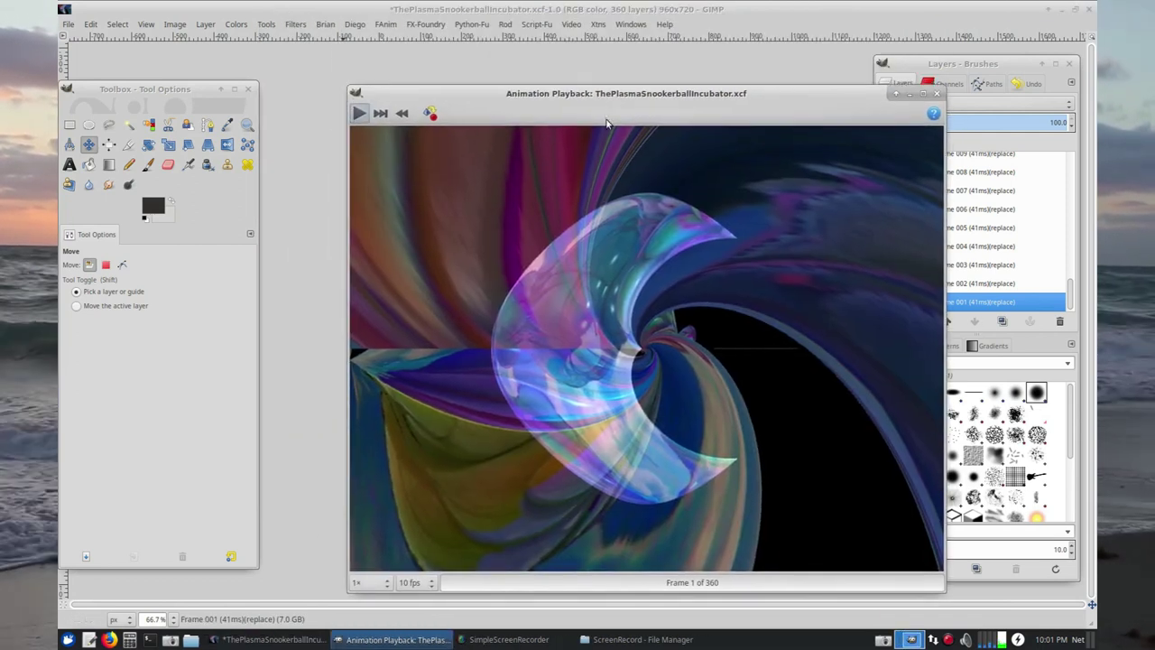
pyautogui.click(359, 113)
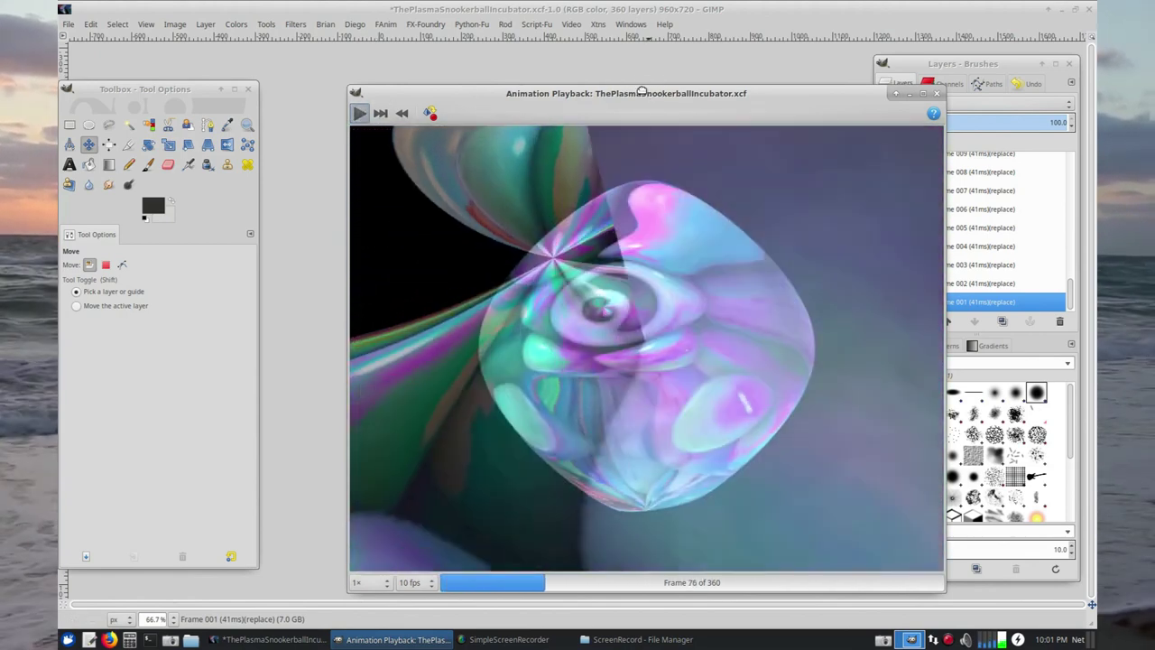
pyautogui.moveTo(650, 93); pyautogui.dragTo(592, 61)
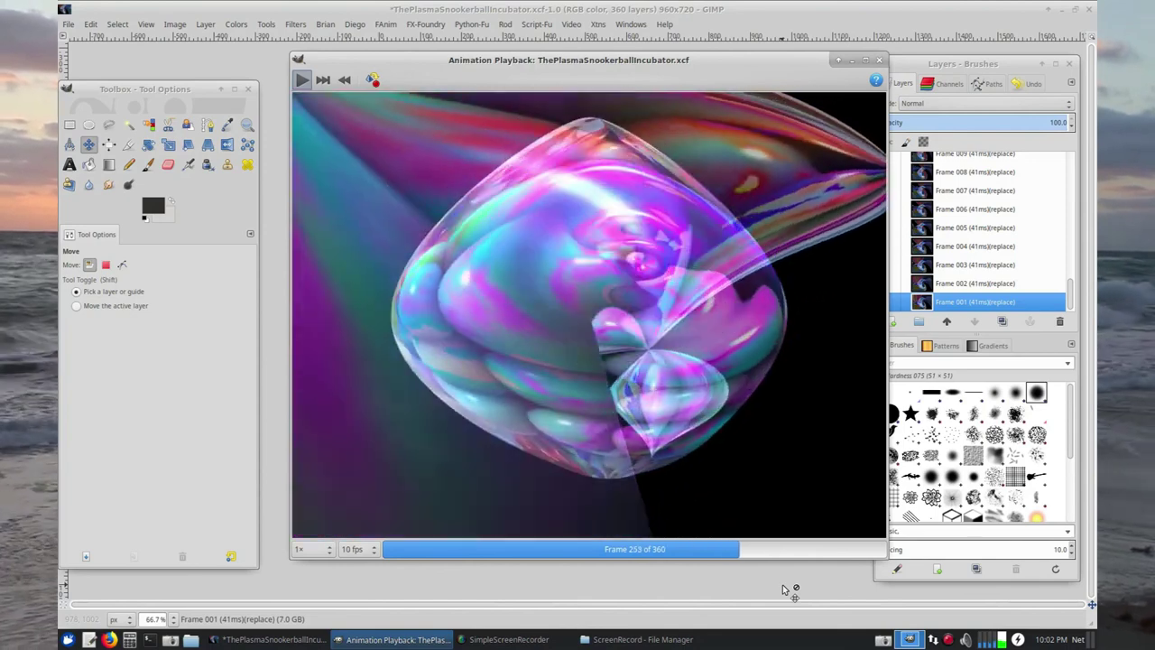
# Step frame by frame through the end of the animation back to frame 1, and restart playback to check the loop.
pyautogui.click(323, 80)
pyautogui.click(323, 79)
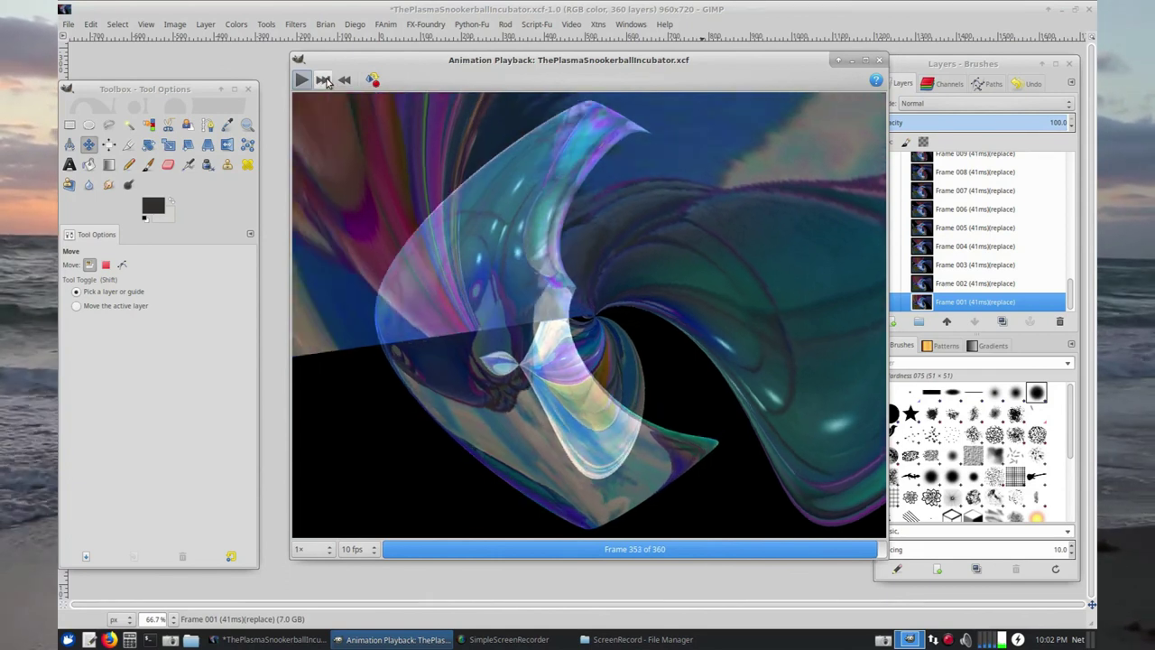
pyautogui.click(323, 79)
pyautogui.click(324, 79)
pyautogui.click(323, 79)
pyautogui.click(323, 79)
pyautogui.click(323, 79)
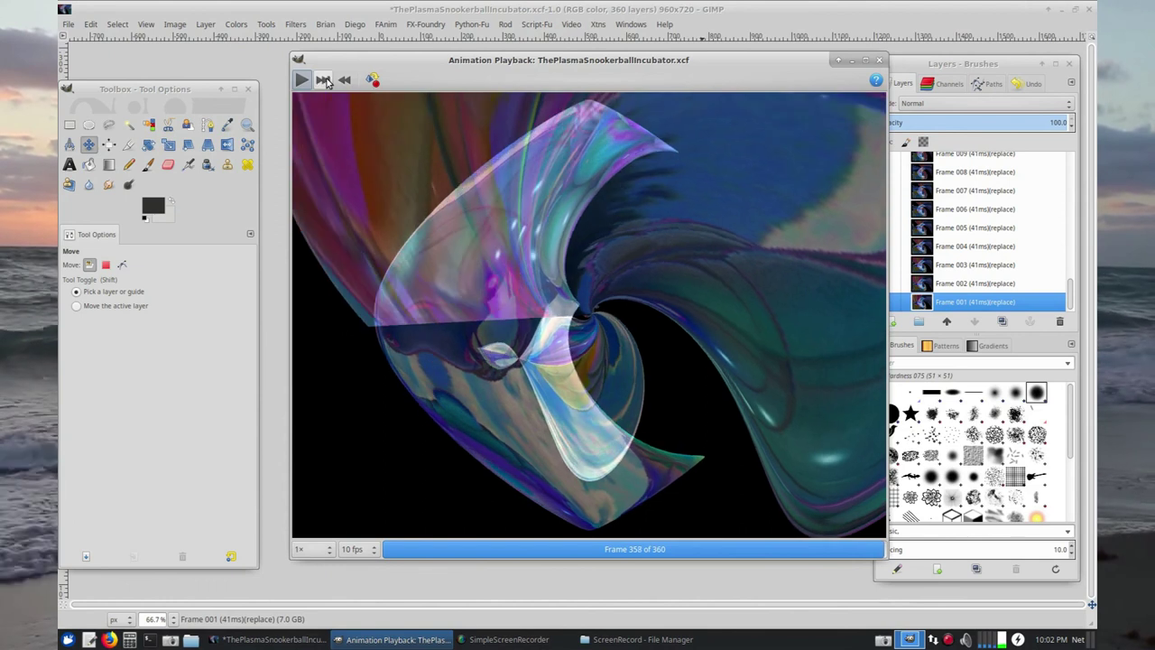
pyautogui.click(323, 79)
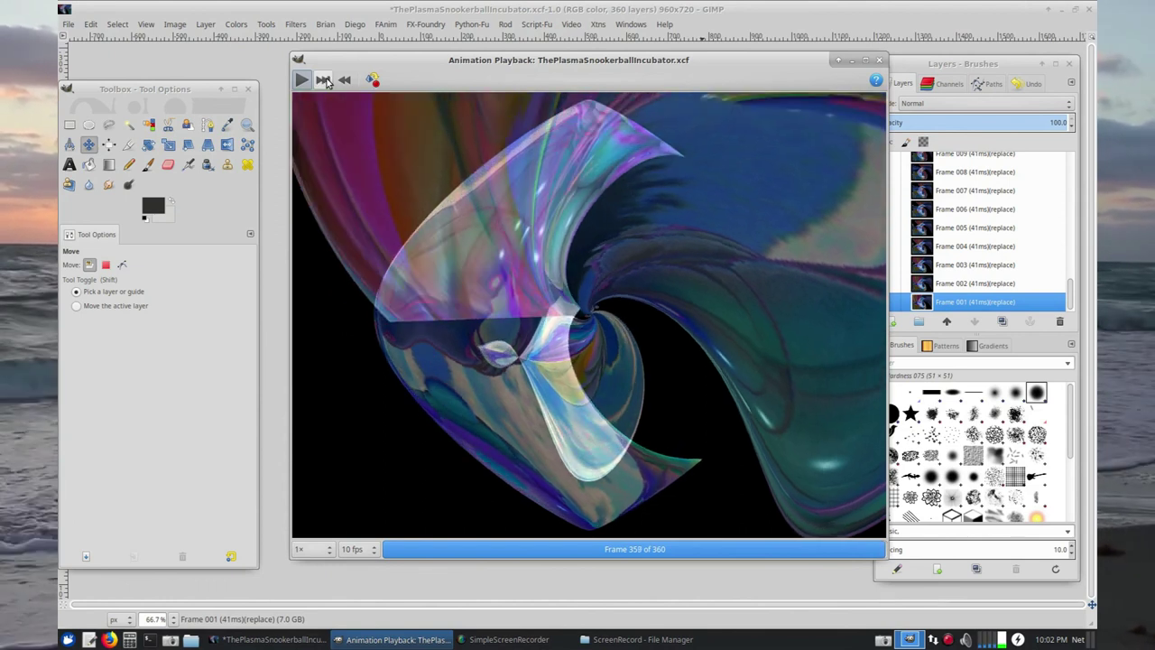
pyautogui.click(323, 79)
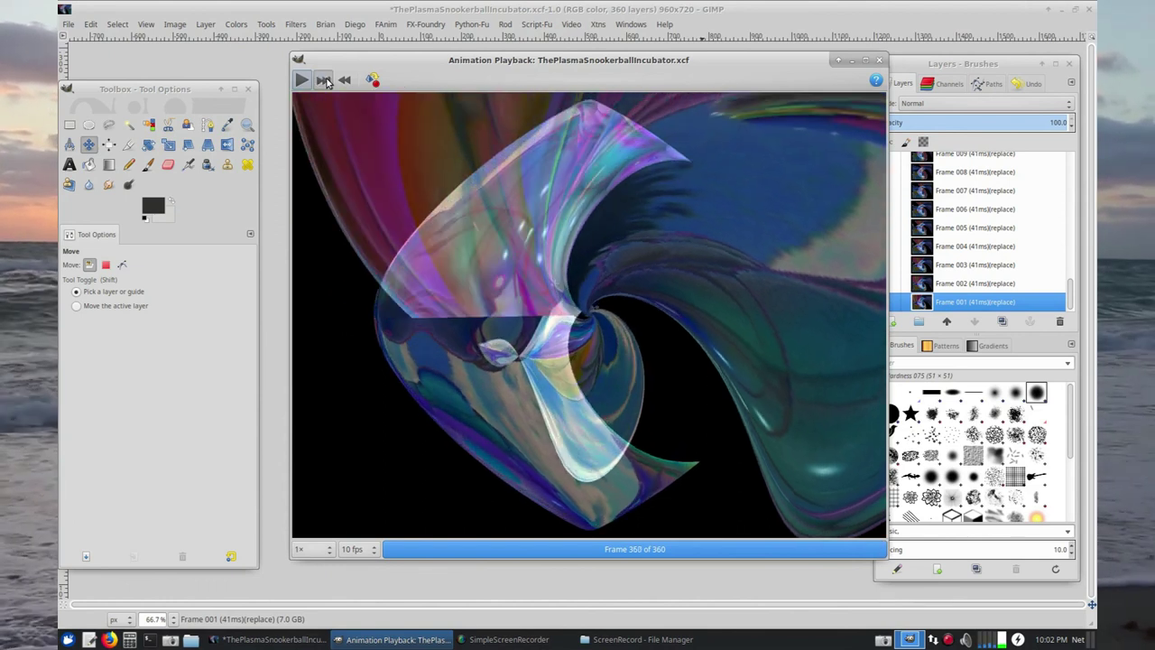
pyautogui.click(323, 80)
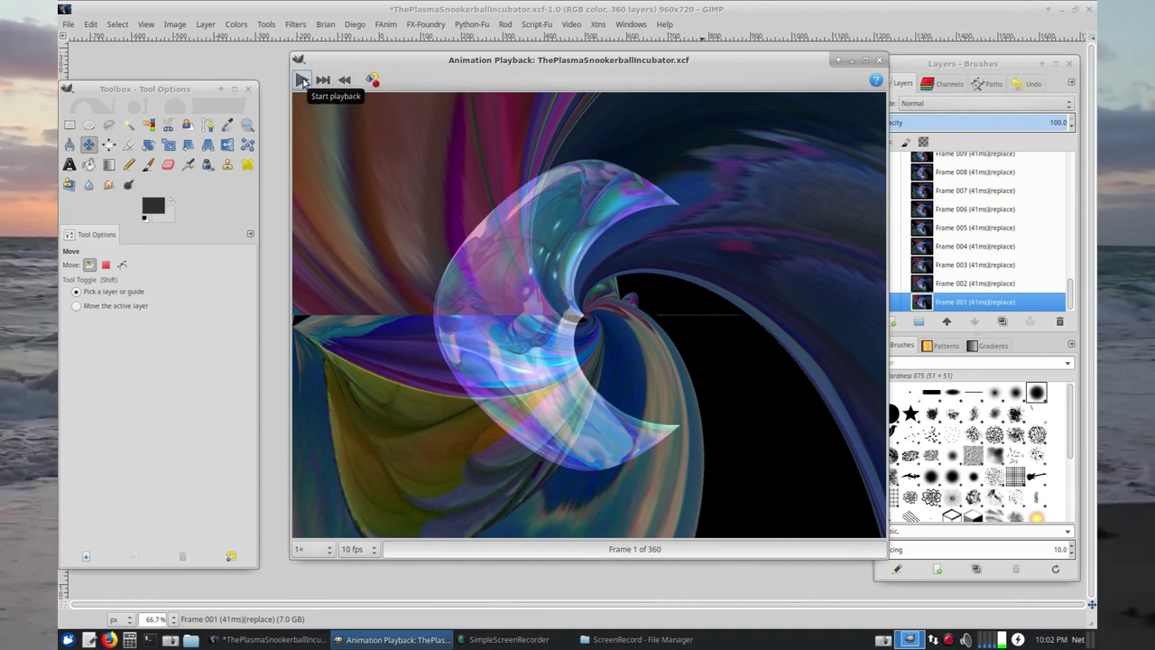
pyautogui.click(301, 80)
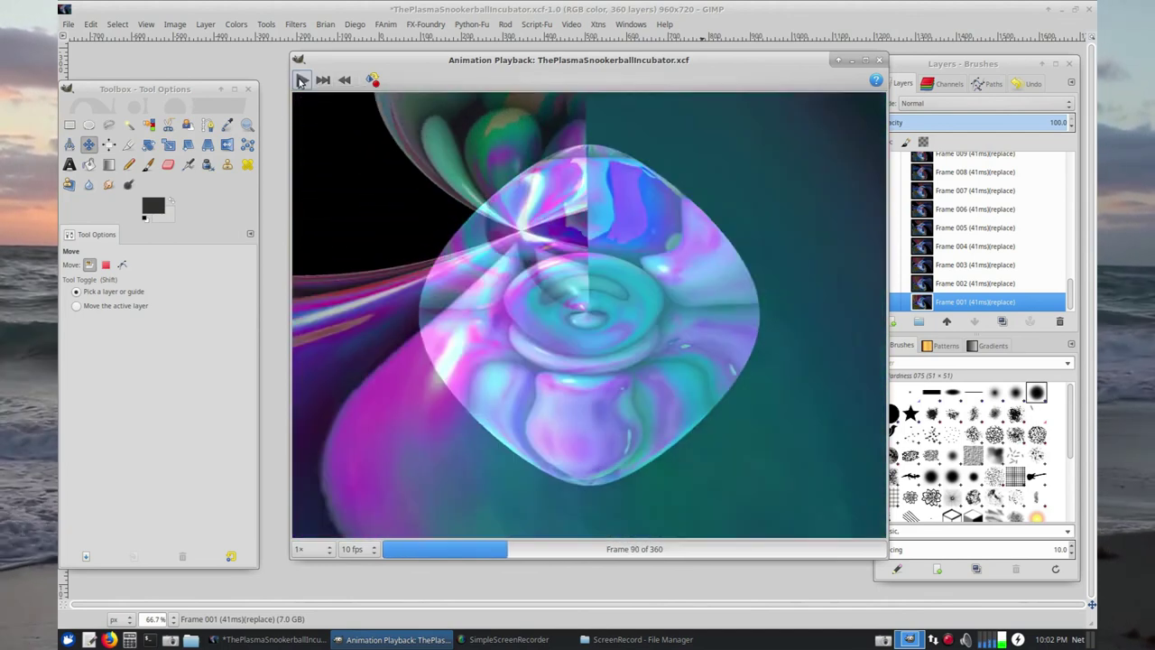
# Pause the animation playback and step forward frame by frame from about frame 105 past frame 143 to examine the transitions.
pyautogui.click(301, 80)
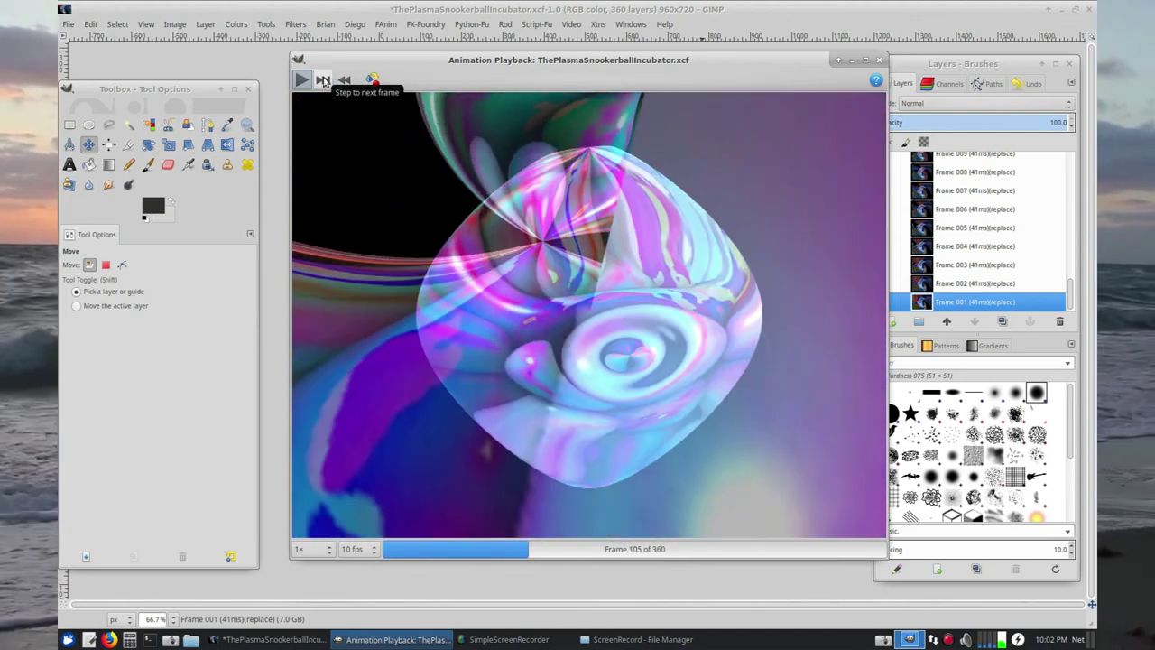
pyautogui.click(323, 81)
pyautogui.click(323, 81)
pyautogui.click(323, 80)
pyautogui.click(324, 81)
pyautogui.click(323, 80)
pyautogui.click(323, 80)
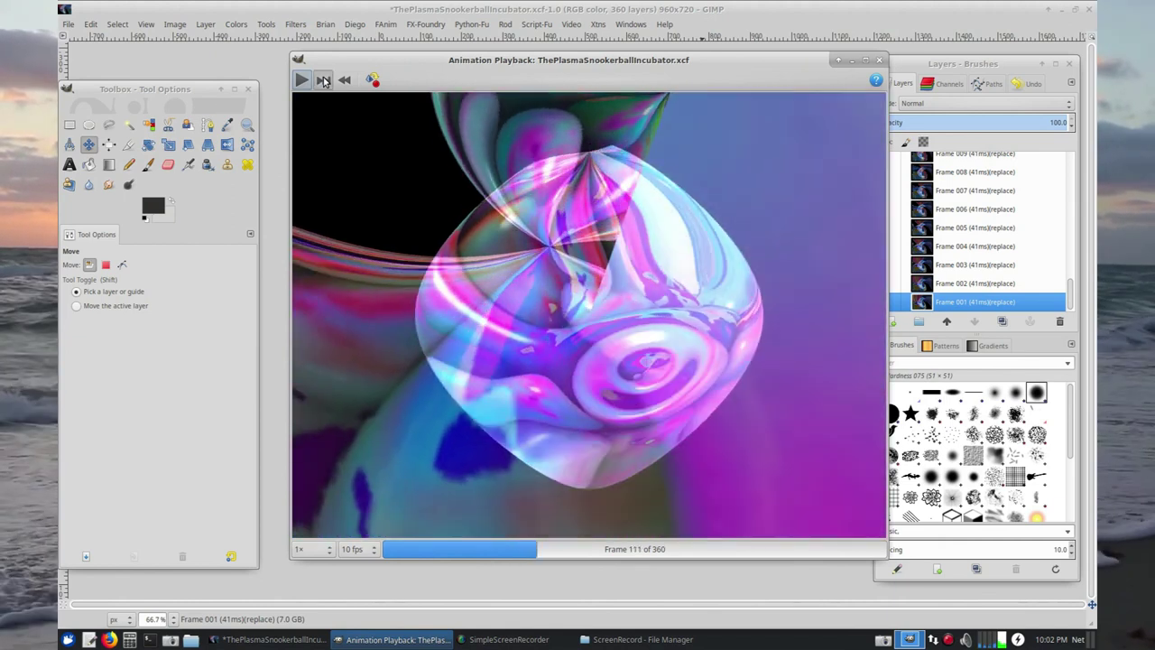
pyautogui.click(323, 80)
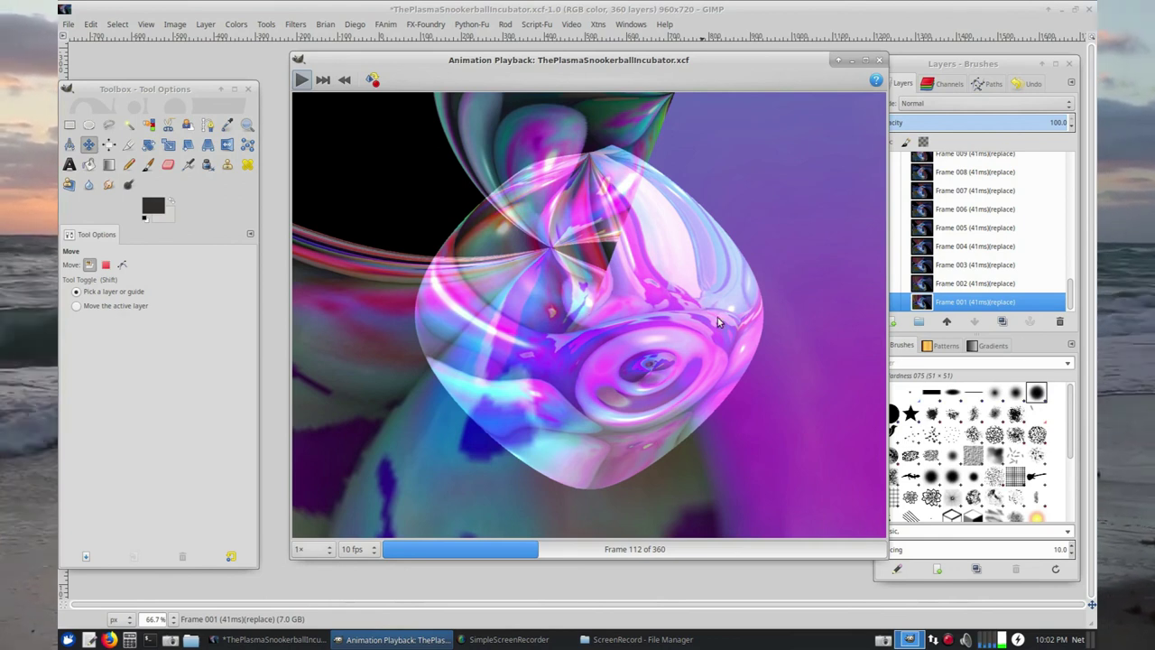
pyautogui.click(323, 81)
pyautogui.click(322, 81)
pyautogui.click(323, 81)
pyautogui.click(322, 81)
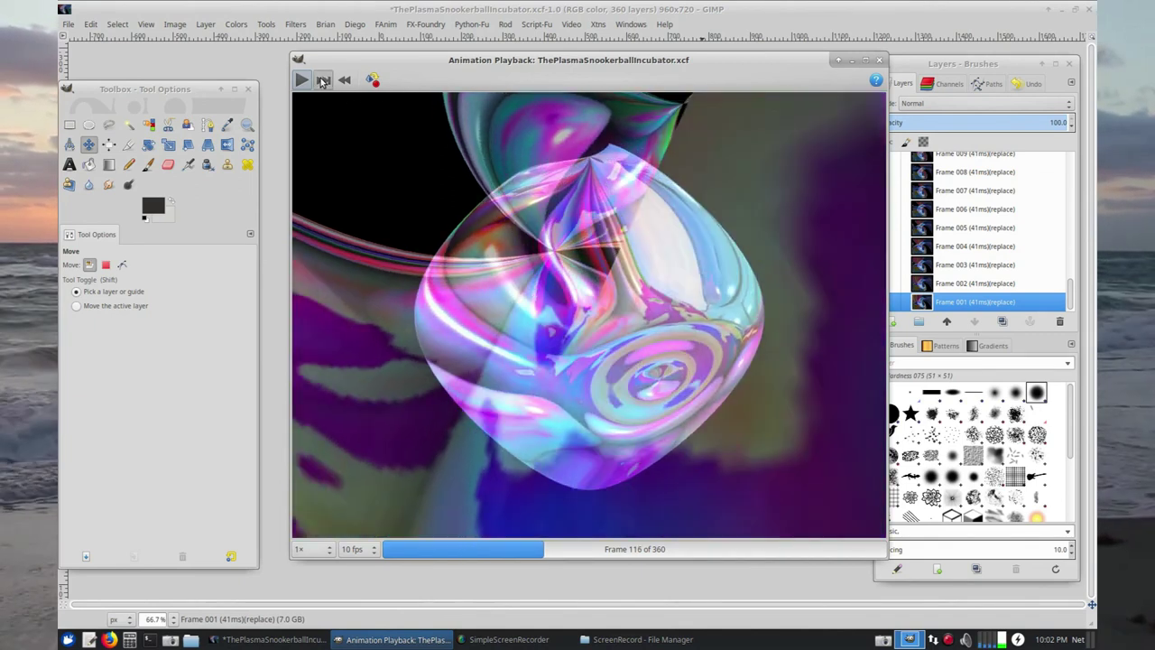
pyautogui.click(322, 82)
pyautogui.click(322, 82)
pyautogui.click(322, 81)
pyautogui.click(322, 82)
pyautogui.click(322, 81)
pyautogui.click(322, 81)
pyautogui.click(322, 81)
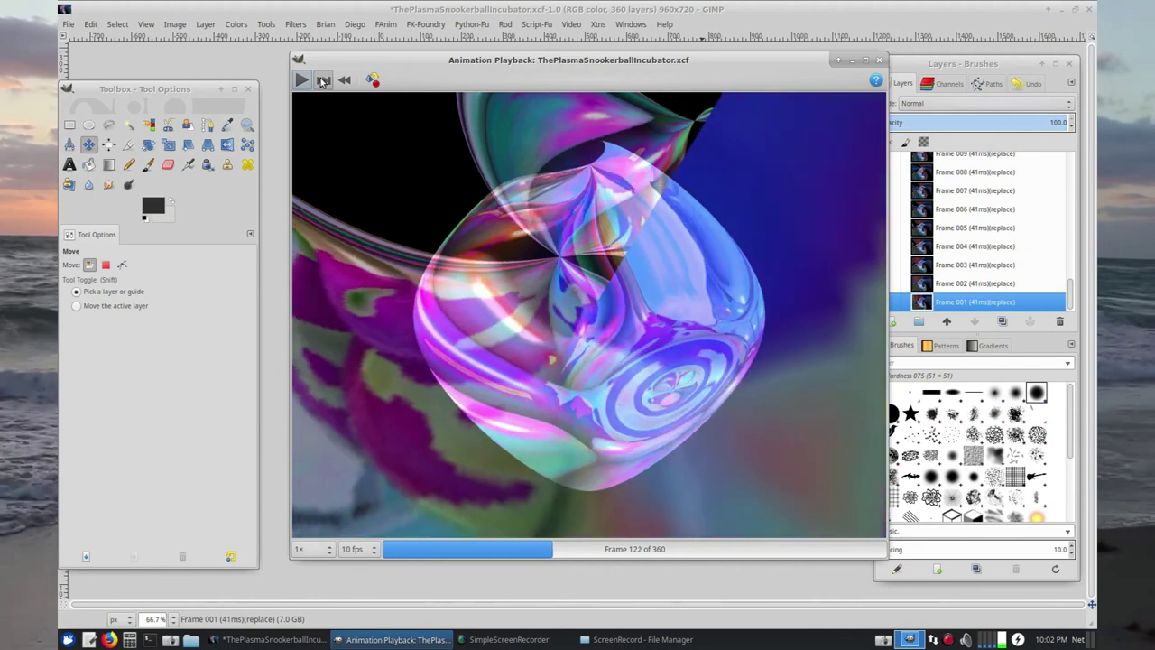
pyautogui.click(322, 81)
pyautogui.click(322, 81)
pyautogui.click(322, 81)
pyautogui.click(322, 81)
pyautogui.click(322, 81)
pyautogui.click(323, 81)
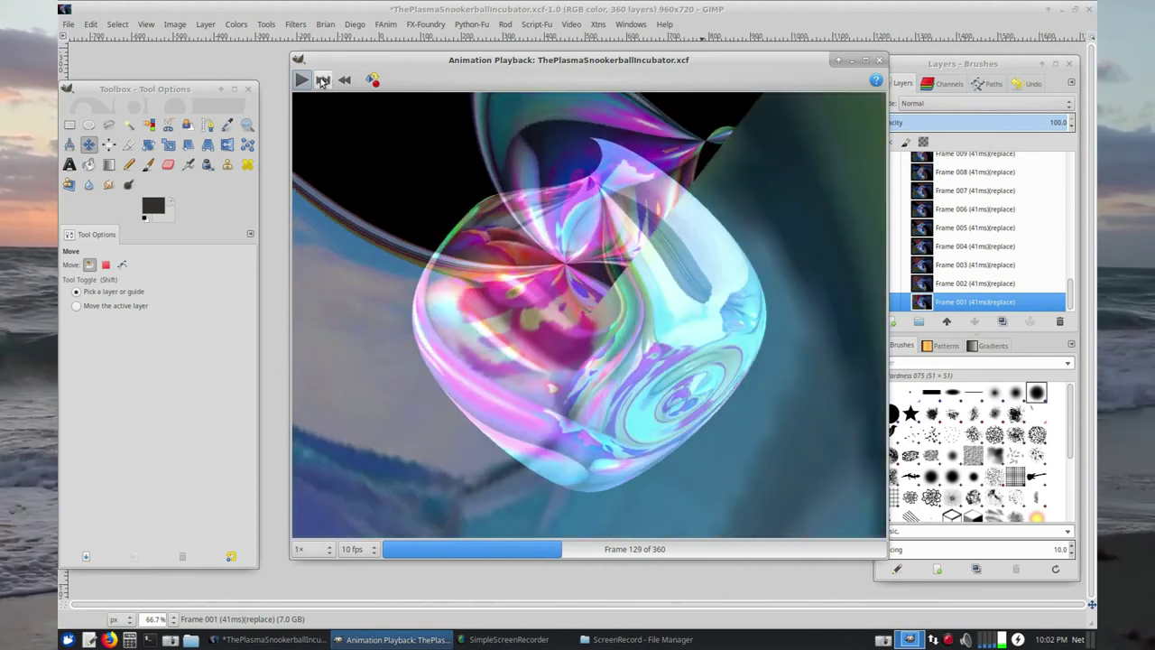
pyautogui.click(322, 81)
pyautogui.click(322, 82)
pyautogui.click(322, 81)
pyautogui.click(323, 82)
pyautogui.click(322, 82)
pyautogui.click(322, 81)
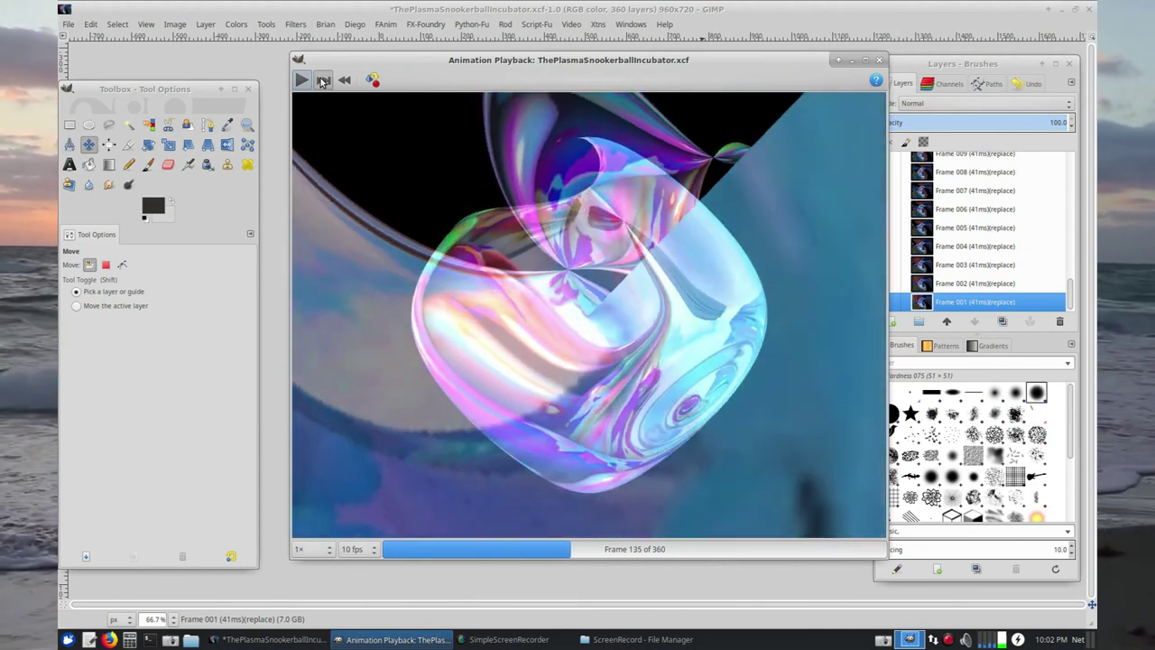
pyautogui.click(323, 82)
pyautogui.click(323, 81)
pyautogui.click(322, 82)
pyautogui.click(322, 82)
pyautogui.click(323, 81)
pyautogui.click(322, 81)
pyautogui.click(322, 81)
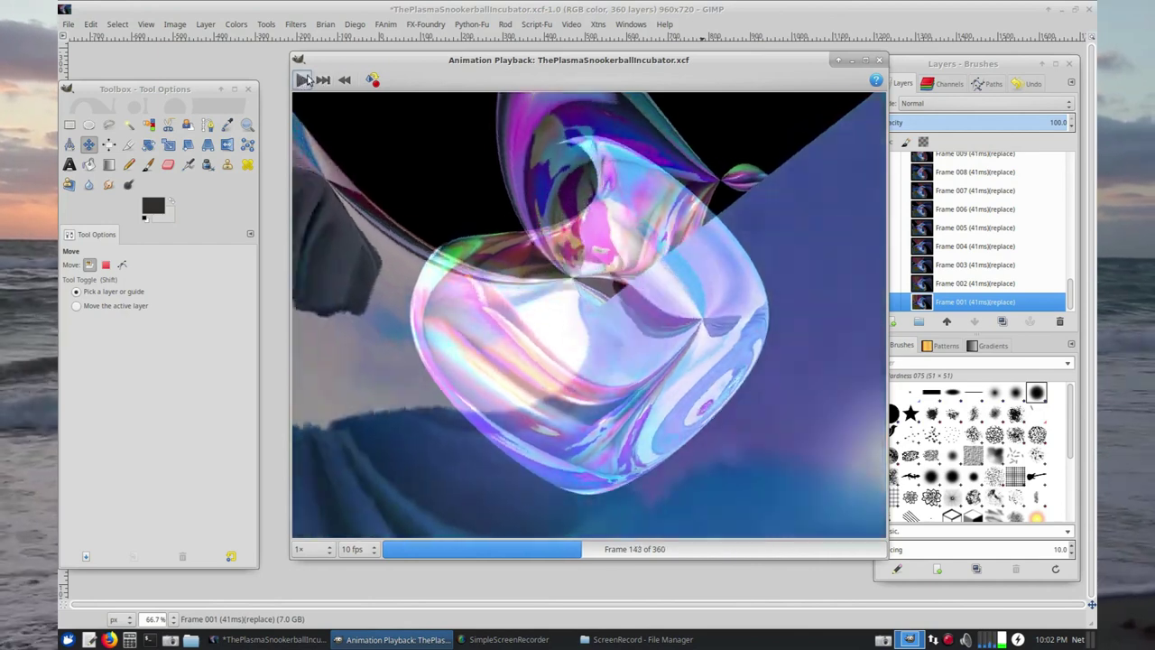
pyautogui.click(318, 80)
pyautogui.click(318, 80)
pyautogui.click(317, 80)
pyautogui.click(313, 79)
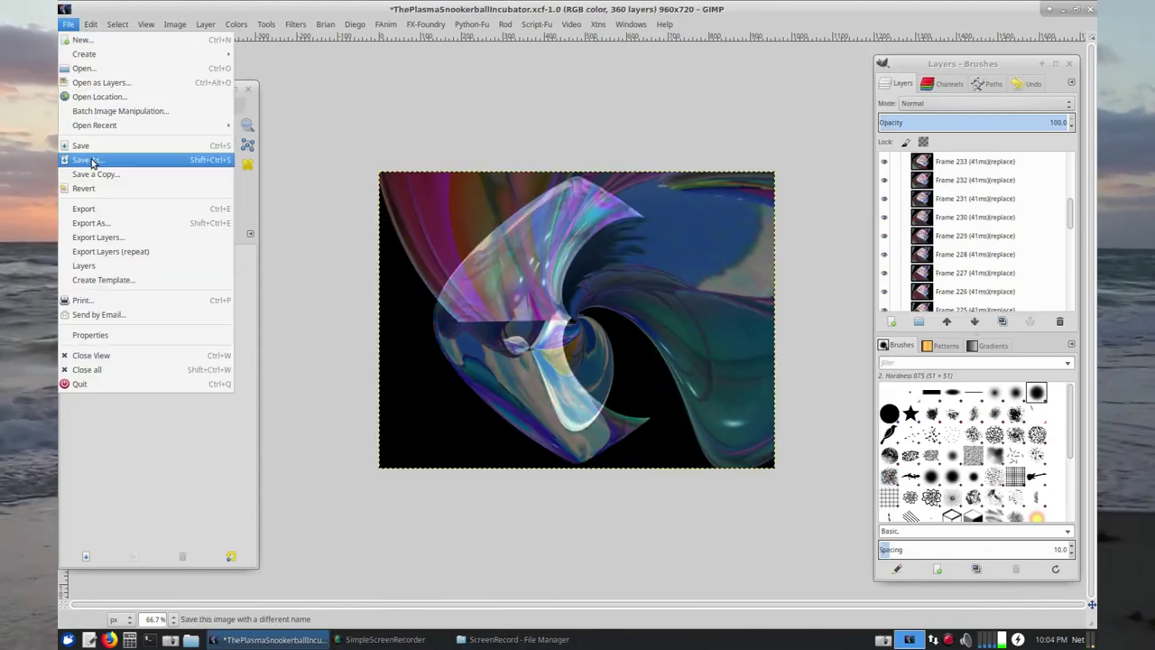
# Save the image under the new name ThePlasmaSnookerballIncubator2.xcf in the HowToVideo folder and close it.
pyautogui.click(92, 163)
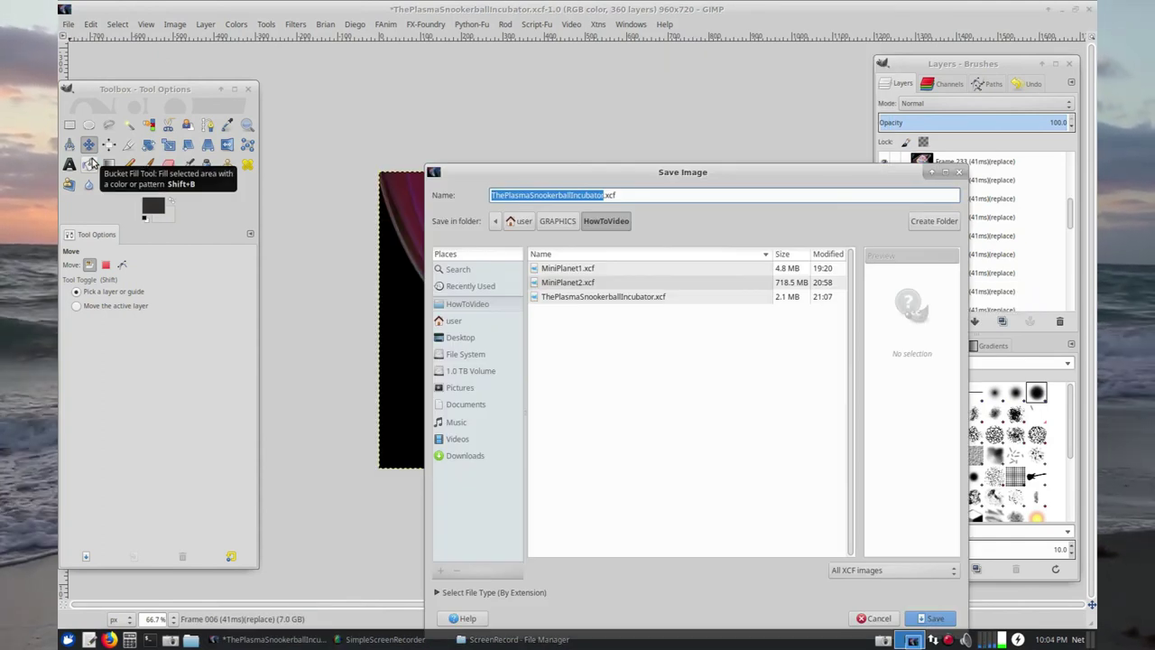
pyautogui.click(604, 195)
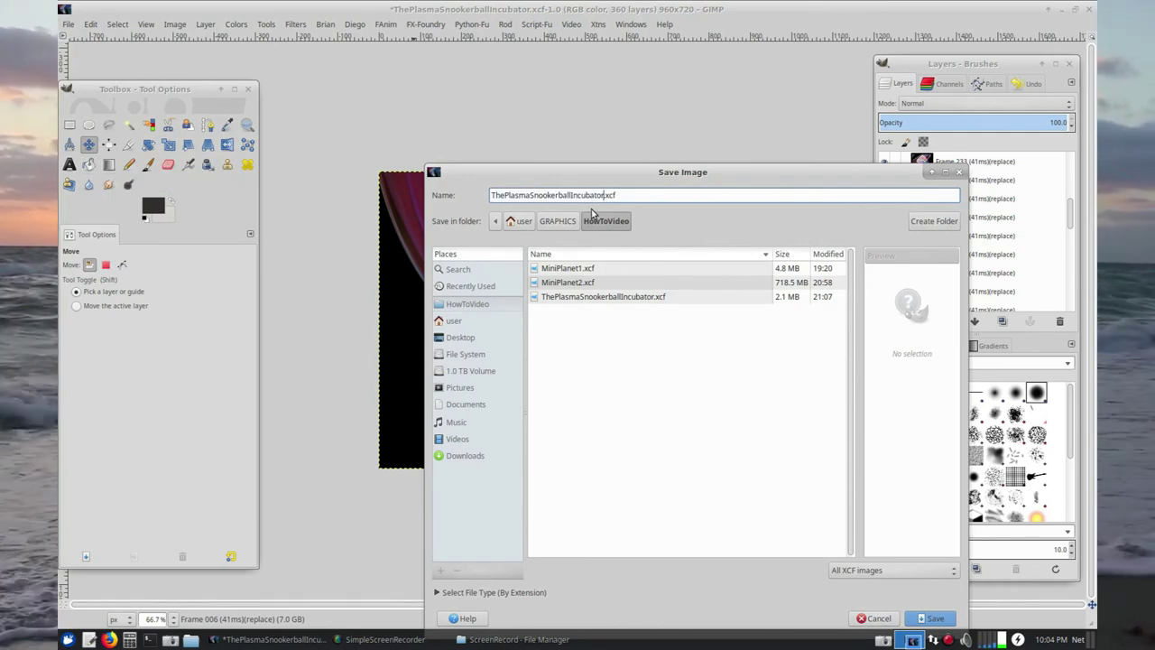
pyautogui.write('2')
pyautogui.click(939, 620)
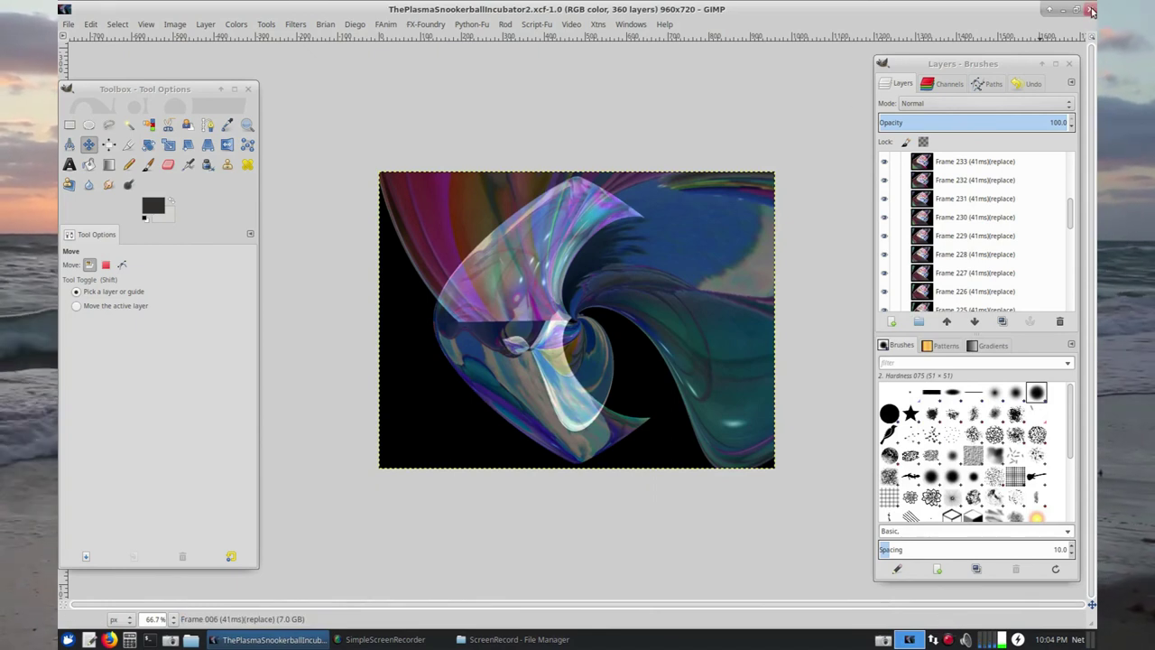
pyautogui.click(1091, 10)
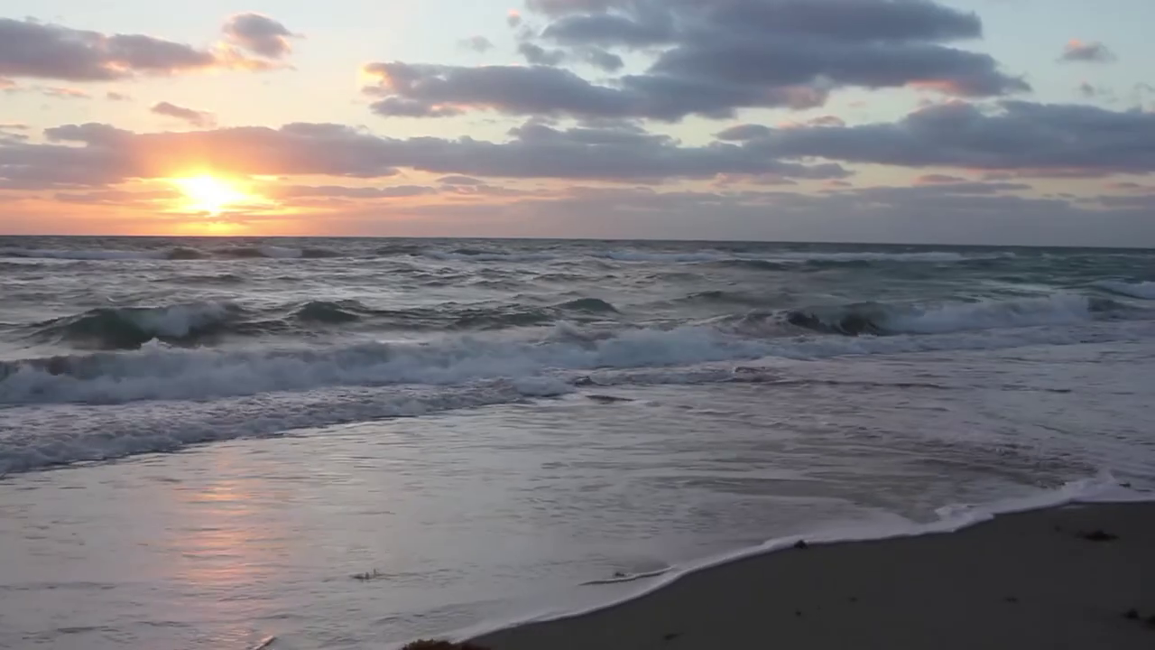